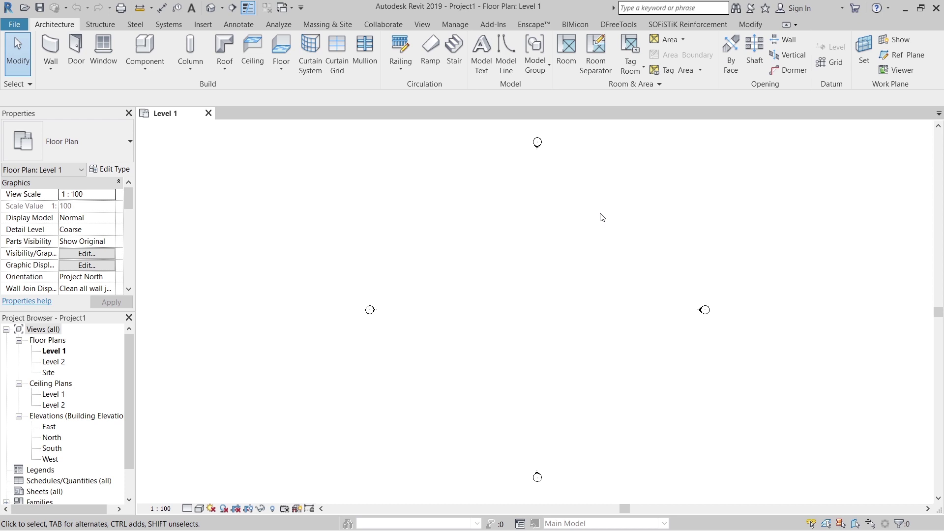
# - Create a new family from the Metric Curtain Panel Pattern Based template in the English family templates folder
pyautogui.click(15, 25)
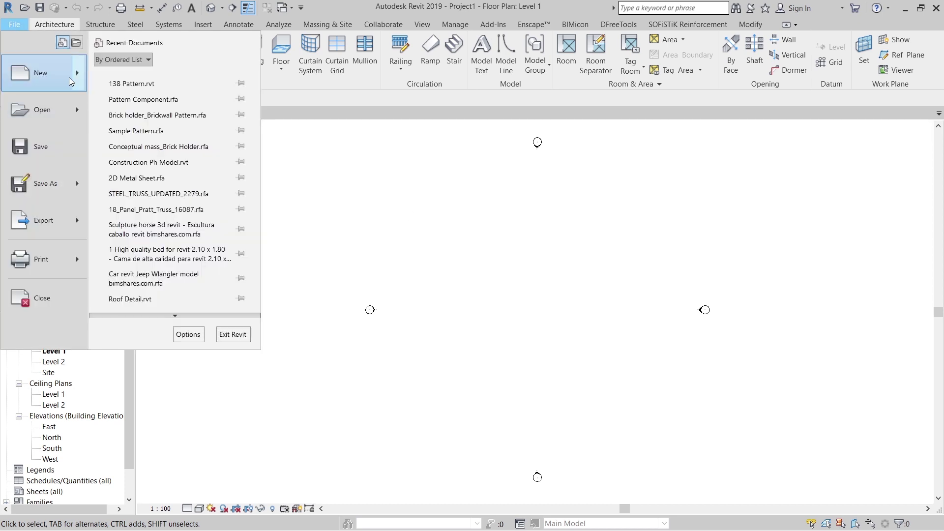
pyautogui.moveTo(64, 73)
pyautogui.click(160, 115)
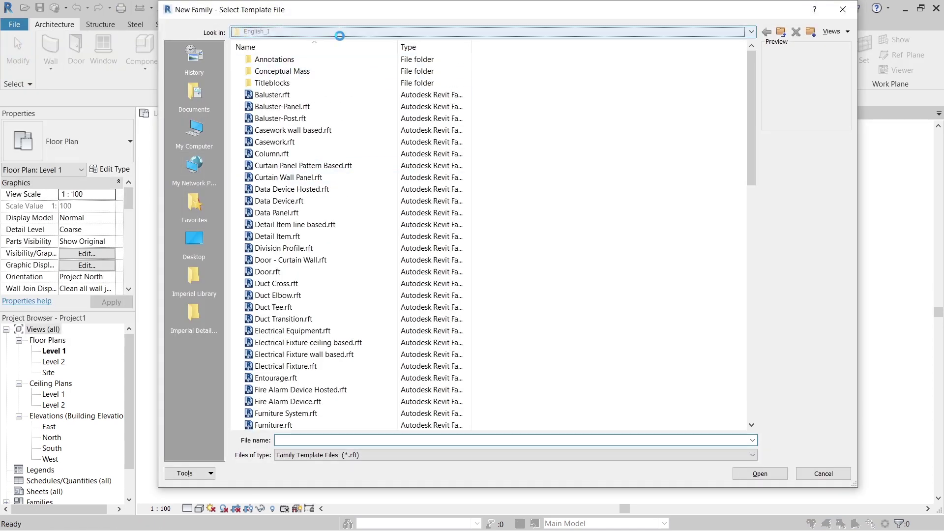
pyautogui.click(342, 31)
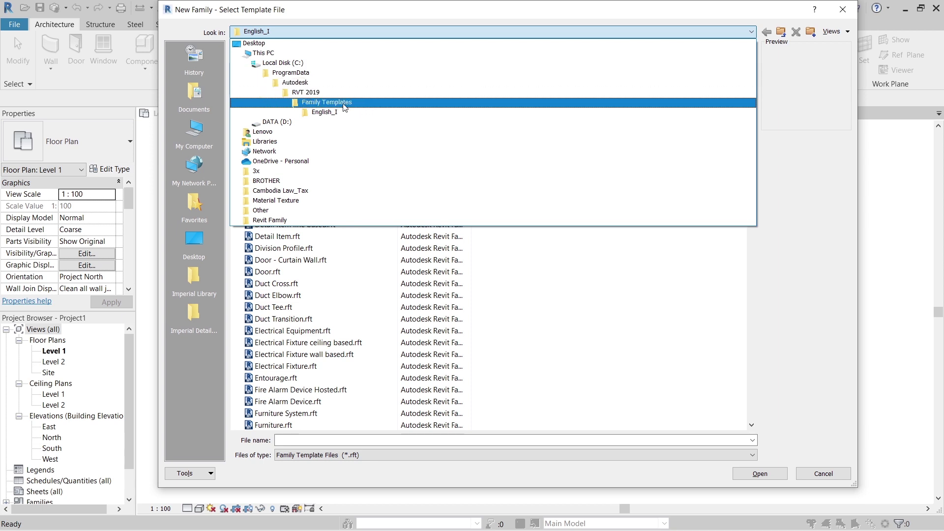
pyautogui.click(343, 103)
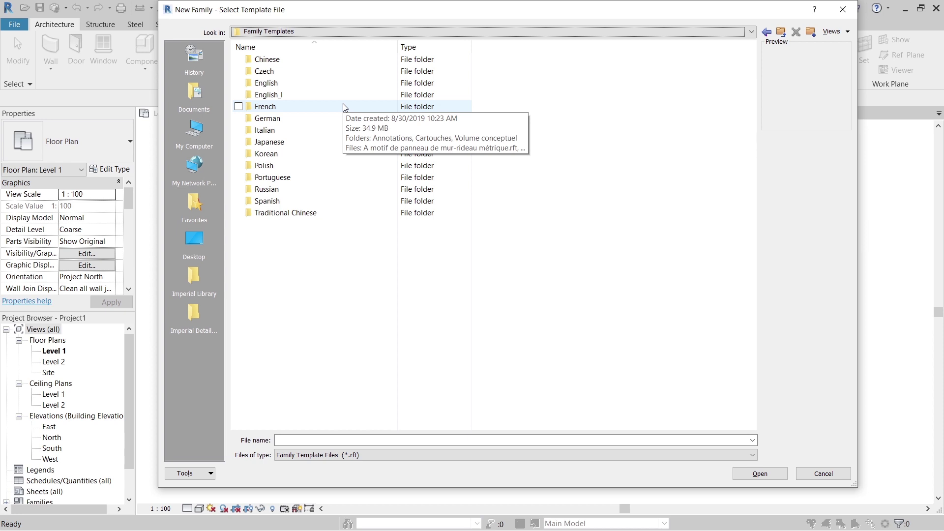
pyautogui.doubleClick(296, 84)
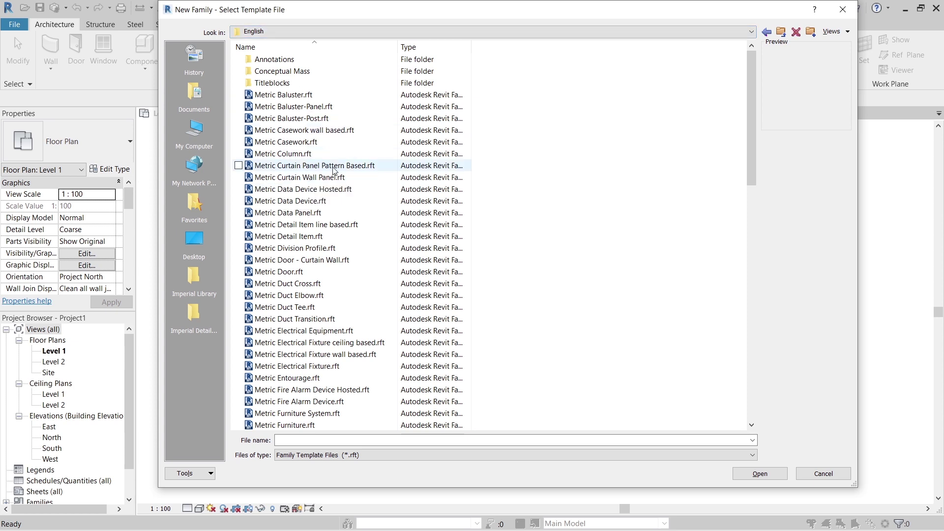
pyautogui.click(352, 168)
pyautogui.click(773, 471)
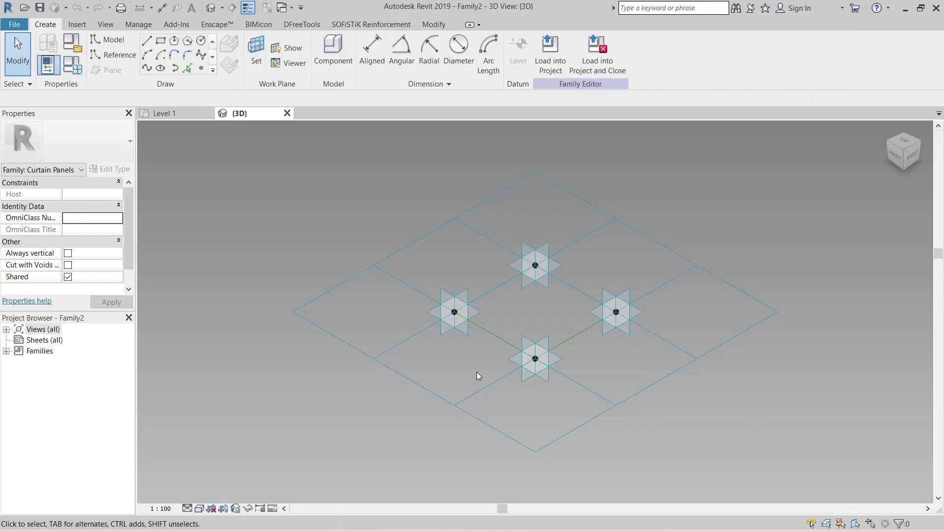
# - Set the tile pattern grid's horizontal and vertical spacing to 1000 mm and apply the change
pyautogui.scroll(-1, 477, 373)
pyautogui.moveTo(646, 320); pyautogui.dragTo(562, 317, button='middle')
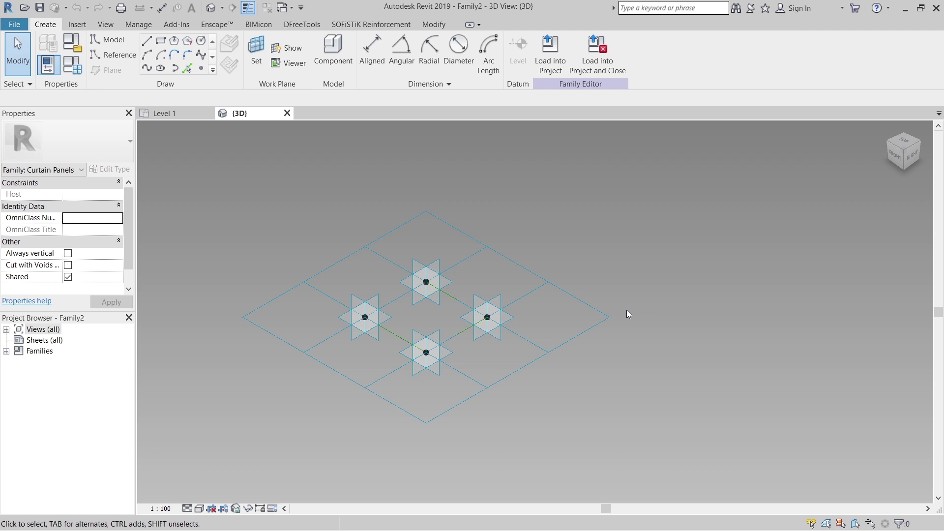
pyautogui.click(303, 288)
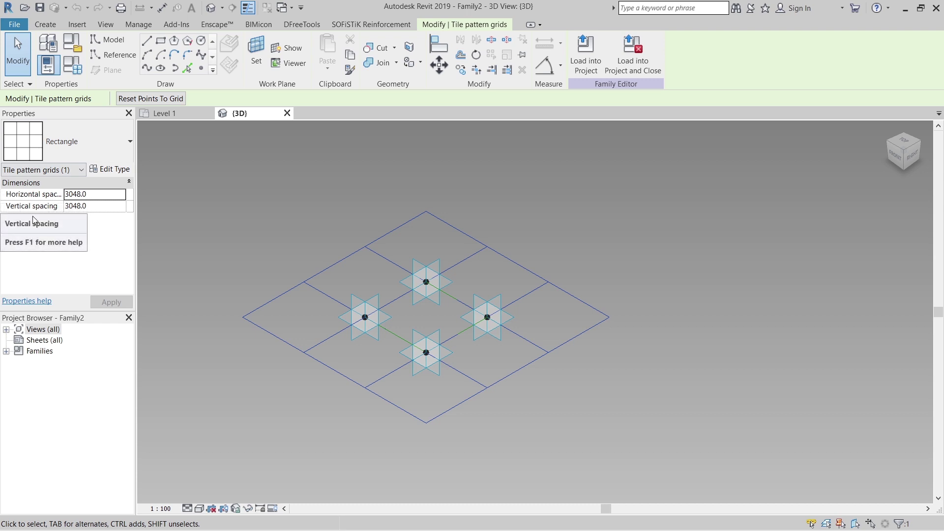
pyautogui.click(100, 194)
pyautogui.write('1')
pyautogui.write('000')
pyautogui.click(102, 209)
pyautogui.write('1m')
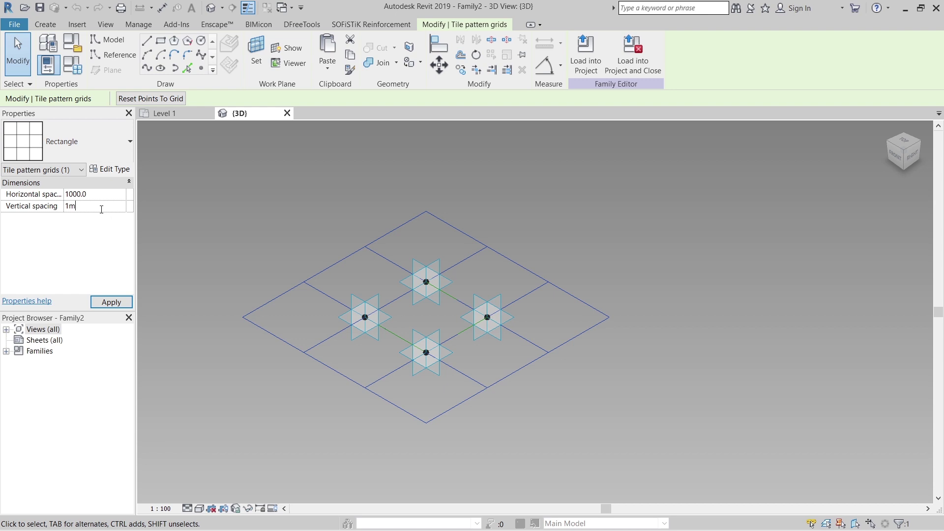
pyautogui.press('Return')
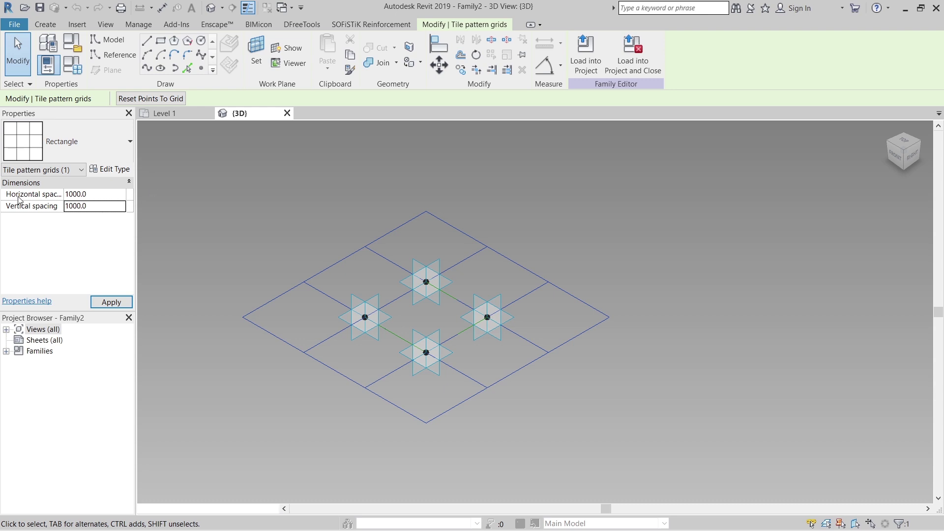
pyautogui.click(111, 301)
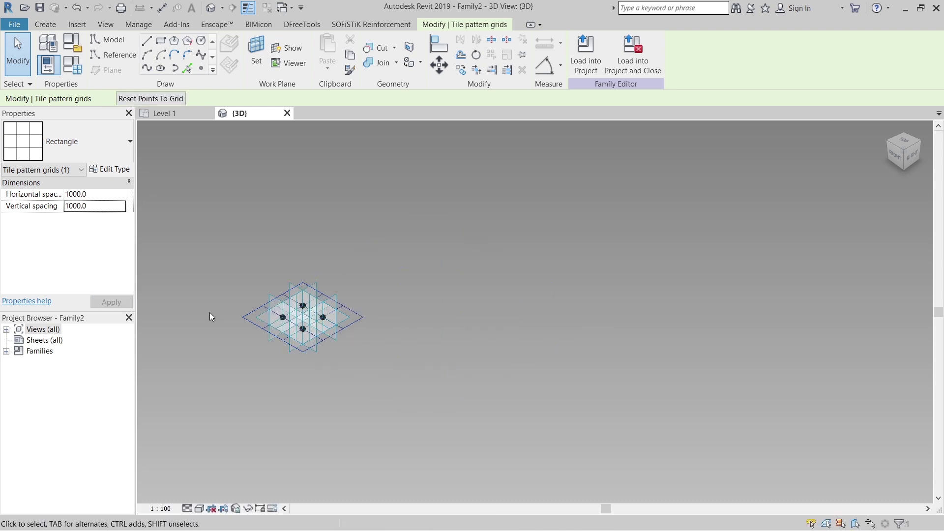
# - Set the length unit to Millimeters in the project units and deselect the tile pattern grid
pyautogui.press('u')
pyautogui.press('n')
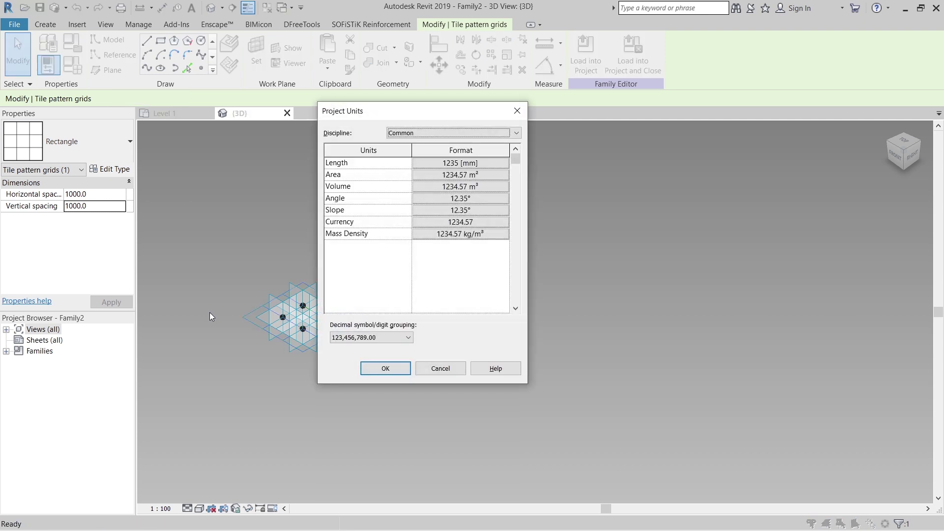
pyautogui.click(455, 164)
pyautogui.click(426, 183)
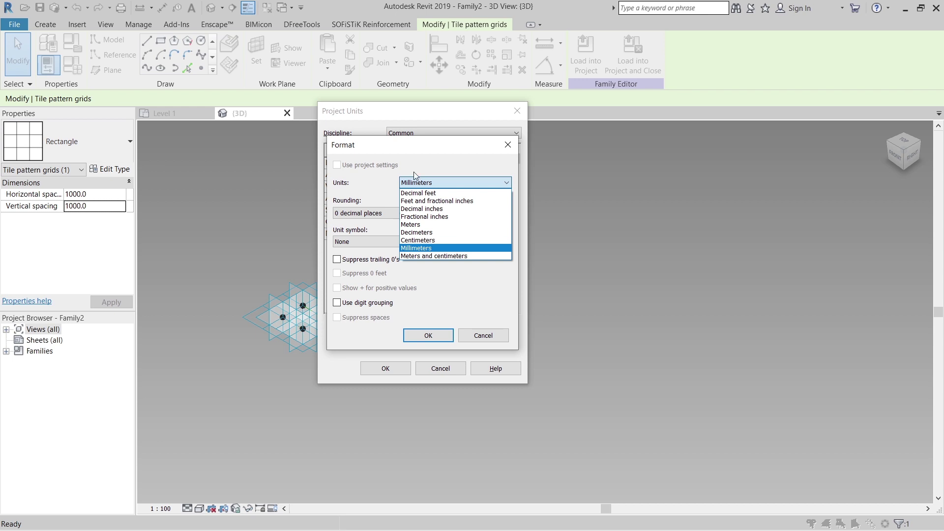
pyautogui.click(425, 250)
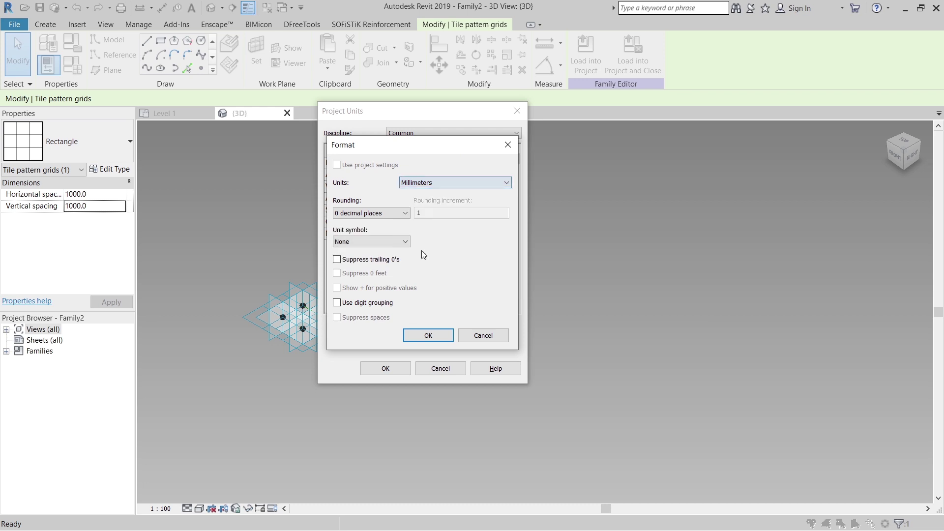
pyautogui.click(428, 335)
pyautogui.click(386, 369)
pyautogui.press('Escape')
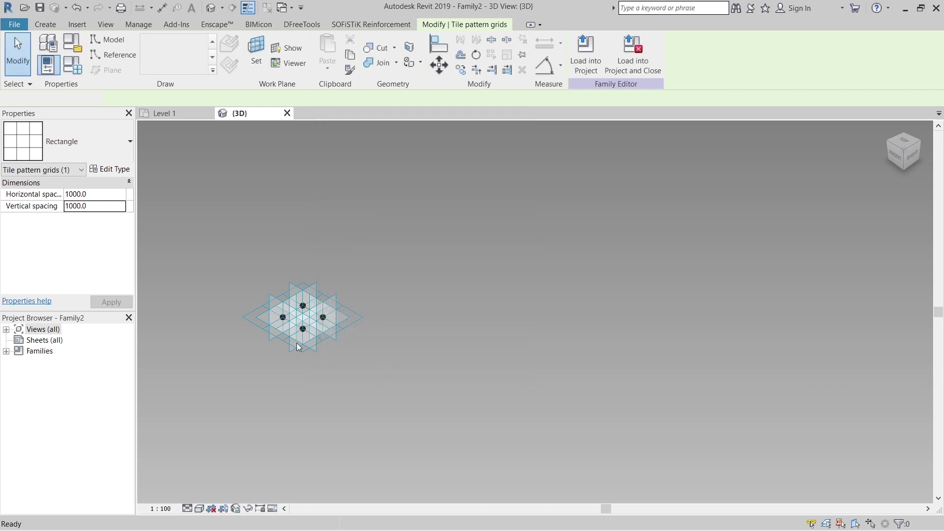
# - Place hosted reference points at the midpoints of the two opposite reference lines on the panel's left and right sides
pyautogui.scroll(5, 297, 343)
pyautogui.moveTo(281, 375); pyautogui.dragTo(550, 364, button='middle')
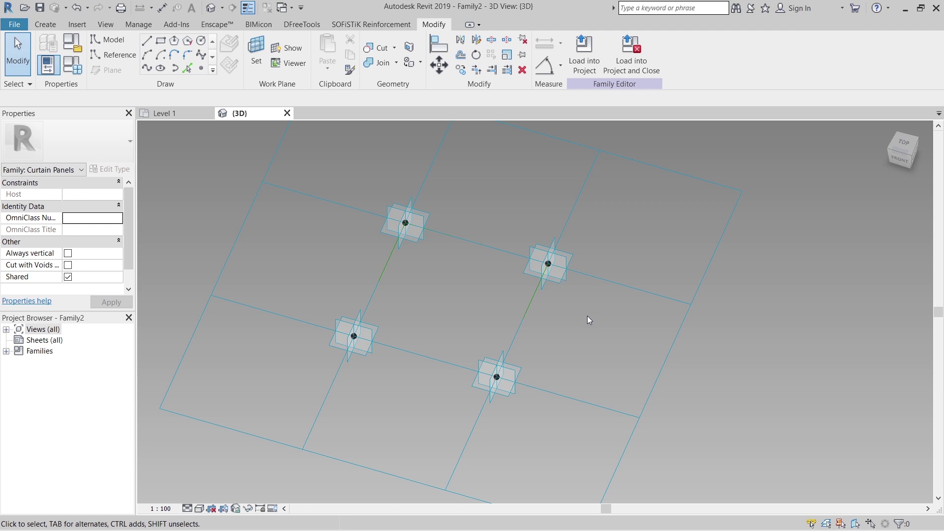
pyautogui.click(201, 68)
pyautogui.click(338, 261)
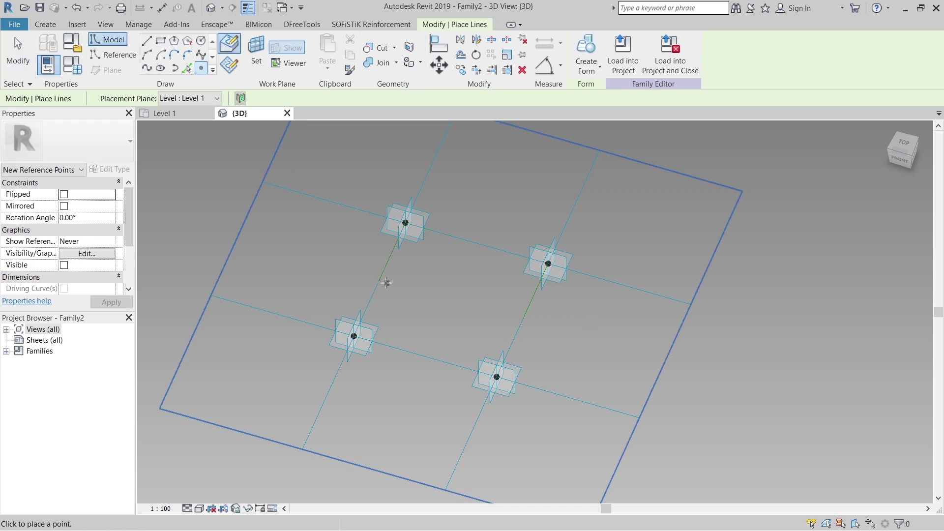
pyautogui.click(379, 279)
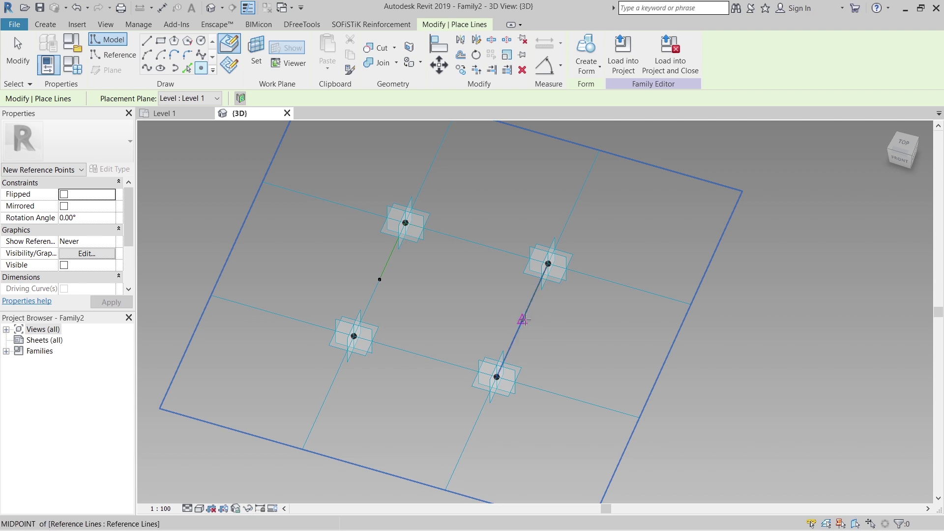
pyautogui.click(523, 320)
pyautogui.press('Escape')
pyautogui.press('Escape')
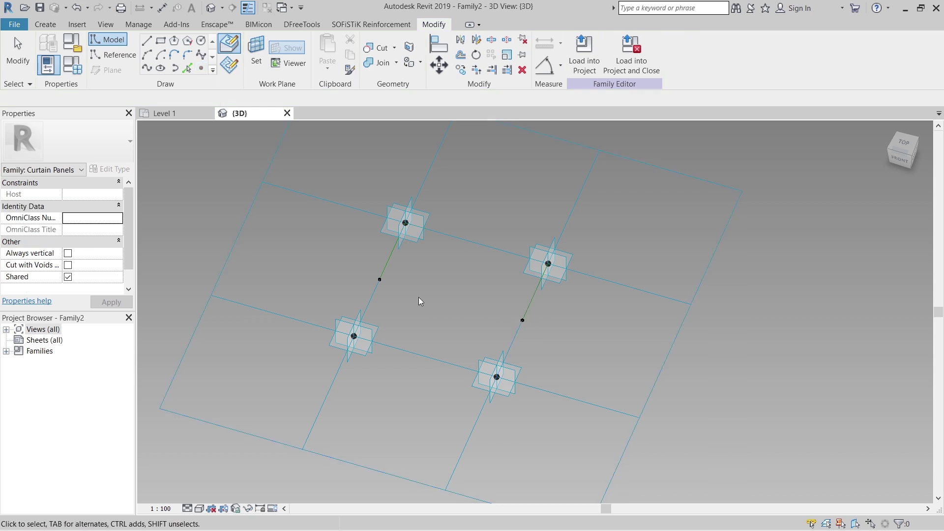
# - Associate the left midpoint's Normalized Curve Parameter with a new family type parameter named NCP Point
pyautogui.click(386, 279)
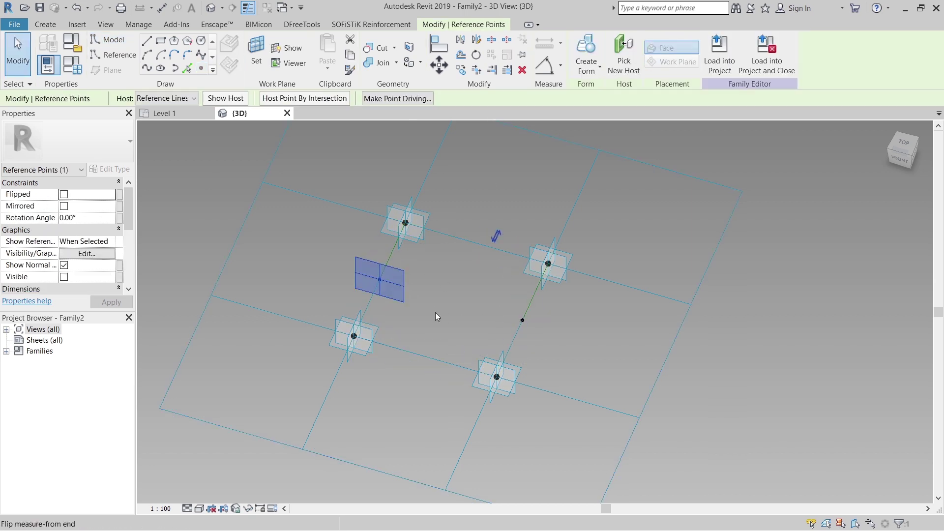
pyautogui.scroll(-2, 86, 230)
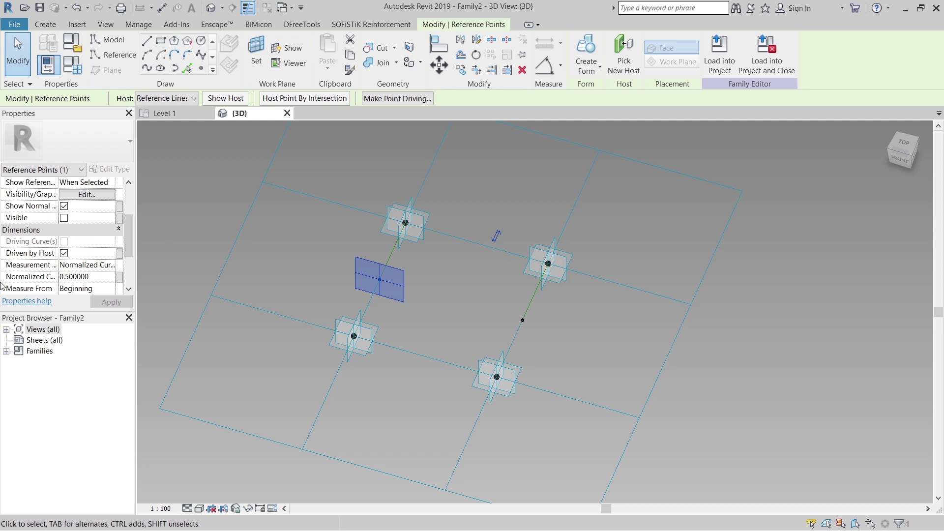
pyautogui.click(118, 278)
pyautogui.click(349, 290)
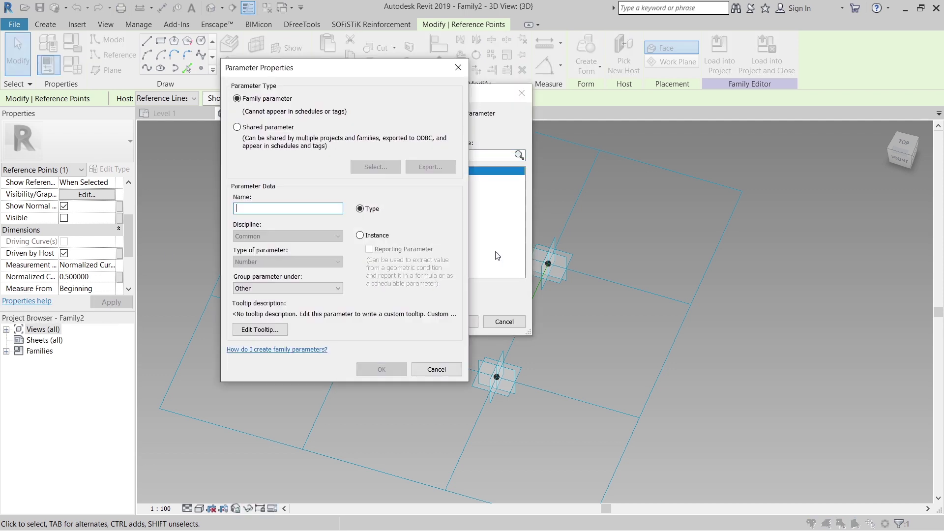
pyautogui.write('NPc')
pyautogui.press('BackSpace')
pyautogui.write('C')
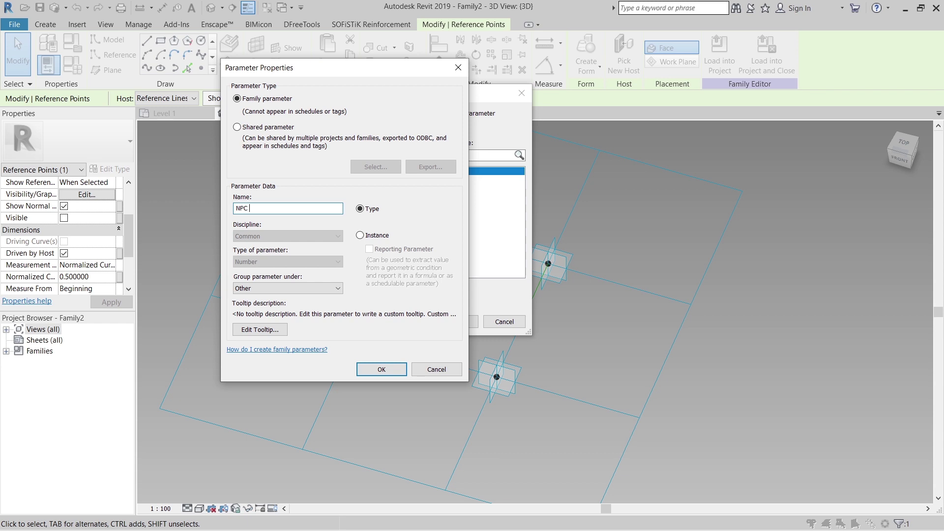
pyautogui.press('BackSpace')
pyautogui.write('CP Point')
pyautogui.press('Return')
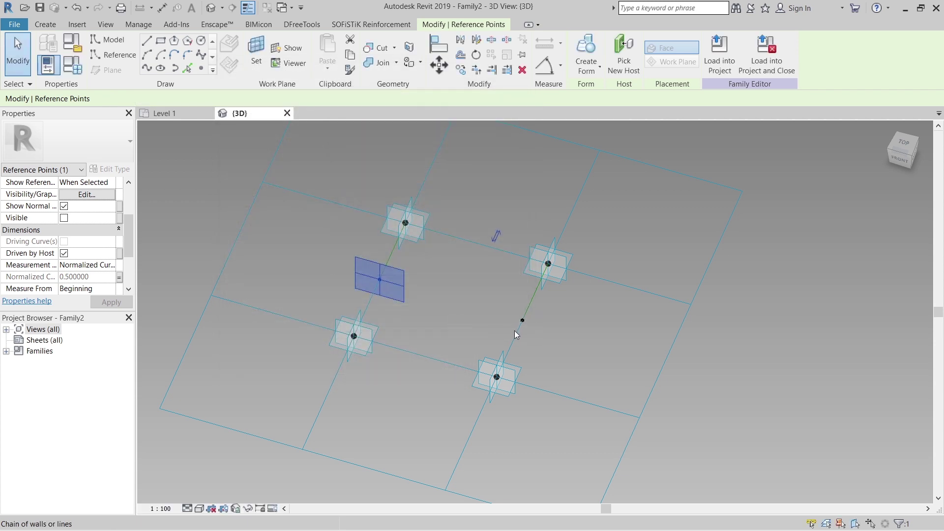
# - Associate the right midpoint's Normalized Curve Parameter with the existing NCP Point parameter
pyautogui.keyDown('ctrl'); pyautogui.click(523, 320); pyautogui.keyUp('ctrl')
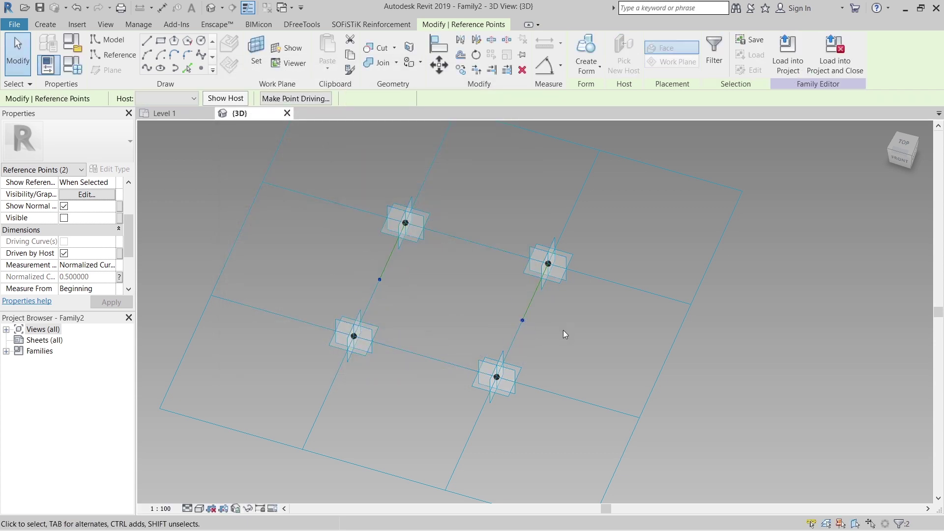
pyautogui.click(563, 329)
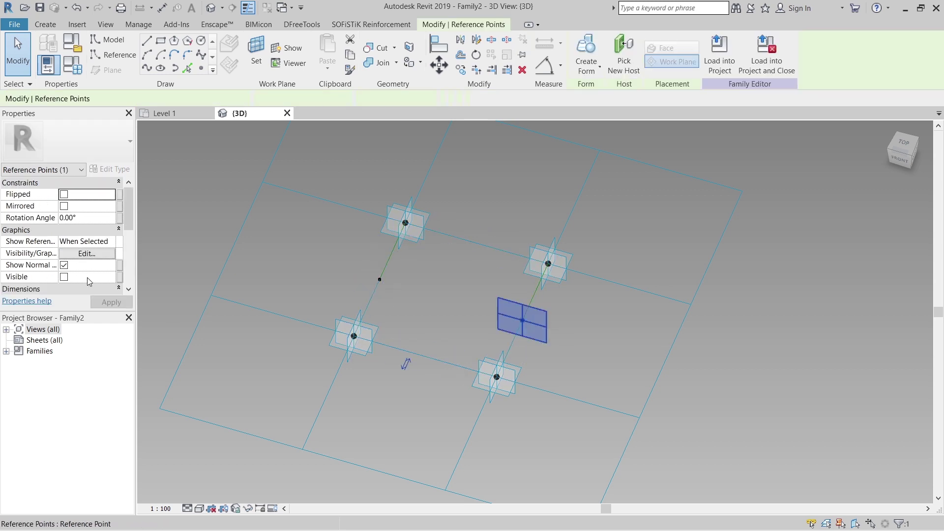
pyautogui.scroll(-3, 83, 255)
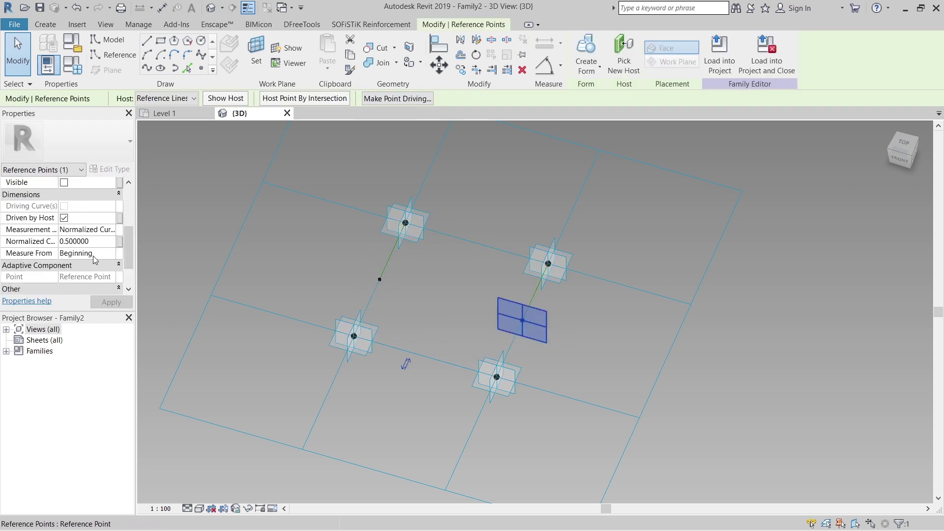
pyautogui.click(119, 242)
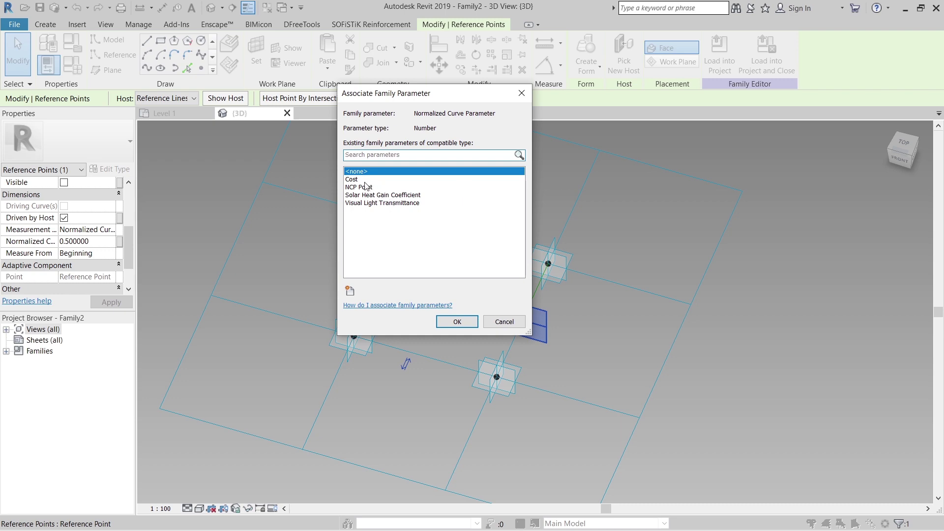
pyautogui.click(358, 188)
pyautogui.click(453, 321)
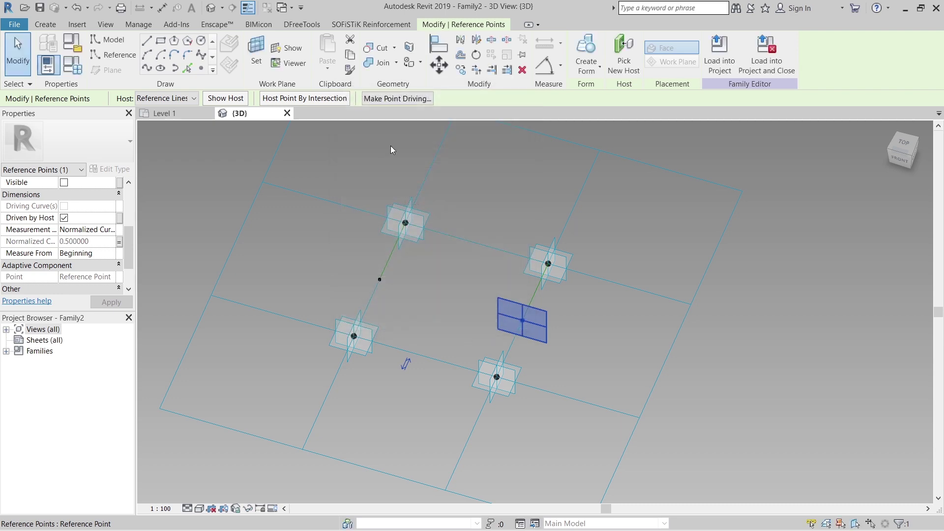
# - Set the NCP Point parameter to 0.2 in the family types and apply it to test the point movement
pyautogui.click(48, 64)
pyautogui.moveTo(642, 51); pyautogui.dragTo(120, 43)
pyautogui.click(169, 249)
pyautogui.write('0.2')
pyautogui.press('Tab')
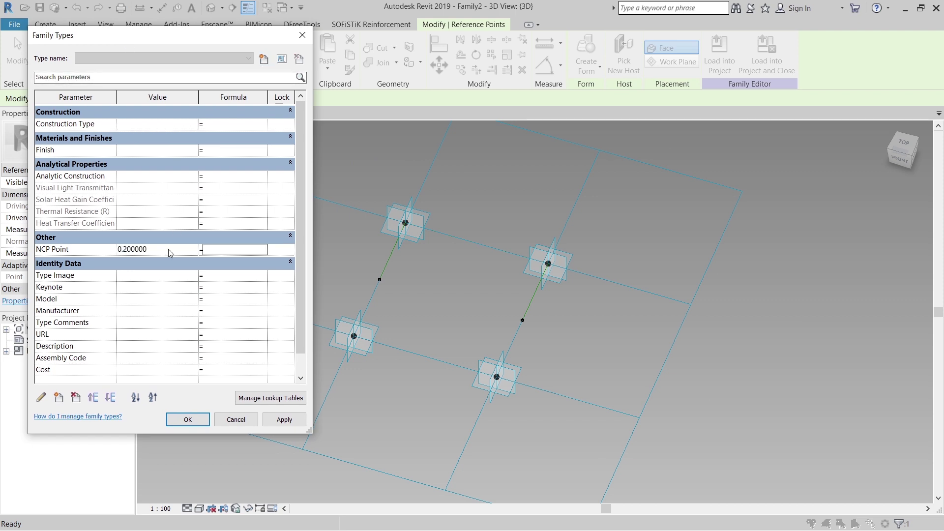
pyautogui.click(291, 419)
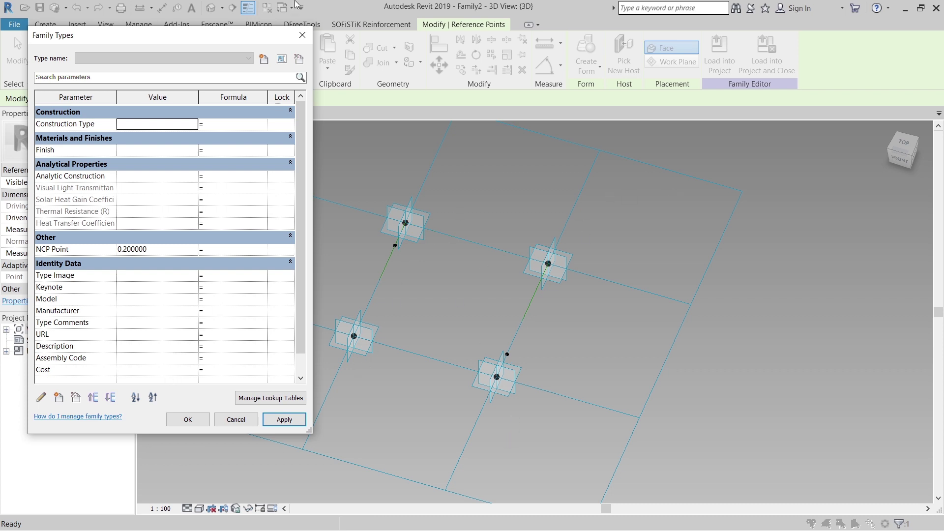
pyautogui.click(302, 35)
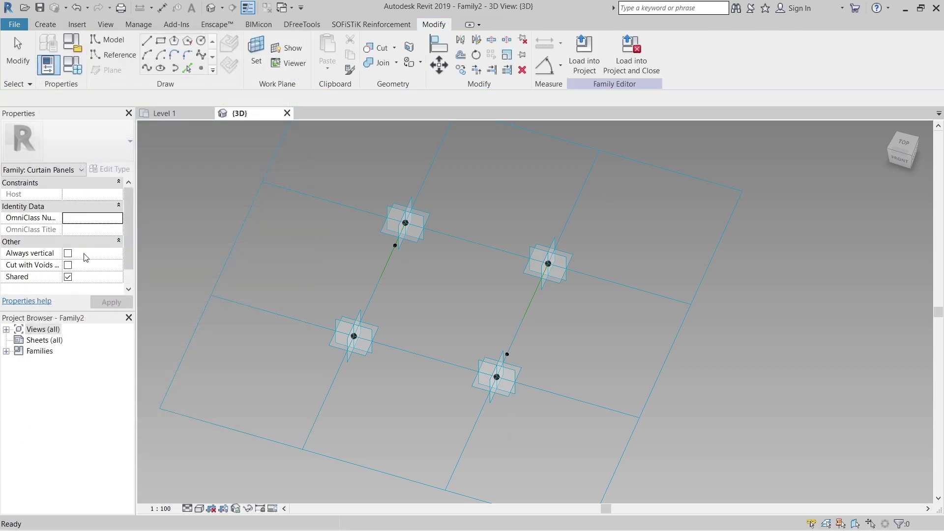
# - Check the Normalized Curve Parameter and Measure From settings of the left reference point
pyautogui.scroll(3, 378, 344)
pyautogui.scroll(-4, 476, 304)
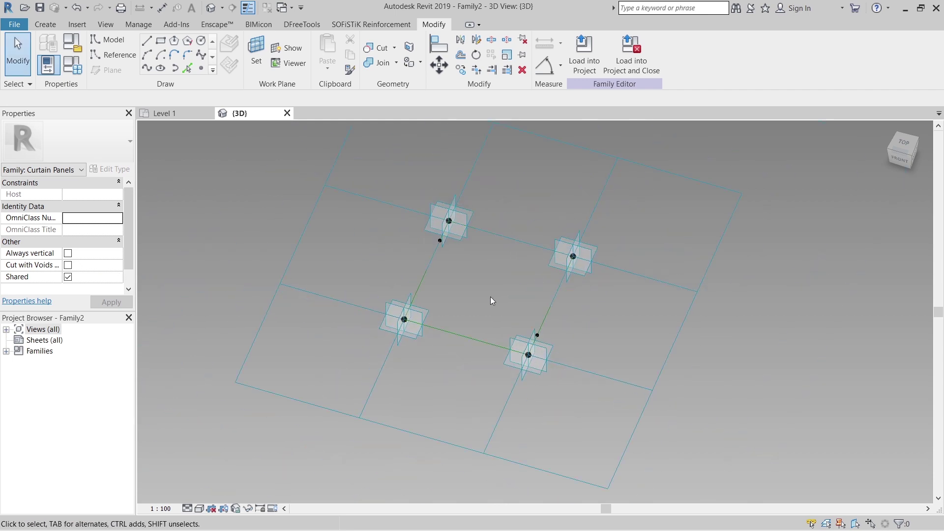
pyautogui.scroll(2, 491, 296)
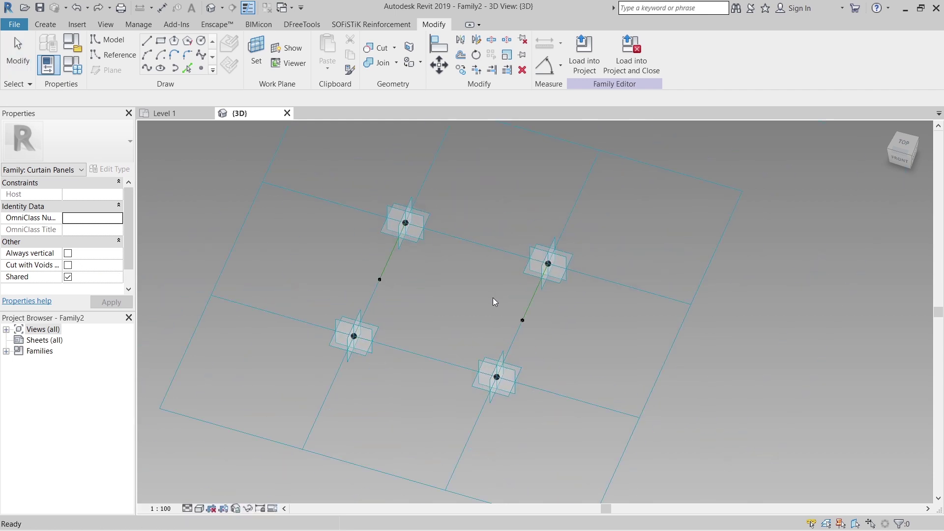
pyautogui.press('Tab')
pyautogui.click(378, 281)
pyautogui.click(419, 287)
pyautogui.click(380, 281)
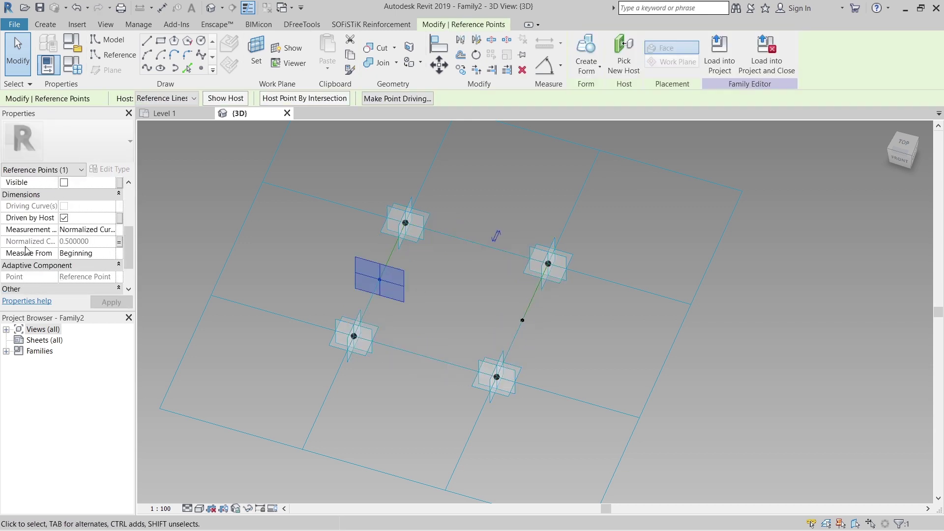
pyautogui.click(407, 296)
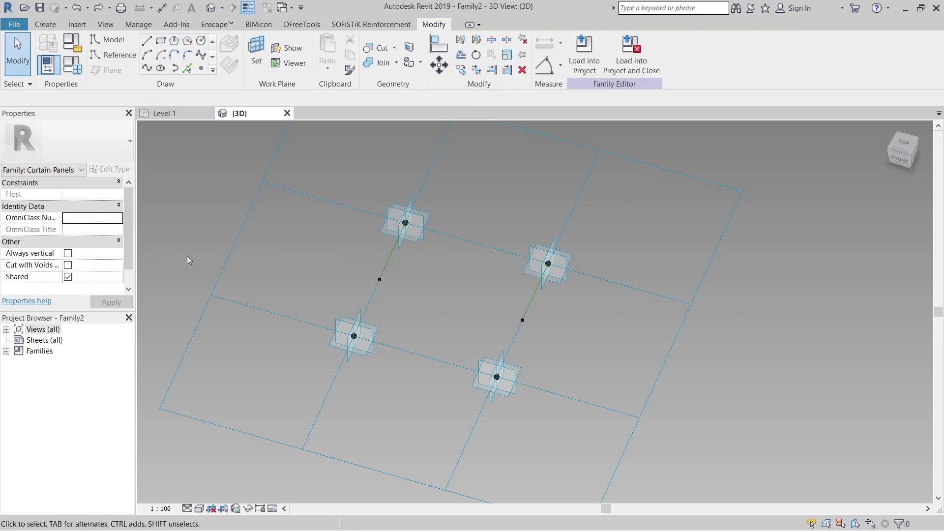
pyautogui.scroll(-2, 227, 255)
pyautogui.press('Tab')
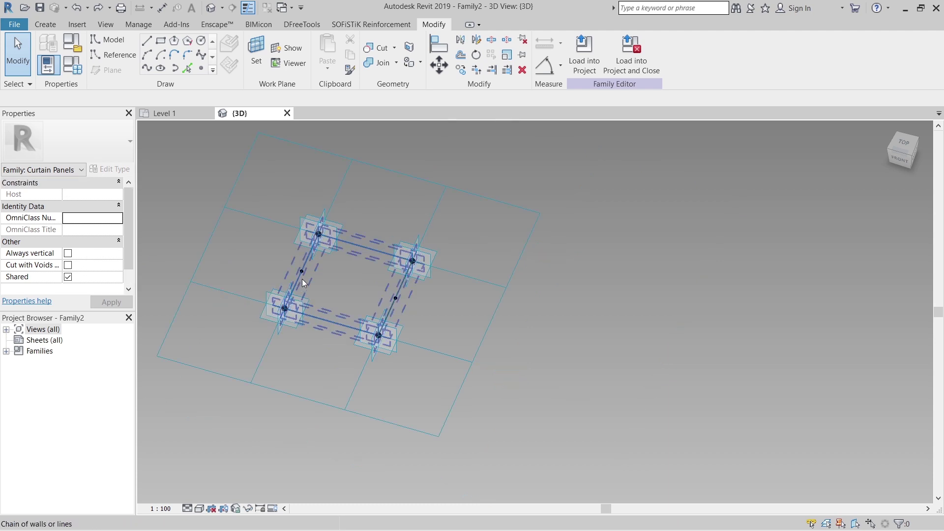
pyautogui.click(302, 272)
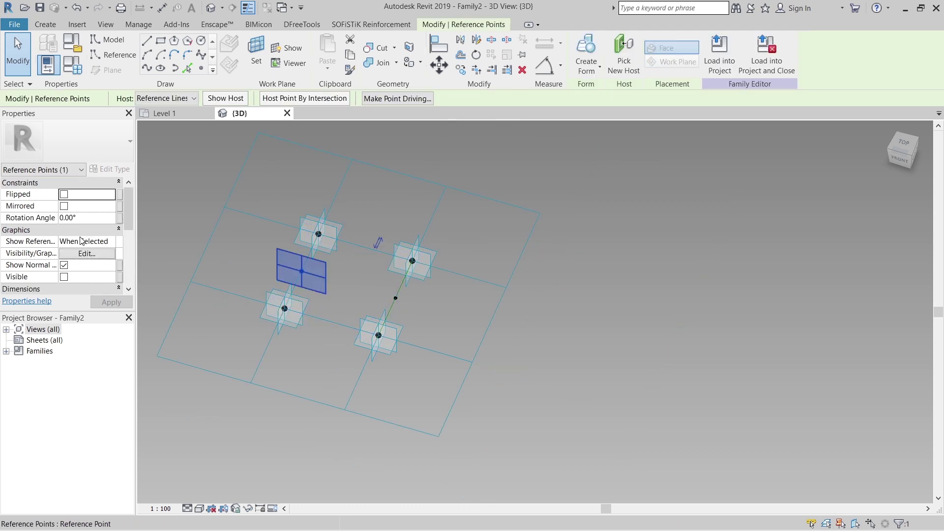
pyautogui.scroll(-3, 81, 240)
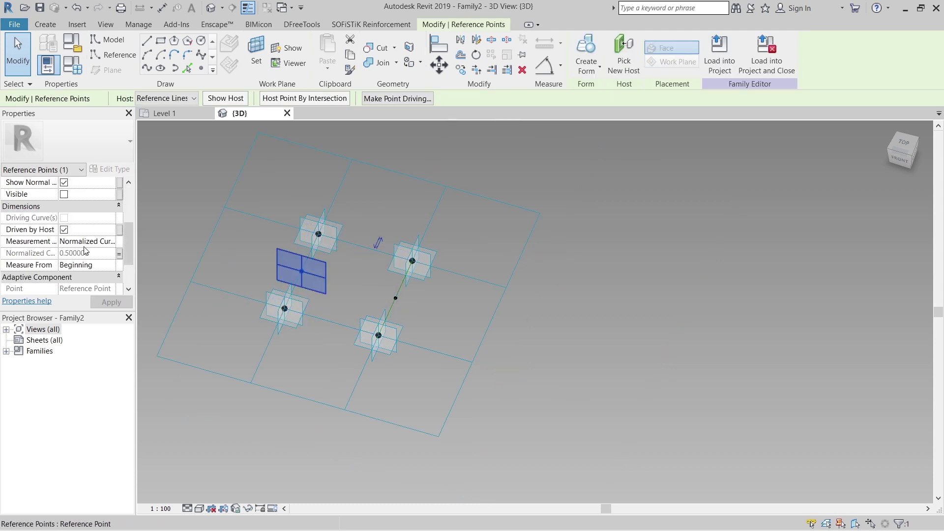
# - Undo the earlier association of the reference points with the NCP Point parameter
pyautogui.click(76, 8)
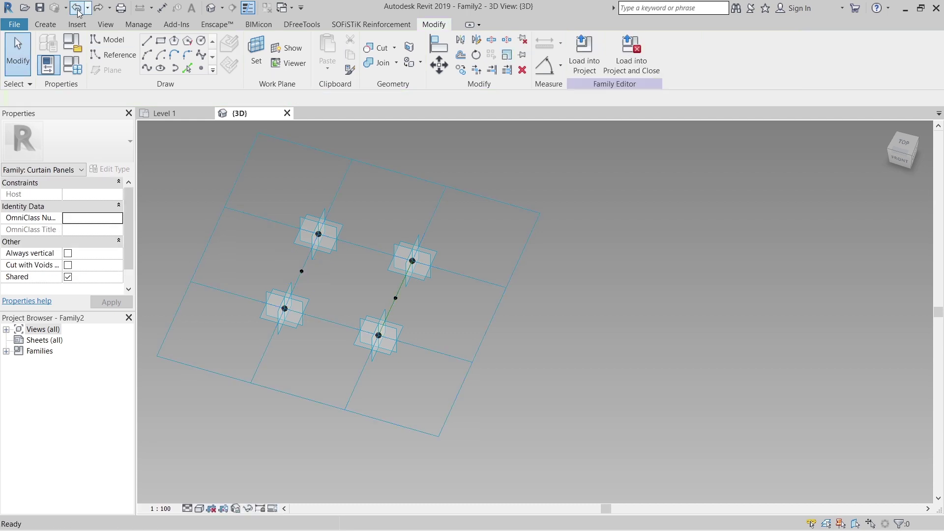
pyautogui.click(77, 9)
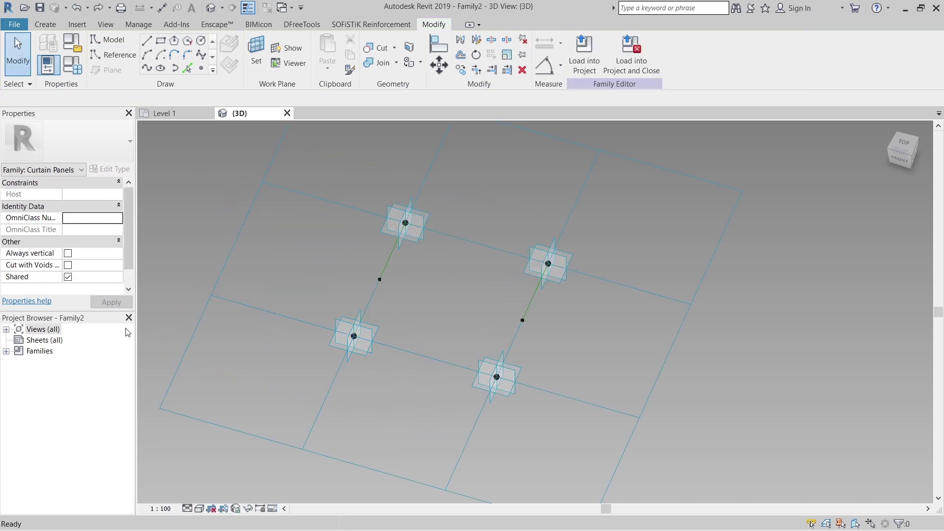
pyautogui.click(380, 279)
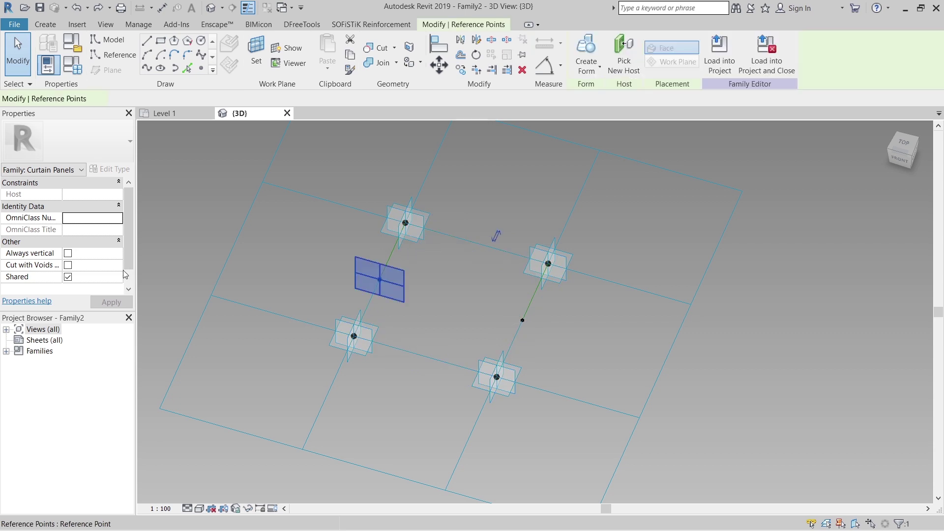
pyautogui.click(74, 9)
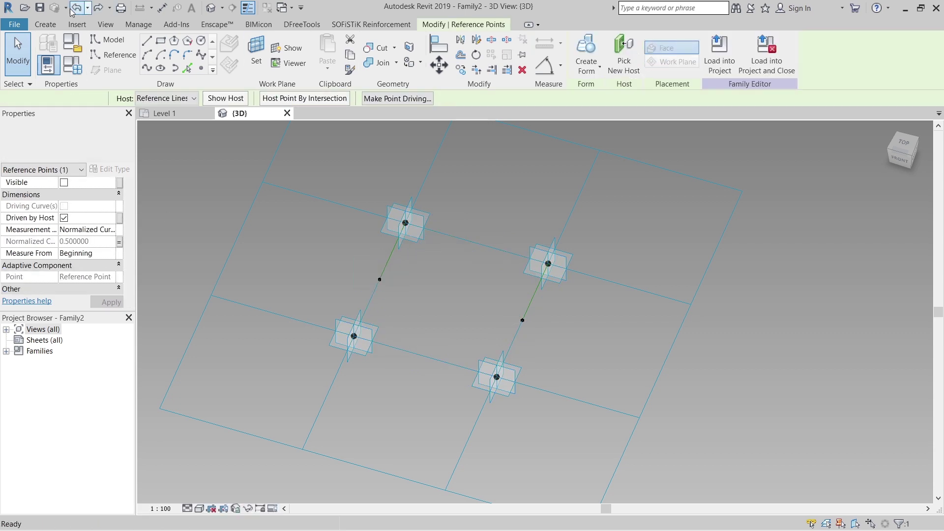
# - Set the left reference point's Normalized Curve Parameter directly to 0.2 and apply it
pyautogui.click(379, 278)
pyautogui.scroll(-1, 157, 273)
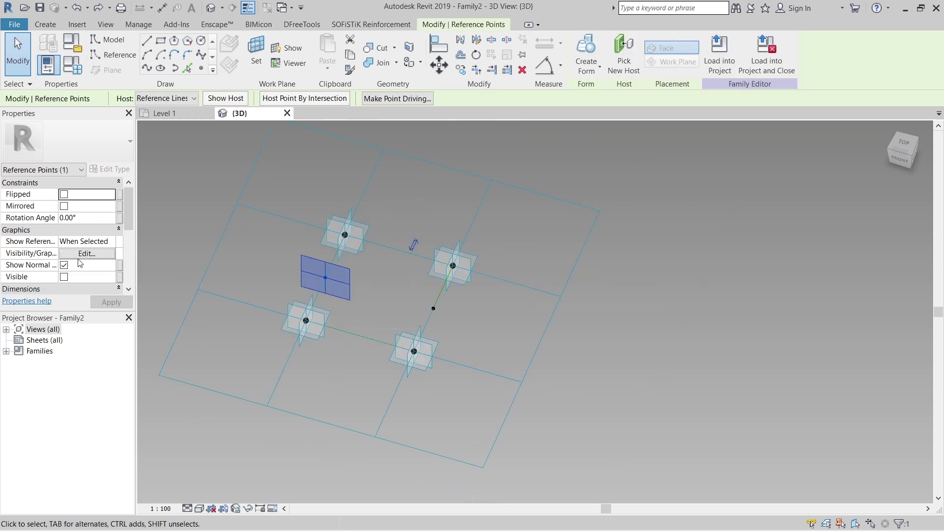
pyautogui.scroll(-3, 80, 260)
pyautogui.click(97, 241)
pyautogui.write('0.2')
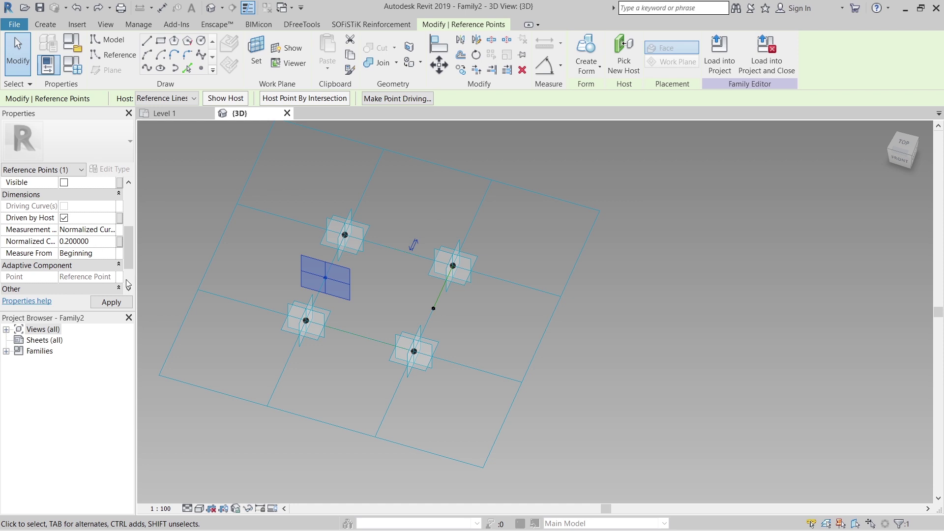
pyautogui.click(112, 302)
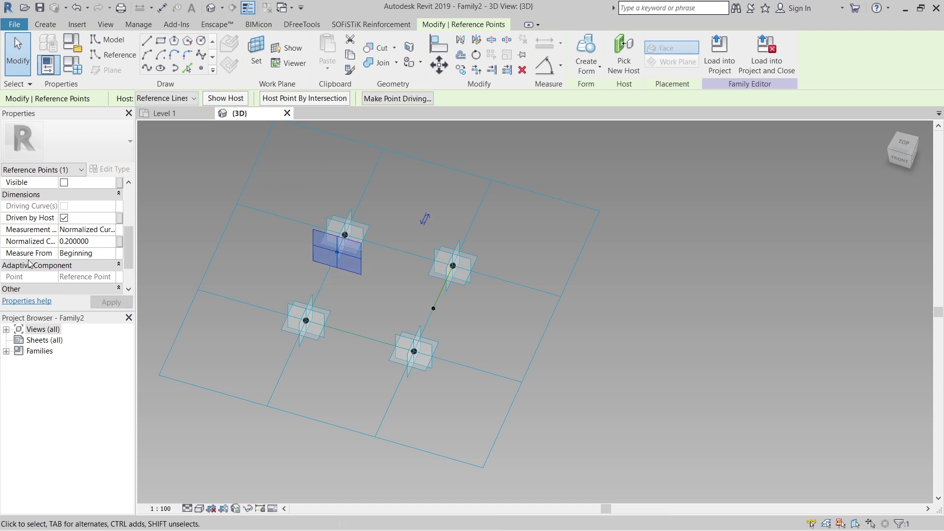
# - Set the right reference point's Normalized Curve Parameter to 0.2 measured from End, and switch its Measure From back to Beginning
pyautogui.click(434, 305)
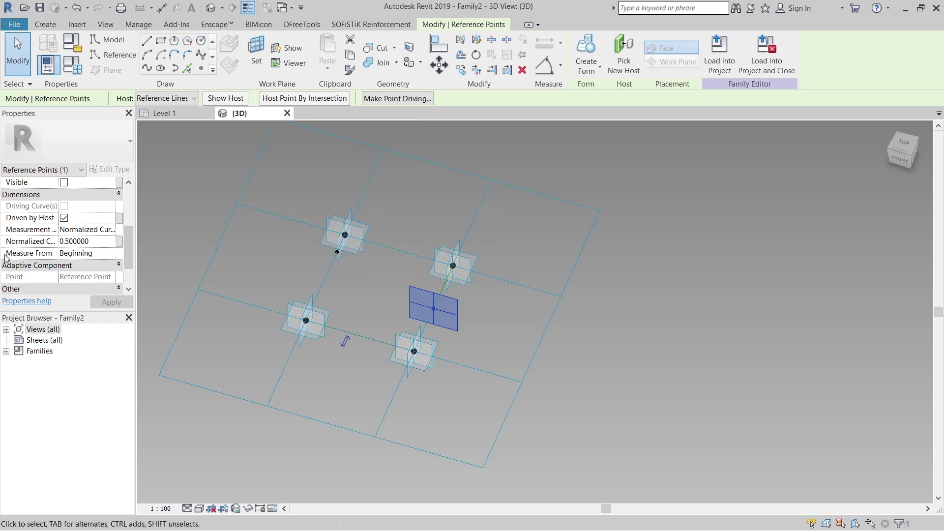
pyautogui.click(112, 255)
pyautogui.click(76, 274)
pyautogui.click(93, 243)
pyautogui.write('0.2')
pyautogui.press('Return')
pyautogui.click(110, 301)
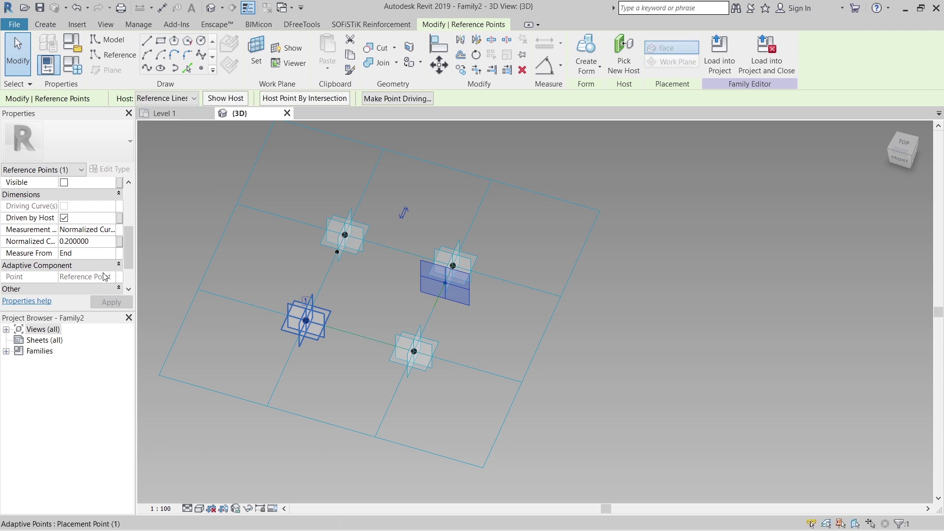
pyautogui.click(110, 252)
pyautogui.click(79, 265)
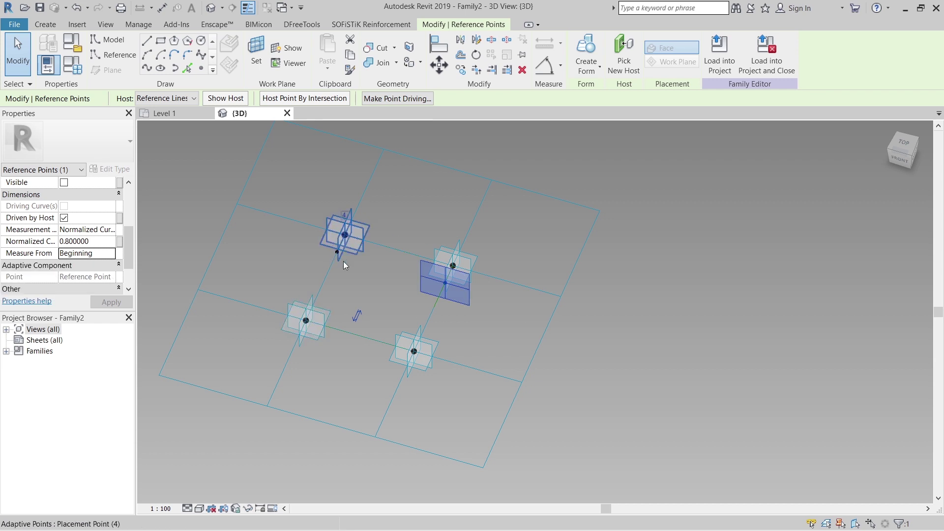
# - Associate the Normalized Curve Parameter of both hosted reference points with a new family type parameter named NCP_01
pyautogui.scroll(5, 337, 254)
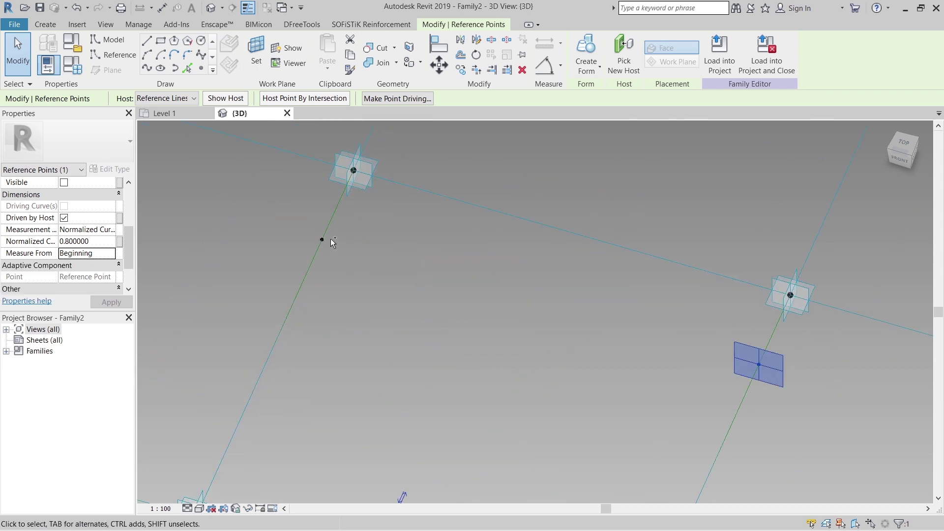
pyautogui.click(119, 241)
pyautogui.click(350, 289)
pyautogui.write('NCP_0')
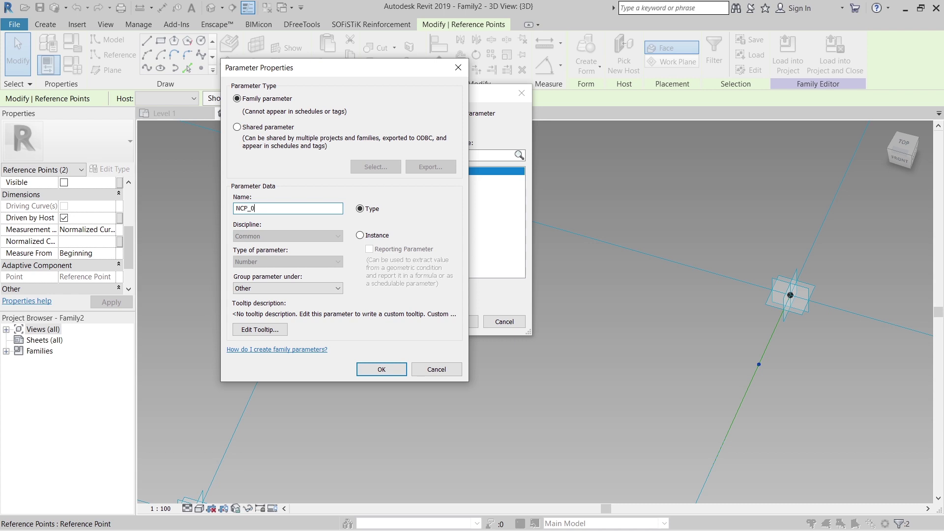
pyautogui.write('1')
pyautogui.press('Return')
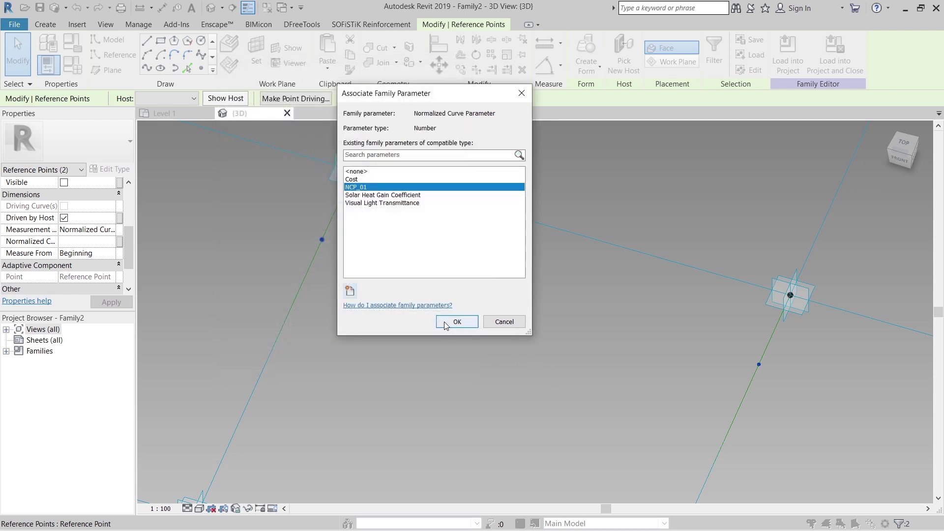
pyautogui.click(445, 323)
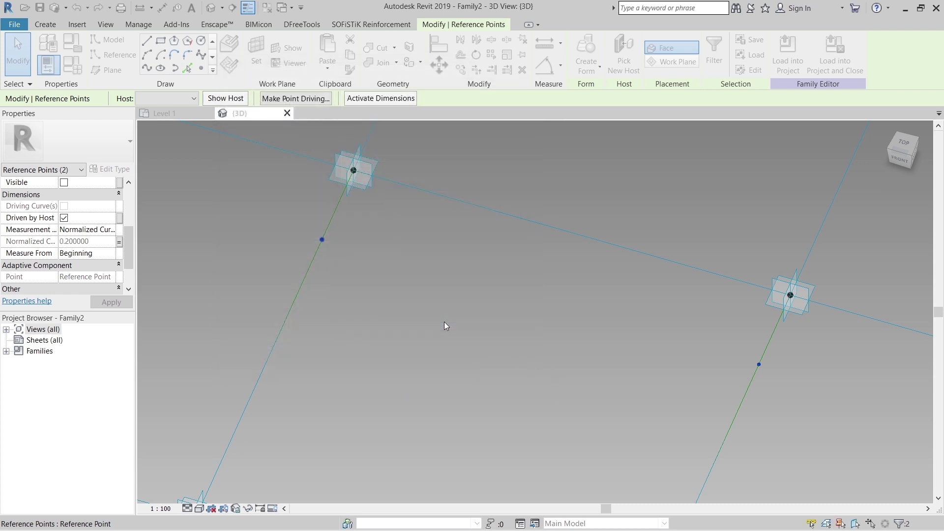
# - Create a model line connecting the two hosted reference points across the panel
pyautogui.click(147, 70)
pyautogui.scroll(-4, 447, 302)
pyautogui.keyDown('shift'); pyautogui.moveTo(465, 261); pyautogui.dragTo(550, 320, button='middle'); pyautogui.keyUp('shift')
pyautogui.click(588, 413)
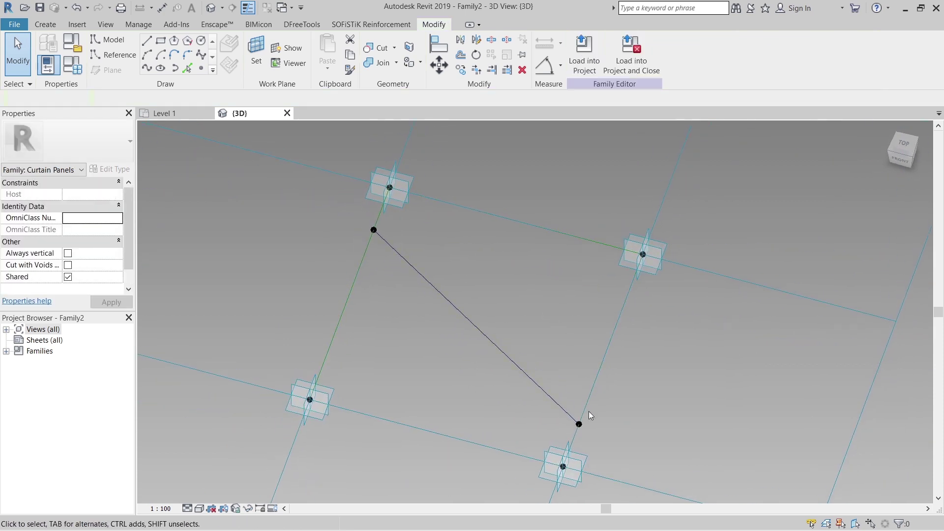
# - Set Measure From to End for the reference point at the connecting line's right endpoint and apply it
pyautogui.click(578, 423)
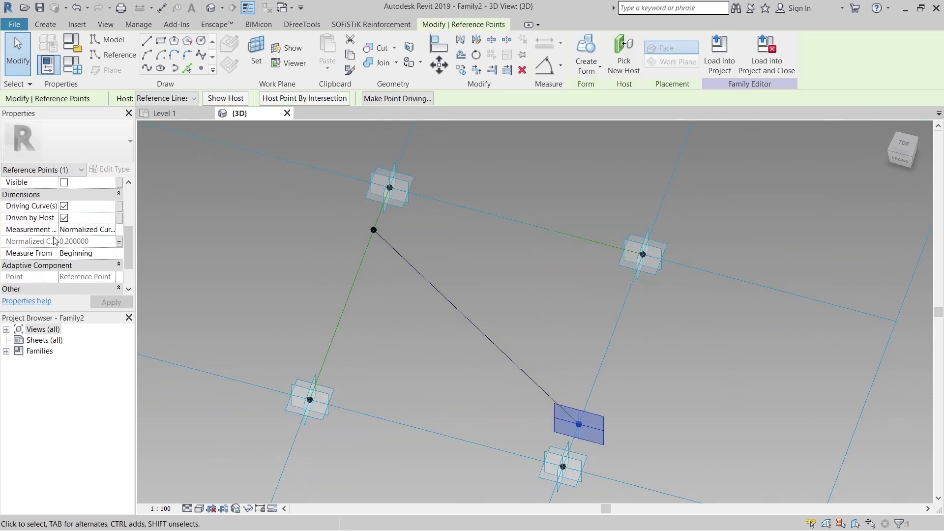
pyautogui.click(112, 252)
pyautogui.click(79, 274)
pyautogui.click(101, 300)
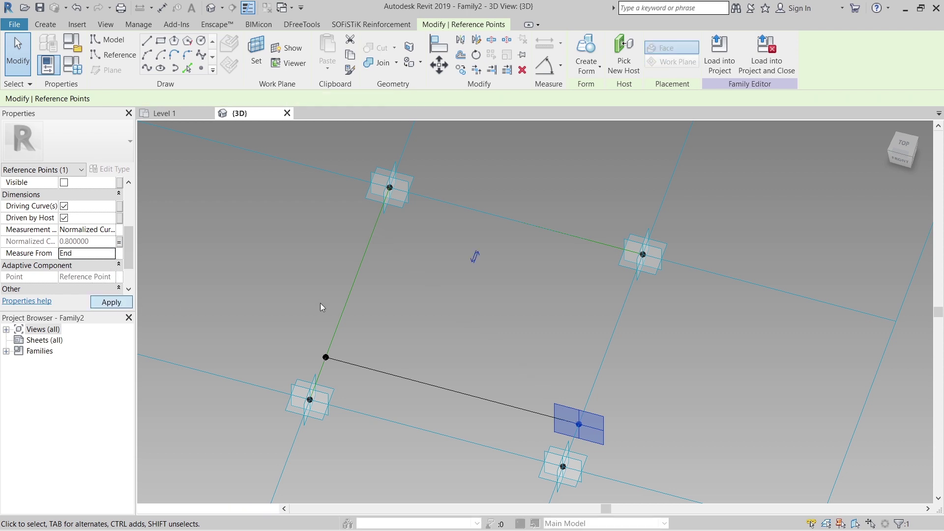
# - Place a hosted reference point near the middle of the connecting model line
pyautogui.keyDown('shift'); pyautogui.moveTo(322, 305); pyautogui.dragTo(388, 285, button='middle'); pyautogui.keyUp('shift')
pyautogui.moveTo(538, 352)
pyautogui.keyDown('shift'); pyautogui.mouseDown(button='middle')
pyautogui.moveTo(471, 271)
pyautogui.moveTo(524, 363)
pyautogui.moveTo(377, 305)
pyautogui.moveTo(644, 248)
pyautogui.moveTo(558, 356)
pyautogui.moveTo(538, 359)
pyautogui.mouseUp(button='middle'); pyautogui.keyUp('shift')
pyautogui.scroll(1, 428, 315)
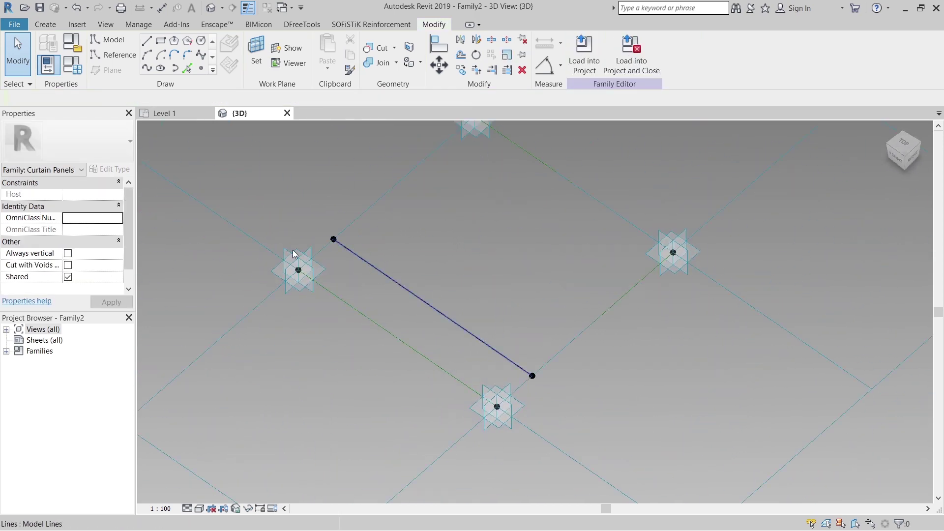
pyautogui.click(201, 67)
pyautogui.click(419, 298)
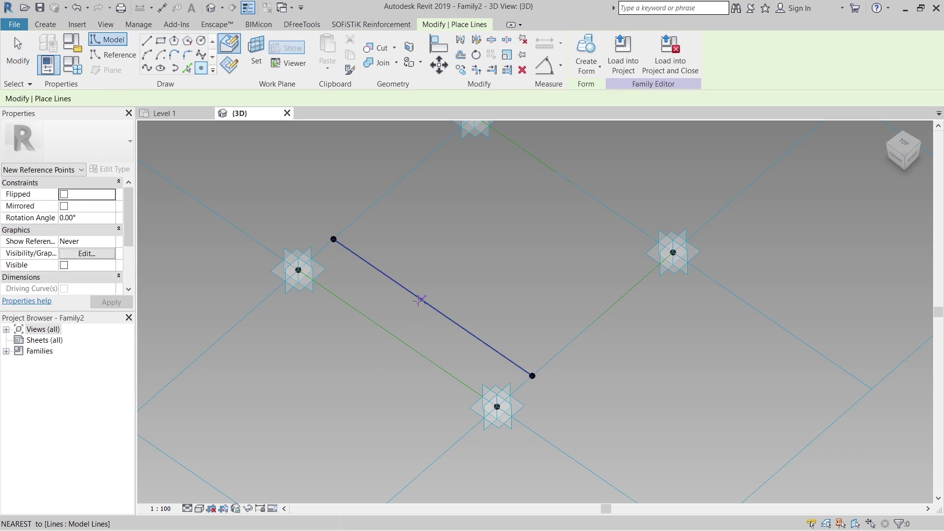
pyautogui.press('Escape')
pyautogui.press('Escape')
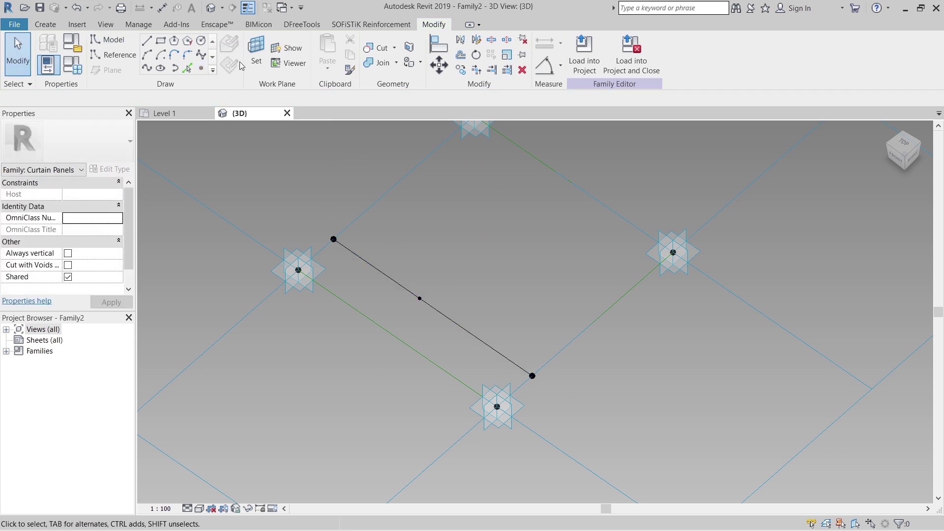
# - Set the work plane to the reference point near the line's middle and draw a circle of radius 20 centred on it
pyautogui.click(256, 54)
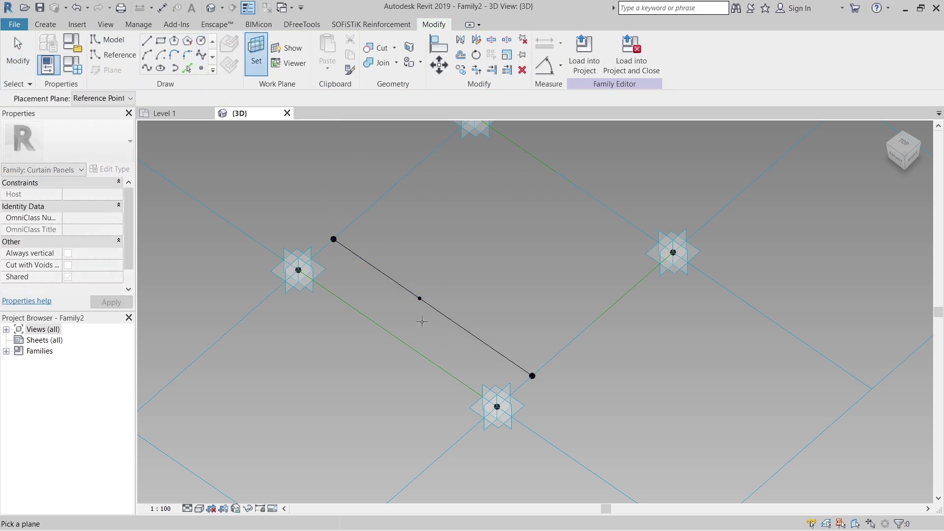
pyautogui.click(416, 302)
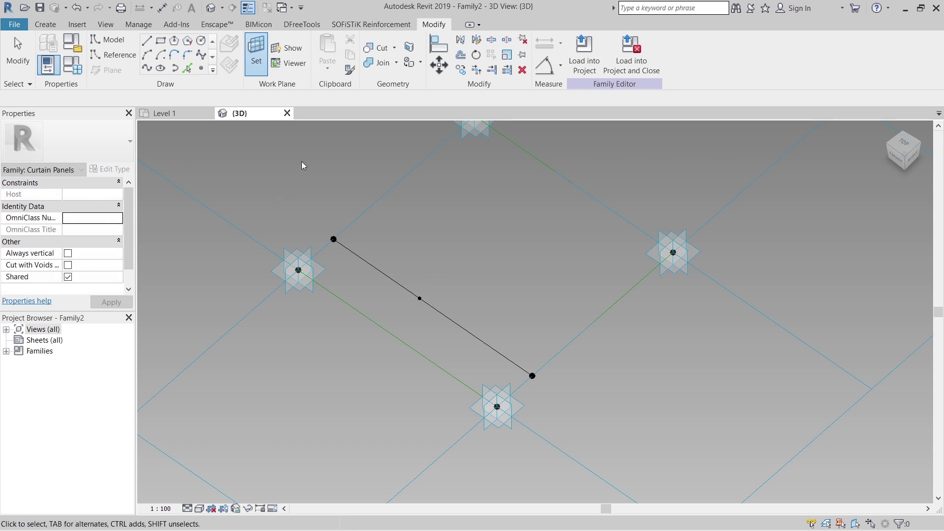
pyautogui.click(200, 42)
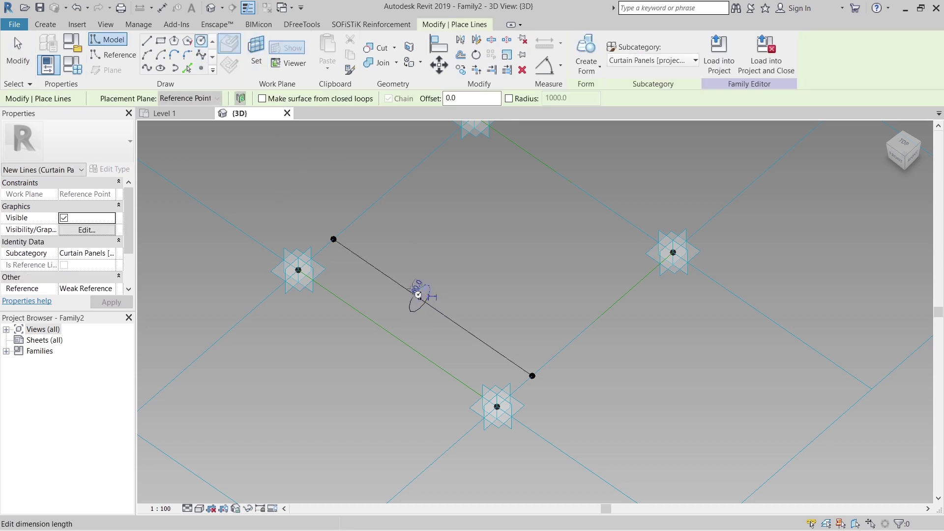
pyautogui.click(415, 290)
pyautogui.write('20')
pyautogui.press('Return')
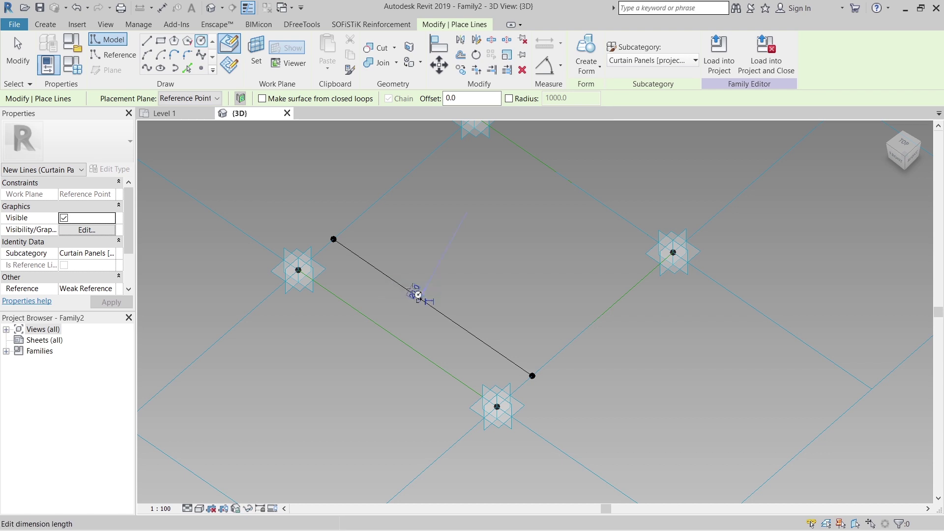
pyautogui.press('Escape')
pyautogui.press('Escape')
# - Create a solid tube form from the circle profile and the connecting model line as its path
pyautogui.scroll(6, 451, 328)
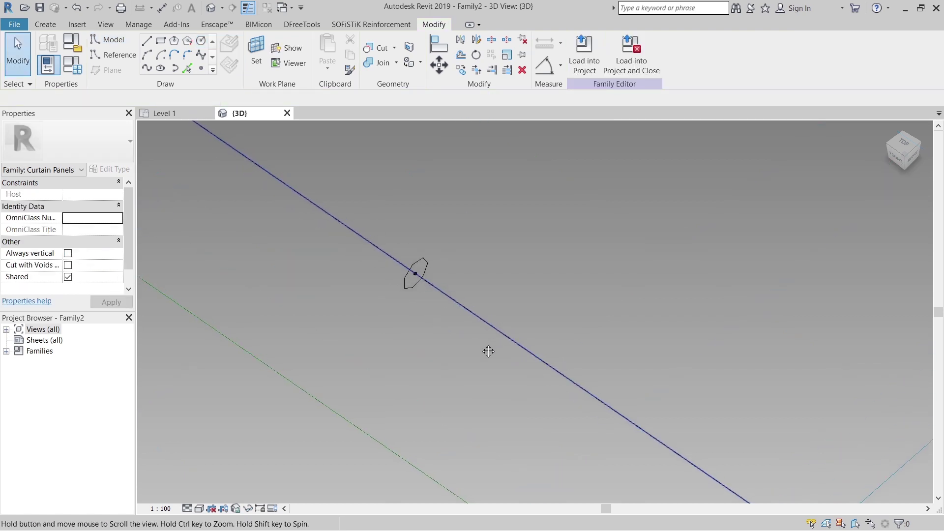
pyautogui.keyDown('ctrl'); pyautogui.click(458, 316); pyautogui.keyUp('ctrl')
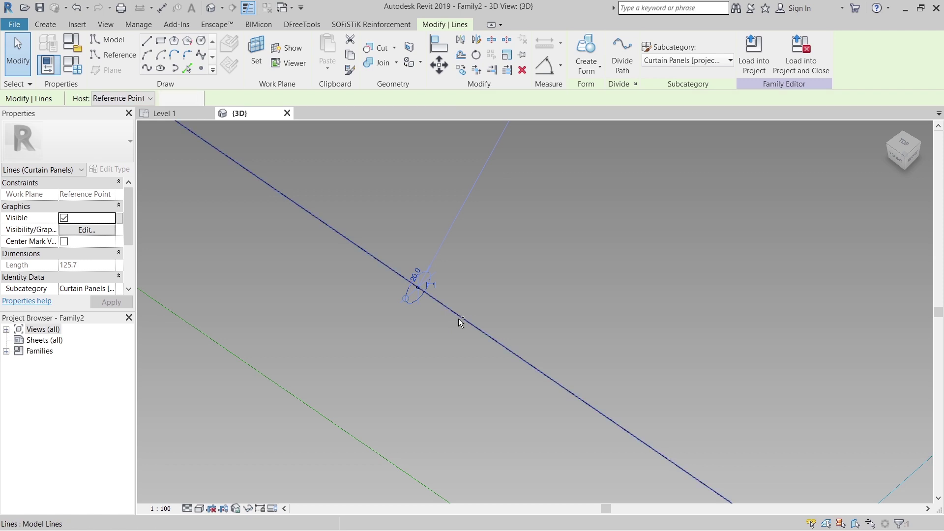
pyautogui.click(583, 78)
pyautogui.click(586, 99)
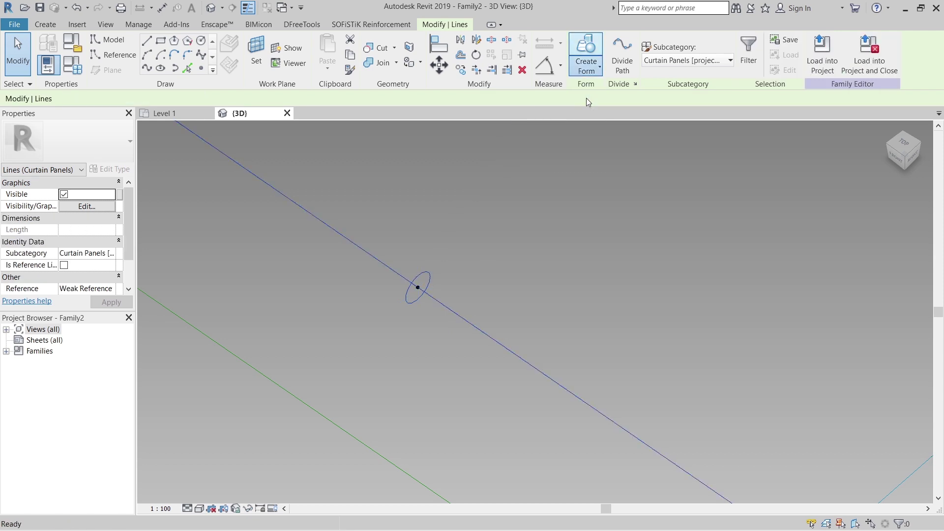
pyautogui.keyDown('shift'); pyautogui.moveTo(584, 191); pyautogui.dragTo(480, 173, button='middle'); pyautogui.keyUp('shift')
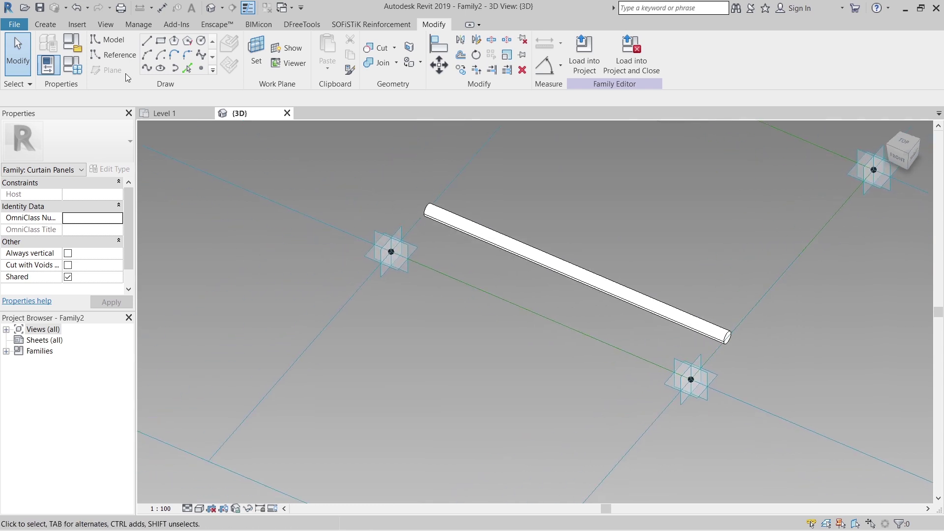
# - Try to set the NCP_01 family parameter to 0.6 and apply it
pyautogui.press('f')
pyautogui.press('t')
pyautogui.click(163, 249)
pyautogui.write('0.6')
pyautogui.press('Tab')
pyautogui.click(284, 420)
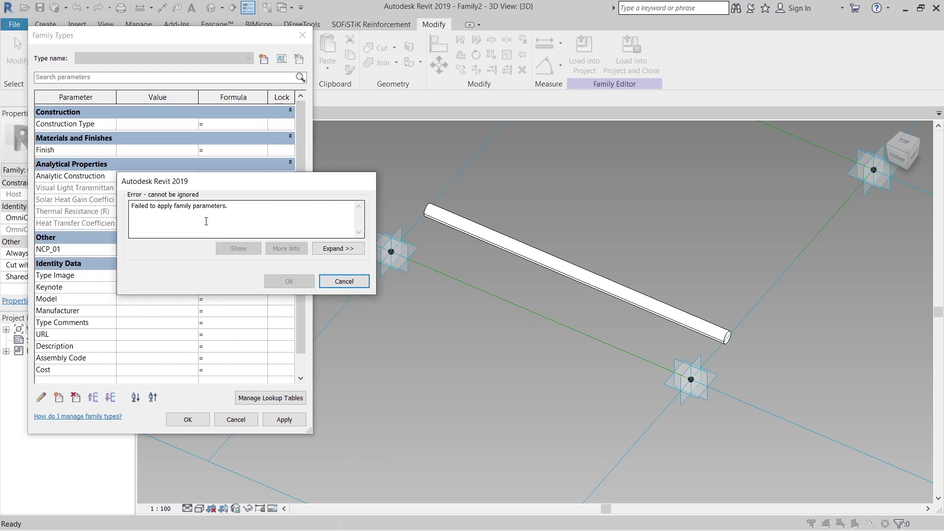
pyautogui.click(344, 281)
pyautogui.press('Escape')
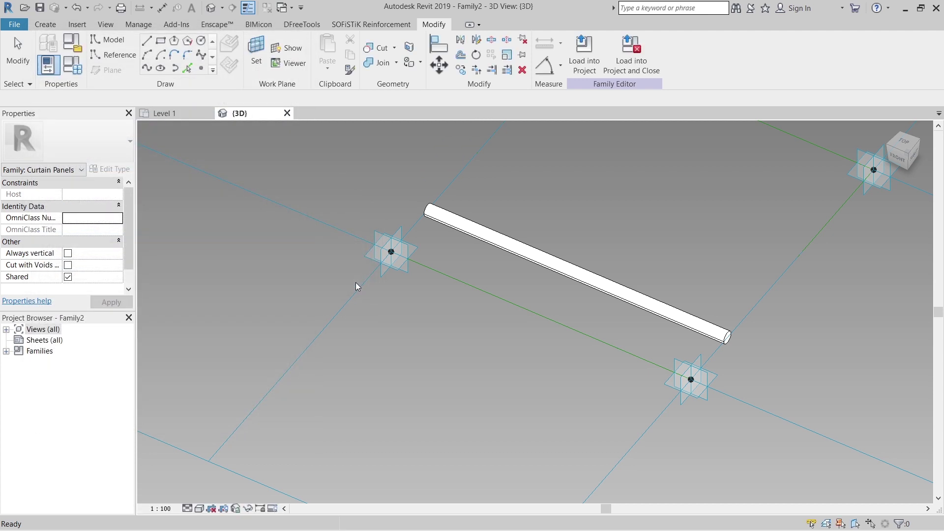
# - Undo the tube form and convert the connecting model line into a reference line
pyautogui.hotkey('ctrl', 'z')
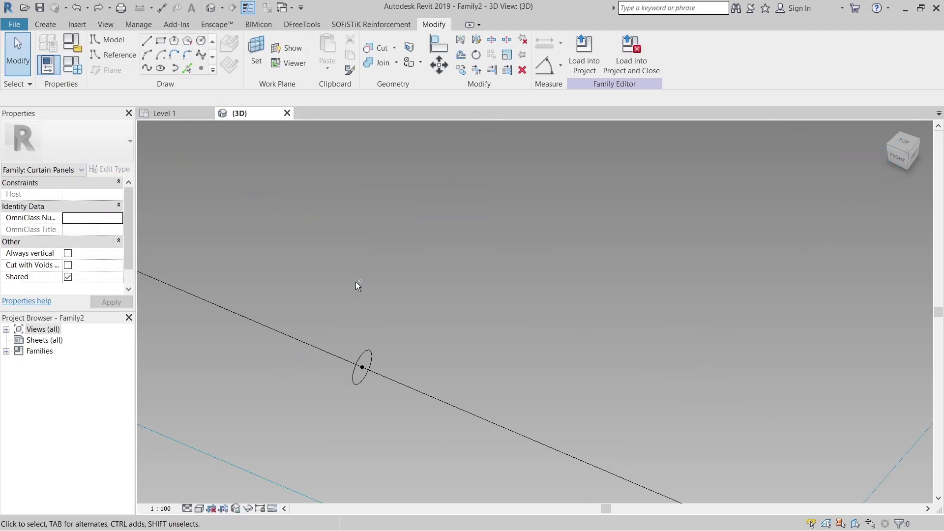
pyautogui.scroll(-3, 344, 313)
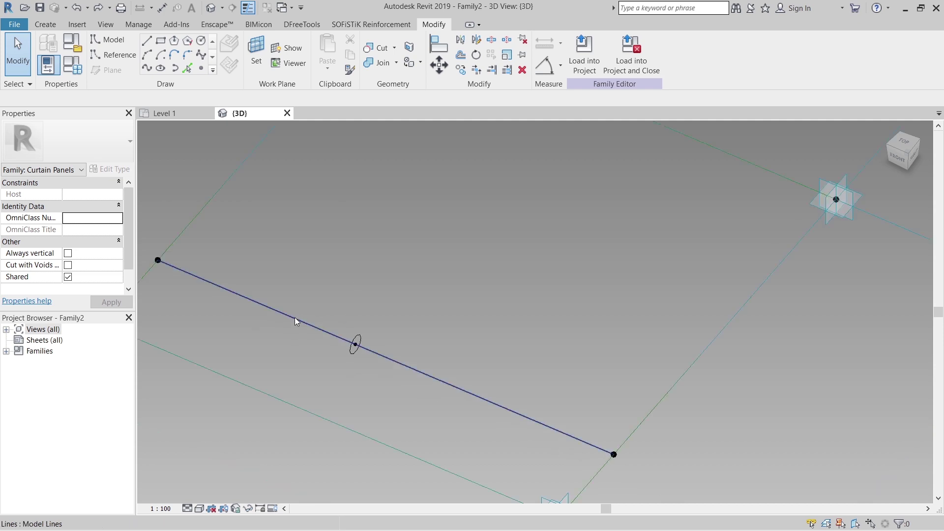
pyautogui.click(295, 319)
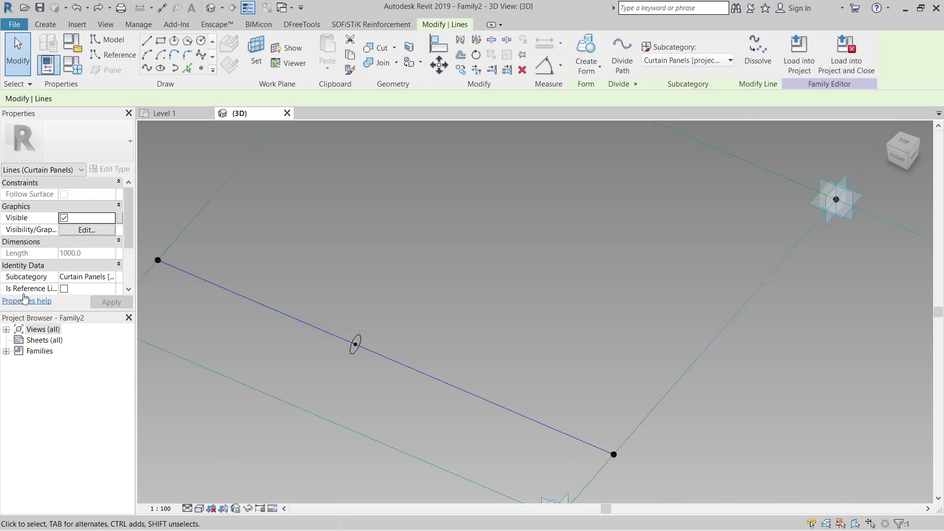
pyautogui.click(64, 289)
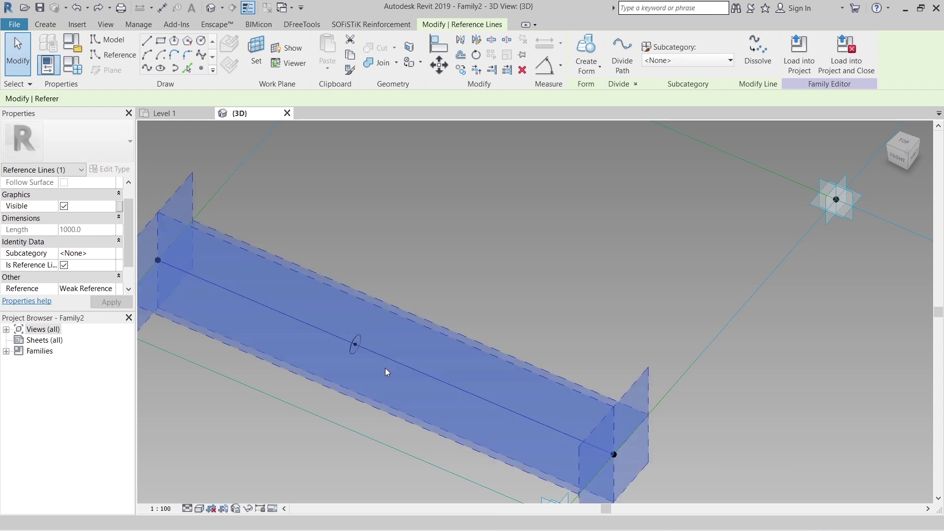
# - Create a solid tube form from the circle profile and the connecting reference line
pyautogui.keyDown('ctrl'); pyautogui.click(392, 295); pyautogui.keyUp('ctrl')
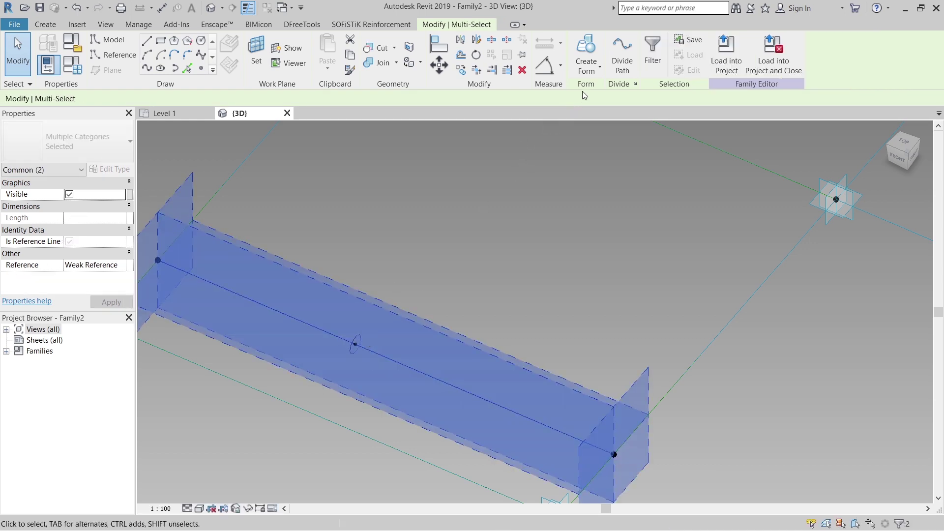
pyautogui.click(586, 66)
pyautogui.scroll(-3, 443, 229)
pyautogui.moveTo(409, 242); pyautogui.dragTo(525, 215, button='middle')
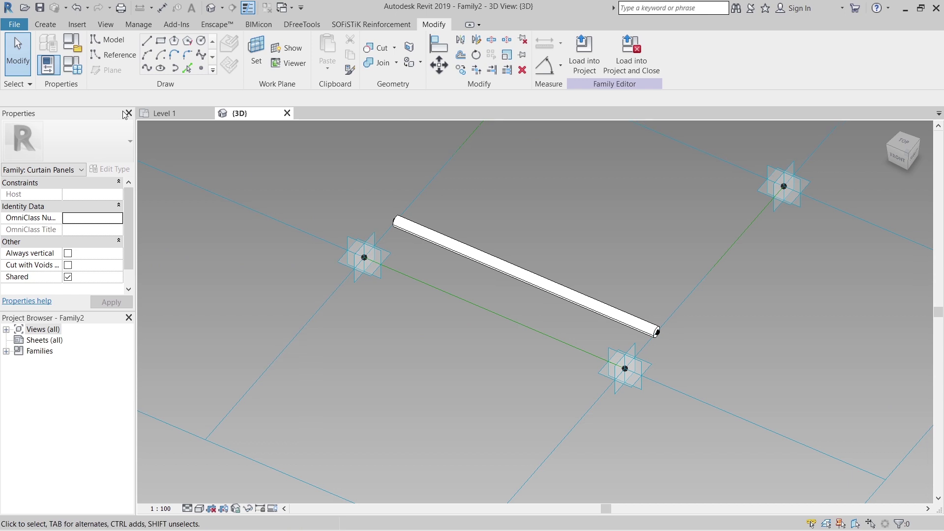
# - Set the NCP_01 family parameter to 0.2 and apply it
pyautogui.click(80, 71)
pyautogui.click(158, 249)
pyautogui.write('0')
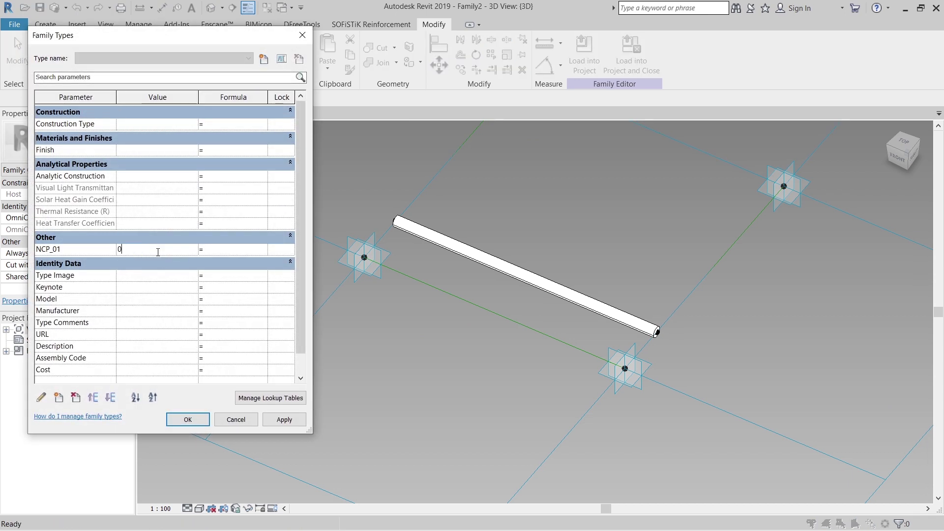
pyautogui.write('.2')
pyautogui.press('Tab')
pyautogui.click(282, 416)
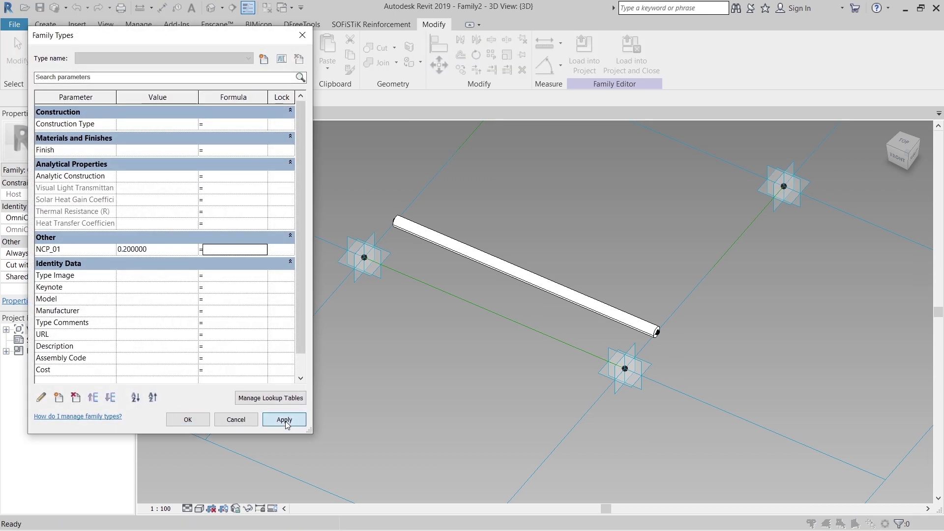
# - Flex the tube by applying NCP_01 at 0.7, return it to 0.2, and close the family types
pyautogui.click(164, 251)
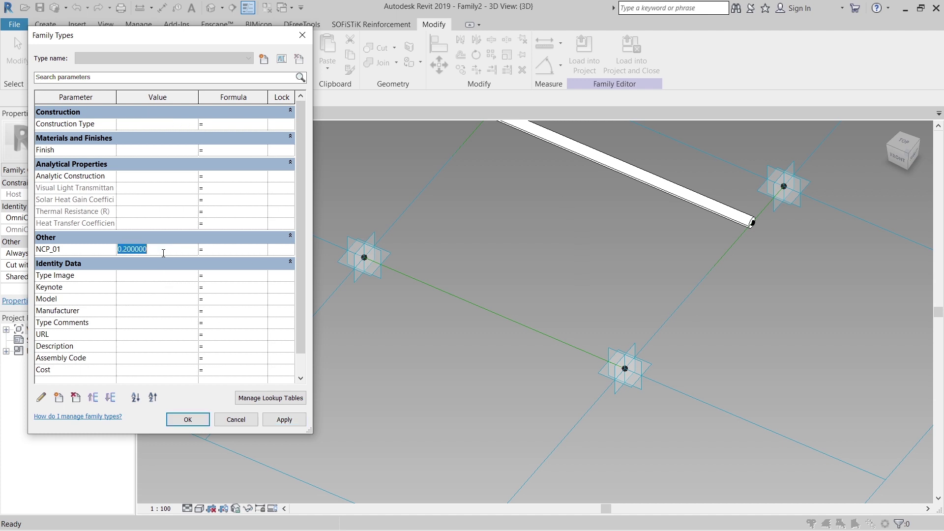
pyautogui.write('0.7')
pyautogui.press('Tab')
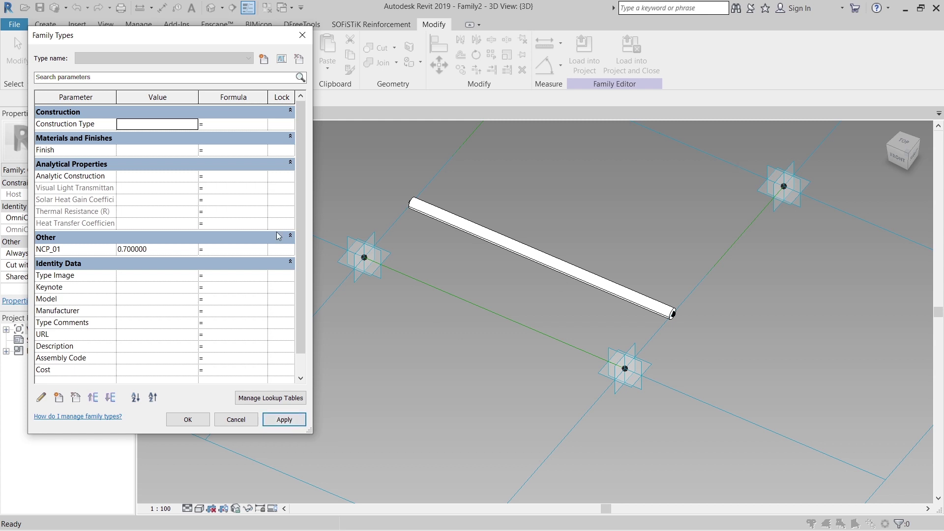
pyautogui.click(163, 252)
pyautogui.write('0.2')
pyautogui.press('Tab')
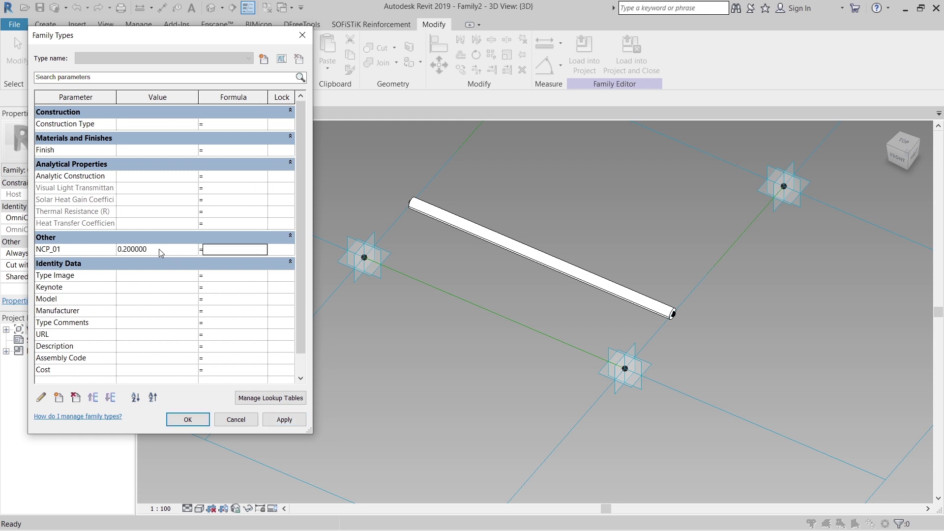
pyautogui.click(284, 419)
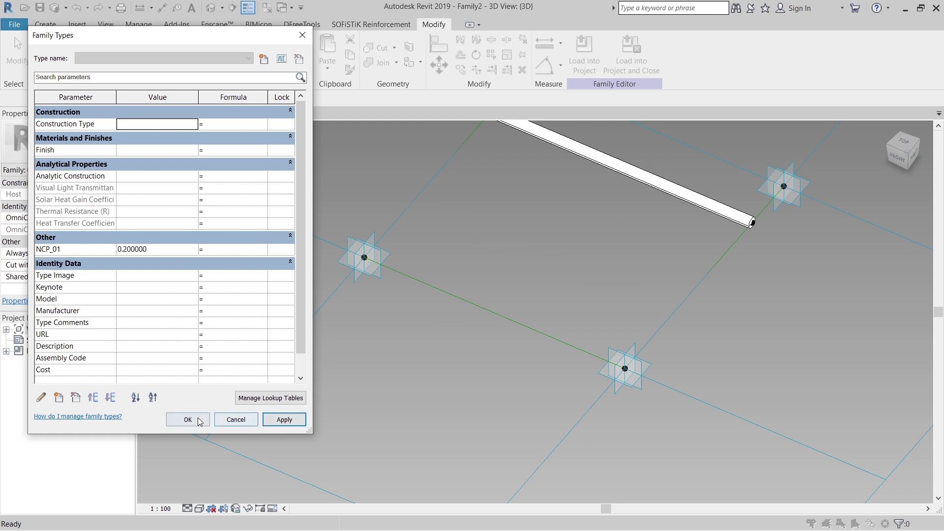
pyautogui.click(236, 419)
# - Delete the tube form from the connecting reference line
pyautogui.scroll(-2, 544, 232)
pyautogui.scroll(2, 510, 335)
pyautogui.moveTo(626, 133); pyautogui.dragTo(458, 282, button='middle')
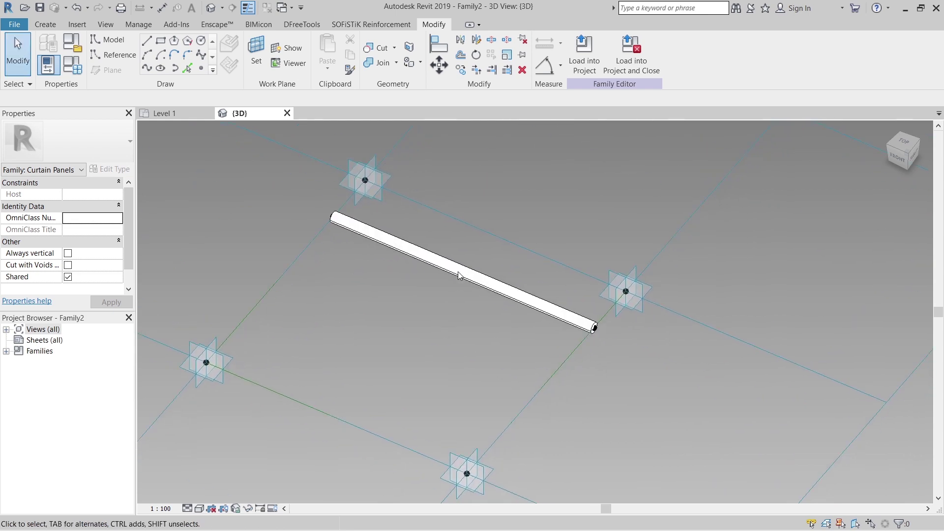
pyautogui.click(475, 270)
pyautogui.press('Delete')
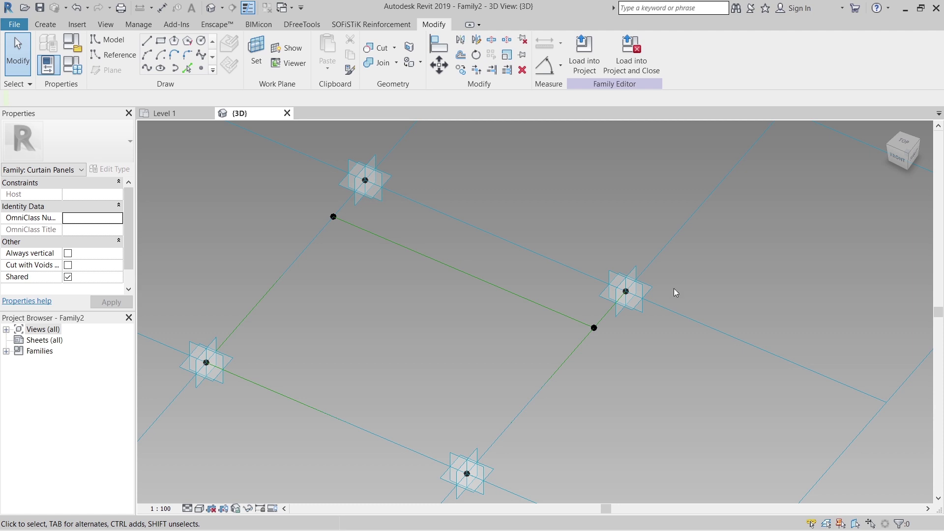
# - Examine the hosting, measurement type and normalized curve parameter of the reference point at the connecting line's left endpoint
pyautogui.scroll(-3, 389, 280)
pyautogui.moveTo(390, 280)
pyautogui.keyDown('shift'); pyautogui.mouseDown(button='middle')
pyautogui.moveTo(395, 318)
pyautogui.moveTo(403, 286)
pyautogui.mouseUp(button='middle'); pyautogui.keyUp('shift')
pyautogui.click(403, 286)
pyautogui.click(388, 315)
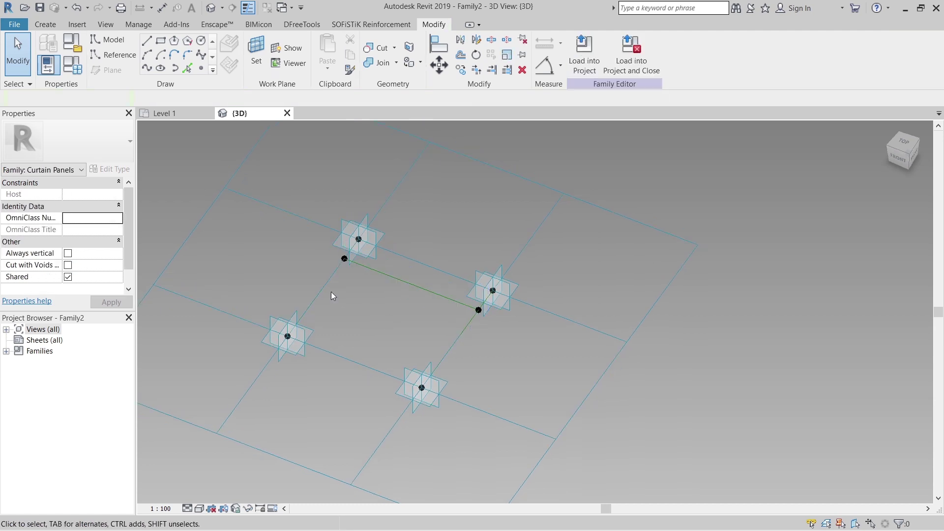
pyautogui.press('Tab')
pyautogui.scroll(4, 343, 260)
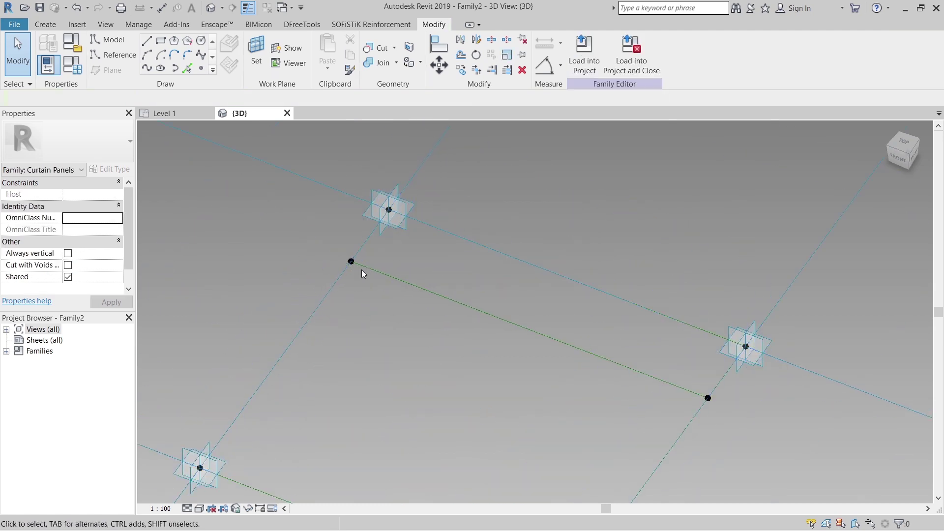
pyautogui.click(351, 261)
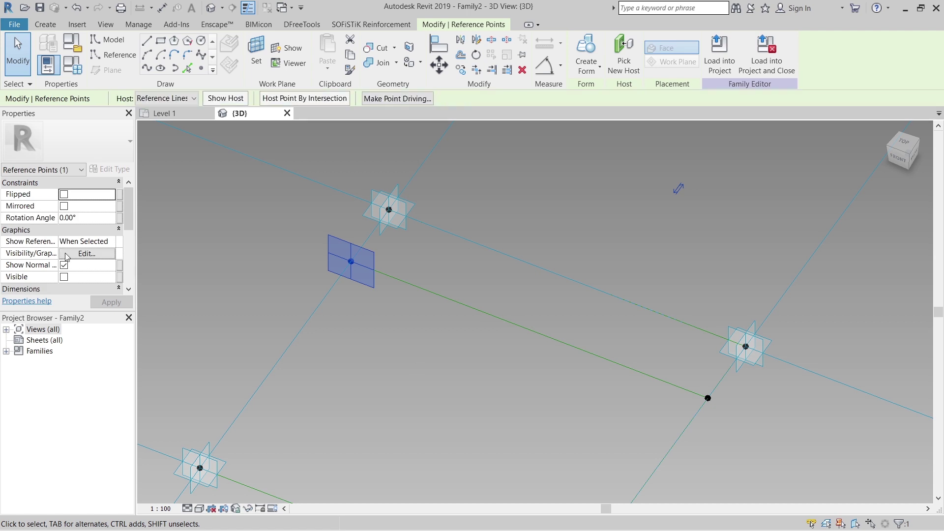
pyautogui.scroll(-5, 62, 251)
pyautogui.scroll(-1, 62, 251)
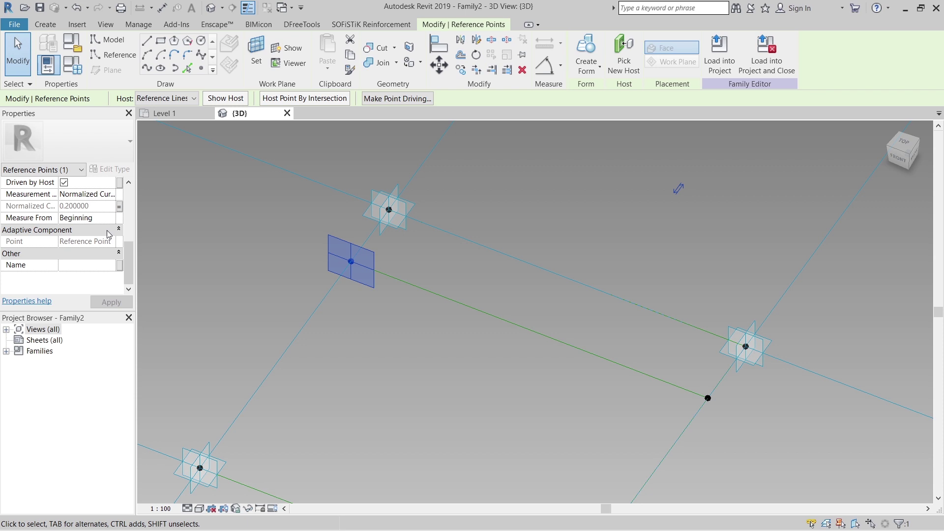
pyautogui.press('Escape')
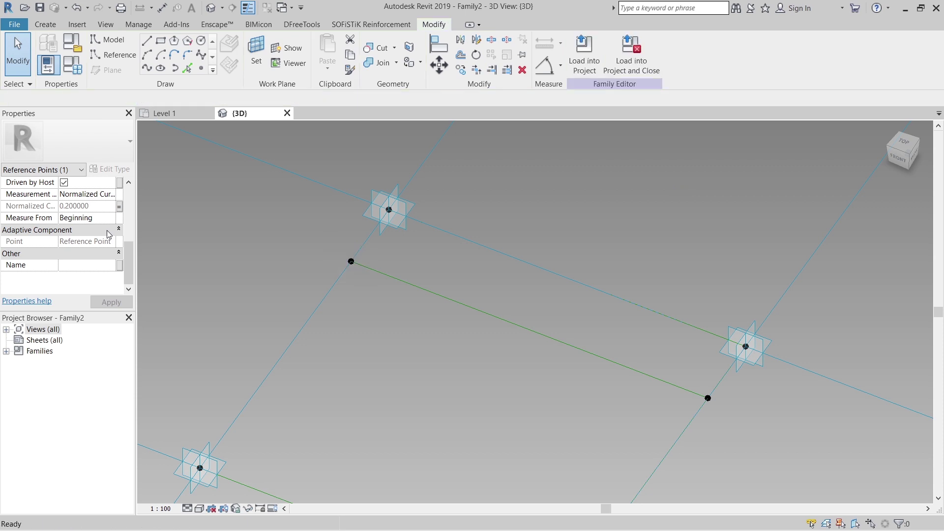
# - Place a hosted reference point at the midpoint of the panel's near edge, opposite the connecting reference line
pyautogui.scroll(-2, 493, 355)
pyautogui.scroll(-2, 492, 352)
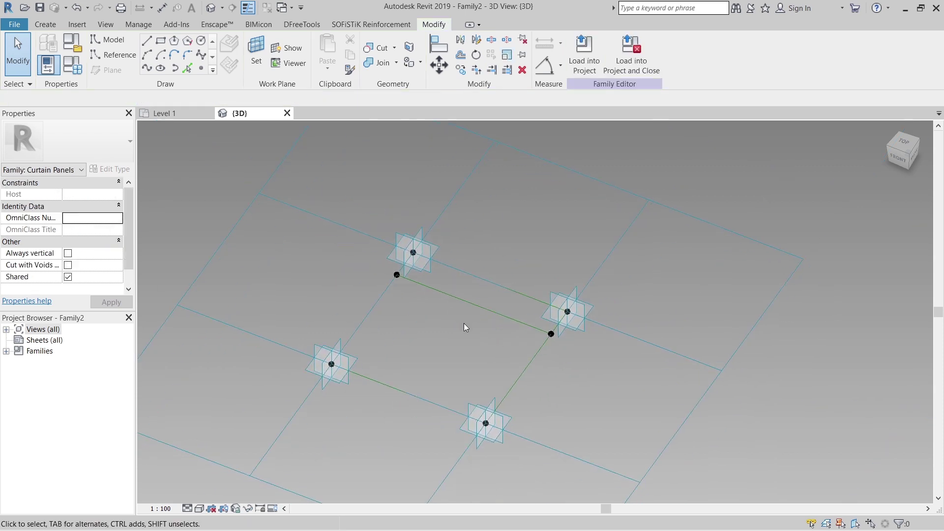
pyautogui.click(200, 68)
pyautogui.scroll(2, 331, 330)
pyautogui.click(391, 369)
pyautogui.press('Escape')
pyautogui.press('Escape')
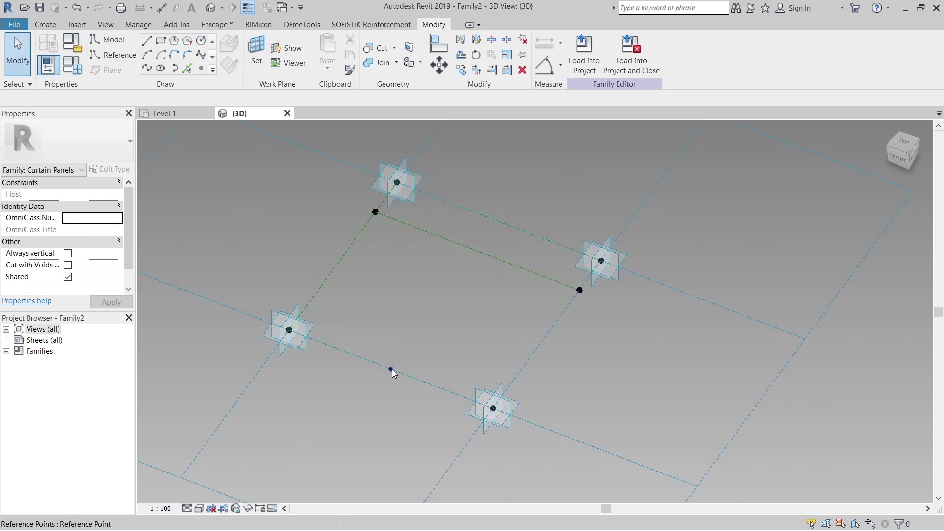
# - Draw two model lines through points, joining the near-edge midpoint to each endpoint of the connecting reference line
pyautogui.click(391, 369)
pyautogui.keyDown('ctrl'); pyautogui.click(583, 288); pyautogui.keyUp('ctrl')
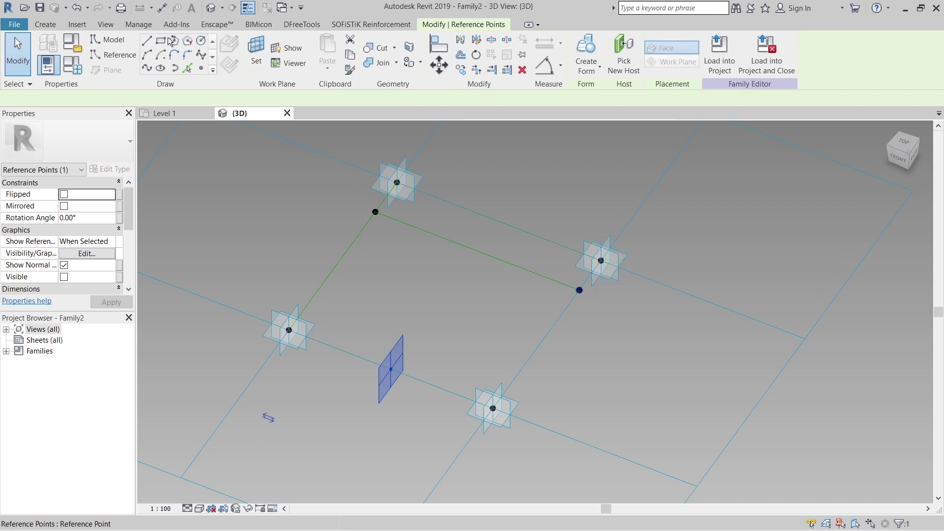
pyautogui.click(148, 69)
pyautogui.click(406, 270)
pyautogui.press('Tab')
pyautogui.click(391, 368)
pyautogui.keyDown('ctrl'); pyautogui.click(375, 212); pyautogui.keyUp('ctrl')
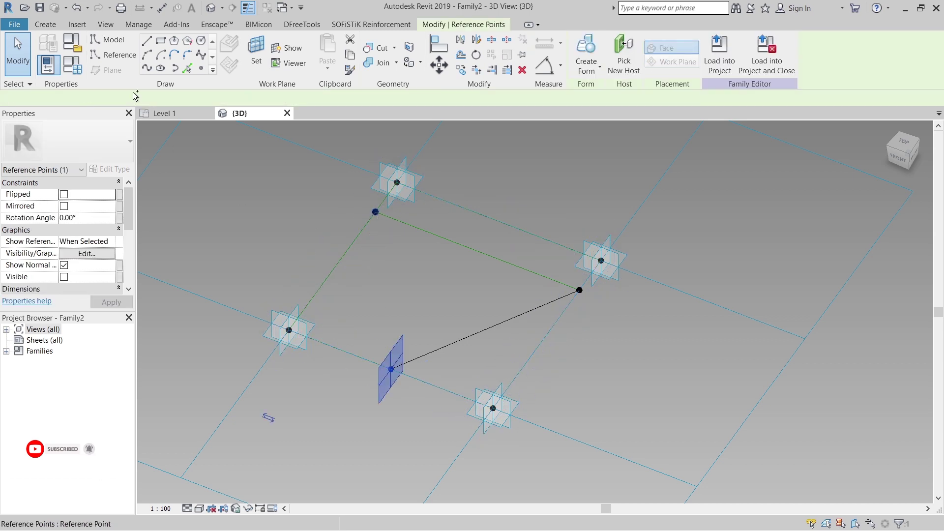
pyautogui.click(659, 52)
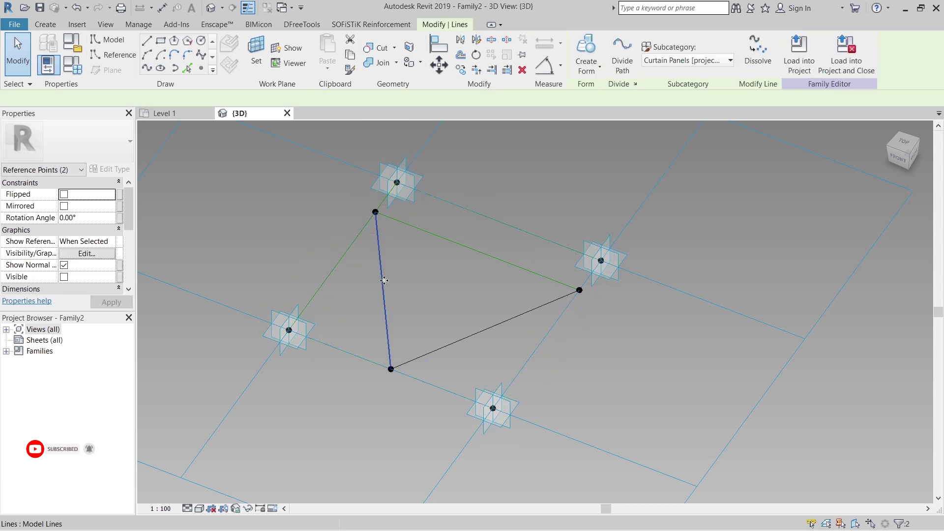
pyautogui.click(420, 289)
# - Place a hosted reference point at the midpoint of the panel's far edge and select it
pyautogui.scroll(-2, 422, 288)
pyautogui.moveTo(421, 289); pyautogui.dragTo(359, 339, button='middle')
pyautogui.click(201, 68)
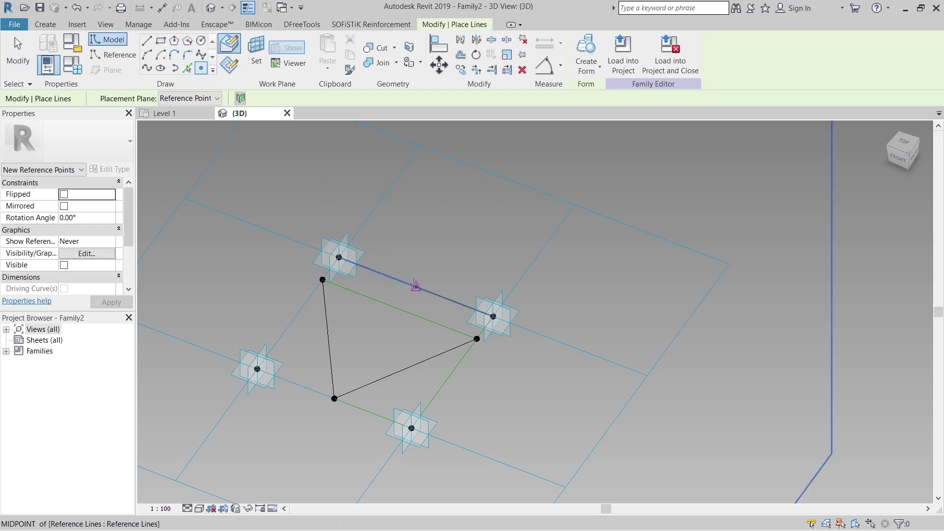
pyautogui.click(416, 287)
pyautogui.press('Escape')
pyautogui.click(416, 287)
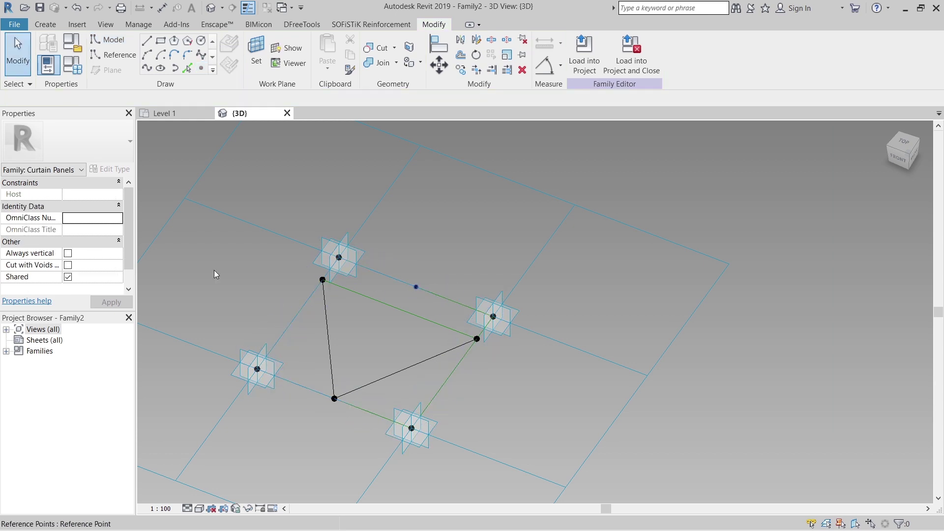
# - Set the Normalized Curve Parameter of the far-edge reference point to 0.3
pyautogui.click(104, 278)
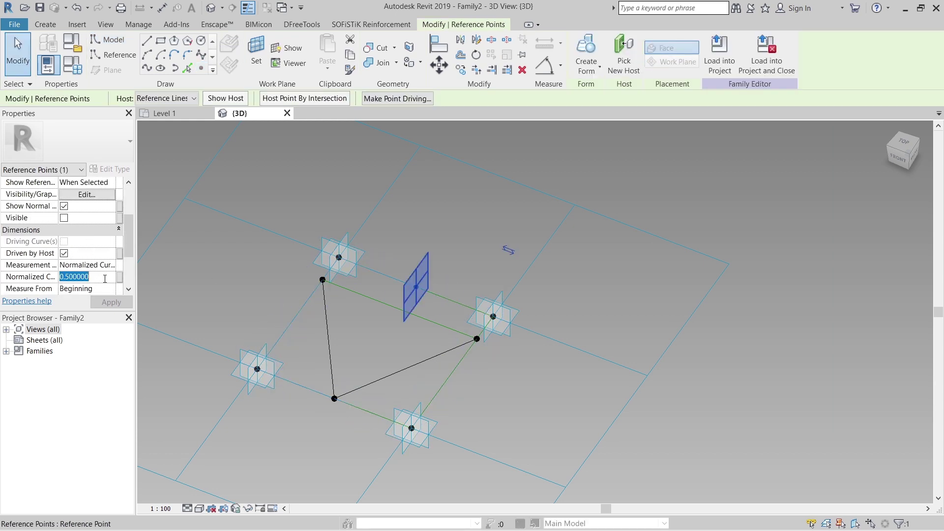
pyautogui.write('0.3')
pyautogui.press('Return')
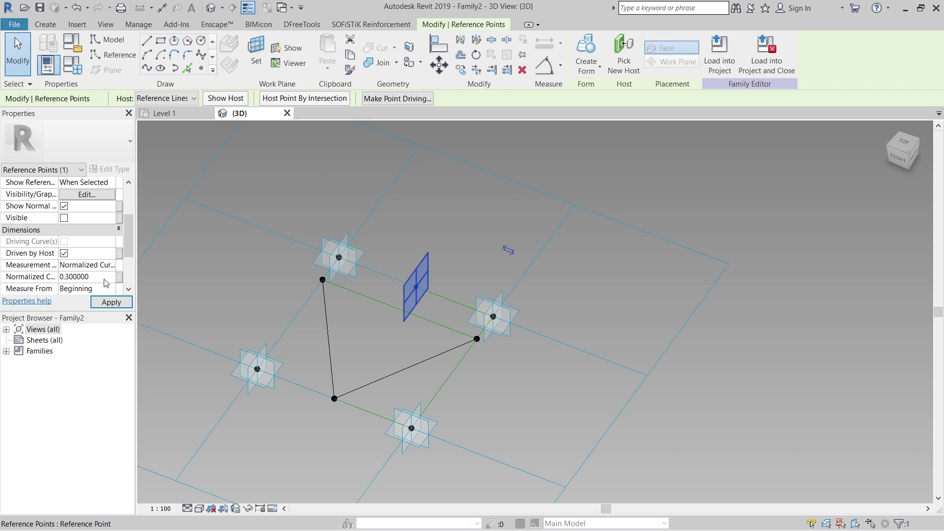
# - Set the Normalized Curve Parameter of the far-edge reference point to 0.4
pyautogui.click(99, 279)
pyautogui.write('0.4')
pyautogui.press('Return')
# - Place a second hosted reference point at the midpoint of the panel's far edge
pyautogui.click(201, 68)
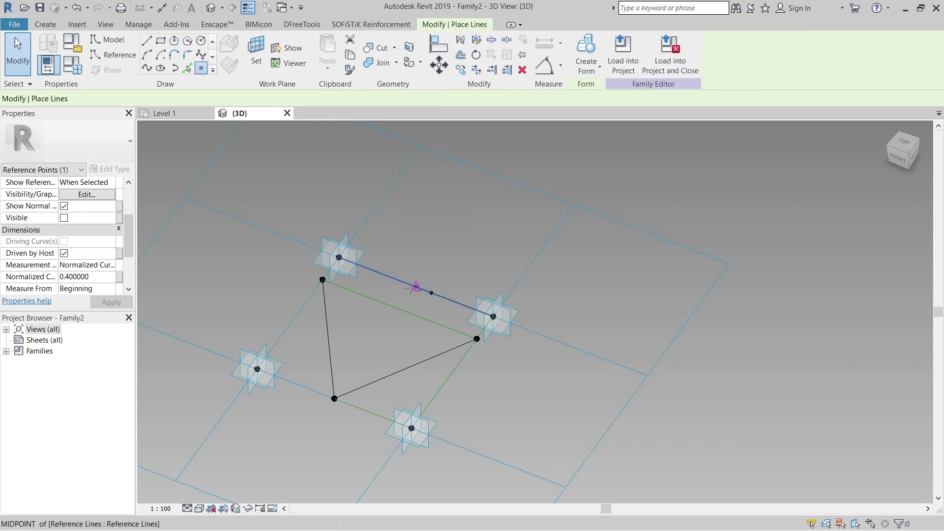
pyautogui.click(414, 287)
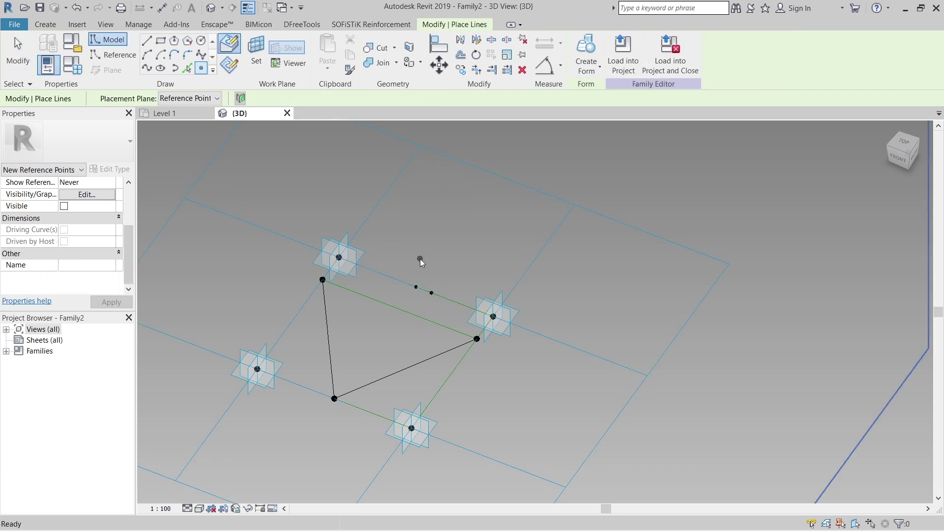
pyautogui.press('Escape')
# - Set the Normalized Curve Parameter of the second far-edge reference point to 0.6
pyautogui.click(417, 287)
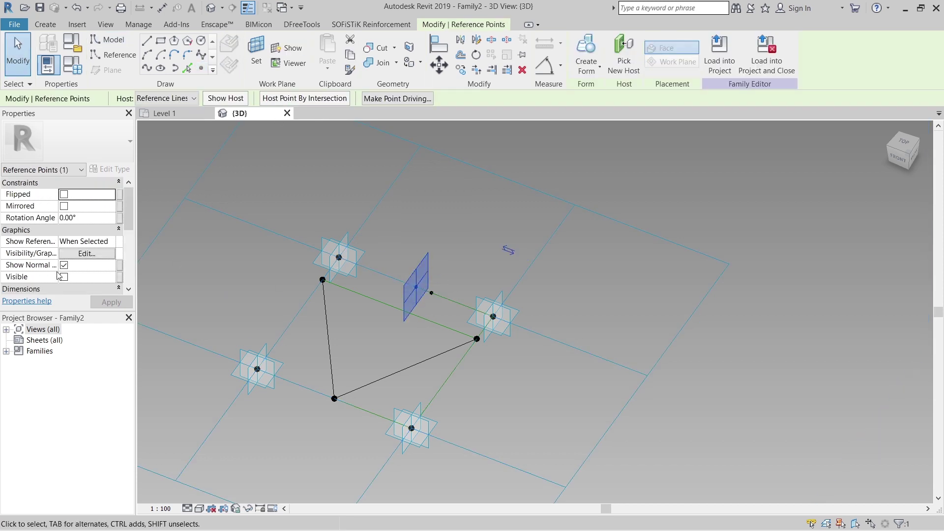
pyautogui.scroll(-3, 93, 255)
pyautogui.press('BackSpace')
pyautogui.press('BackSpace')
pyautogui.press('BackSpace')
pyautogui.press('BackSpace')
pyautogui.press('BackSpace')
pyautogui.press('BackSpace')
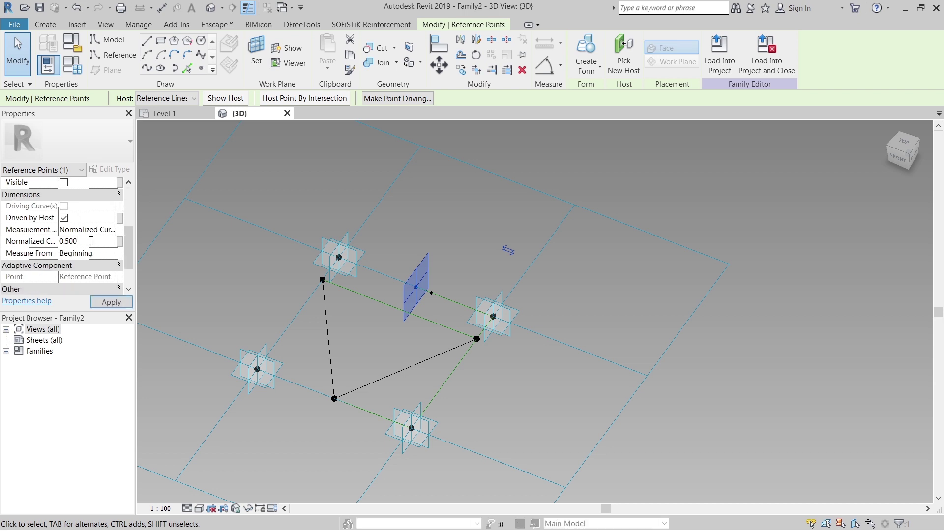
pyautogui.write('600000')
pyautogui.press('Return')
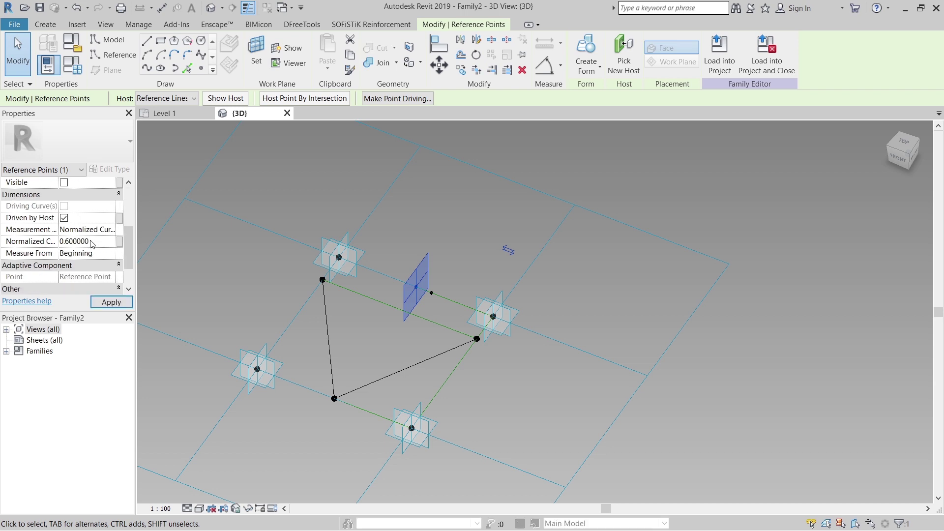
# - Apply the far-edge point's 0.6 parameter and place two hosted reference points on the panel's near edge, one on each side of its midpoint
pyautogui.click(107, 302)
pyautogui.moveTo(435, 366); pyautogui.dragTo(479, 346, button='middle')
pyautogui.click(204, 70)
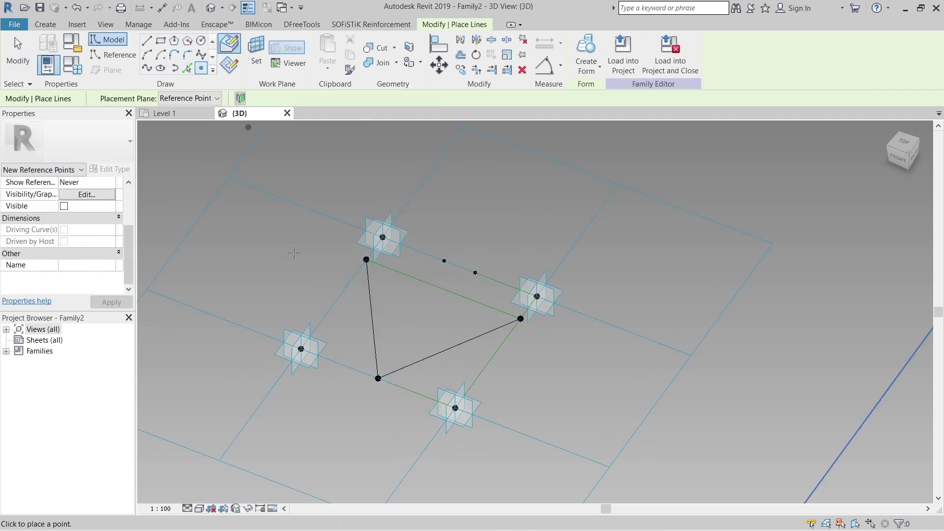
pyautogui.click(338, 364)
pyautogui.click(414, 392)
pyautogui.press('Escape')
pyautogui.press('Escape')
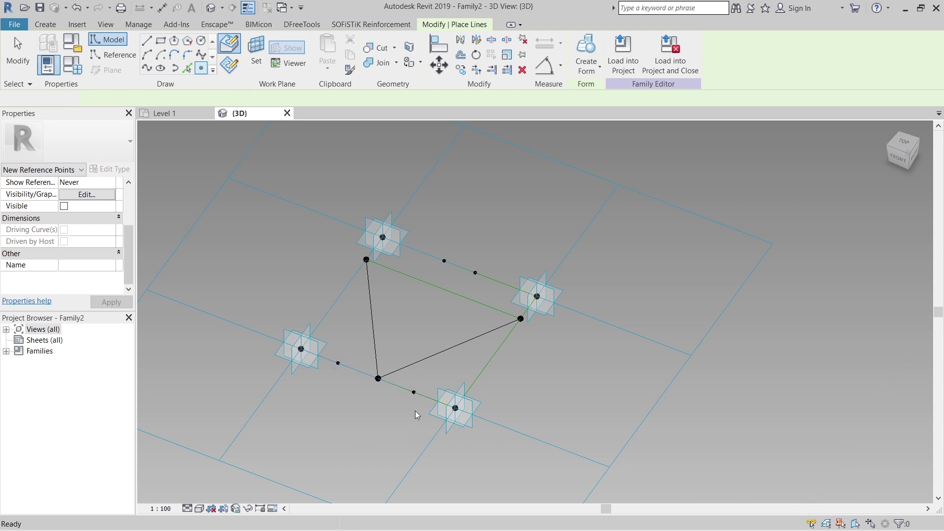
# - Set the Normalized Curve Parameter of the near-edge reference point closest to the panel's right corner to 0.8
pyautogui.scroll(-3, 100, 267)
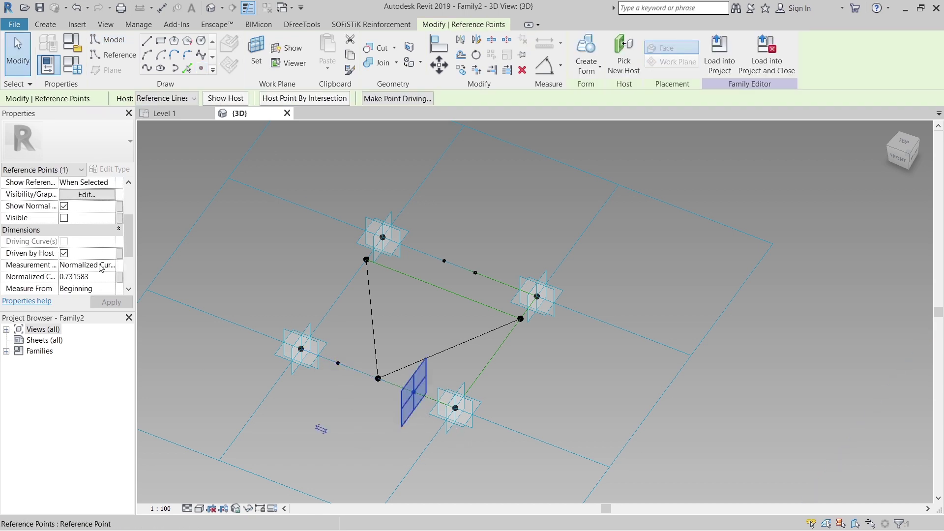
pyautogui.click(104, 276)
pyautogui.write('0.8')
pyautogui.press('Return')
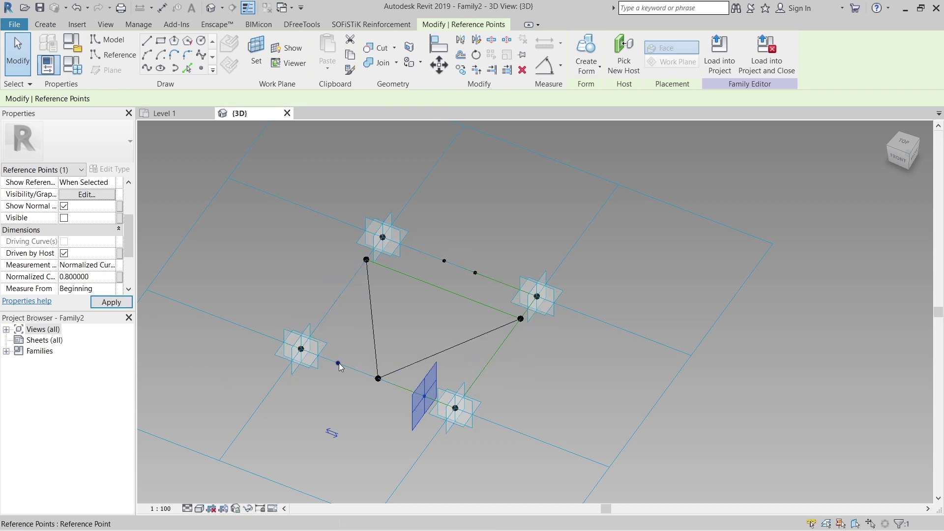
# - Set the Normalized Curve Parameter of the near-edge reference point closest to the panel's left corner to 0.2
pyautogui.click(338, 363)
pyautogui.scroll(-1, 101, 274)
pyautogui.click(97, 242)
pyautogui.write('0.2')
pyautogui.press('Return')
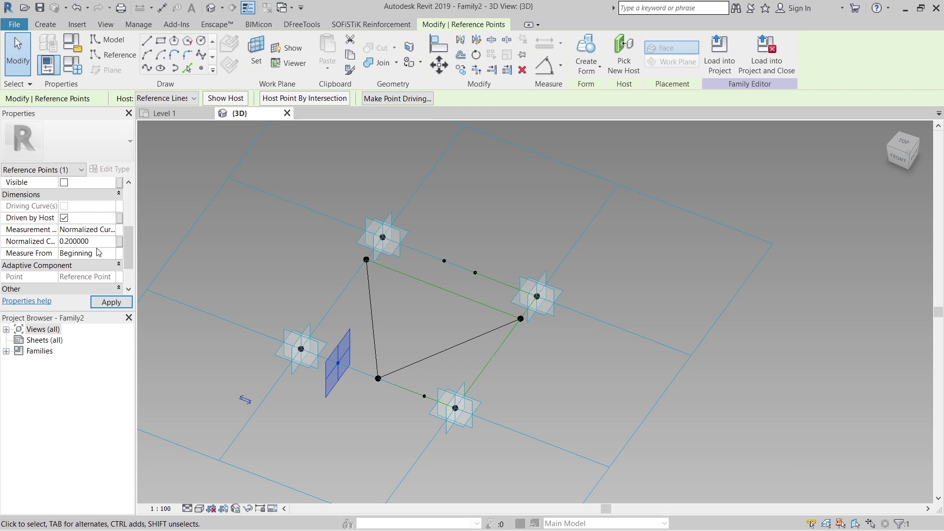
pyautogui.click(111, 301)
# - Connect the two outer near-edge points to the facing far-edge points with two Spline Through Points lines
pyautogui.keyDown('ctrl'); pyautogui.click(443, 263); pyautogui.keyUp('ctrl')
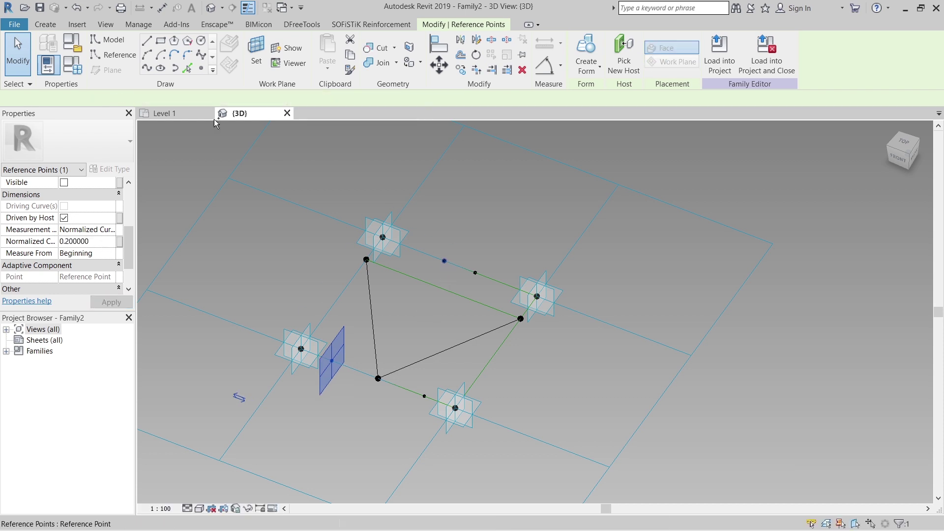
pyautogui.click(147, 68)
pyautogui.click(497, 223)
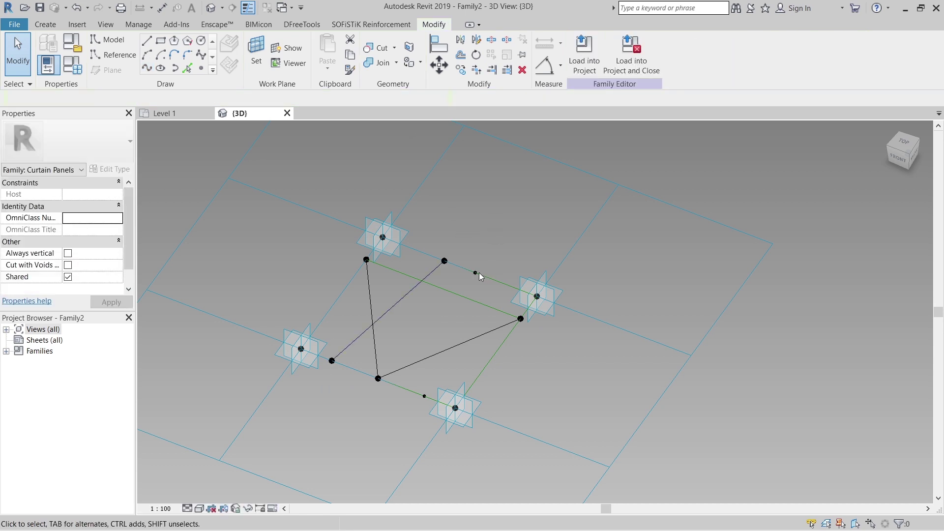
pyautogui.keyDown('ctrl'); pyautogui.click(424, 397); pyautogui.keyUp('ctrl')
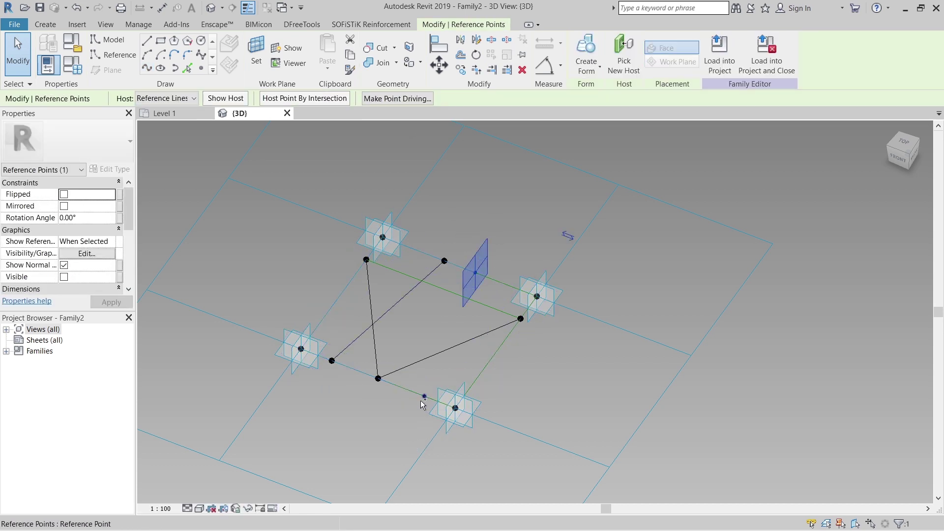
pyautogui.click(147, 68)
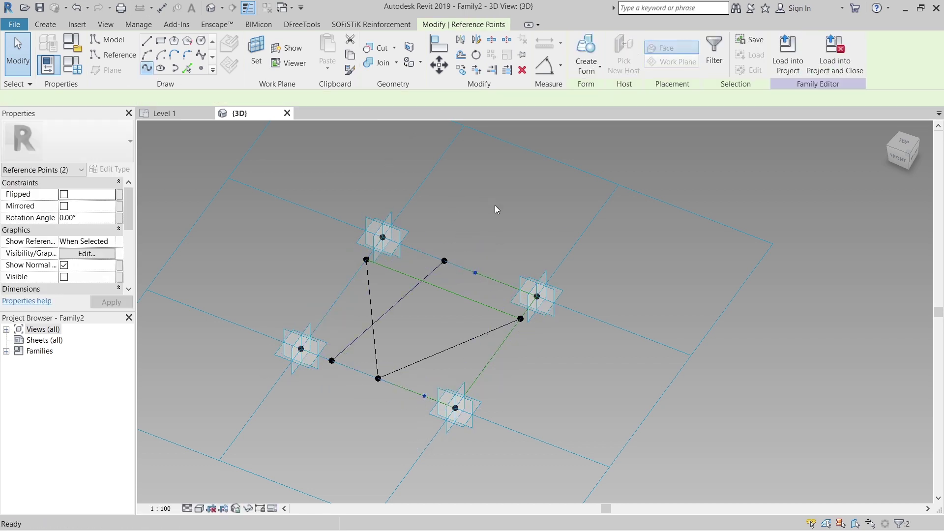
pyautogui.click(495, 226)
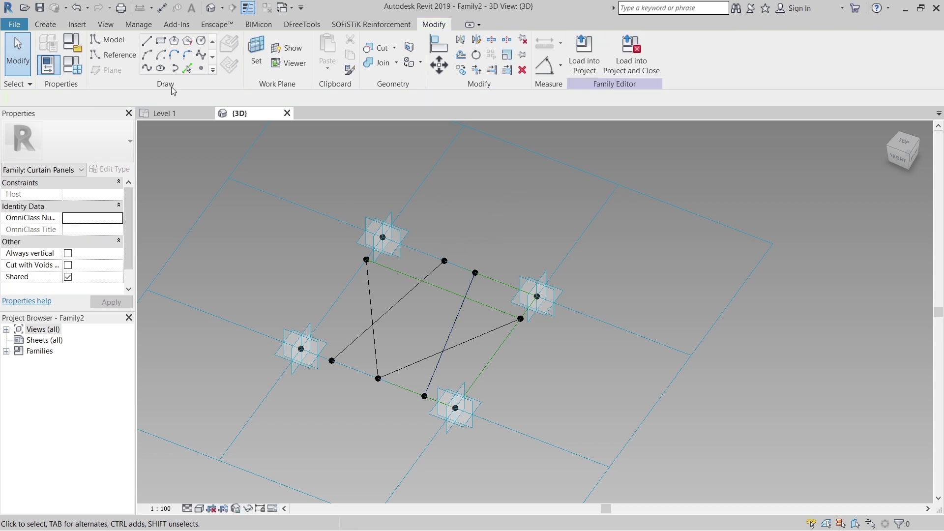
# - Place two more hosted reference points on the panel's far edge, outside the two existing line endpoints
pyautogui.click(201, 68)
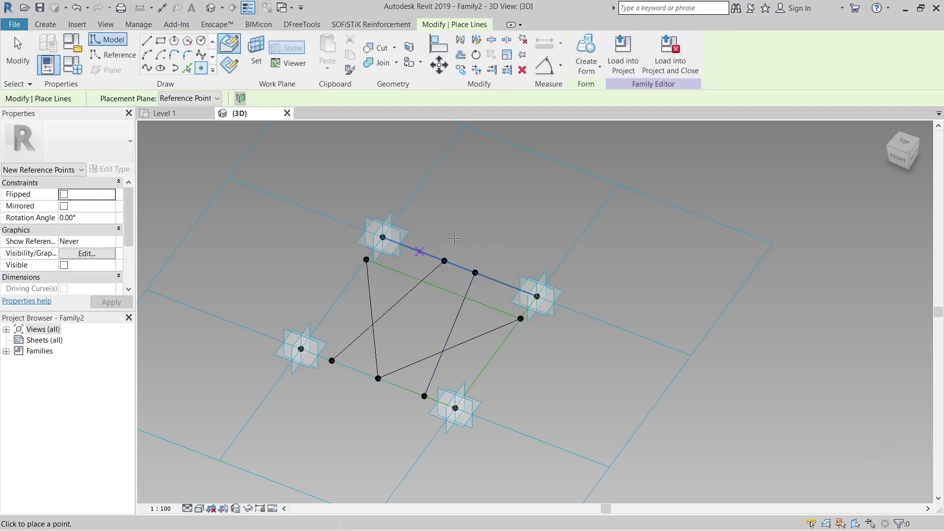
pyautogui.click(498, 281)
pyautogui.press('Escape')
pyautogui.press('Escape')
# - Set the Normalized Curve Parameter of the new far-edge point on the panel's left half to 0.7
pyautogui.click(420, 252)
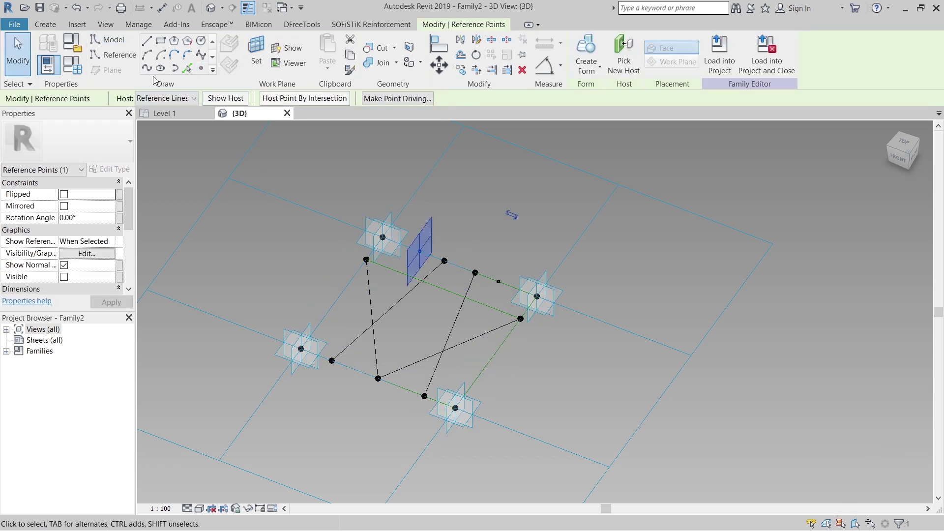
pyautogui.scroll(-3, 97, 214)
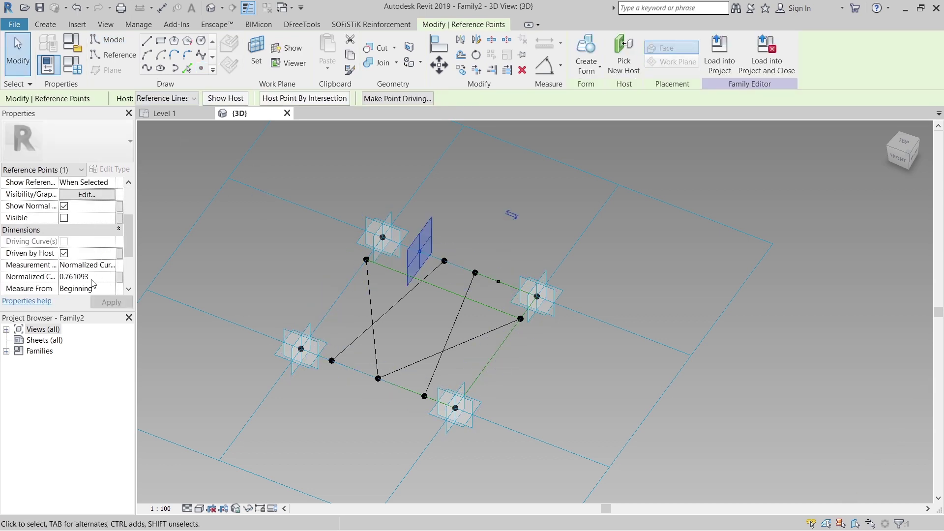
pyautogui.press('BackSpace')
pyautogui.press('BackSpace')
pyautogui.press('BackSpace')
pyautogui.press('BackSpace')
pyautogui.press('Return')
pyautogui.click(111, 301)
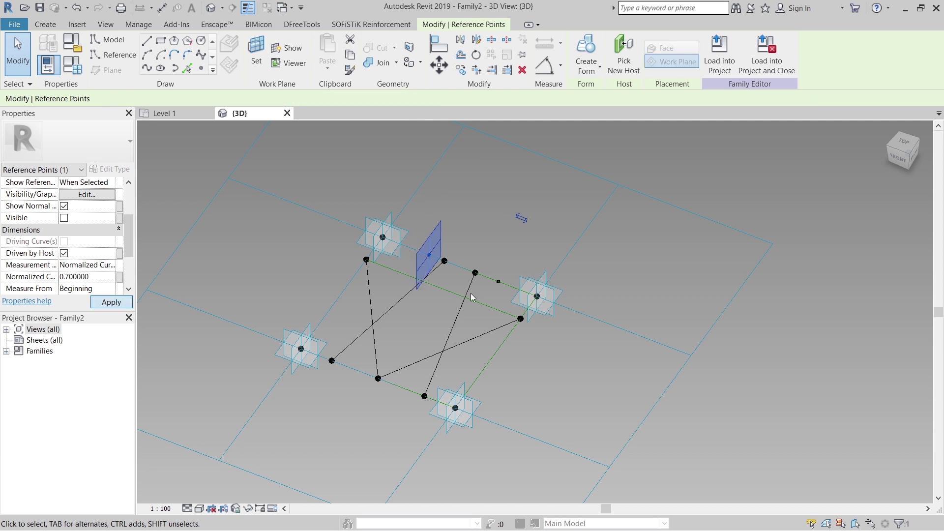
# - Set the Normalized Curve Parameter of the new far-edge point on the panel's right half to 0.3
pyautogui.click(93, 276)
pyautogui.press('BackSpace')
pyautogui.press('BackSpace')
pyautogui.press('BackSpace')
pyautogui.press('BackSpace')
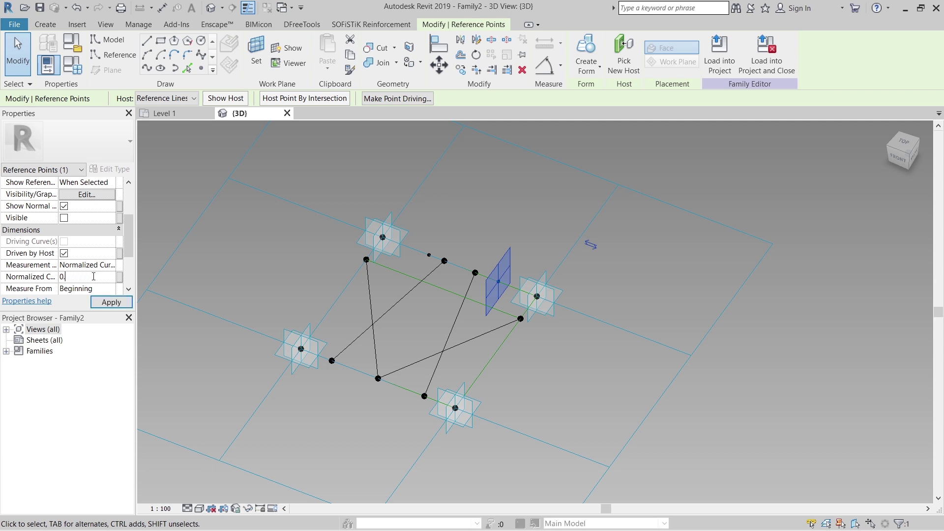
pyautogui.click(111, 302)
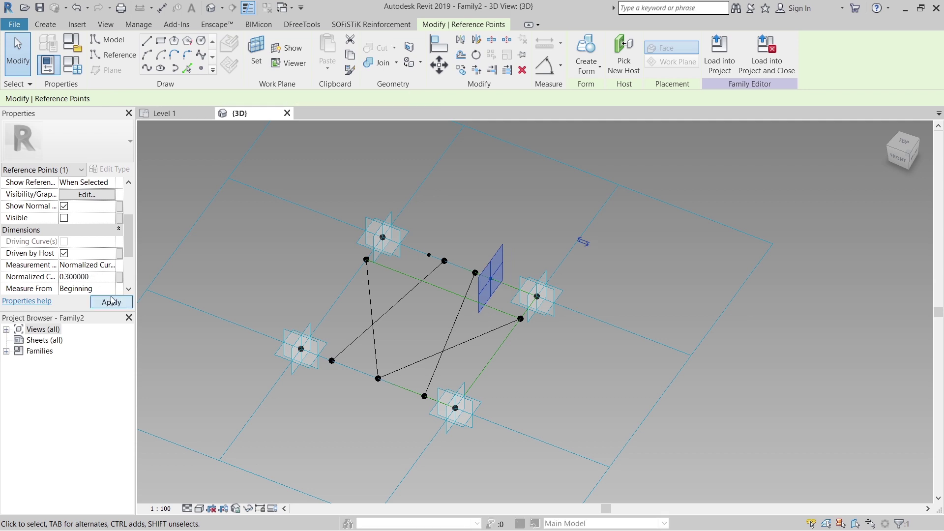
# - Place one hosted reference point on each side edge of the panel, toward the near corners
pyautogui.click(201, 68)
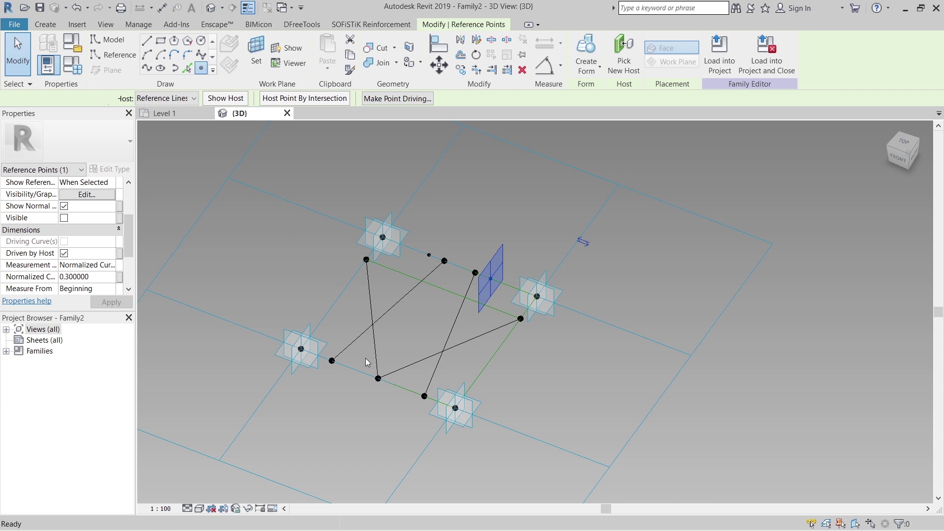
pyautogui.click(318, 326)
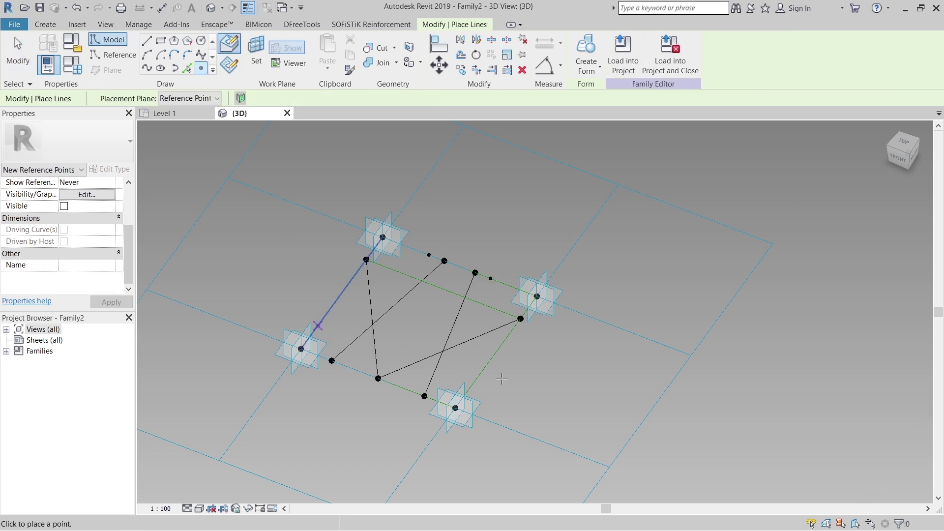
pyautogui.click(486, 369)
pyautogui.press('Escape')
pyautogui.press('Escape')
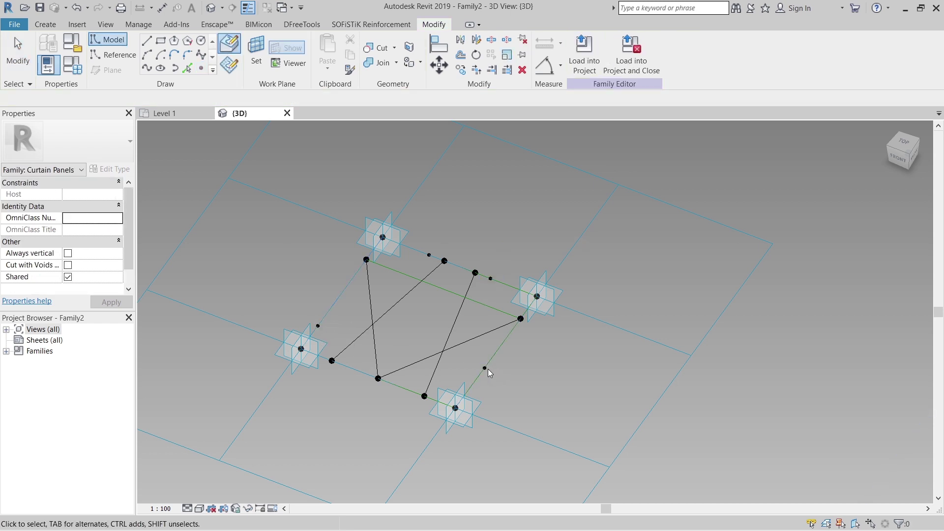
# - Set the Normalized Curve Parameter of the new reference point on the panel's right side edge to 0.2
pyautogui.click(487, 369)
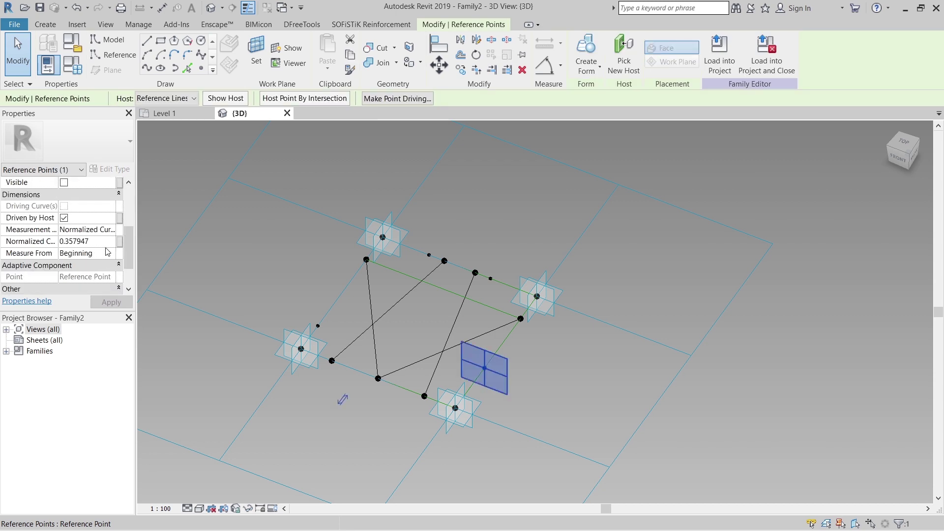
pyautogui.click(106, 242)
pyautogui.write('0.200000')
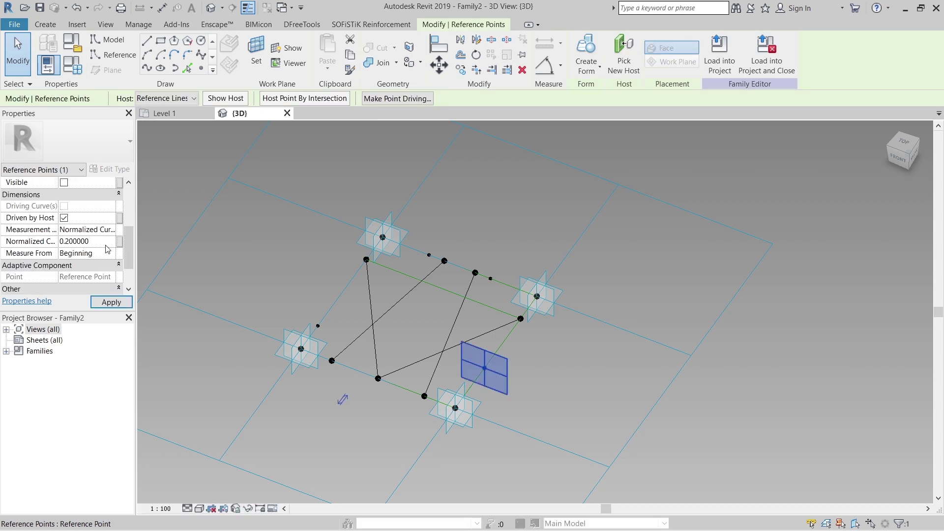
pyautogui.click(111, 301)
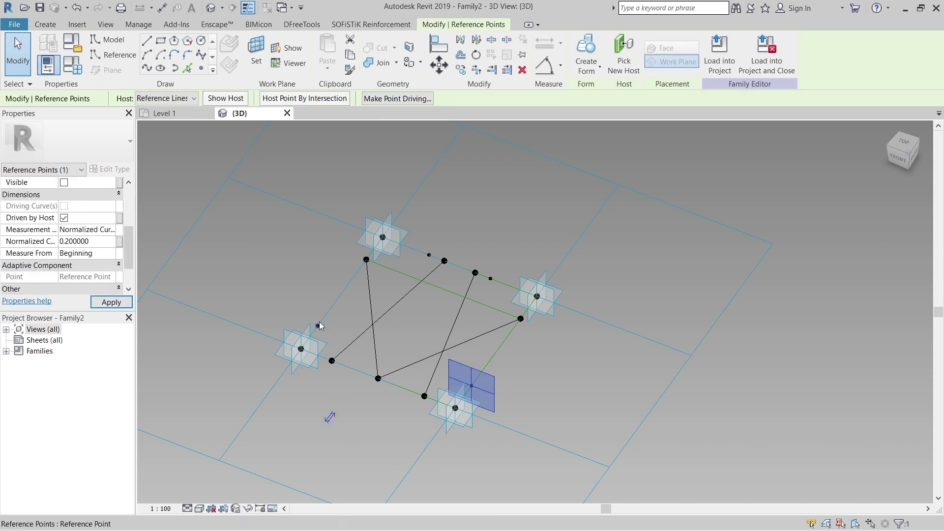
# - Set the Normalized Curve Parameter of the new reference point on the panel's left side edge to 0.8
pyautogui.click(101, 241)
pyautogui.press('BackSpace')
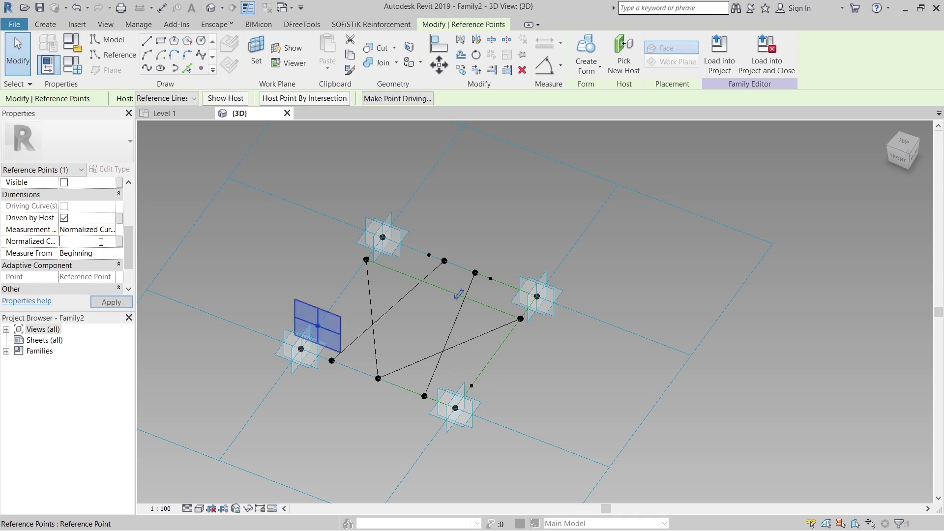
pyautogui.write('0.8')
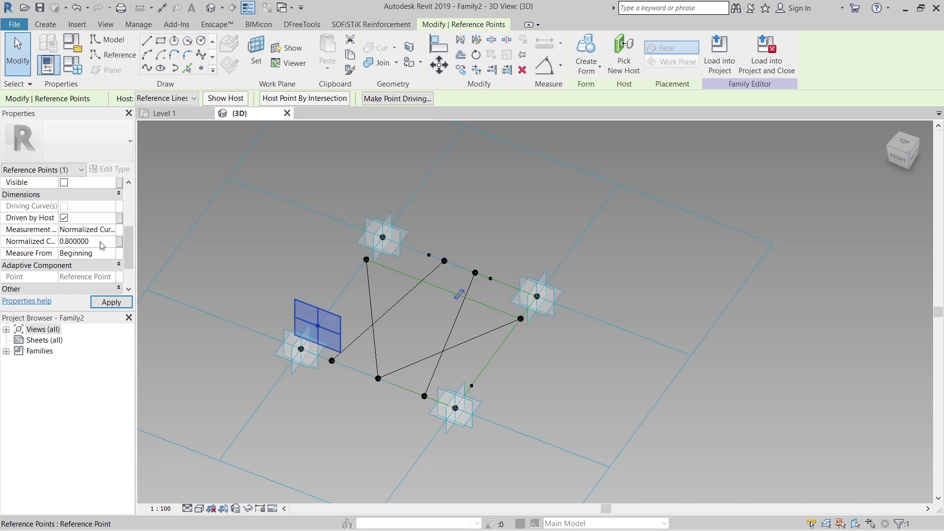
pyautogui.click(111, 302)
# - Draw a Spline Through Points line across the panel between the two new side-edge reference points
pyautogui.keyDown('ctrl'); pyautogui.click(472, 385); pyautogui.keyUp('ctrl')
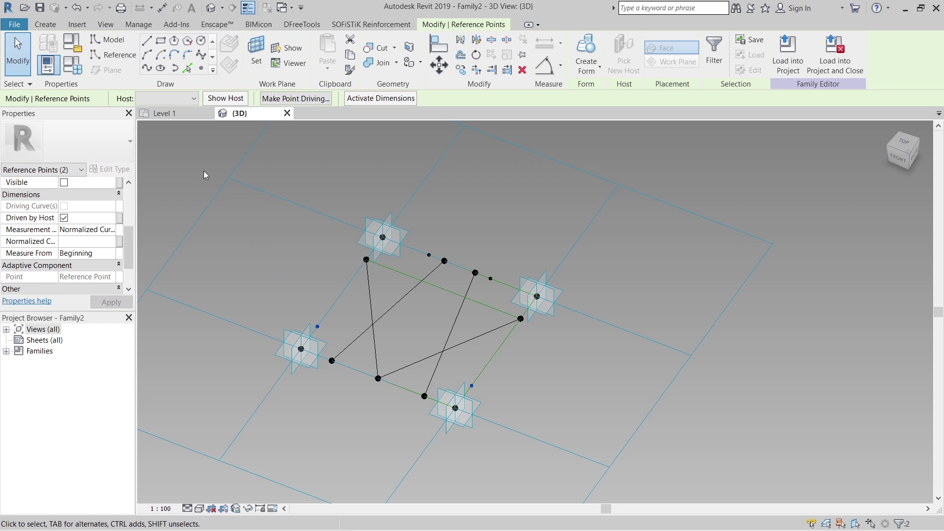
pyautogui.click(146, 68)
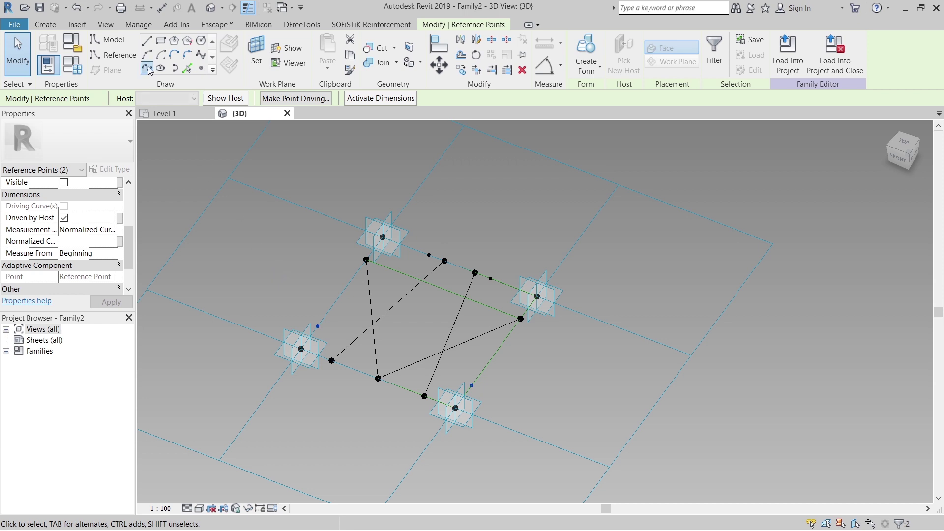
pyautogui.click(239, 243)
# - Connect each new side-edge point to the outer far-edge point on its own side with a Spline Through Points line
pyautogui.click(318, 327)
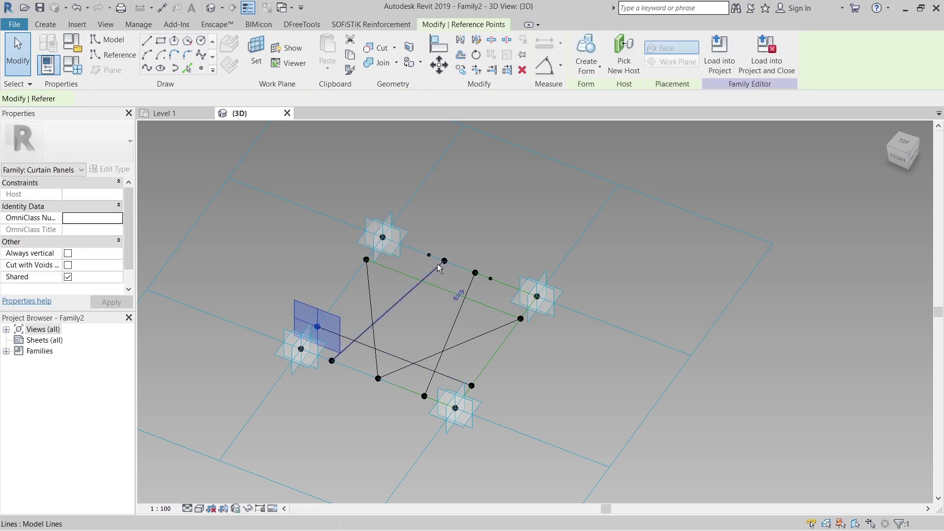
pyautogui.click(147, 69)
pyautogui.click(487, 199)
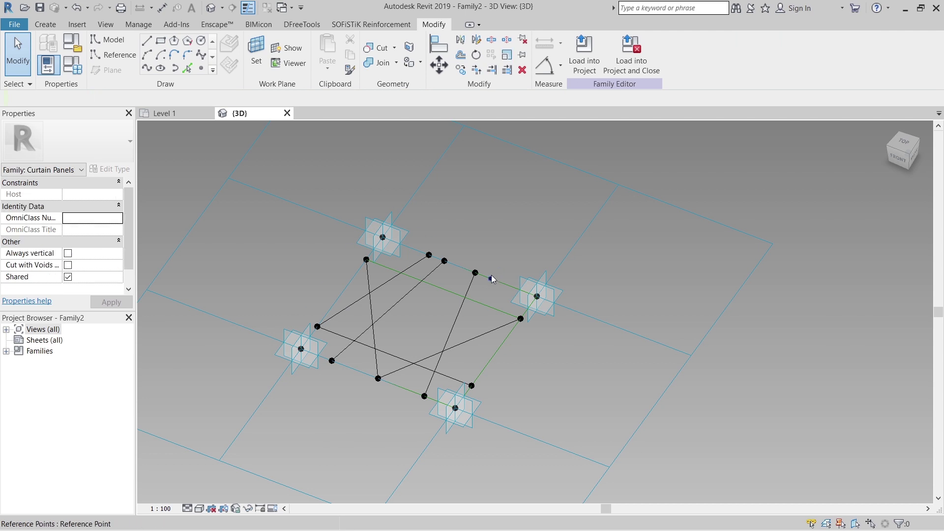
pyautogui.click(490, 278)
pyautogui.keyDown('ctrl'); pyautogui.click(472, 385); pyautogui.keyUp('ctrl')
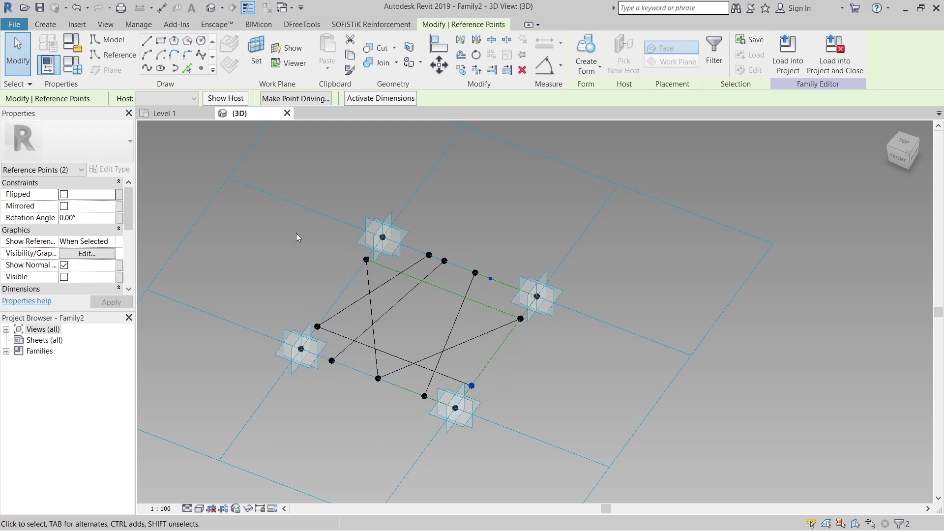
pyautogui.click(506, 237)
# - Set the Normalized Curve Parameter of the right side-edge point that joins the two new lines to 0.4
pyautogui.scroll(-2, 506, 237)
pyautogui.keyDown('shift'); pyautogui.moveTo(554, 350); pyautogui.dragTo(615, 324, button='middle'); pyautogui.keyUp('shift')
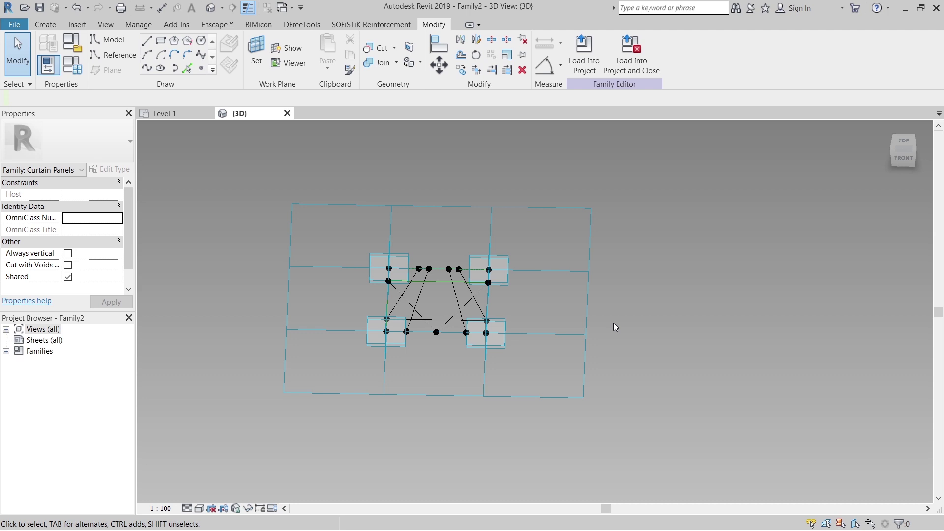
pyautogui.keyDown('shift'); pyautogui.moveTo(612, 322); pyautogui.dragTo(490, 314, button='middle'); pyautogui.keyUp('shift')
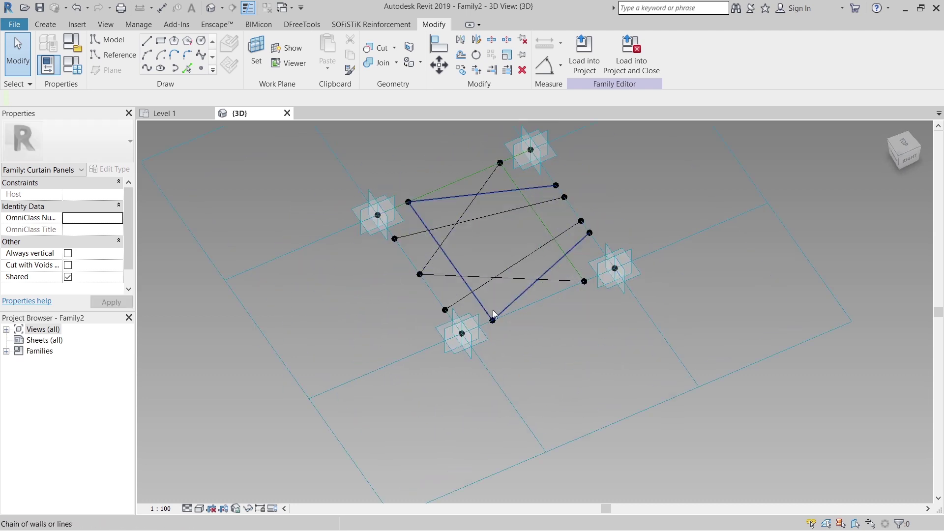
pyautogui.scroll(2, 489, 315)
pyautogui.click(496, 326)
pyautogui.scroll(-3, 98, 236)
pyautogui.click(103, 276)
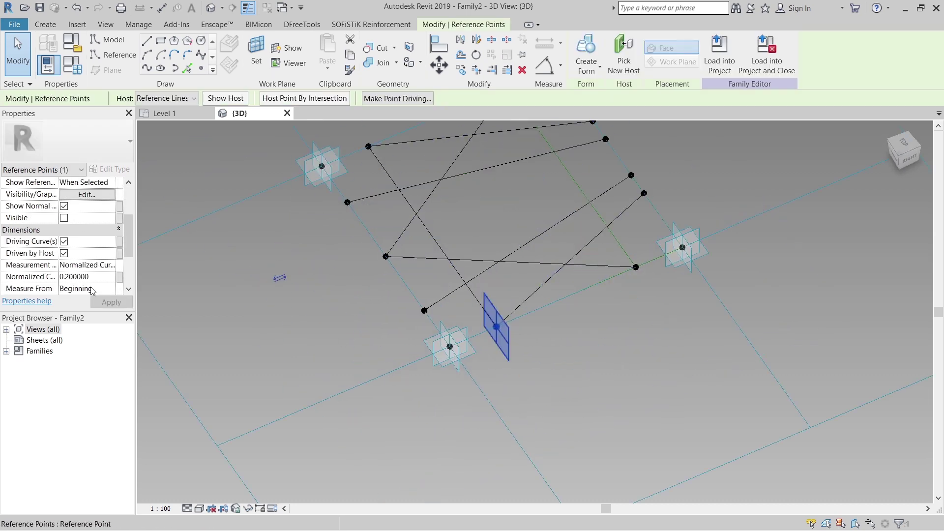
pyautogui.write('0.')
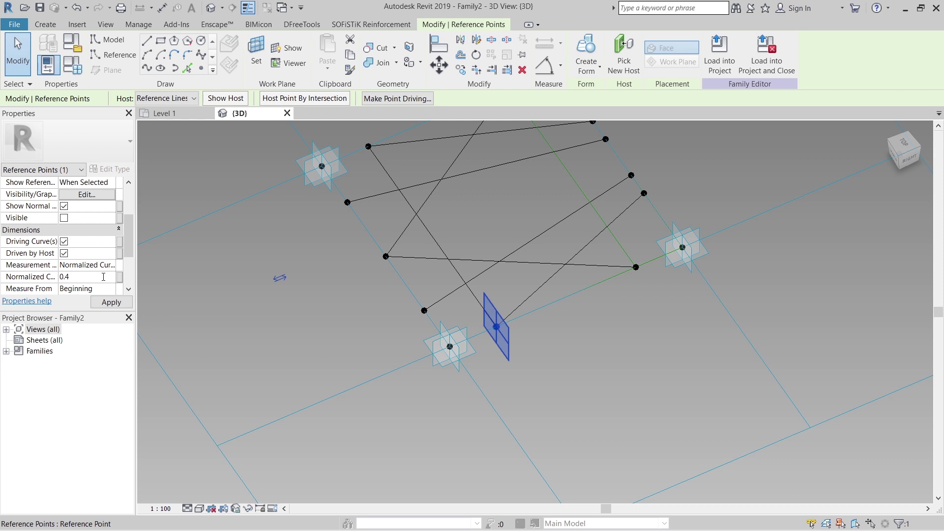
pyautogui.write('4')
pyautogui.click(111, 306)
pyautogui.click(327, 344)
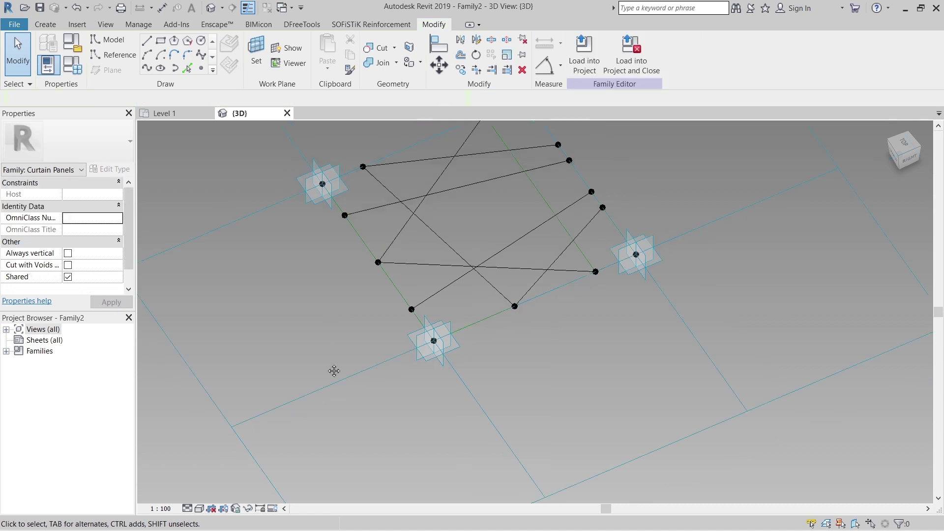
# - Set the Normalized Curve Parameter of the left side-edge reference point that joins two pattern lines to 0.6
pyautogui.moveTo(412, 130); pyautogui.dragTo(414, 198, button='middle')
pyautogui.scroll(1, 414, 199)
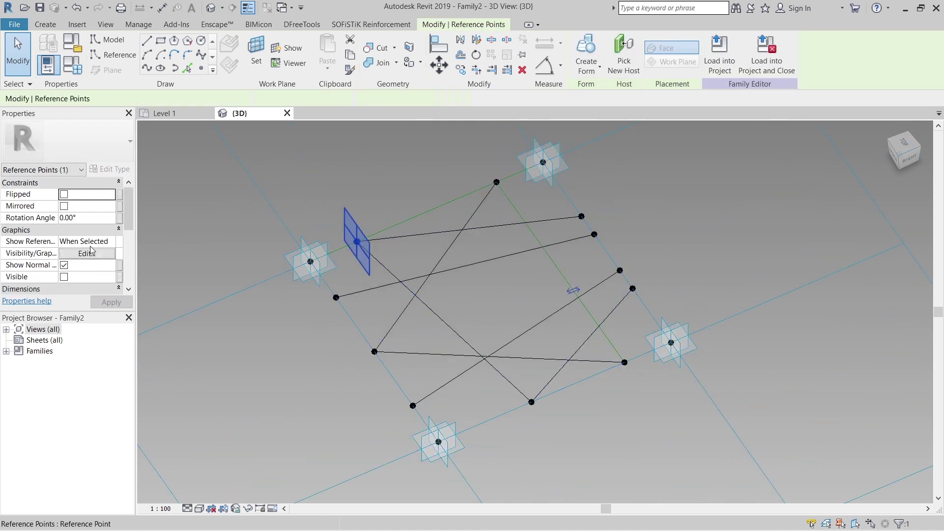
pyautogui.scroll(-5, 97, 276)
pyautogui.click(104, 218)
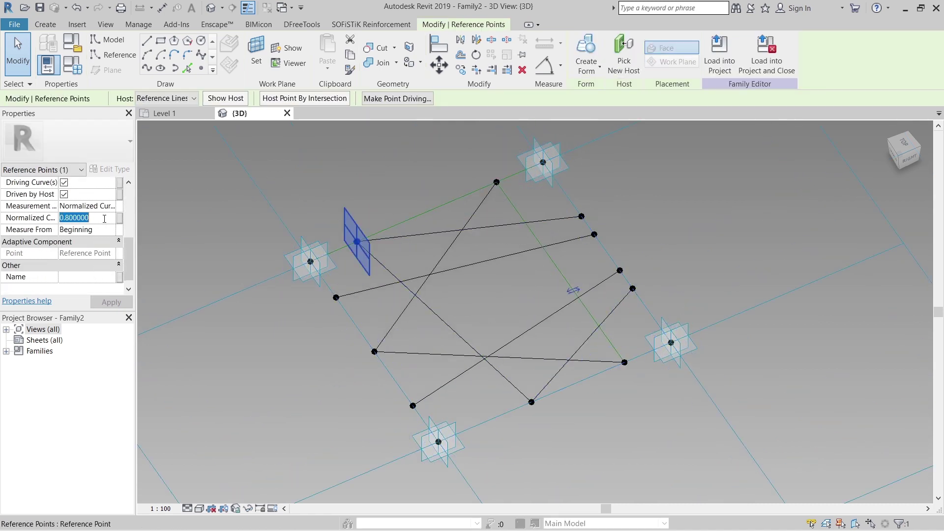
pyautogui.write("'0/")
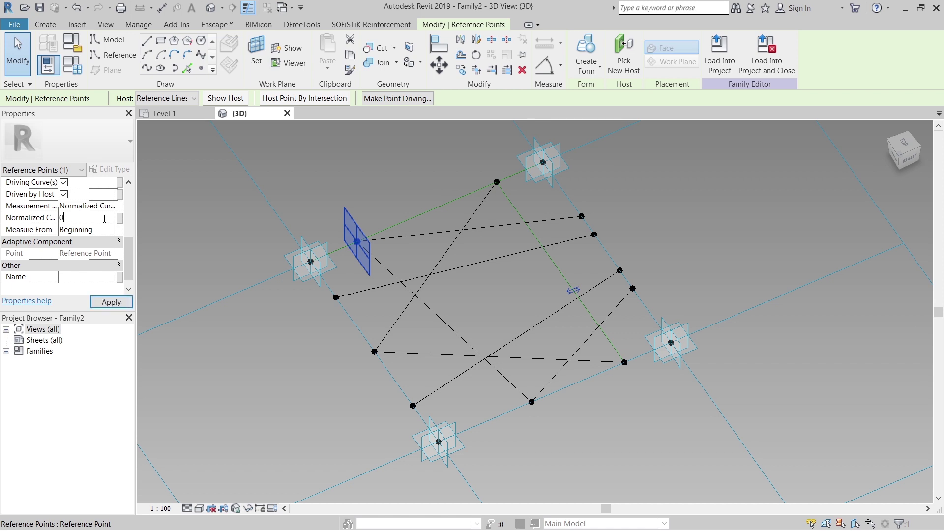
pyautogui.write('6')
pyautogui.press('Return')
pyautogui.click(111, 301)
pyautogui.keyDown('shift'); pyautogui.moveTo(384, 340); pyautogui.dragTo(462, 361, button='middle'); pyautogui.keyUp('shift')
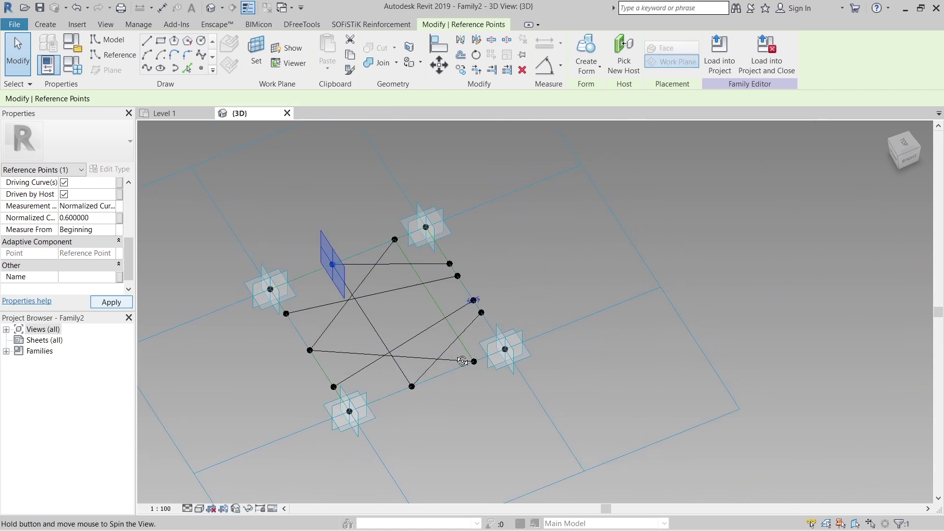
pyautogui.click(479, 431)
# - Examine the panel's line pattern and its edge reference points from several angles
pyautogui.keyDown('shift'); pyautogui.moveTo(479, 431); pyautogui.dragTo(388, 370, button='middle'); pyautogui.keyUp('shift')
pyautogui.keyDown('shift'); pyautogui.moveTo(515, 312); pyautogui.dragTo(405, 374, button='middle'); pyautogui.keyUp('shift')
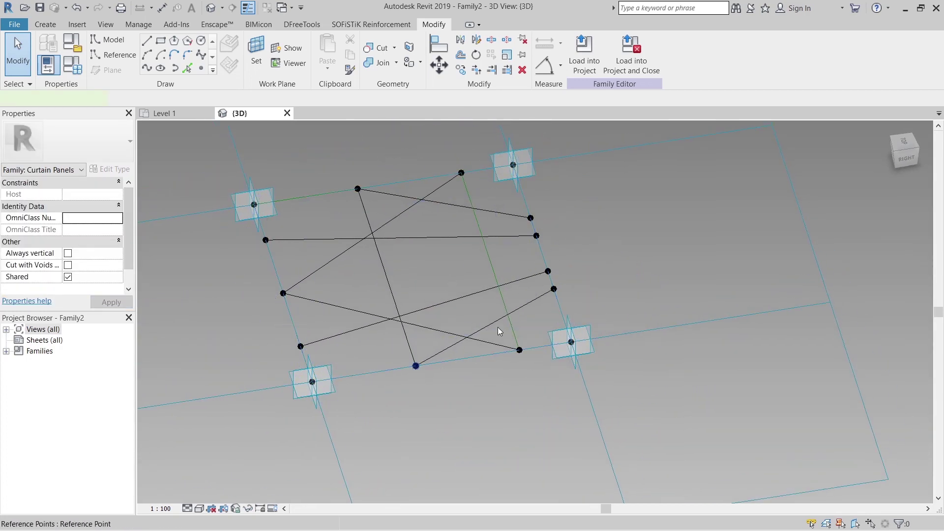
pyautogui.click(416, 366)
pyautogui.keyDown('shift'); pyautogui.moveTo(532, 353); pyautogui.dragTo(590, 304, button='middle'); pyautogui.keyUp('shift')
pyautogui.moveTo(633, 248)
pyautogui.keyDown('shift'); pyautogui.mouseDown(button='middle')
pyautogui.moveTo(632, 265)
pyautogui.moveTo(633, 238)
pyautogui.mouseUp(button='middle'); pyautogui.keyUp('shift')
pyautogui.press('Escape')
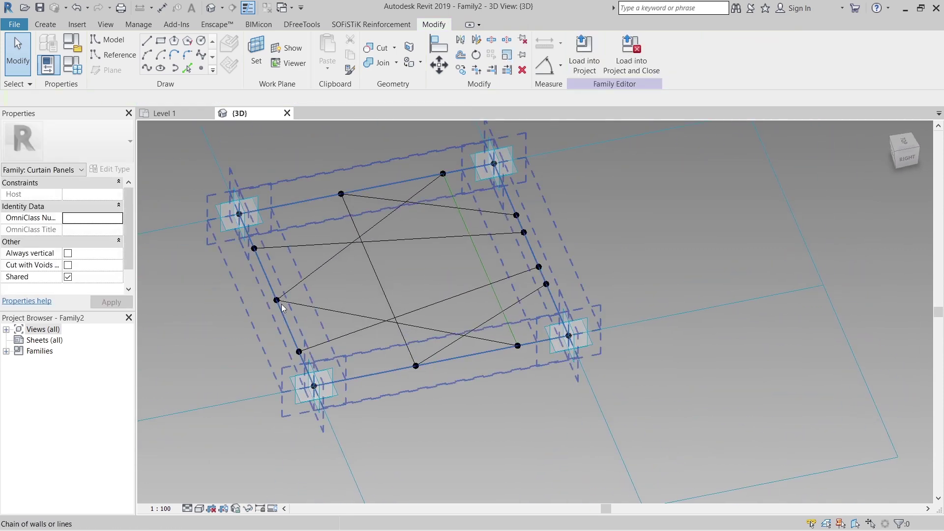
pyautogui.keyDown('shift'); pyautogui.moveTo(421, 420); pyautogui.dragTo(398, 432, button='middle'); pyautogui.keyUp('shift')
pyautogui.scroll(2, 316, 256)
pyautogui.keyDown('shift'); pyautogui.moveTo(359, 316); pyautogui.dragTo(585, 300, button='middle'); pyautogui.keyUp('shift')
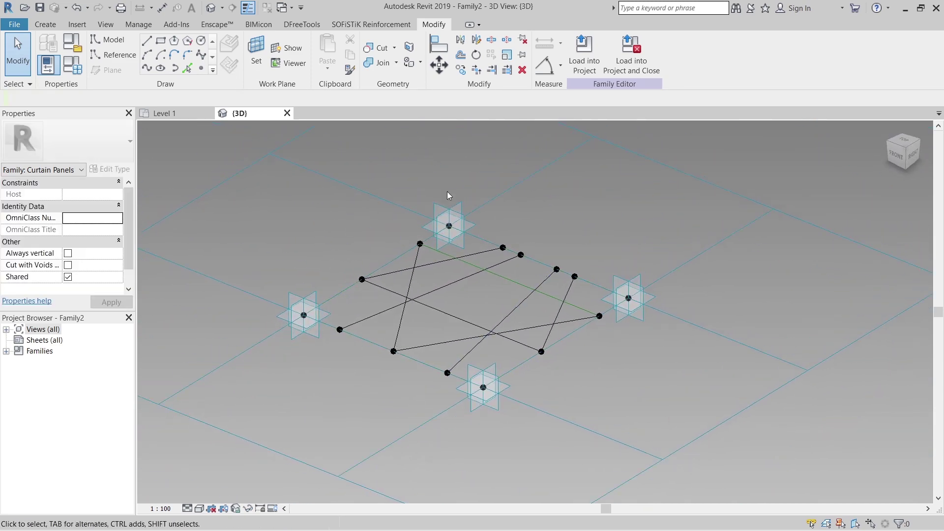
pyautogui.keyDown('shift'); pyautogui.moveTo(363, 251); pyautogui.dragTo(556, 273, button='middle'); pyautogui.keyUp('shift')
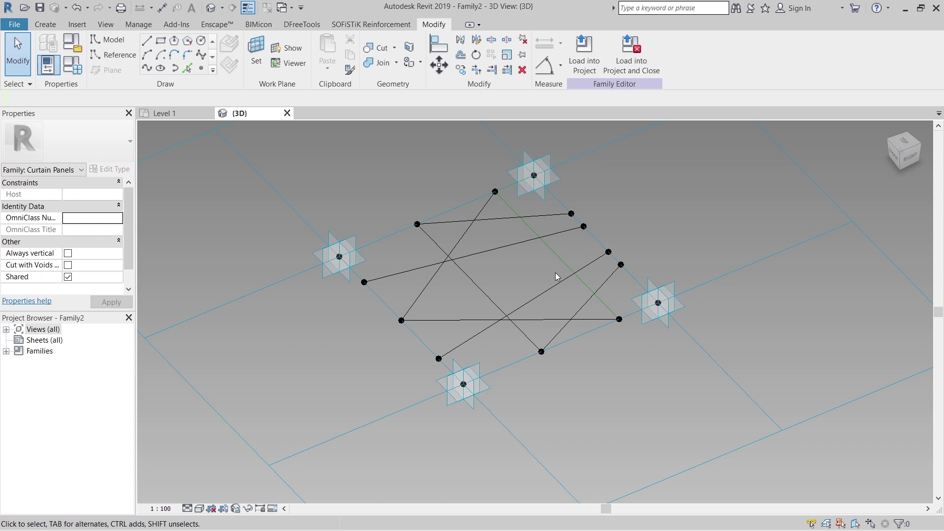
pyautogui.keyDown('shift'); pyautogui.moveTo(432, 142); pyautogui.dragTo(426, 305, button='middle'); pyautogui.keyUp('shift')
pyautogui.press('Tab')
pyautogui.press('Tab')
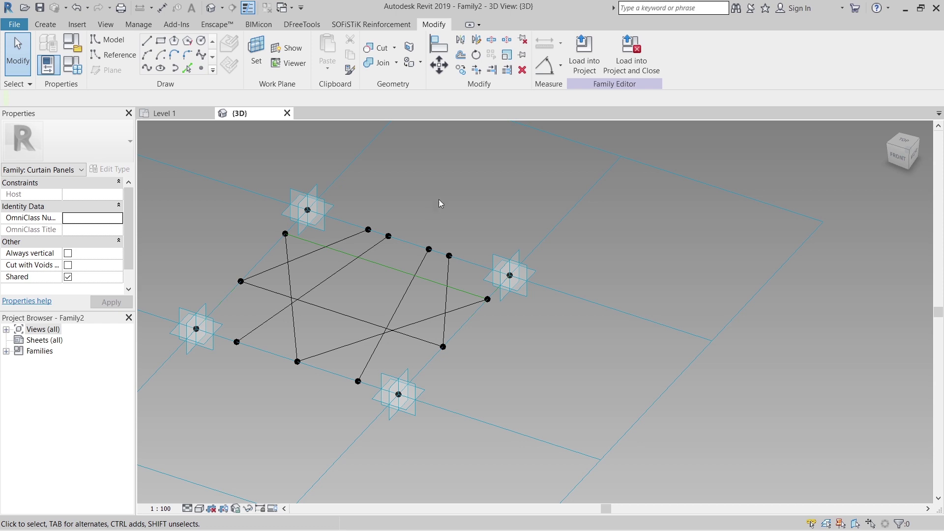
# - Place a reference point on the left side edge near the front corner and set the work plane to that point's plane
pyautogui.keyDown('shift'); pyautogui.moveTo(202, 148); pyautogui.dragTo(393, 346, button='middle'); pyautogui.keyUp('shift')
pyautogui.scroll(5, 406, 351)
pyautogui.keyDown('shift'); pyautogui.moveTo(406, 378); pyautogui.dragTo(438, 378, button='middle'); pyautogui.keyUp('shift')
pyautogui.scroll(-2, 425, 323)
pyautogui.moveTo(425, 323); pyautogui.dragTo(487, 338, button='middle')
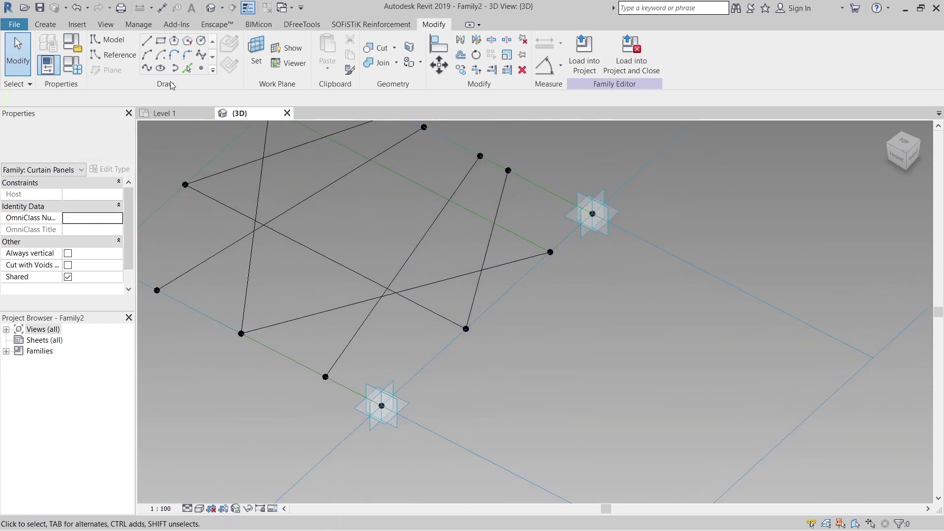
pyautogui.click(201, 72)
pyautogui.scroll(-2, 211, 263)
pyautogui.moveTo(212, 262); pyautogui.dragTo(303, 263, button='middle')
pyautogui.scroll(6, 283, 257)
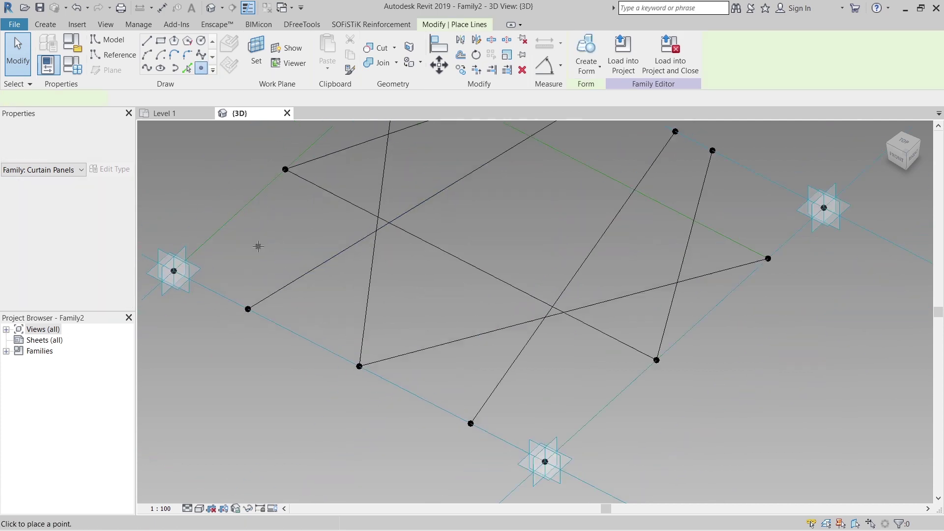
pyautogui.click(218, 215)
pyautogui.press('Escape')
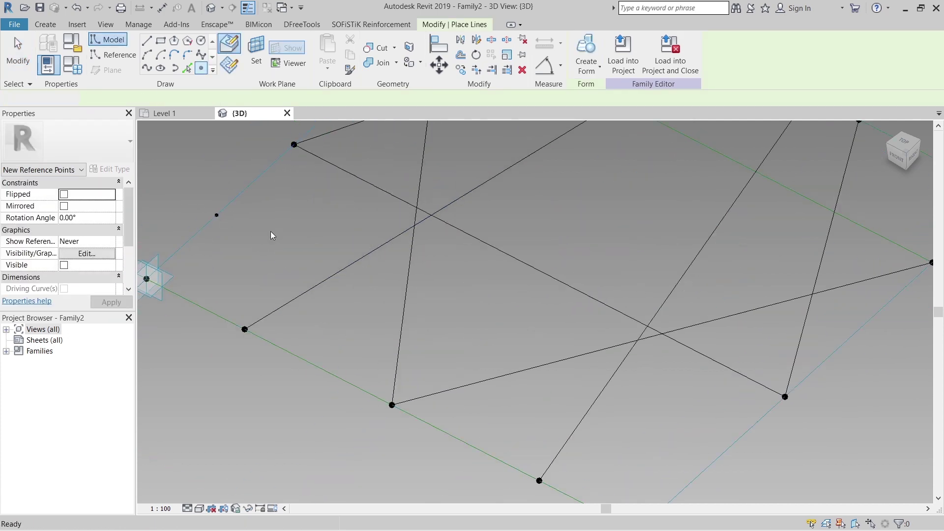
pyautogui.click(256, 51)
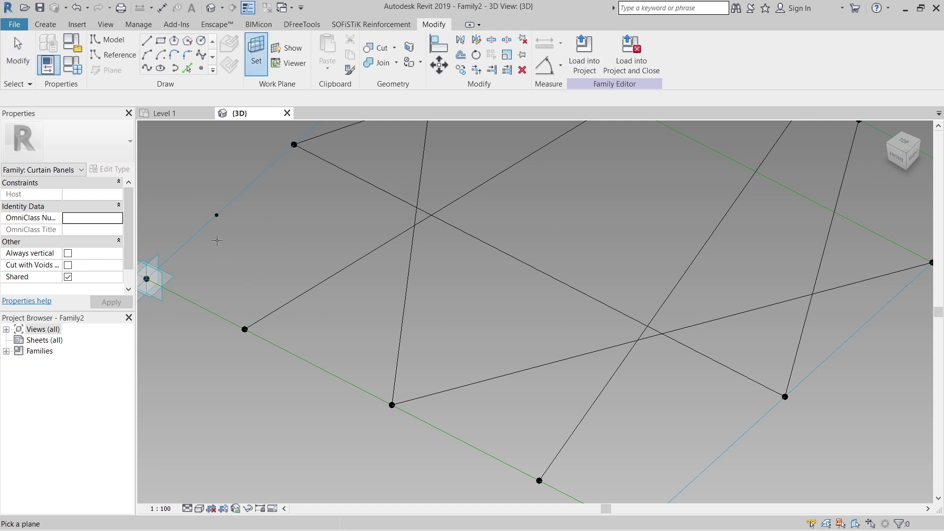
pyautogui.click(214, 220)
pyautogui.click(216, 215)
# - Draw a circle centred on the new edge reference point with a radius of 25
pyautogui.keyDown('shift'); pyautogui.moveTo(255, 262); pyautogui.dragTo(276, 306, button='middle'); pyautogui.keyUp('shift')
pyautogui.scroll(3, 257, 339)
pyautogui.moveTo(257, 340); pyautogui.dragTo(411, 225, button='middle')
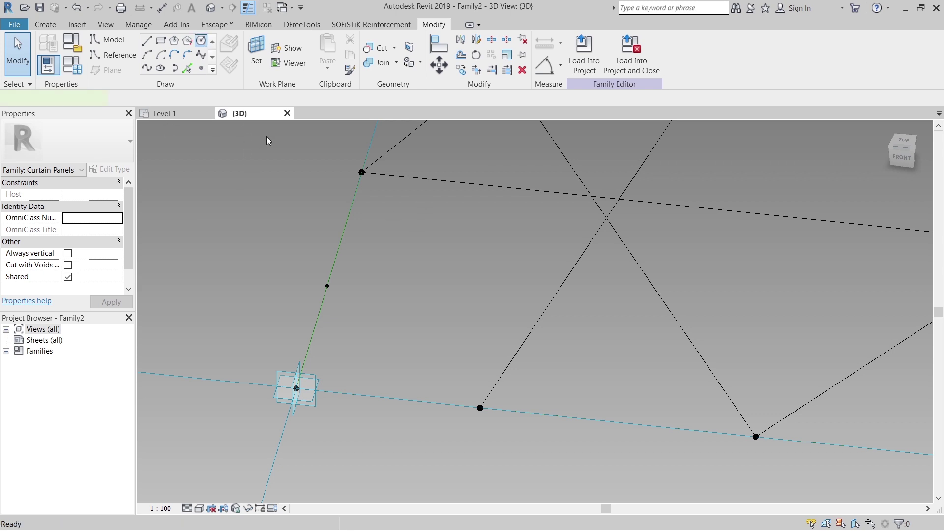
pyautogui.click(201, 41)
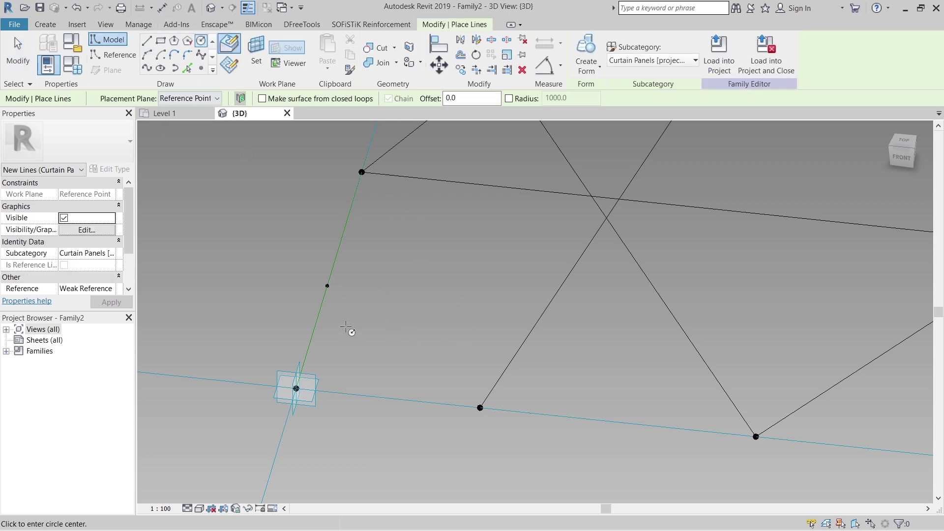
pyautogui.click(327, 286)
pyautogui.click(331, 284)
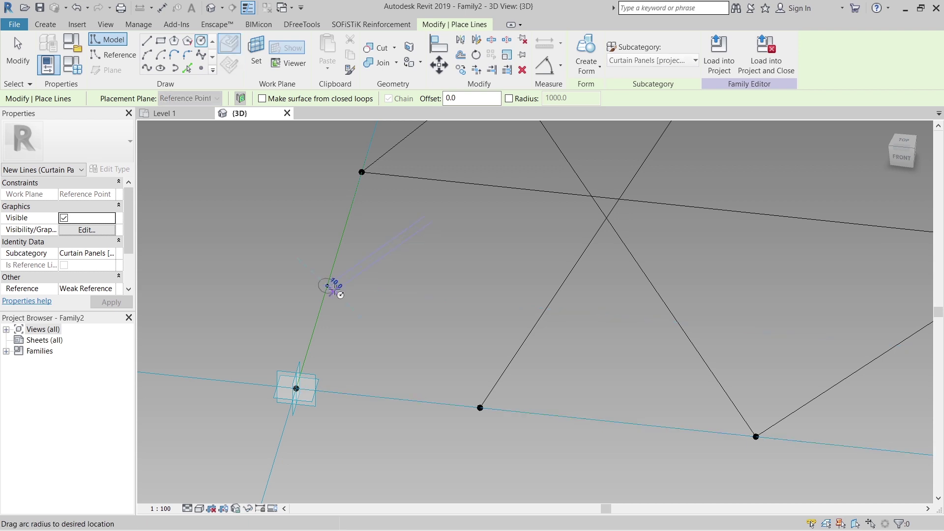
pyautogui.scroll(3, 331, 311)
pyautogui.click(330, 256)
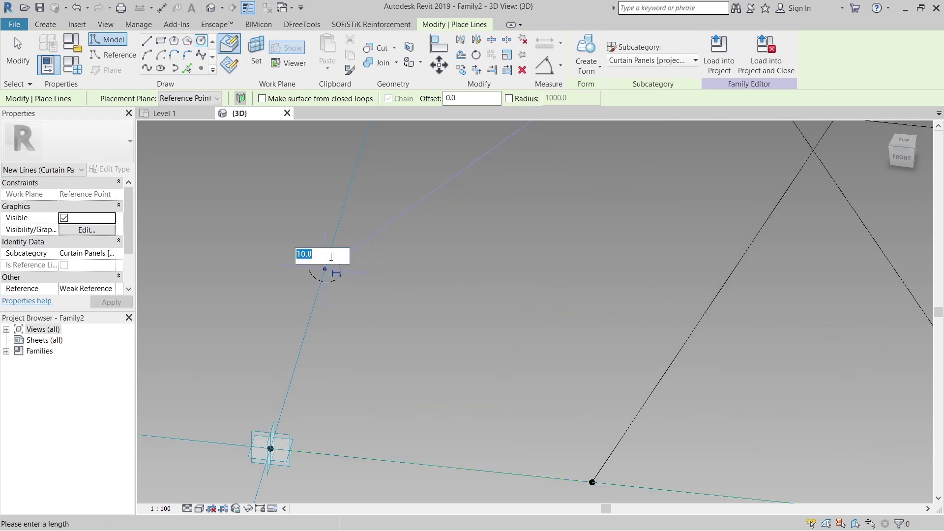
pyautogui.write('25')
pyautogui.press('Return')
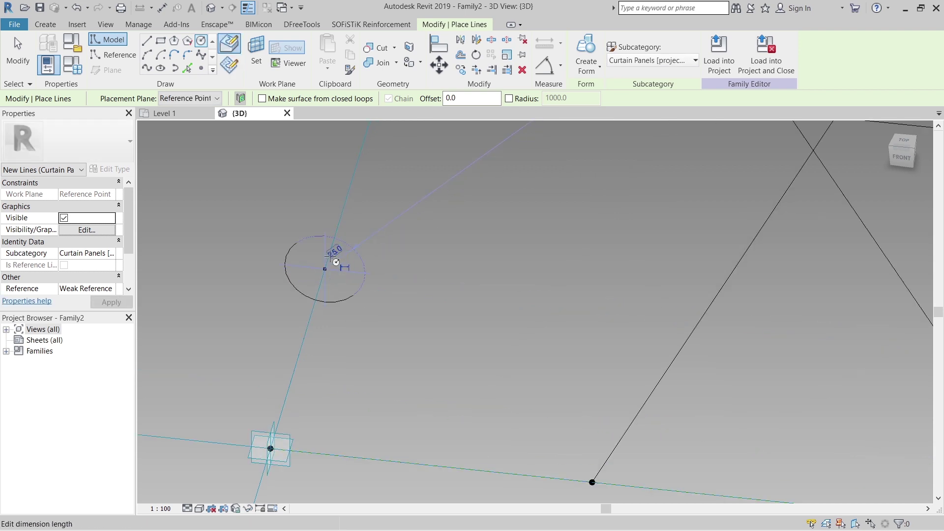
pyautogui.press('Escape')
pyautogui.press('Escape')
# - Create a solid form from the edge circle and the four reference lines around the panel to model a tubular frame
pyautogui.click(368, 277)
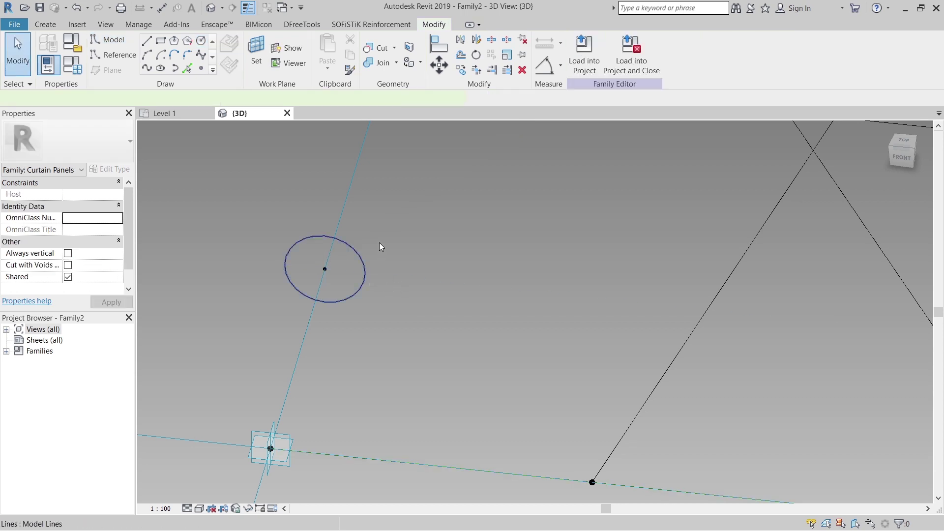
pyautogui.keyDown('ctrl'); pyautogui.click(347, 210); pyautogui.keyUp('ctrl')
pyautogui.click(586, 64)
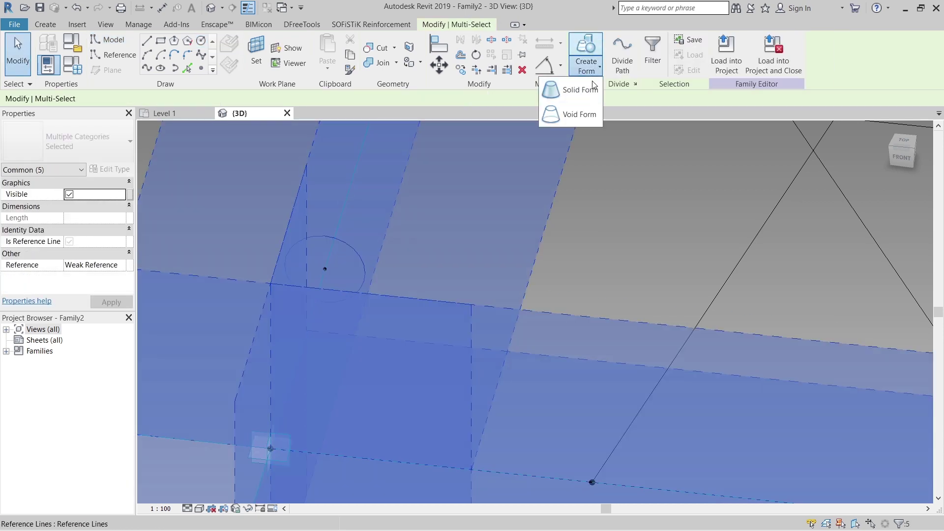
pyautogui.scroll(-5, 575, 167)
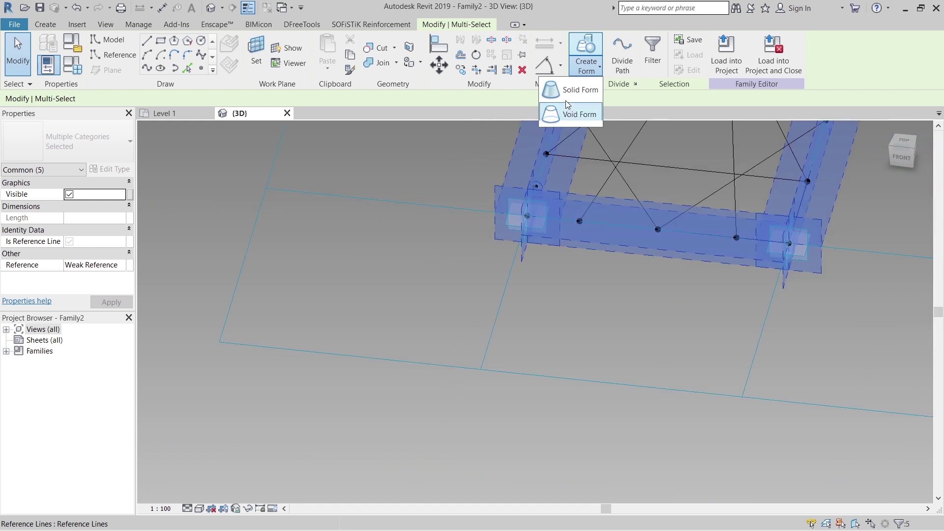
pyautogui.click(567, 100)
pyautogui.keyDown('shift'); pyautogui.moveTo(611, 264); pyautogui.dragTo(659, 280, button='middle'); pyautogui.keyUp('shift')
pyautogui.scroll(5, 580, 273)
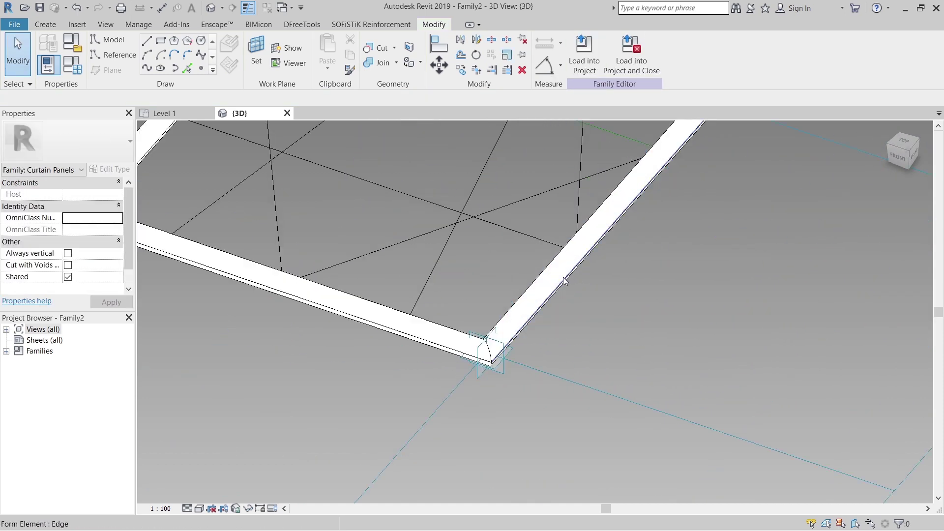
# - Associate the frame form's Material with a new family parameter named M
pyautogui.scroll(-5, 545, 278)
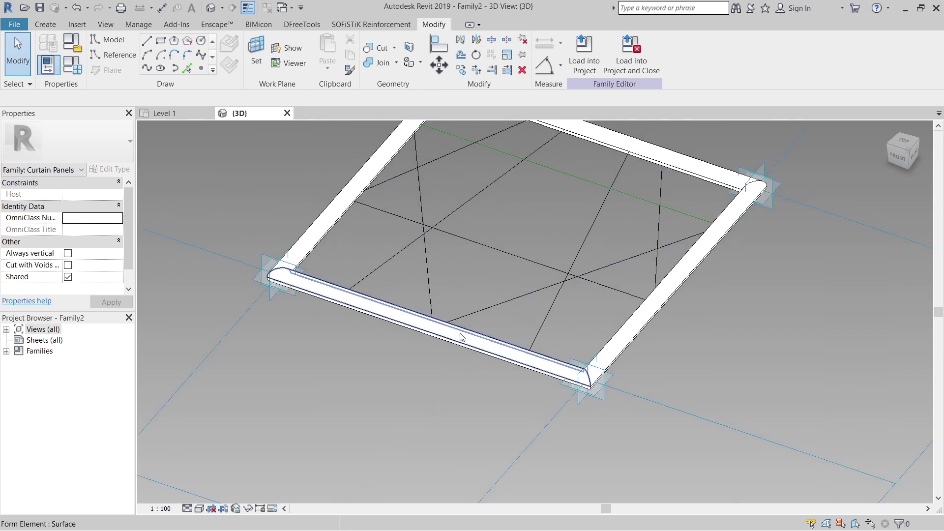
pyautogui.press('Tab')
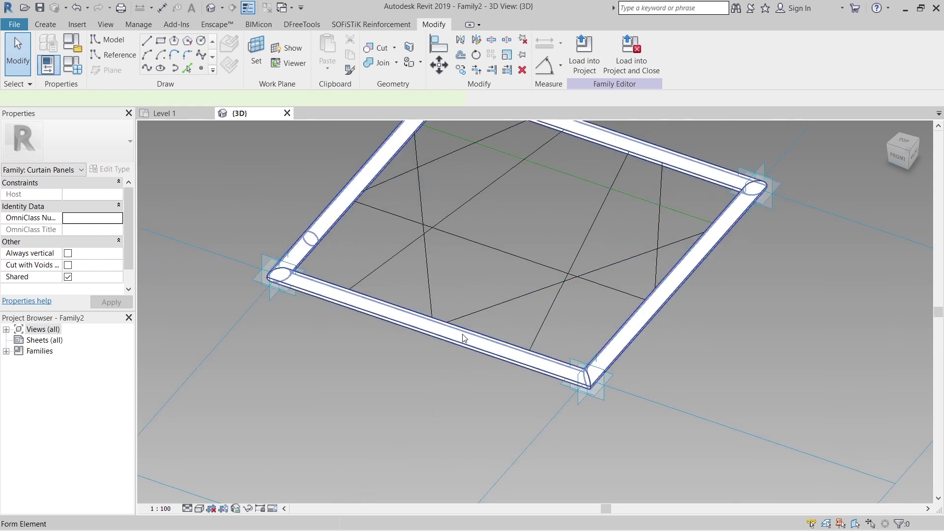
pyautogui.click(462, 338)
pyautogui.scroll(-2, 423, 349)
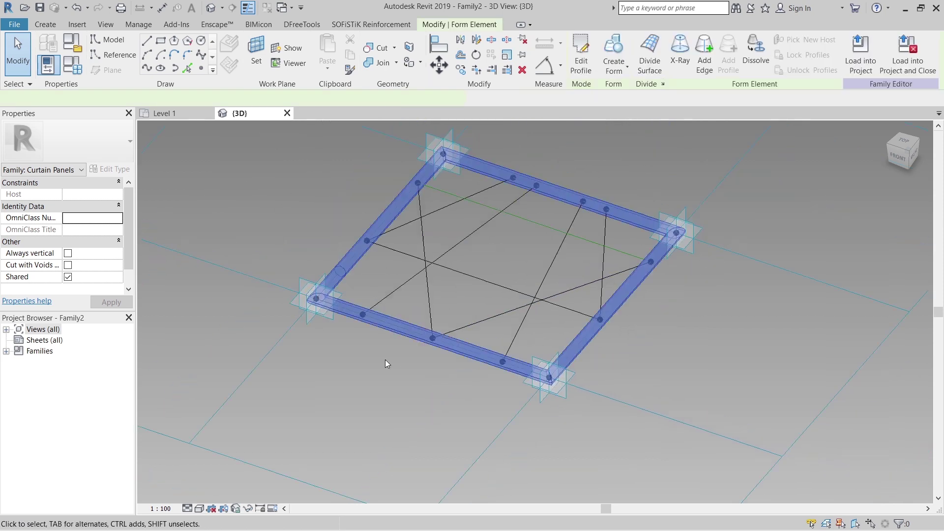
pyautogui.click(130, 230)
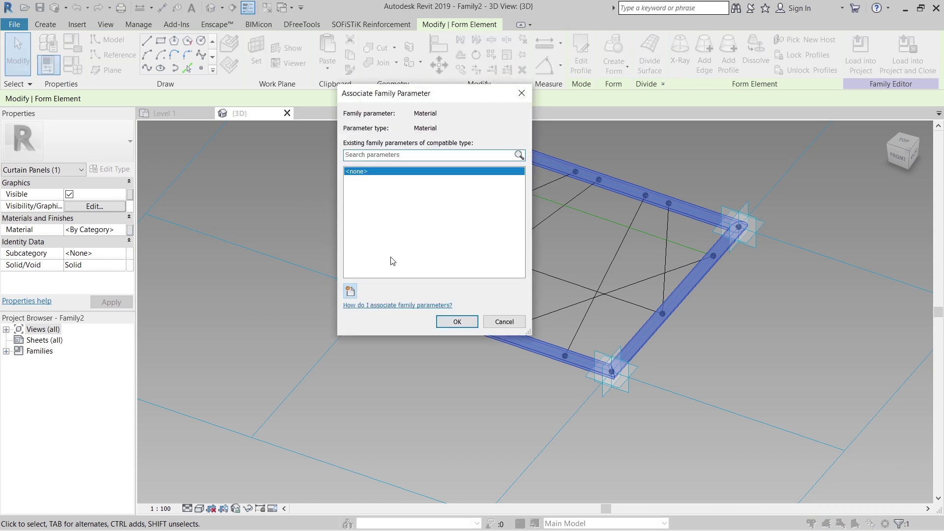
pyautogui.click(350, 291)
pyautogui.write('M')
pyautogui.press('Return')
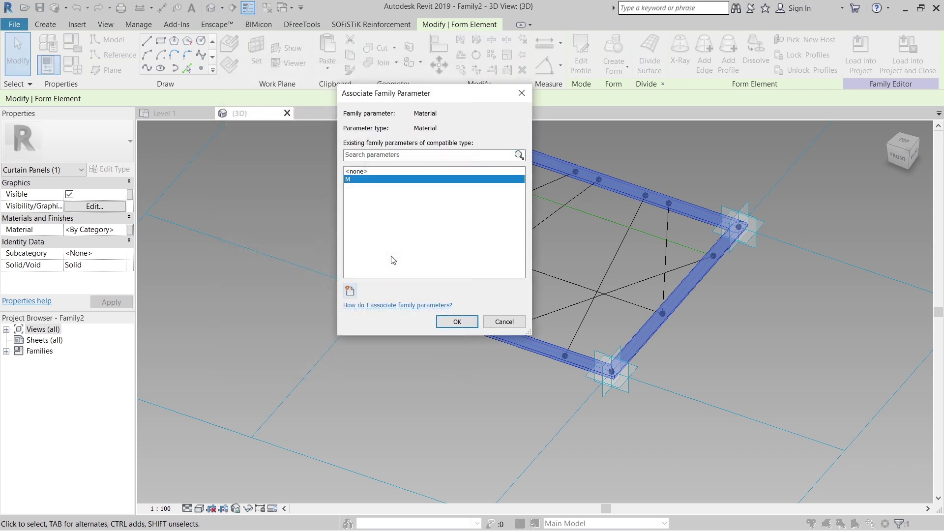
pyautogui.click(457, 322)
pyautogui.scroll(-1, 417, 359)
pyautogui.moveTo(622, 354); pyautogui.dragTo(612, 409, button='middle')
pyautogui.click(612, 409)
# - Place a reference point midway on the line joining the left and right side edges and set the work plane to that point's plane
pyautogui.scroll(2, 471, 375)
pyautogui.moveTo(495, 316); pyautogui.dragTo(470, 394, button='middle')
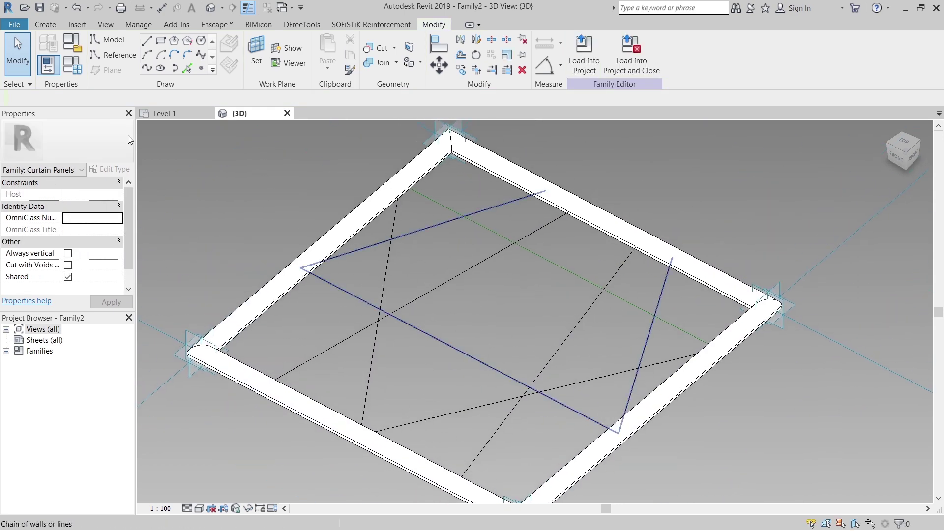
pyautogui.click(201, 68)
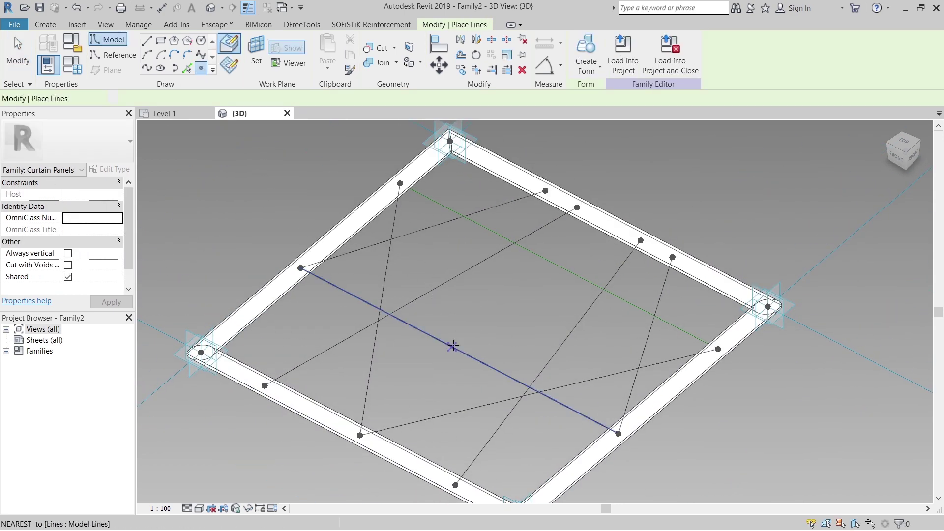
pyautogui.click(453, 346)
pyautogui.press('Escape')
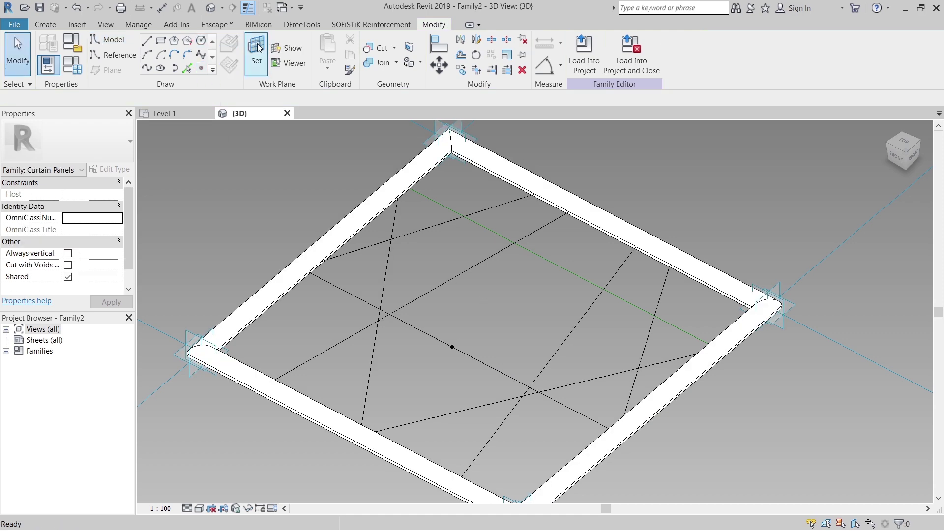
pyautogui.click(452, 347)
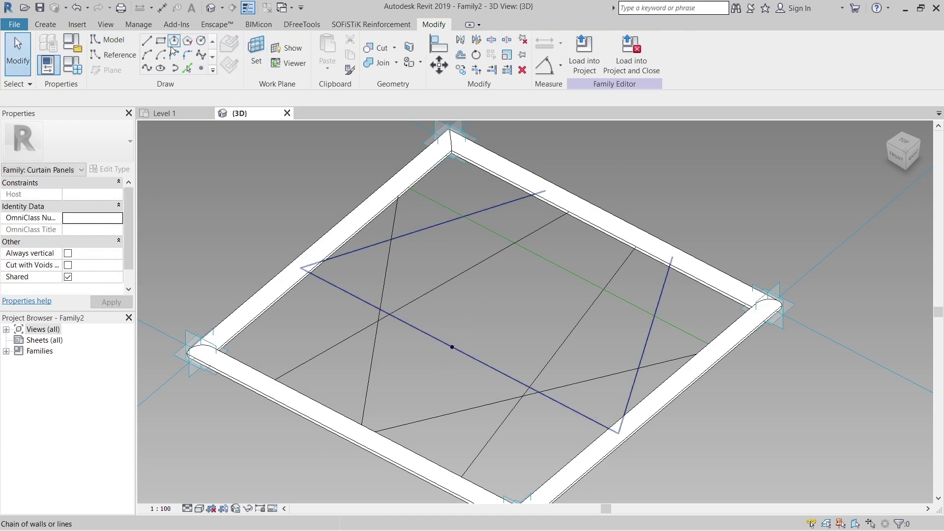
# - Draw a circle centred on the cross line's new reference point with a radius of 10
pyautogui.click(201, 41)
pyautogui.scroll(5, 448, 344)
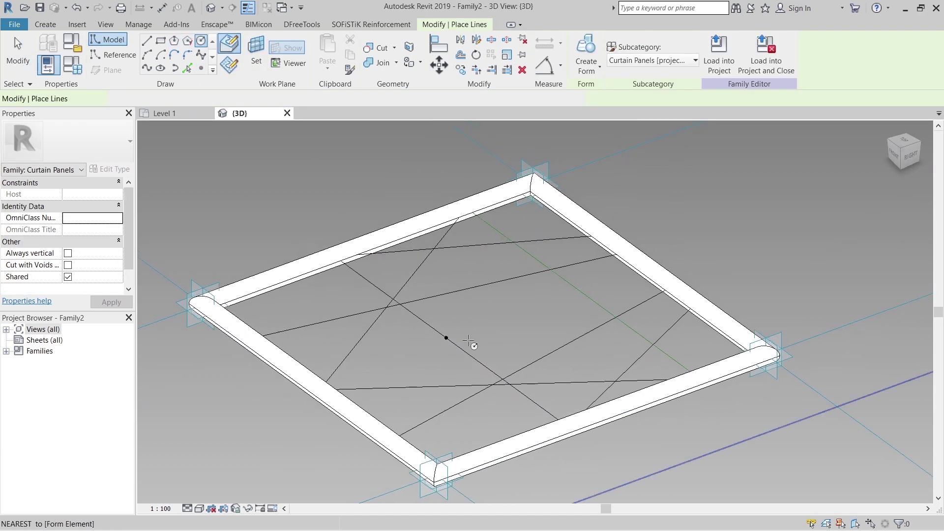
pyautogui.click(421, 340)
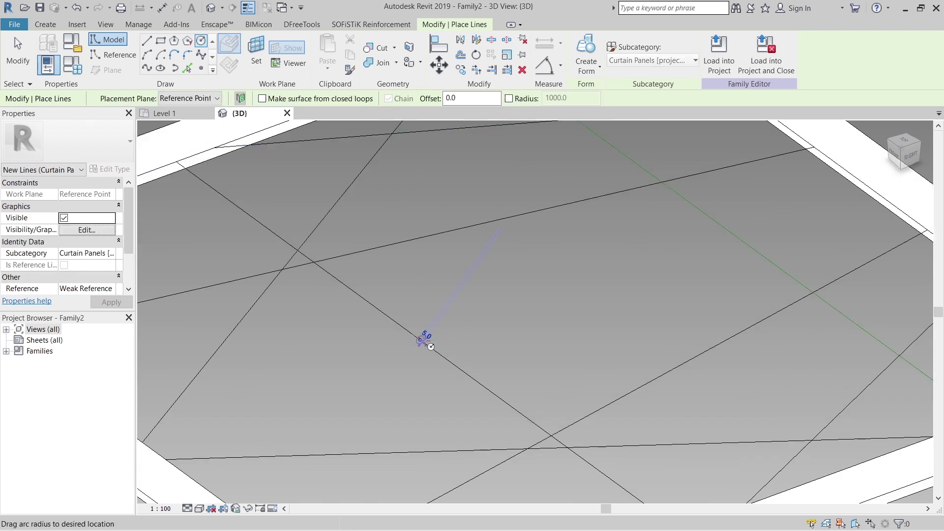
pyautogui.click(423, 331)
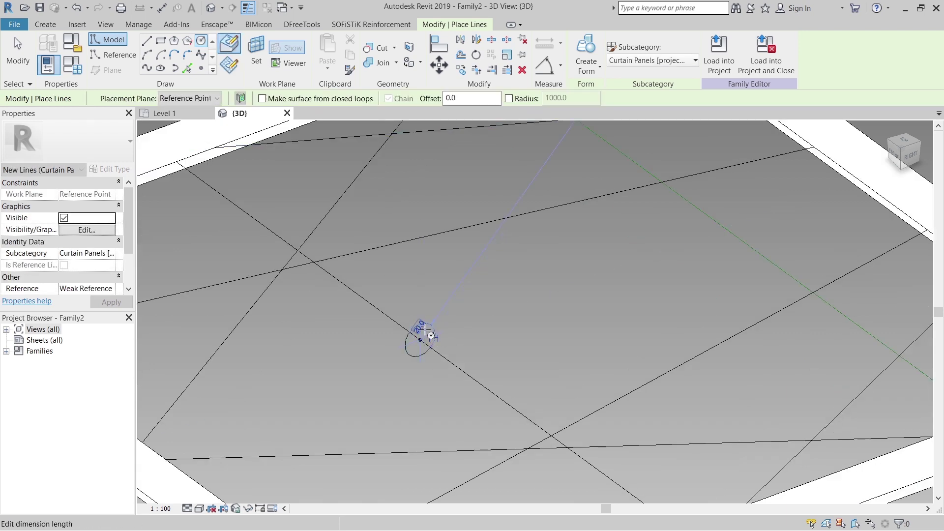
pyautogui.write('10')
pyautogui.press('Return')
pyautogui.press('Escape')
pyautogui.press('Escape')
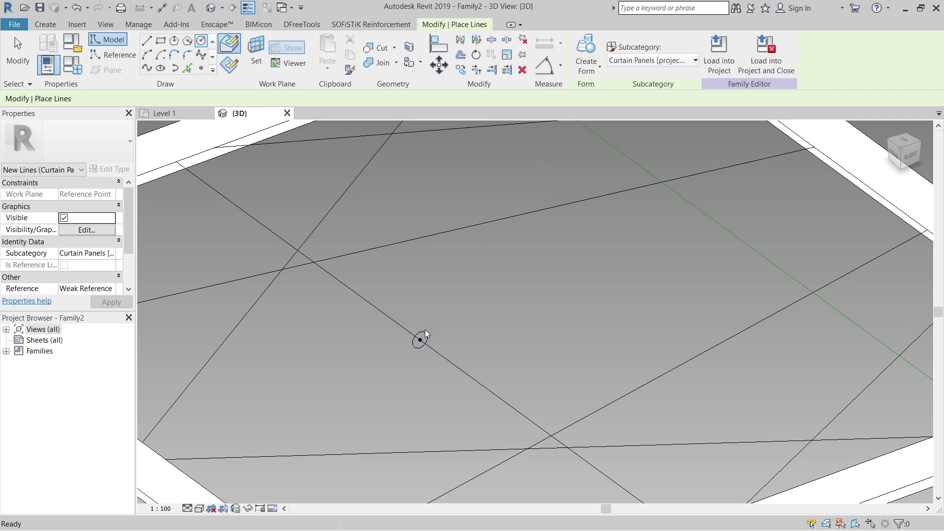
# - Copy the circle together with its reference point six times along the cross line, with Constrain and Multiple enabled
pyautogui.scroll(2, 425, 329)
pyautogui.moveTo(379, 267); pyautogui.dragTo(447, 440)
pyautogui.press('c')
pyautogui.press('o')
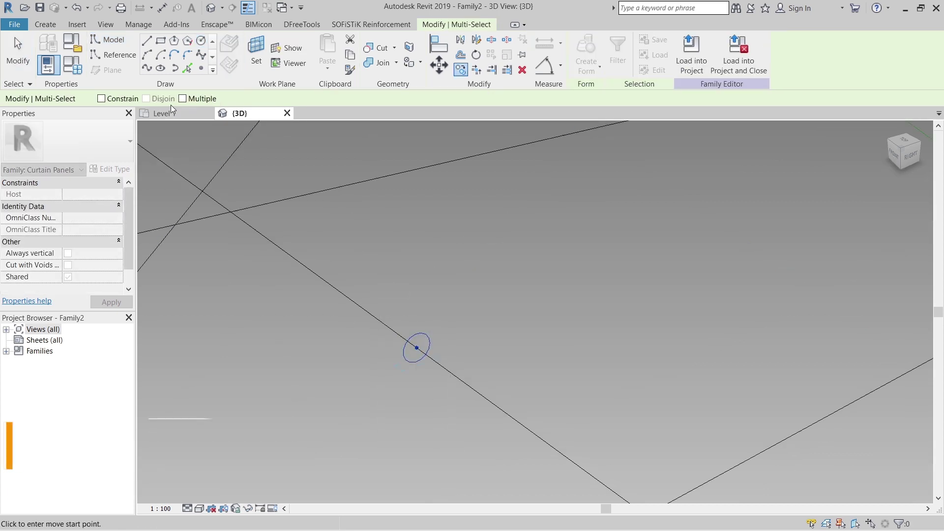
pyautogui.click(182, 98)
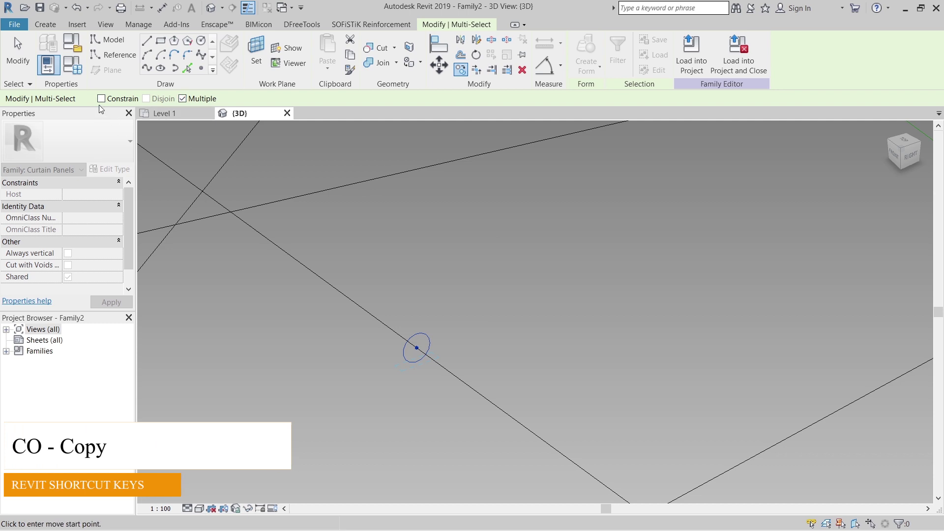
pyautogui.click(117, 100)
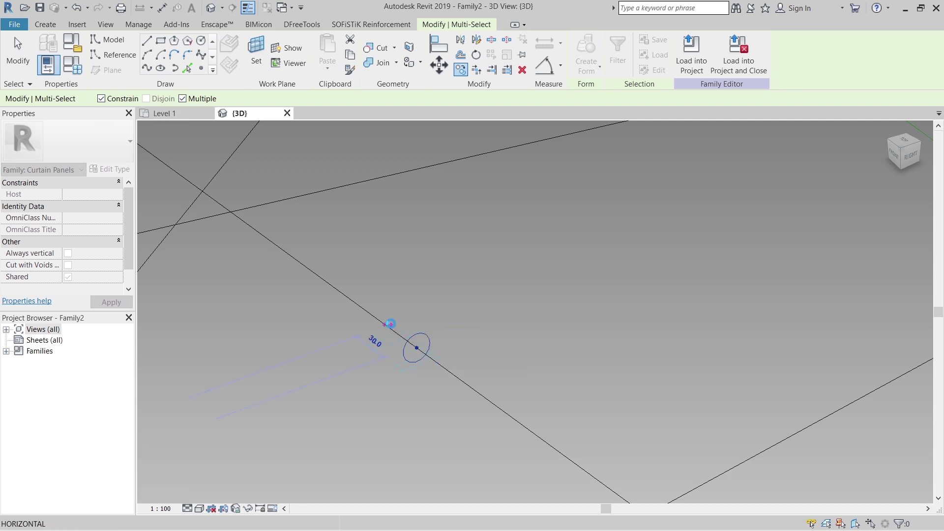
pyautogui.click(389, 324)
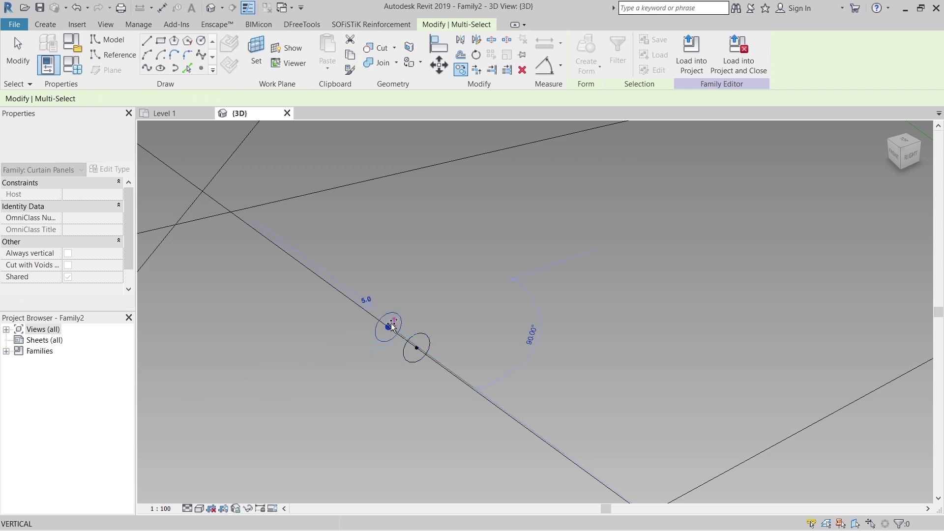
pyautogui.click(362, 303)
pyautogui.click(331, 281)
pyautogui.click(305, 262)
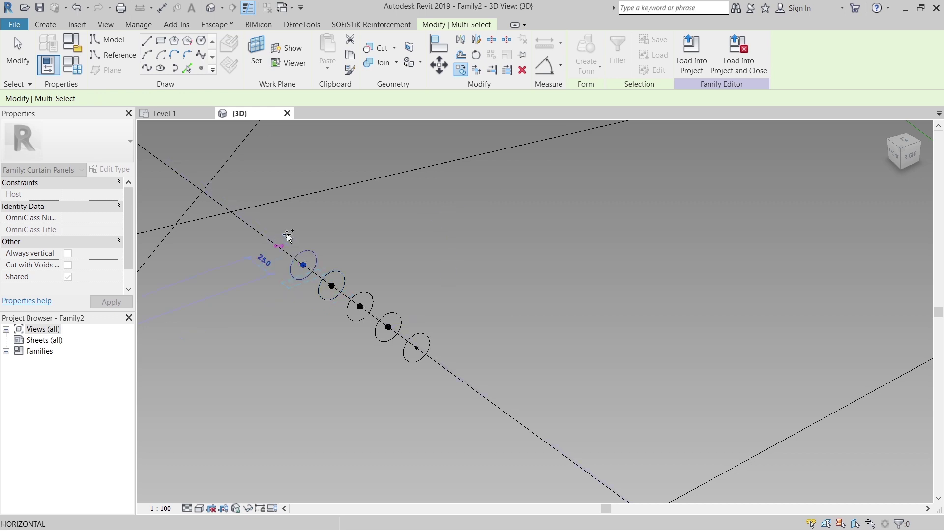
pyautogui.click(272, 238)
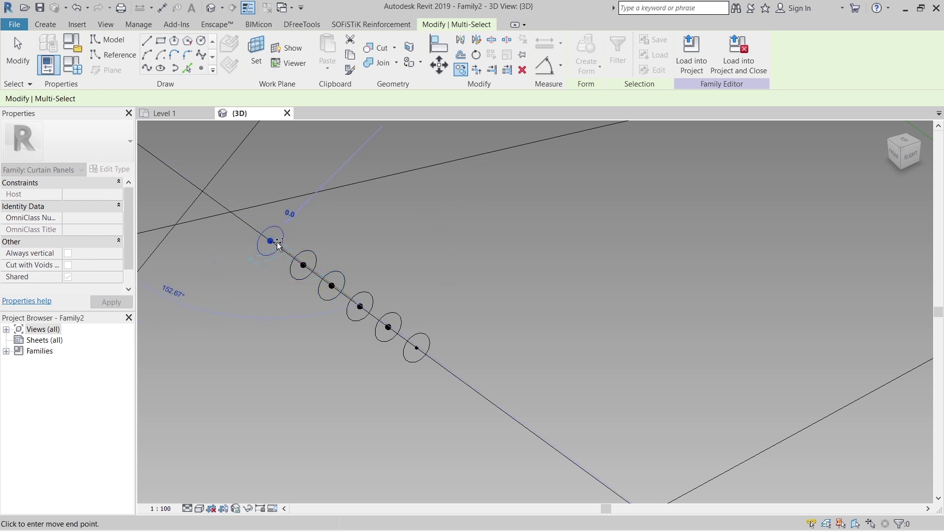
pyautogui.click(505, 408)
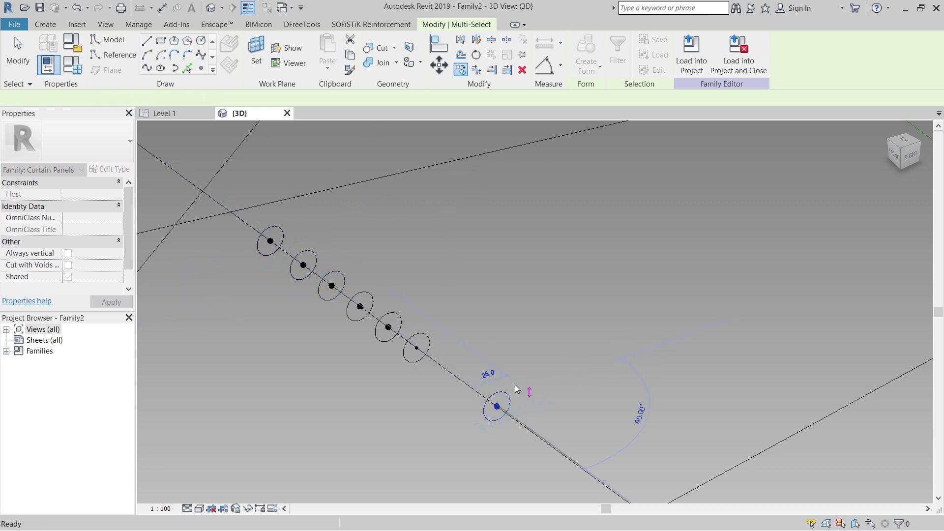
pyautogui.press('Escape')
pyautogui.press('Escape')
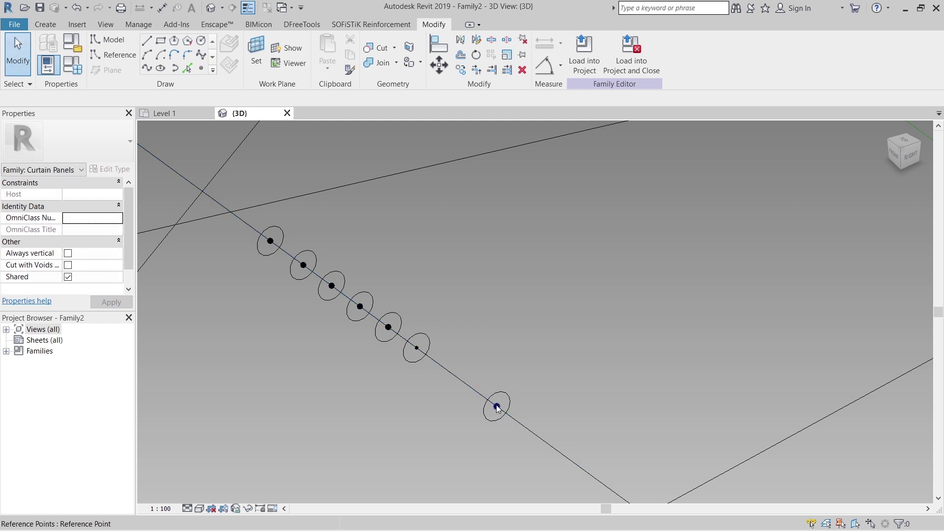
# - Rehost the isolated copied reference point, with its circle, onto the neighbouring long line that runs across the panel
pyautogui.click(513, 390)
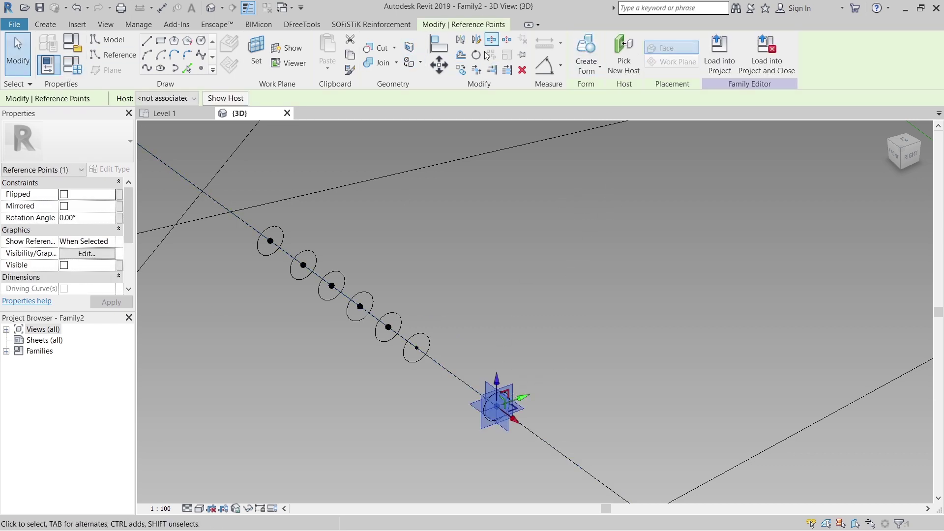
pyautogui.click(623, 55)
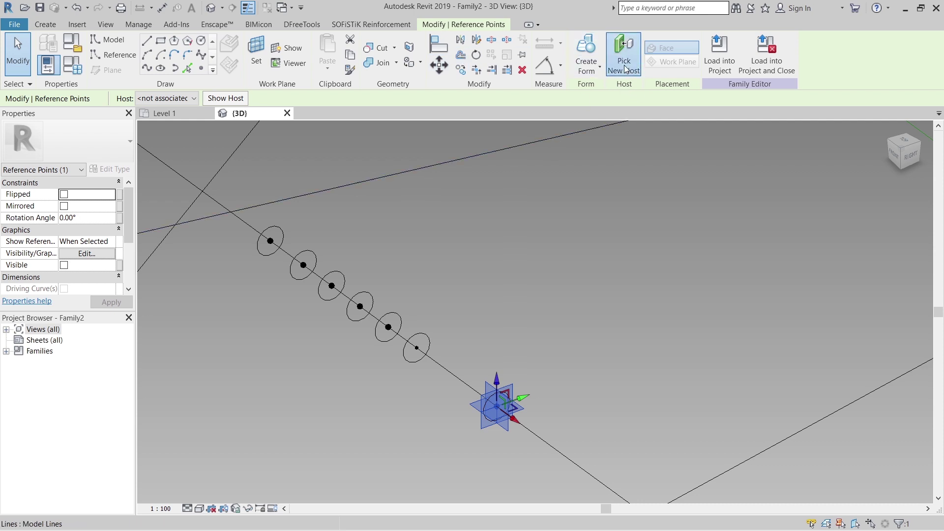
pyautogui.scroll(-2, 606, 231)
pyautogui.moveTo(606, 231); pyautogui.dragTo(522, 332, button='middle')
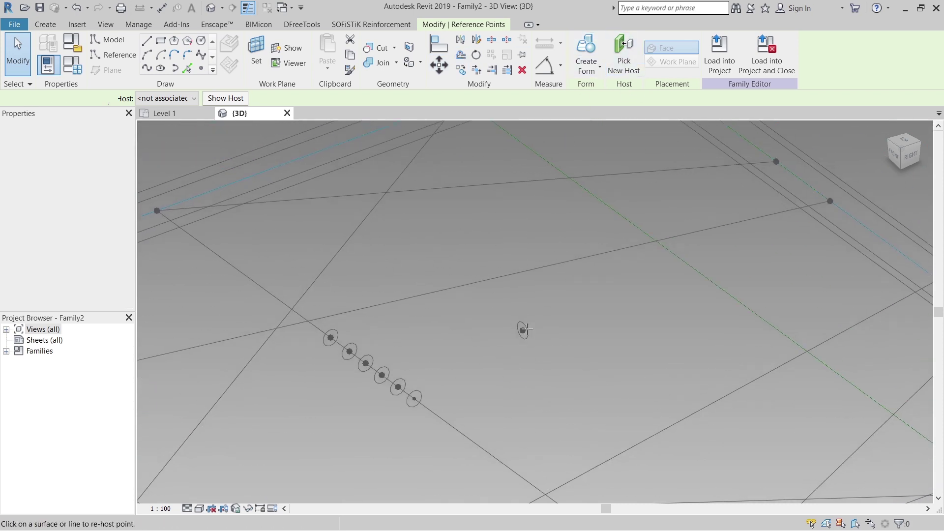
pyautogui.click(515, 275)
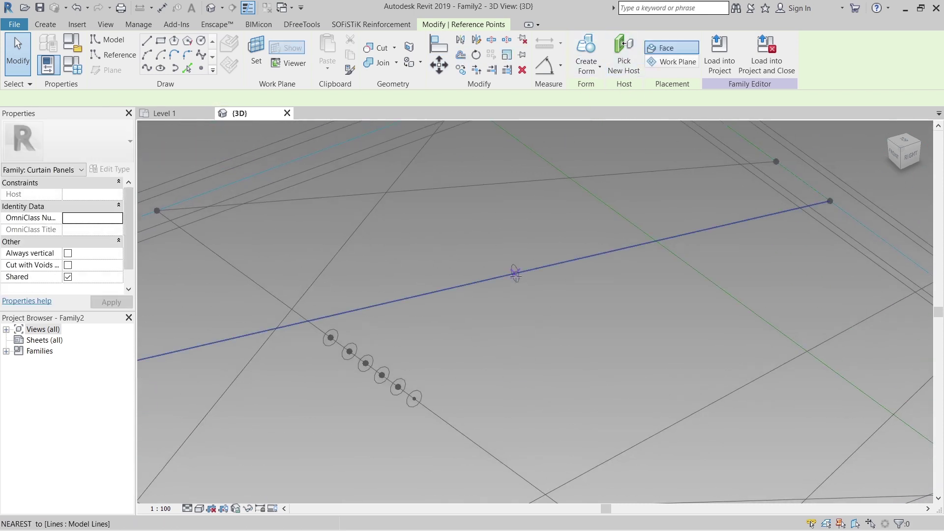
# - Rehost the end reference point of the row of circles onto the line nearest the panel's far corner
pyautogui.click(414, 399)
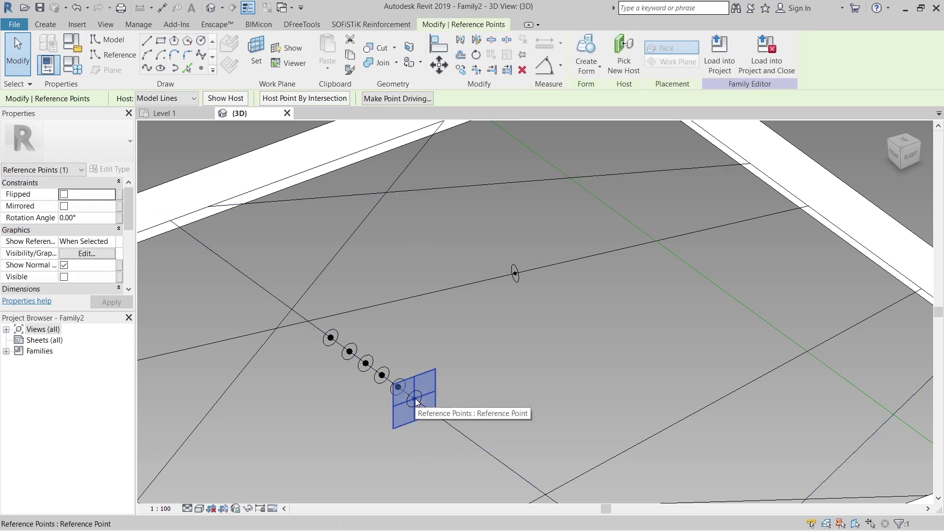
pyautogui.click(619, 62)
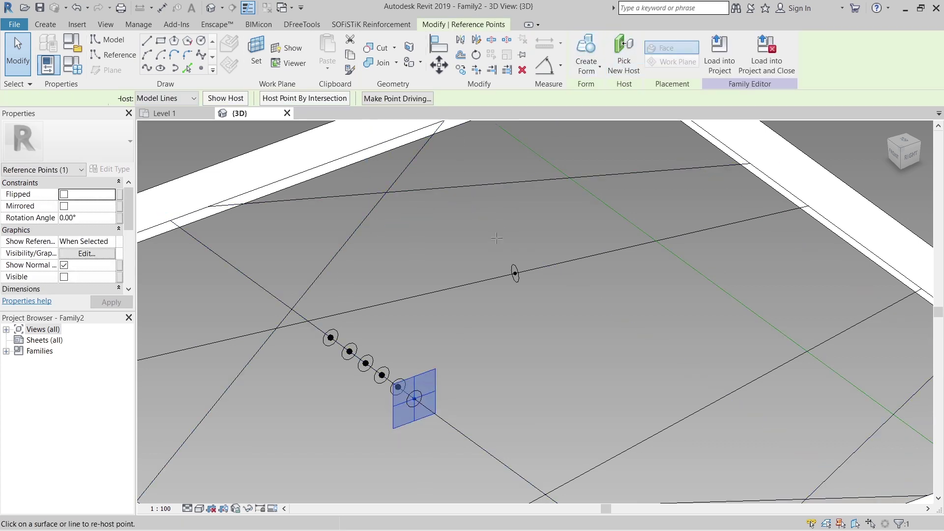
pyautogui.click(493, 186)
pyautogui.press('Escape')
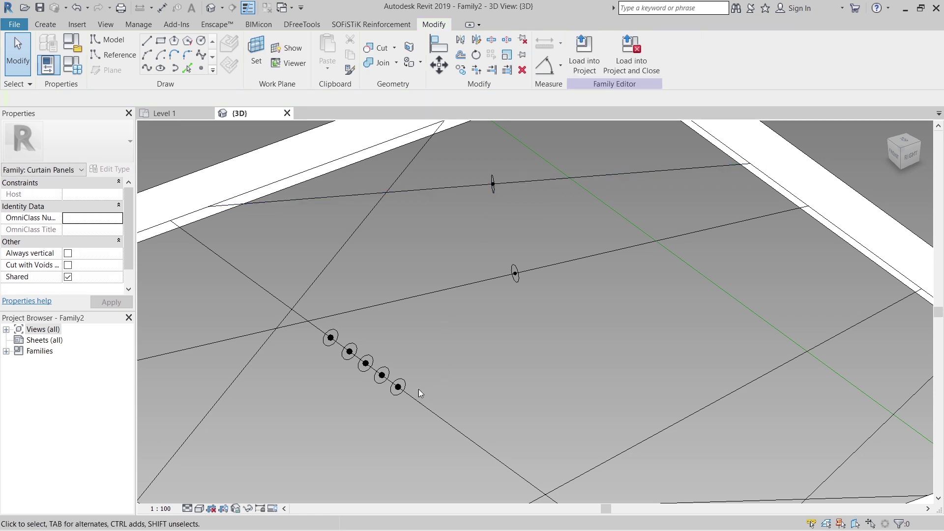
# - Rehost the next end reference point of the row, with its circle, onto the steep side line of the inner triangle
pyautogui.scroll(4, 399, 388)
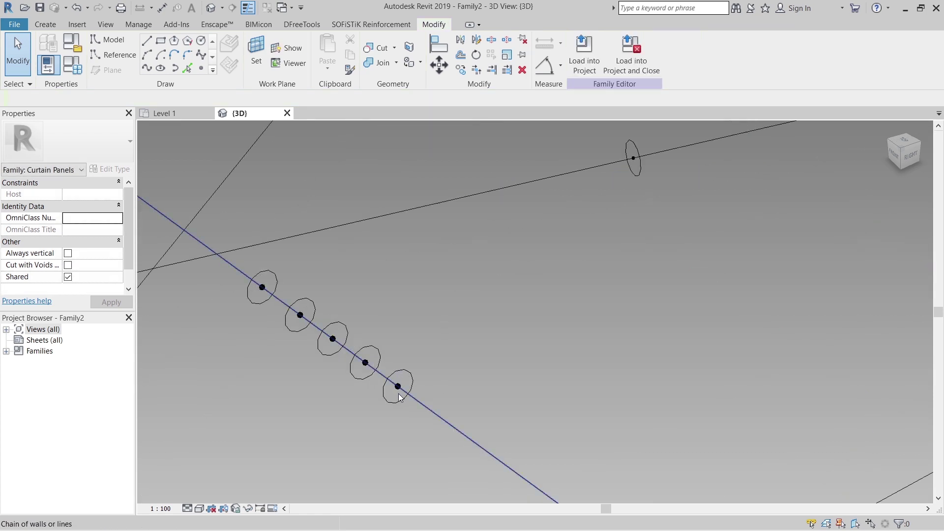
pyautogui.click(398, 384)
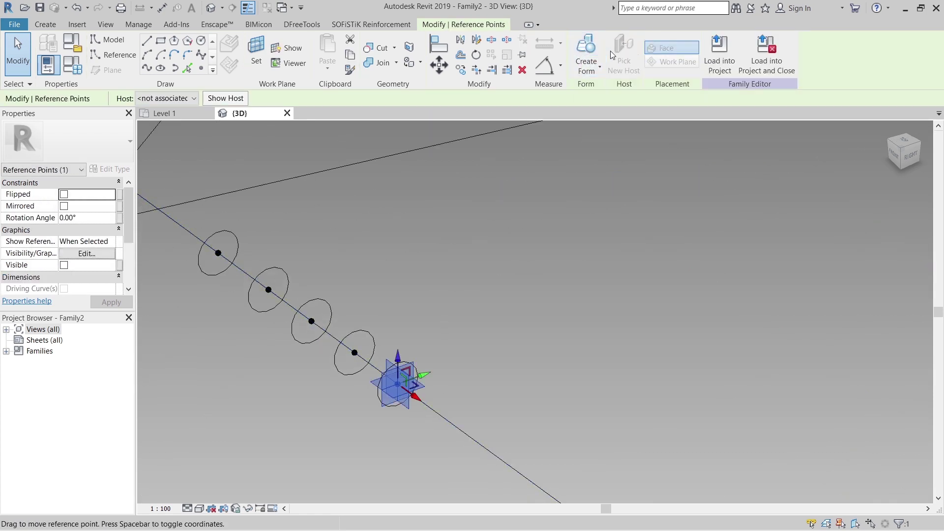
pyautogui.click(617, 71)
pyautogui.scroll(-5, 544, 281)
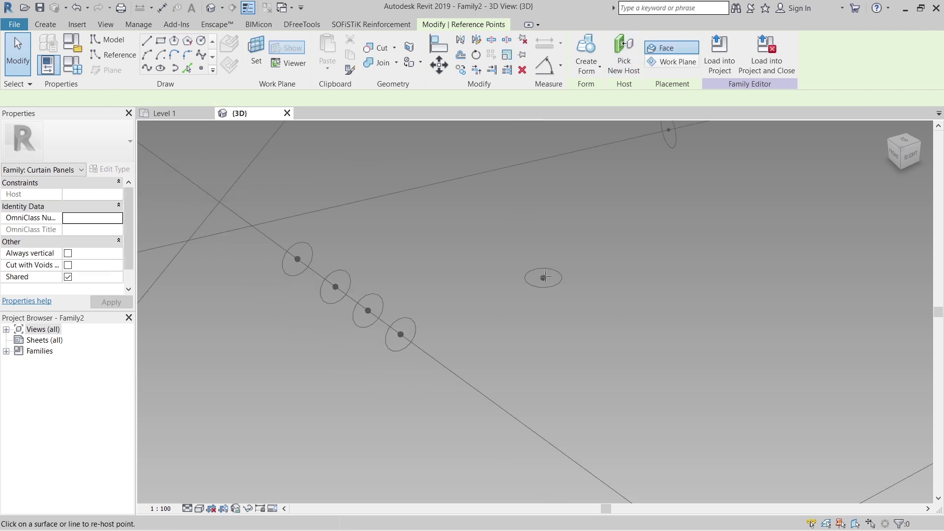
pyautogui.scroll(2, 506, 267)
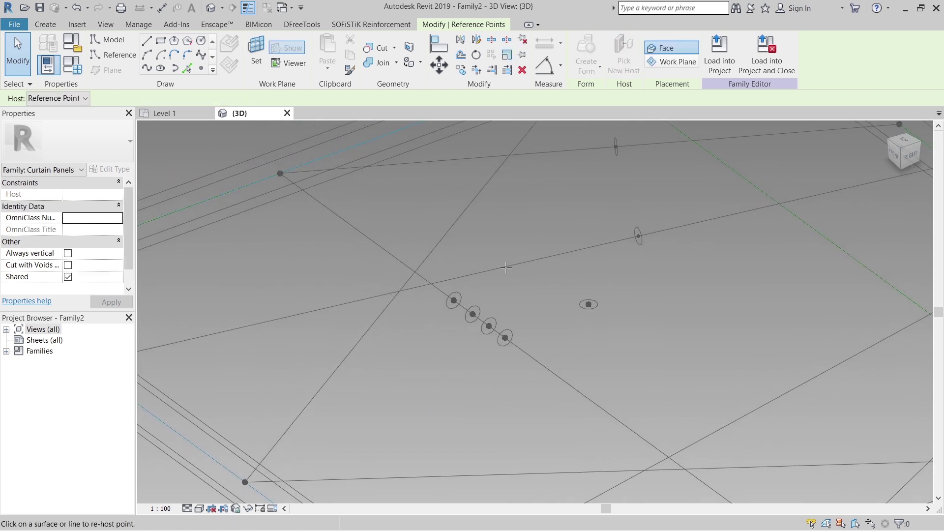
pyautogui.click(462, 216)
pyautogui.click(473, 220)
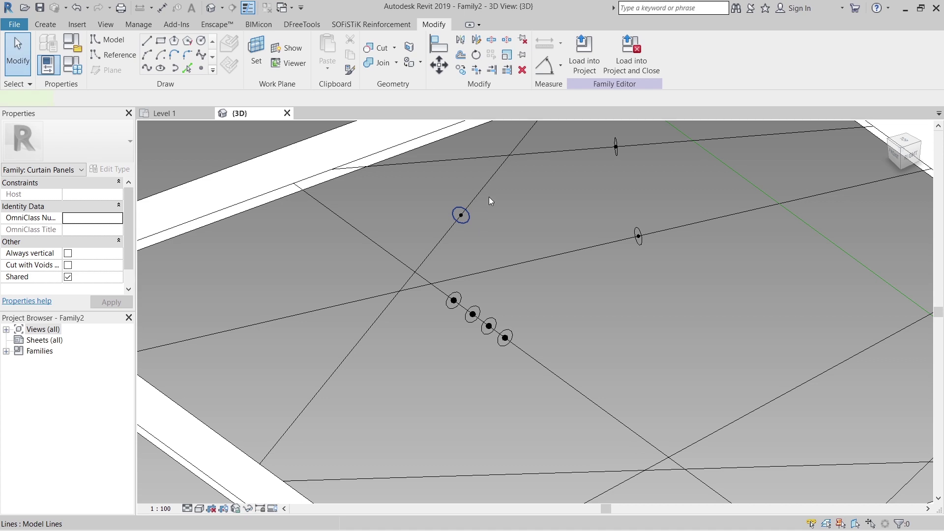
pyautogui.press('Tab')
pyautogui.keyDown('ctrl'); pyautogui.click(485, 191); pyautogui.keyUp('ctrl')
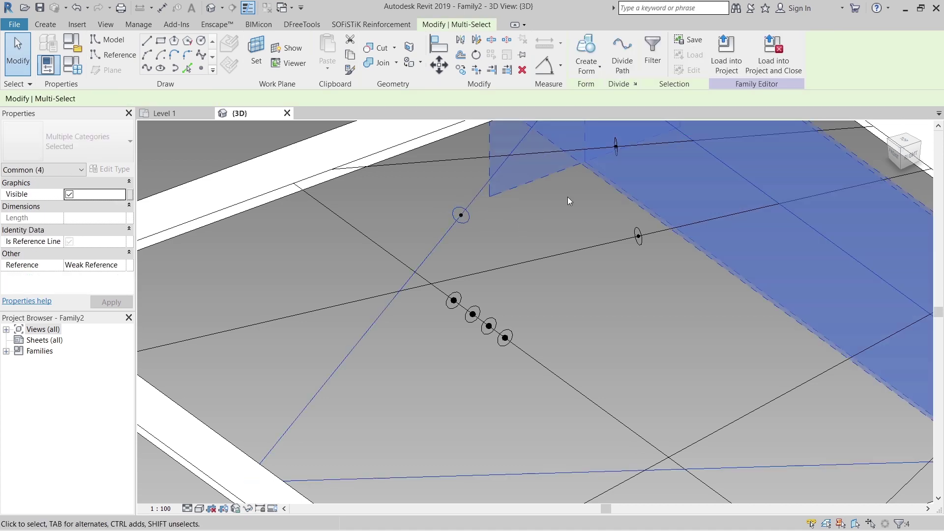
pyautogui.press('Escape')
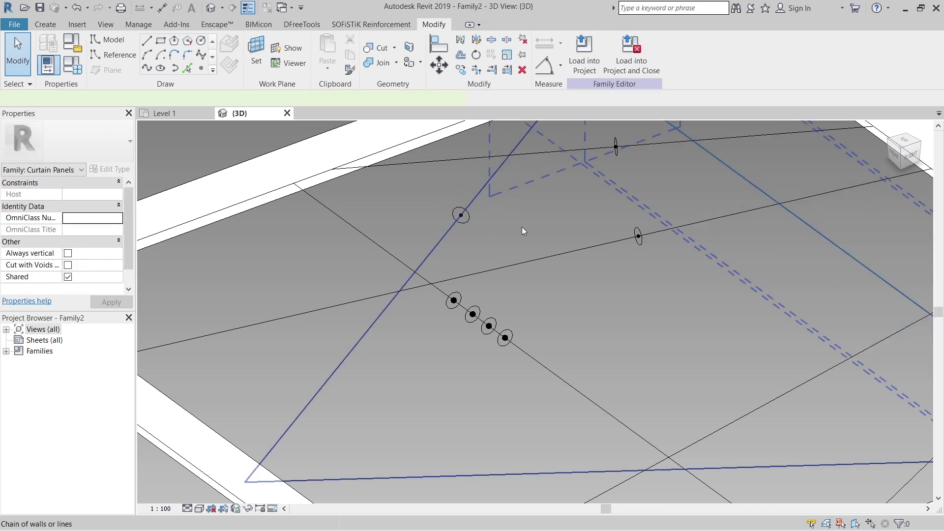
pyautogui.click(521, 222)
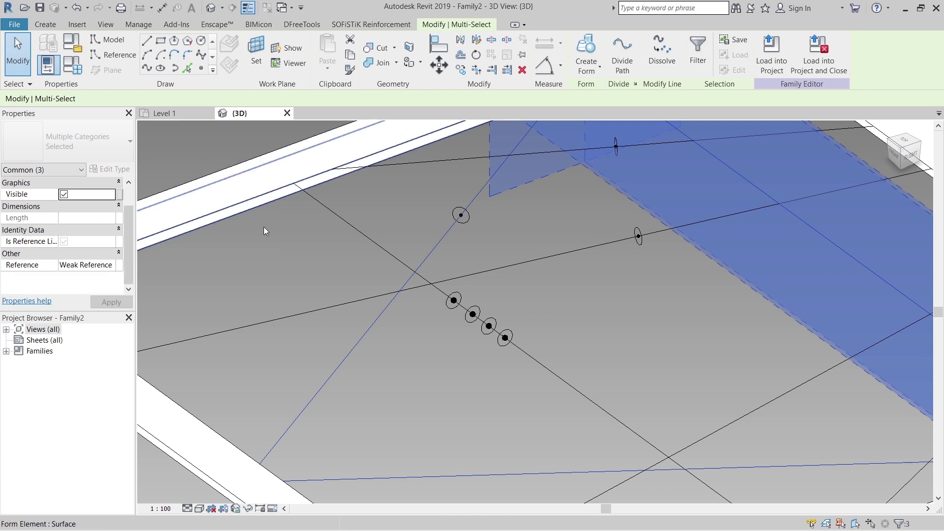
pyautogui.click(586, 66)
pyautogui.click(564, 99)
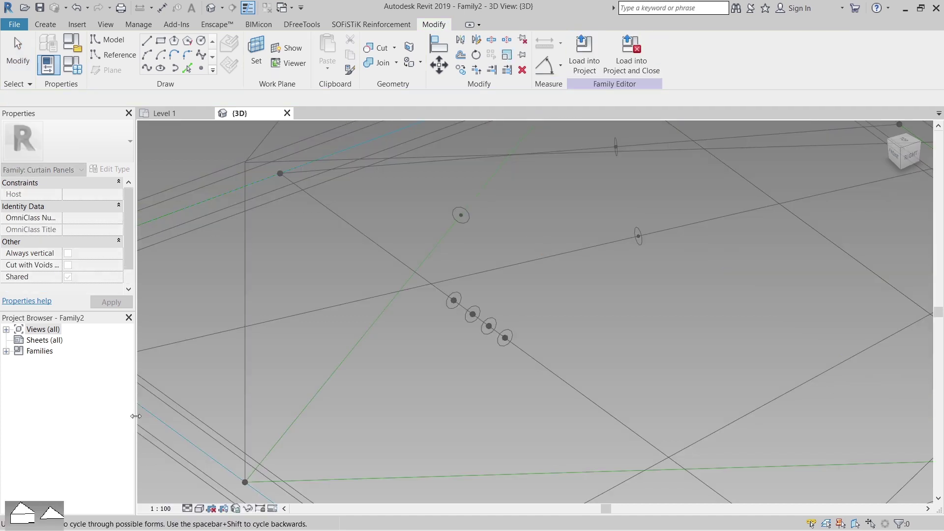
pyautogui.scroll(-4, 361, 348)
pyautogui.press('Escape')
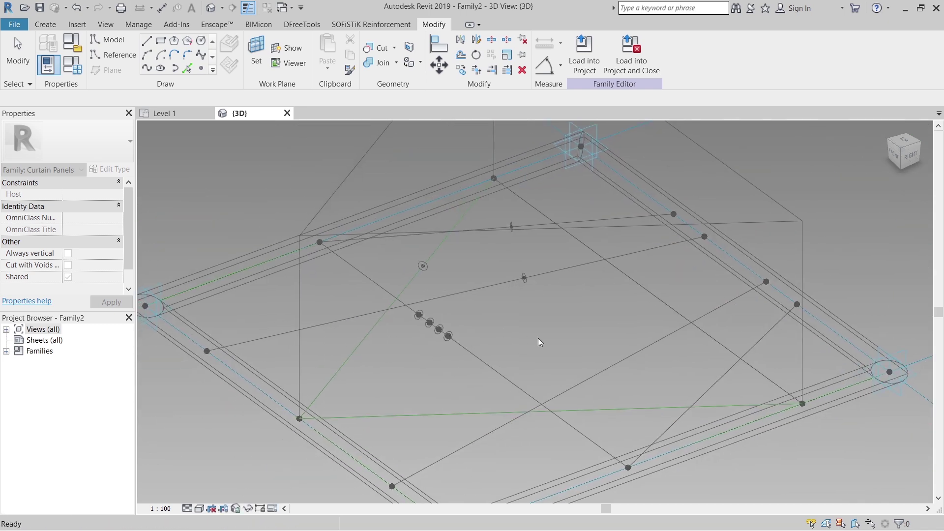
pyautogui.scroll(3, 371, 334)
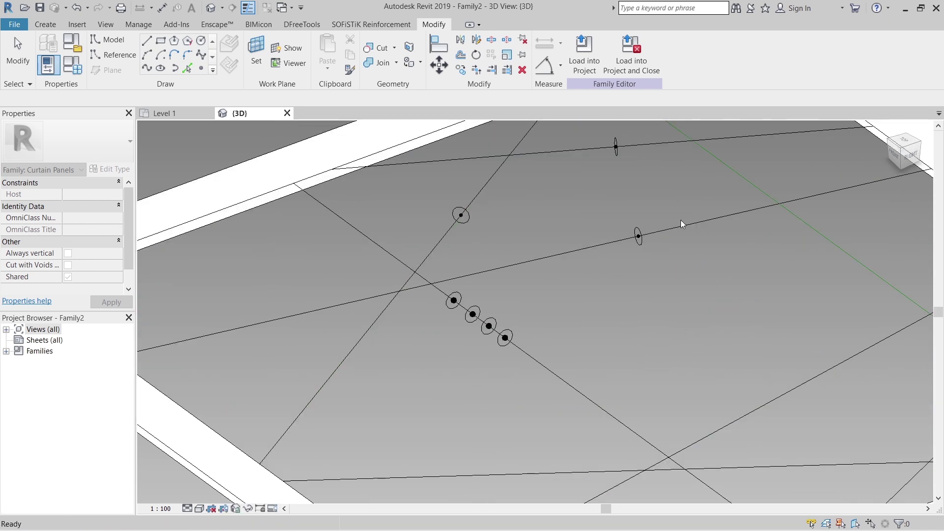
# - Convert the inner triangle's steep side and its base from model lines to reference lines
pyautogui.click(477, 199)
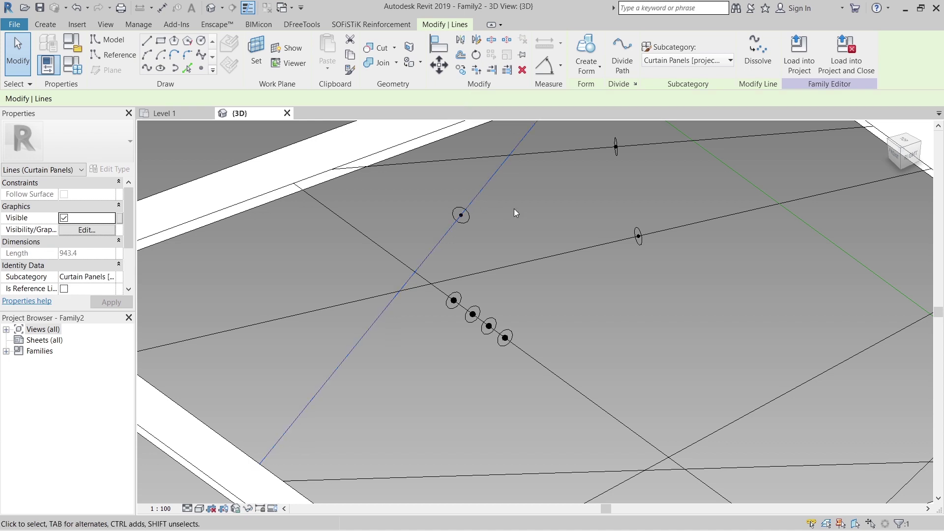
pyautogui.scroll(-2, 305, 191)
pyautogui.click(63, 289)
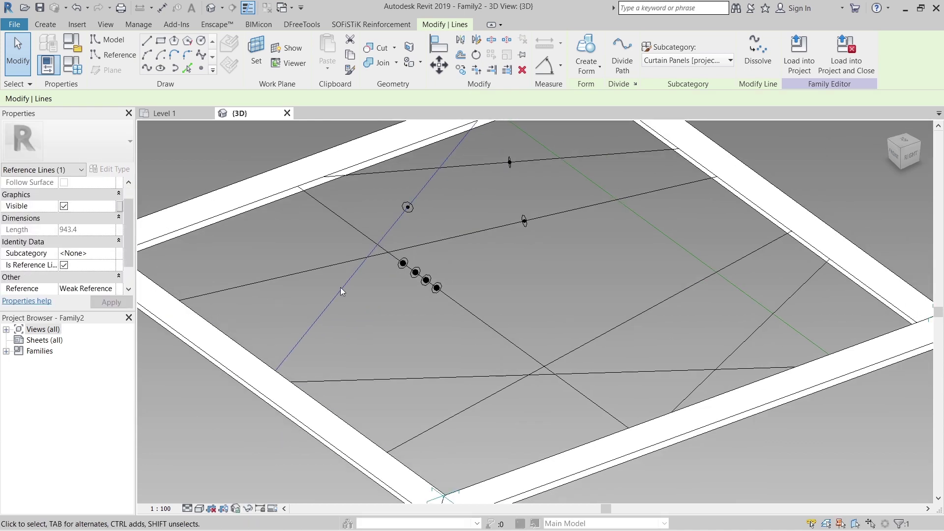
pyautogui.click(584, 331)
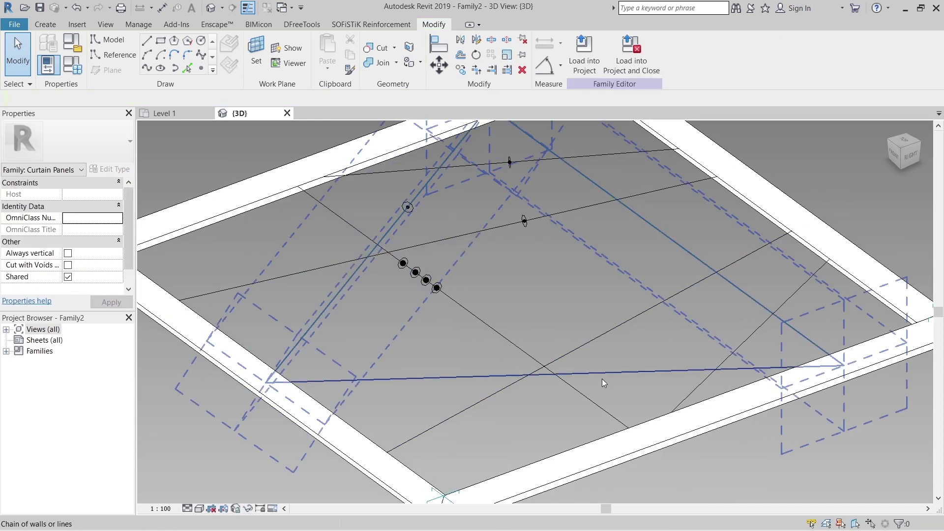
pyautogui.hotkey('ctrl', 'z')
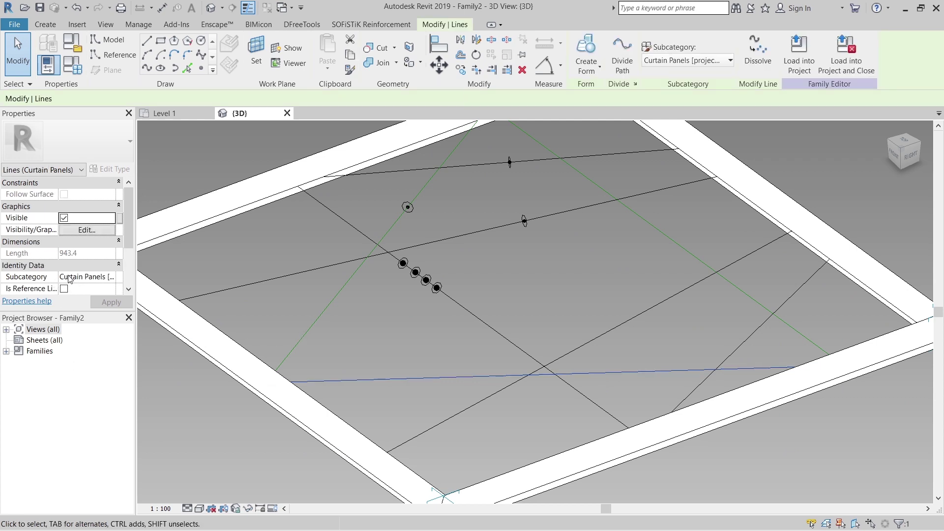
pyautogui.click(64, 289)
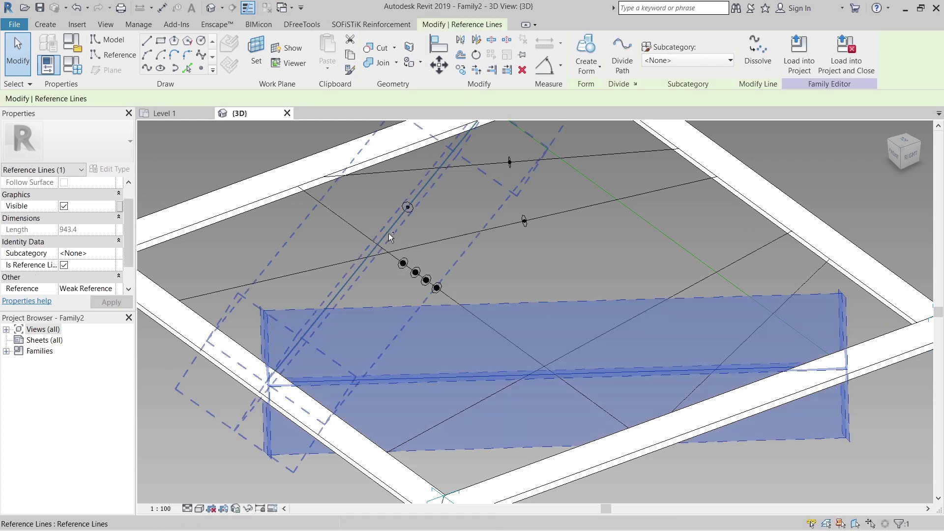
# - Create a solid form from the hosted circle and the inner triangle's chain of reference lines to model its tubes
pyautogui.keyDown('ctrl'); pyautogui.click(405, 220); pyautogui.keyUp('ctrl')
pyautogui.scroll(5, 418, 187)
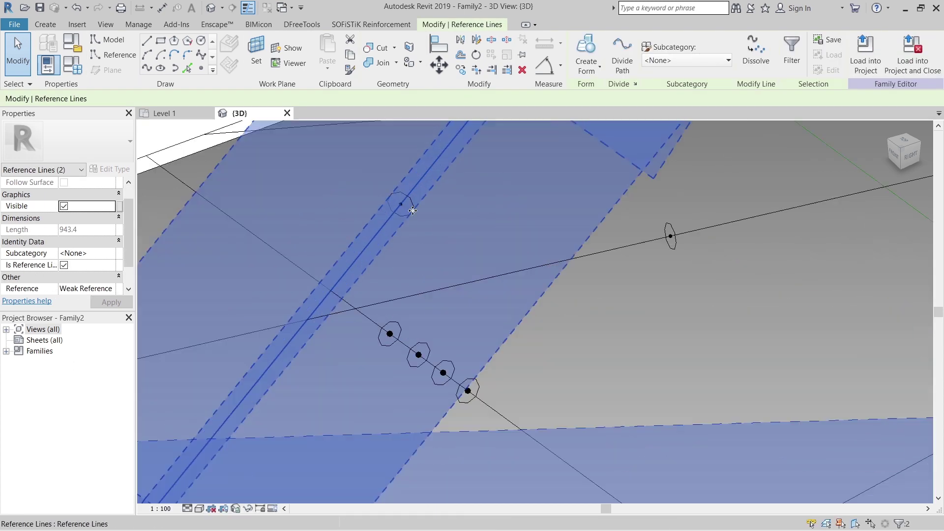
pyautogui.keyDown('ctrl'); pyautogui.click(575, 267); pyautogui.keyUp('ctrl')
pyautogui.scroll(-5, 580, 280)
pyautogui.keyDown('shift'); pyautogui.moveTo(579, 279); pyautogui.dragTo(541, 323, button='middle'); pyautogui.keyUp('shift')
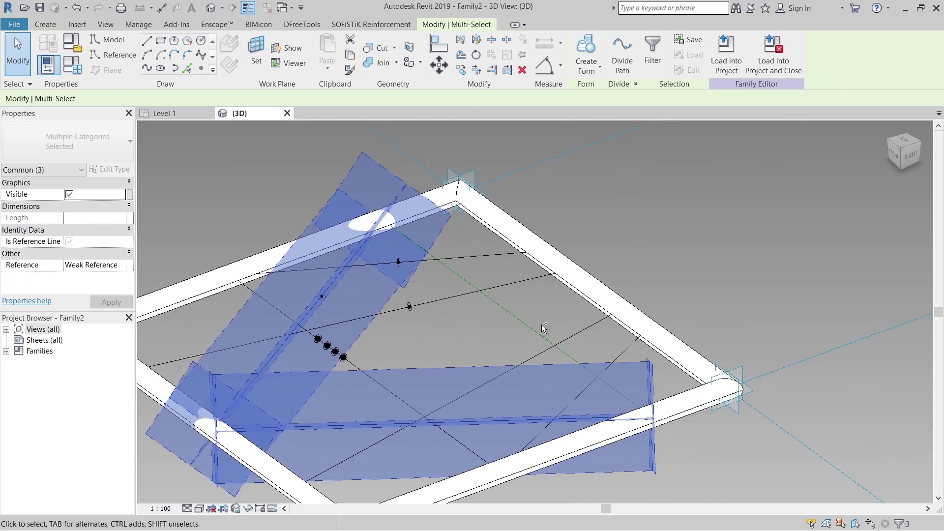
pyautogui.click(599, 71)
pyautogui.click(589, 88)
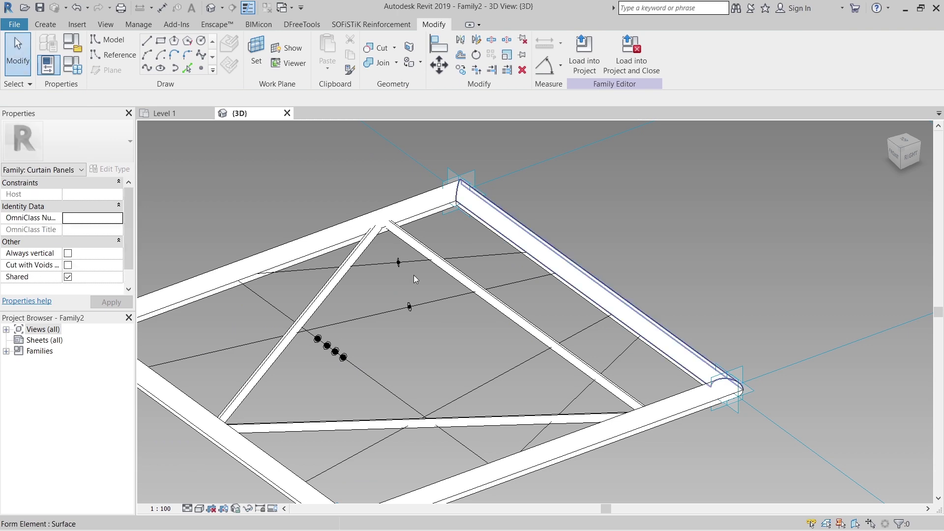
# - Create a solid tube from the hosted circle and the long line that crosses the inner triangle
pyautogui.scroll(-3, 459, 246)
pyautogui.moveTo(453, 344)
pyautogui.keyDown('shift'); pyautogui.mouseDown(button='middle')
pyautogui.moveTo(450, 364)
pyautogui.moveTo(457, 343)
pyautogui.mouseUp(button='middle'); pyautogui.keyUp('shift')
pyautogui.scroll(5, 349, 314)
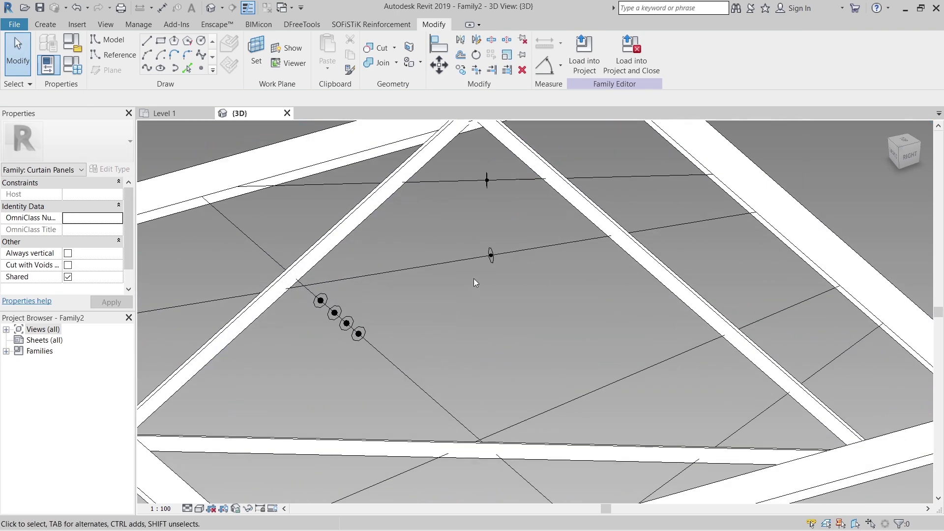
pyautogui.click(512, 253)
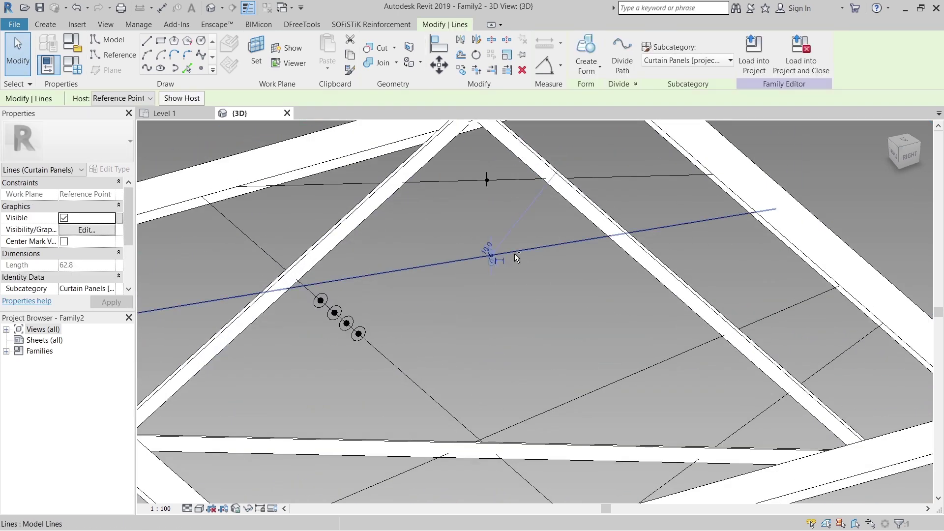
pyautogui.click(584, 71)
pyautogui.click(593, 85)
# - Select the circle hosted near the far corner together with its connected chain of lines as input for a tube
pyautogui.click(457, 181)
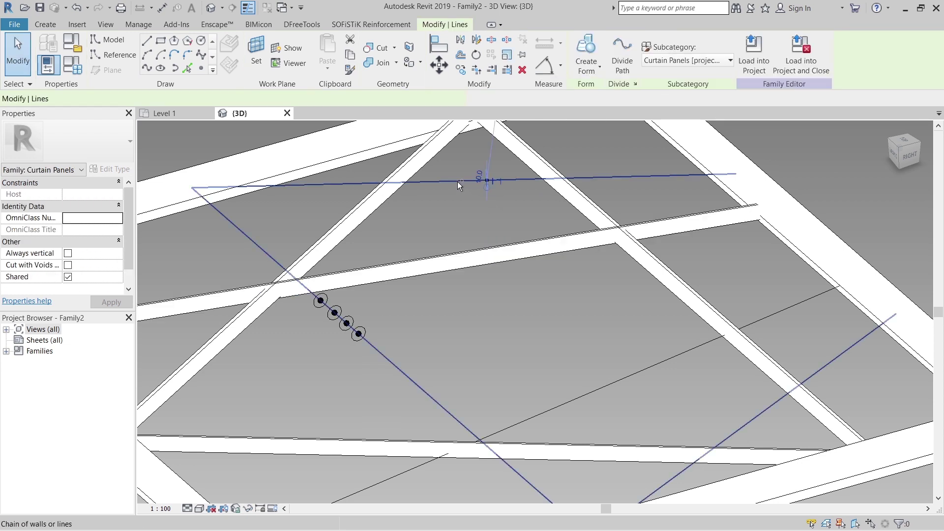
# - Create a solid bar from the separate circular profile and the model line that passes through its centre near the bars' apex
pyautogui.click(468, 208)
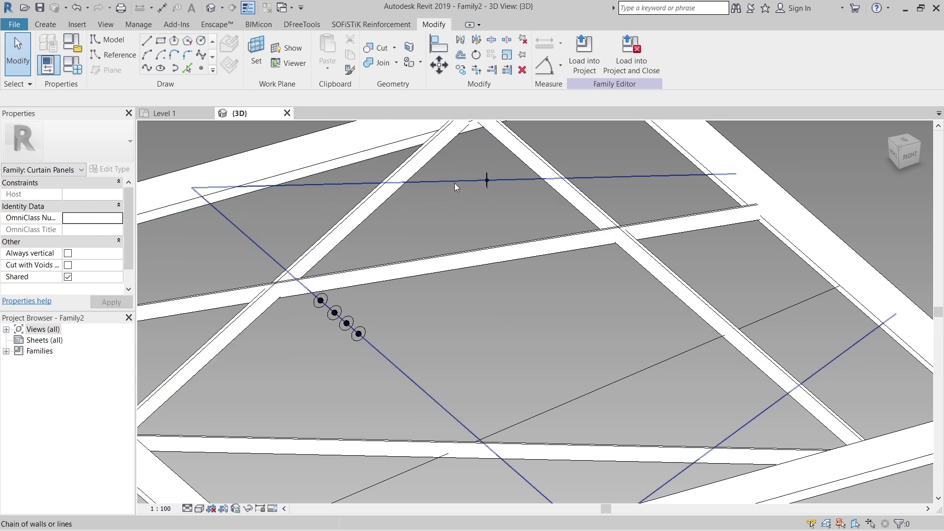
pyautogui.click(482, 193)
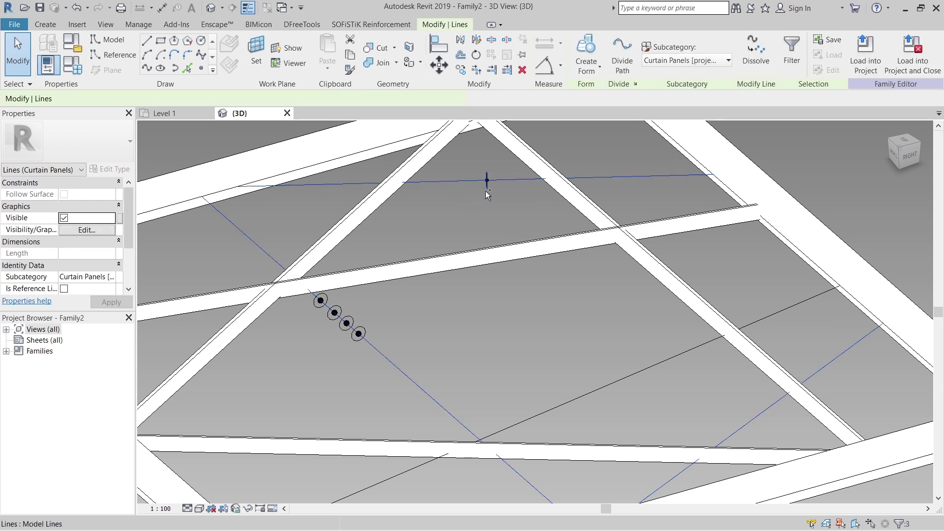
pyautogui.click(440, 206)
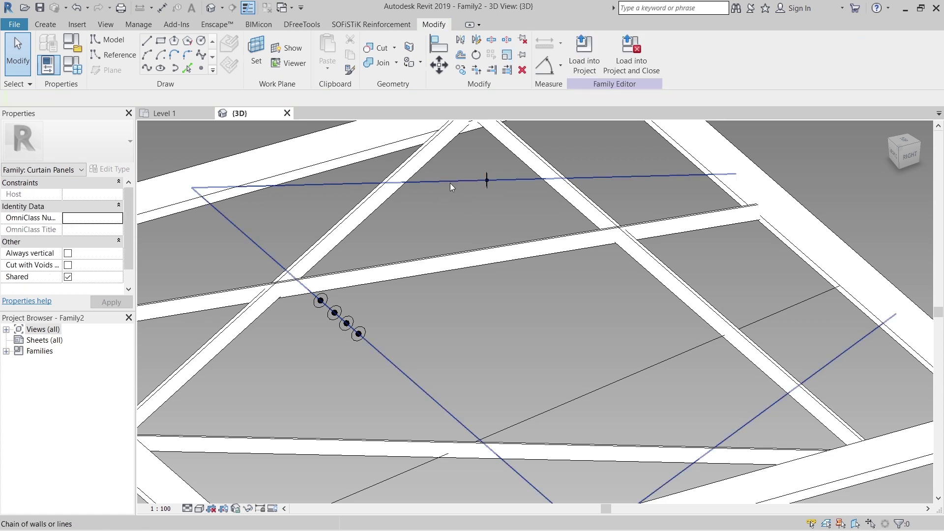
pyautogui.click(485, 196)
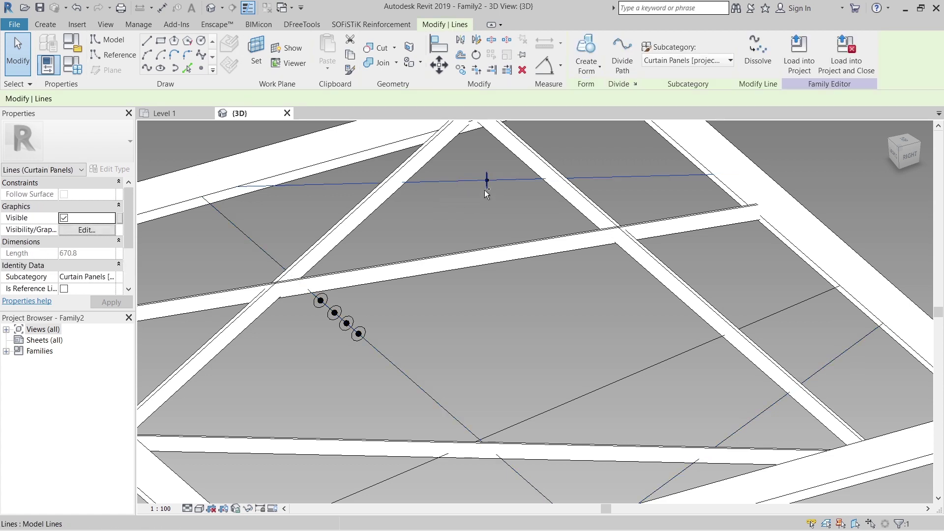
pyautogui.click(585, 69)
pyautogui.click(576, 91)
pyautogui.click(497, 276)
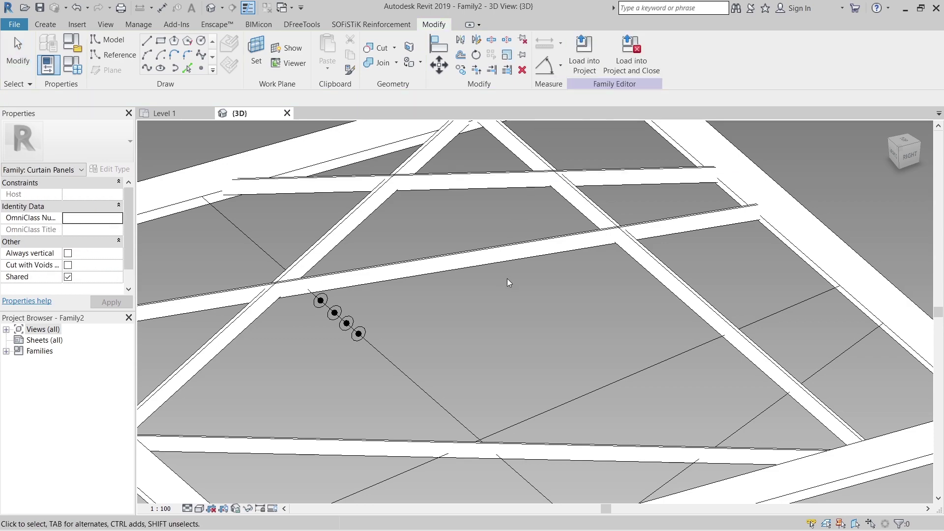
# - Rehost the end reference point of the row of four circular profiles onto the neighbouring long model line that crosses the panel
pyautogui.scroll(-2, 506, 279)
pyautogui.keyDown('shift'); pyautogui.moveTo(585, 327); pyautogui.dragTo(436, 404, button='middle'); pyautogui.keyUp('shift')
pyautogui.scroll(3, 531, 354)
pyautogui.scroll(4, 436, 344)
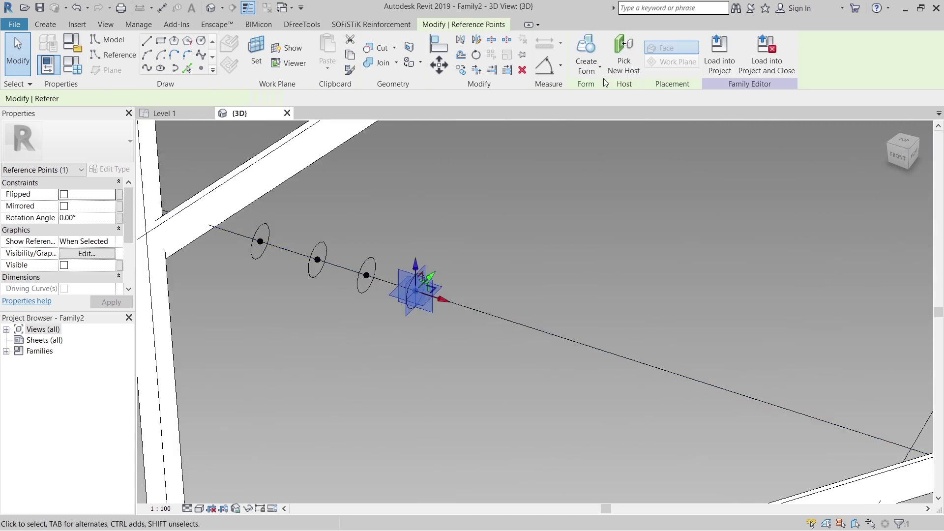
pyautogui.click(611, 61)
pyautogui.click(731, 256)
pyautogui.scroll(-3, 622, 257)
pyautogui.moveTo(545, 306); pyautogui.dragTo(430, 323, button='middle')
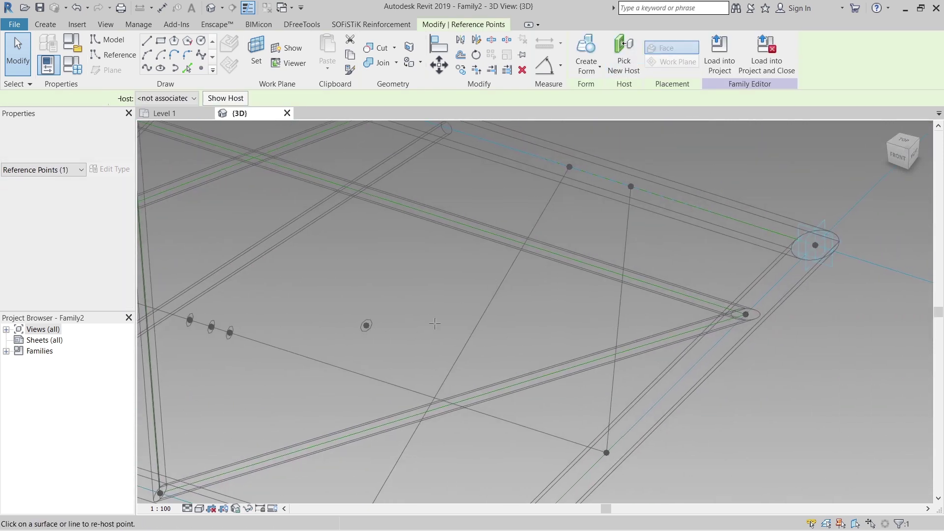
pyautogui.click(479, 321)
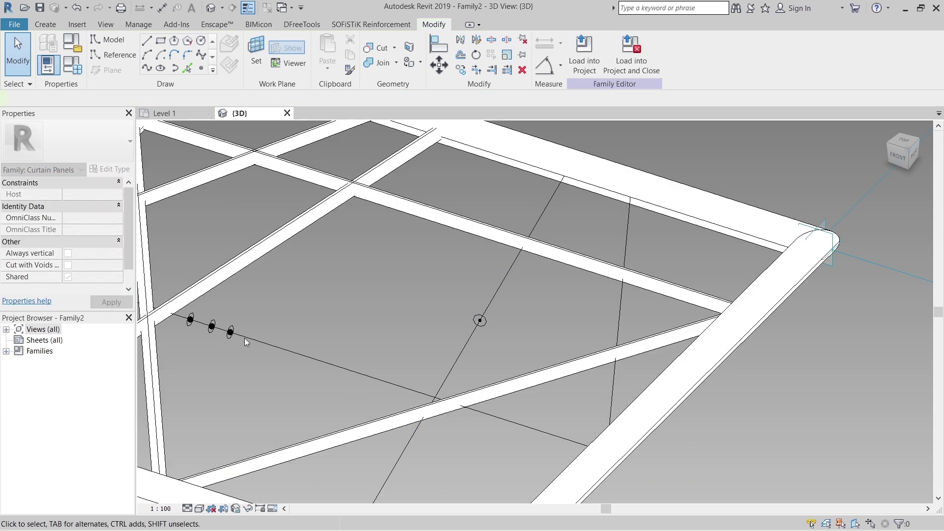
# - Rehost the next end reference point of the profile row onto the short model line near the panel corner
pyautogui.scroll(4, 234, 336)
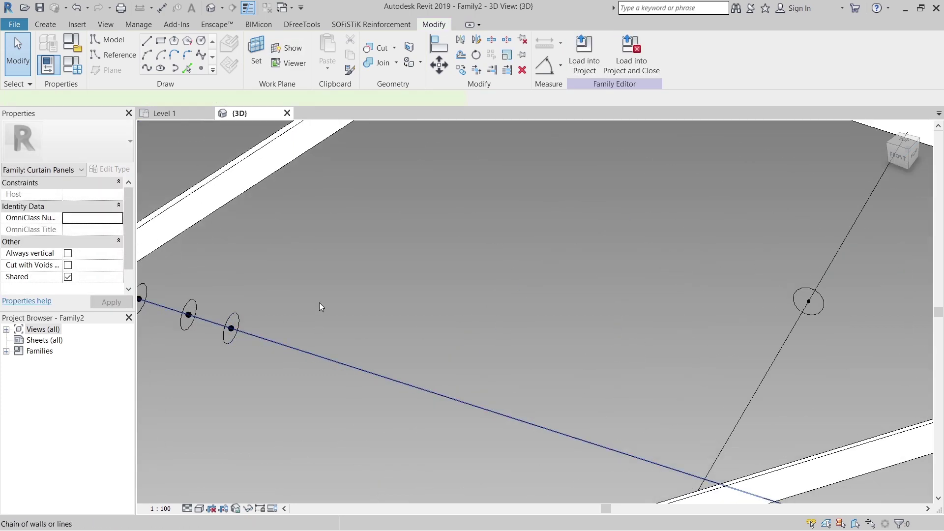
pyautogui.scroll(3, 231, 336)
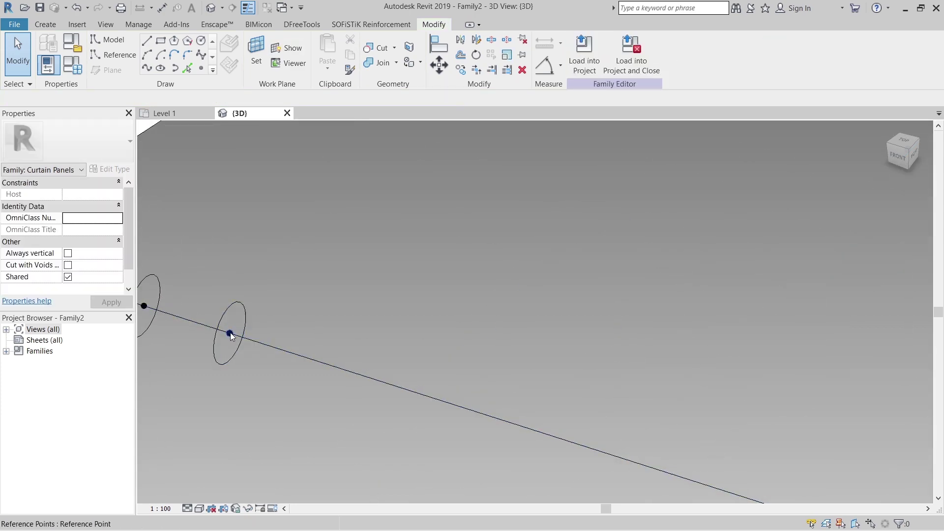
pyautogui.click(230, 333)
pyautogui.scroll(-6, 477, 286)
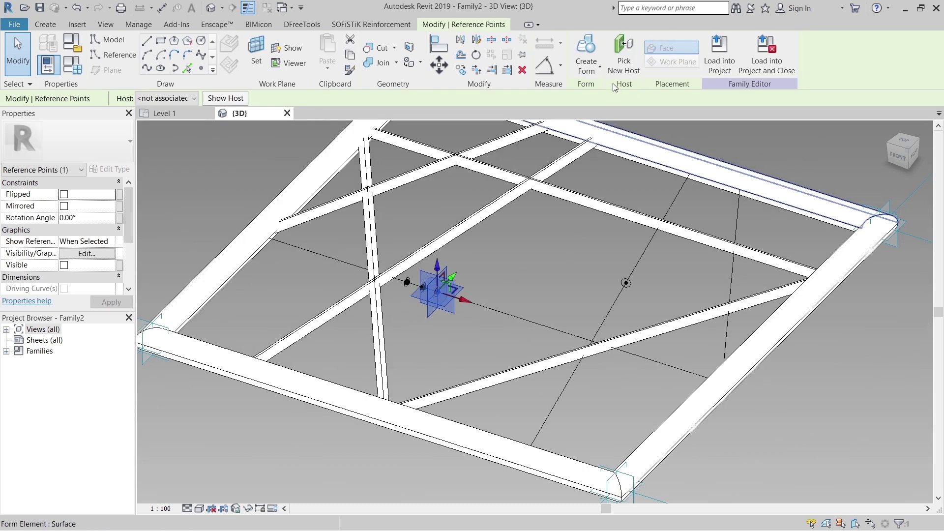
pyautogui.click(621, 64)
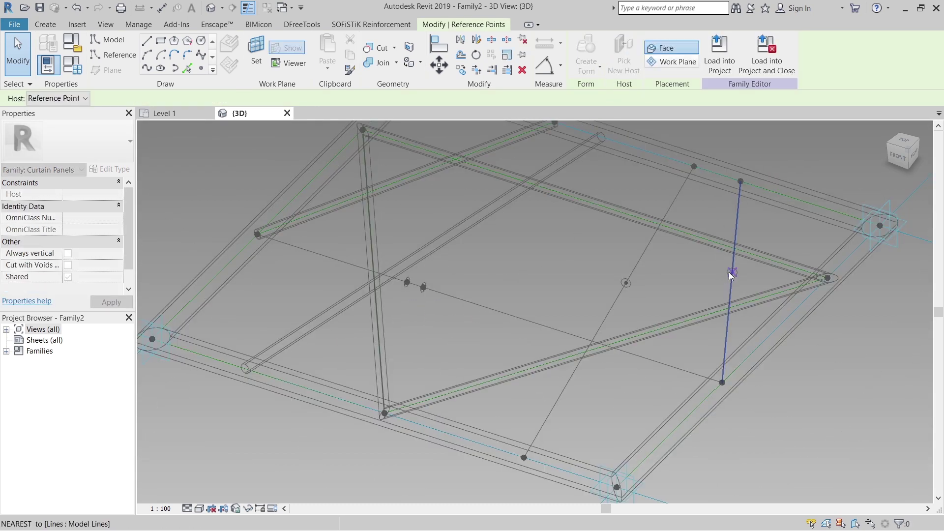
pyautogui.click(732, 271)
# - Delete the spare circular profile and its reference point, leaving one profile on the original line
pyautogui.scroll(5, 426, 309)
pyautogui.moveTo(402, 215); pyautogui.dragTo(498, 397)
pyautogui.press('Delete')
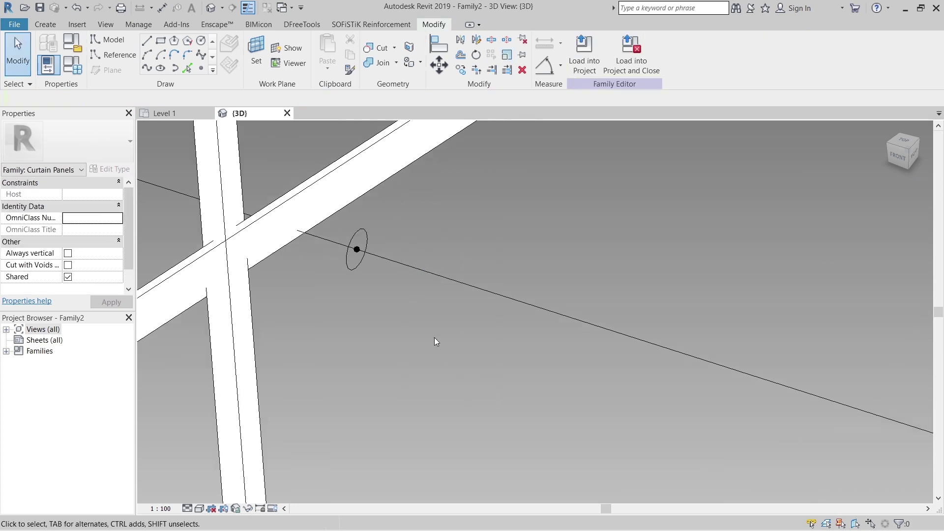
# - Create a solid bar from the remaining circular profile and the original model line hosting it
pyautogui.click(436, 274)
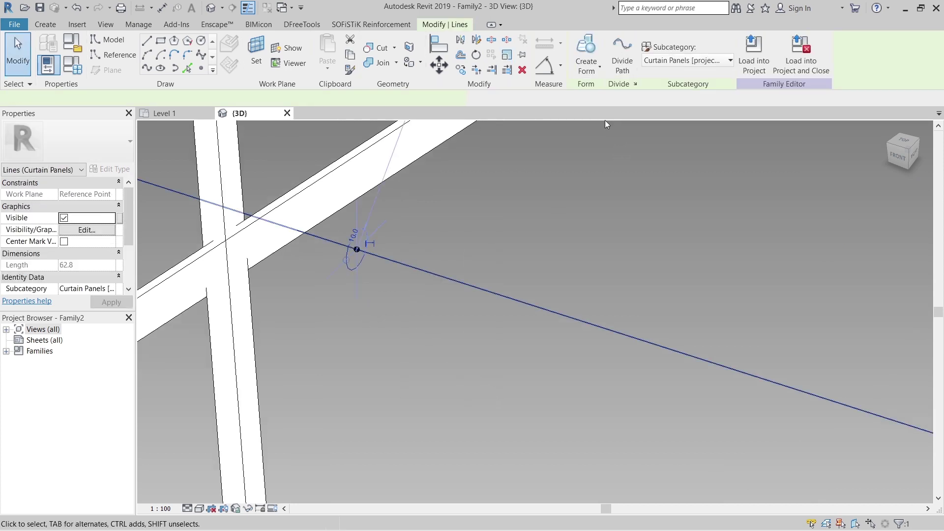
pyautogui.click(588, 74)
pyautogui.click(582, 88)
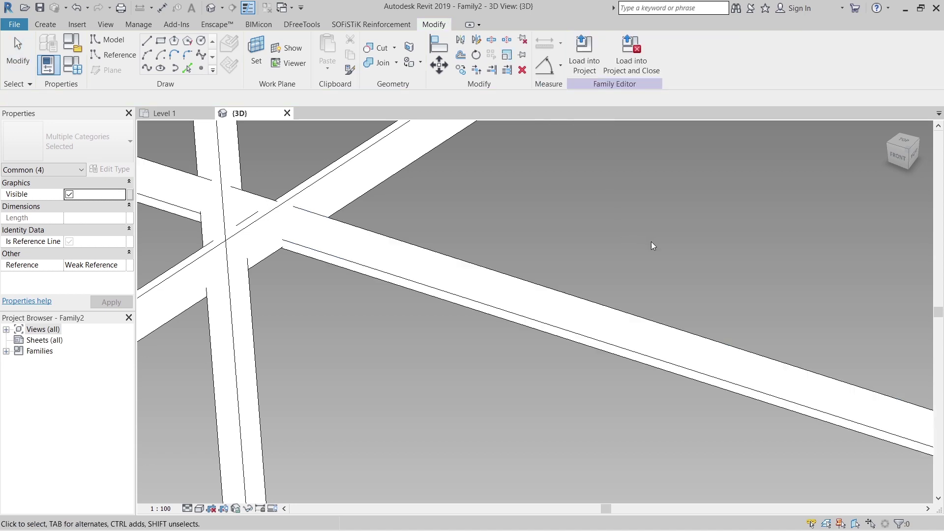
pyautogui.scroll(-3, 688, 251)
# - Create a solid bar from the circular profile and the last bare model line crossing the panel, then inspect the whole frame
pyautogui.keyDown('shift'); pyautogui.moveTo(712, 257); pyautogui.dragTo(549, 326, button='middle'); pyautogui.keyUp('shift')
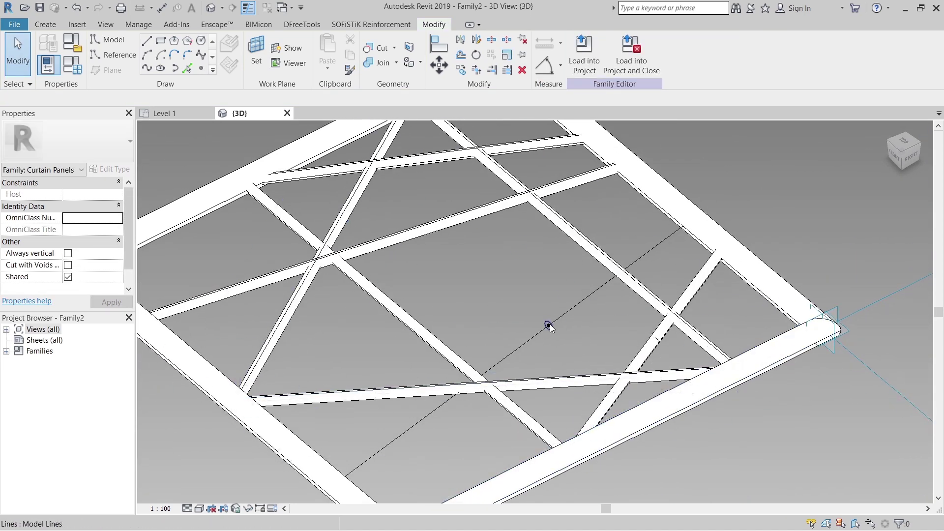
pyautogui.click(575, 308)
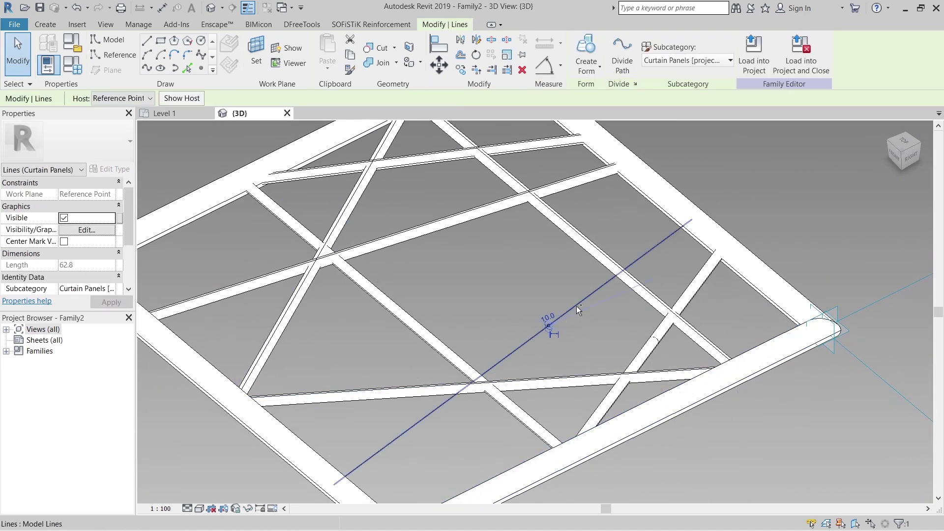
pyautogui.click(587, 74)
pyautogui.click(584, 87)
pyautogui.click(530, 246)
pyautogui.scroll(-4, 517, 299)
pyautogui.keyDown('shift'); pyautogui.moveTo(518, 299); pyautogui.dragTo(373, 393, button='middle'); pyautogui.keyUp('shift')
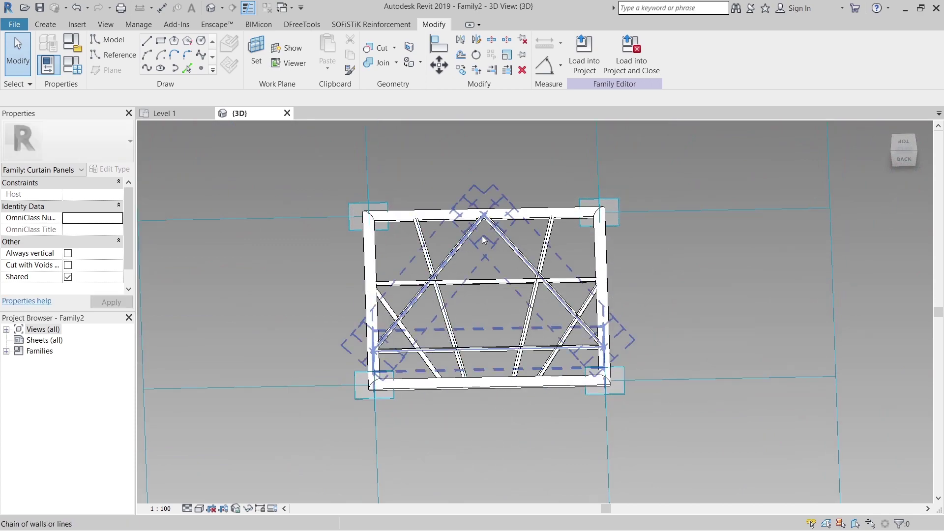
pyautogui.keyDown('shift'); pyautogui.moveTo(630, 352); pyautogui.dragTo(583, 383, button='middle'); pyautogui.keyUp('shift')
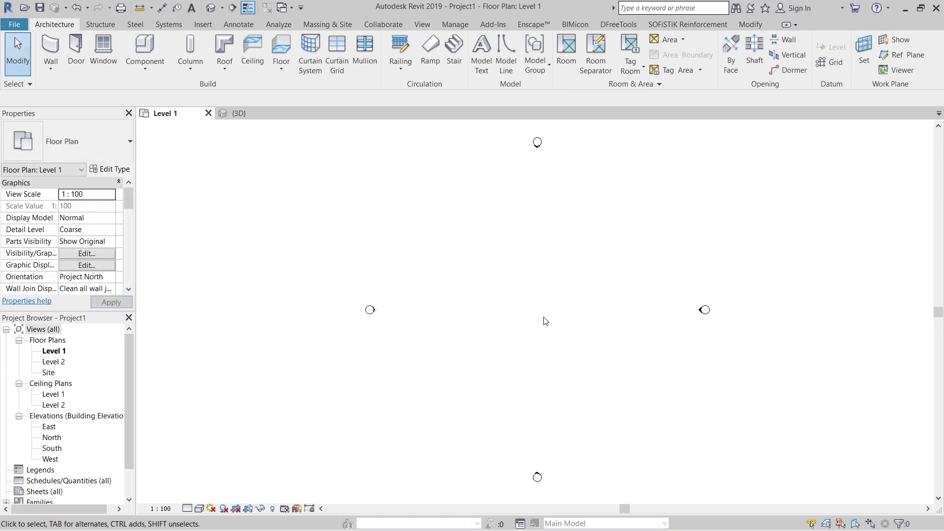
# - Start placing a wall on the project's Level 1 plan with the Curtain Wall Storefront type
pyautogui.scroll(-2, 544, 317)
pyautogui.moveTo(550, 316); pyautogui.dragTo(435, 327, button='middle')
pyautogui.click(51, 52)
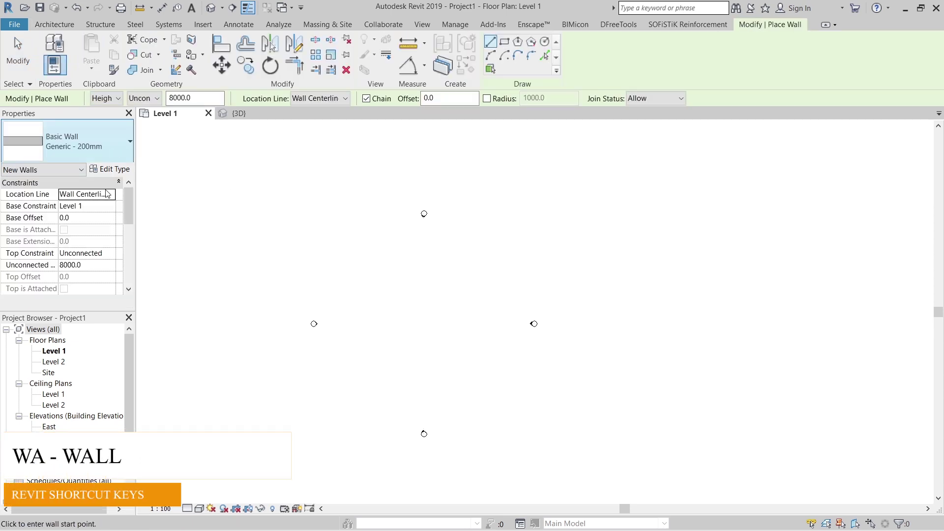
pyautogui.click(116, 152)
pyautogui.scroll(-2, 91, 344)
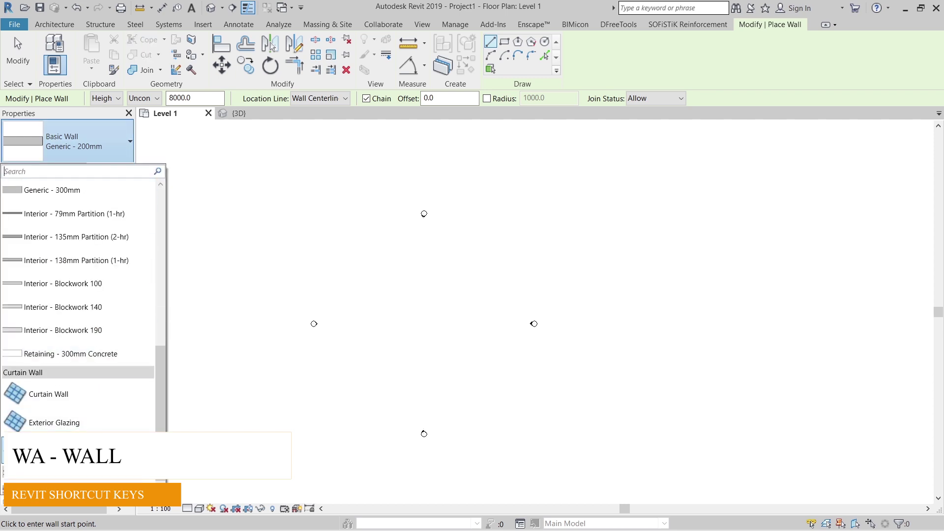
pyautogui.click(54, 450)
pyautogui.scroll(3, 402, 328)
pyautogui.scroll(1, 402, 328)
# - Draw one horizontal Storefront curtain wall 8000 mm long between the elevation markers and end wall placement
pyautogui.moveTo(413, 331); pyautogui.dragTo(390, 314, button='middle')
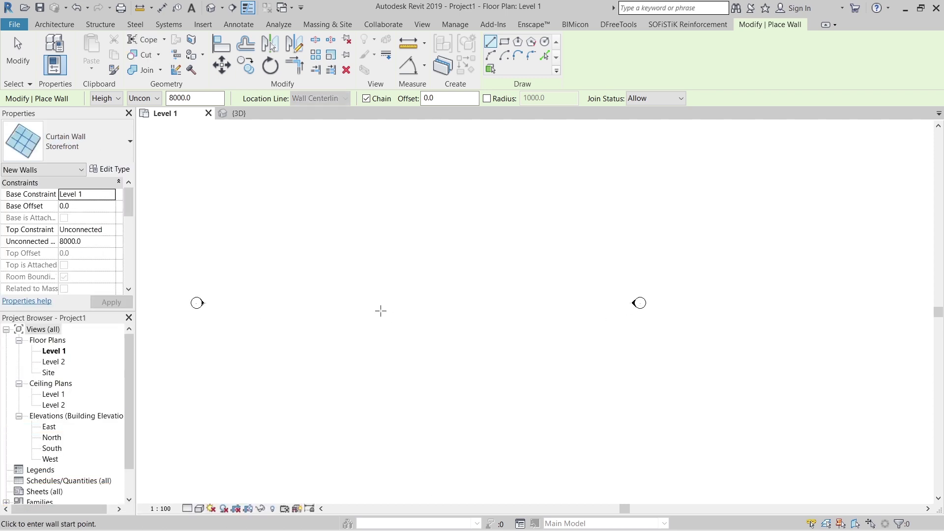
pyautogui.click(326, 273)
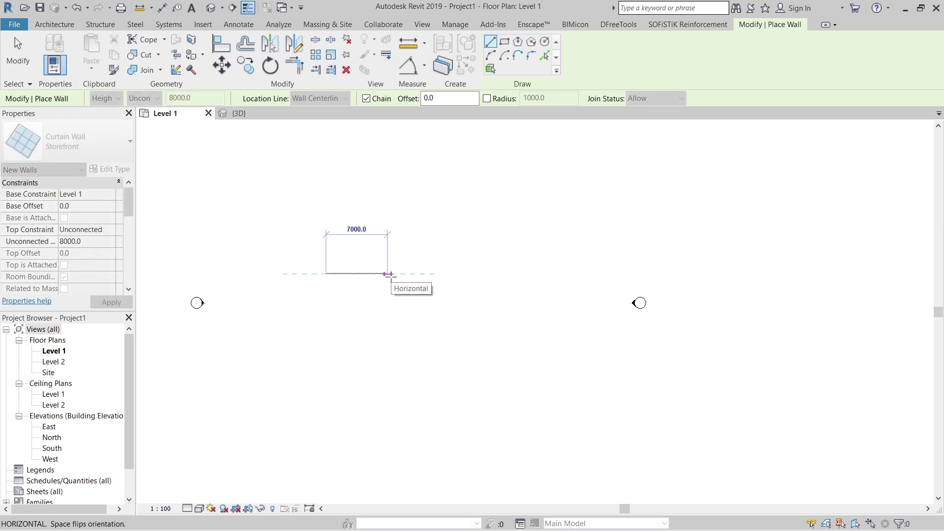
pyautogui.click(397, 300)
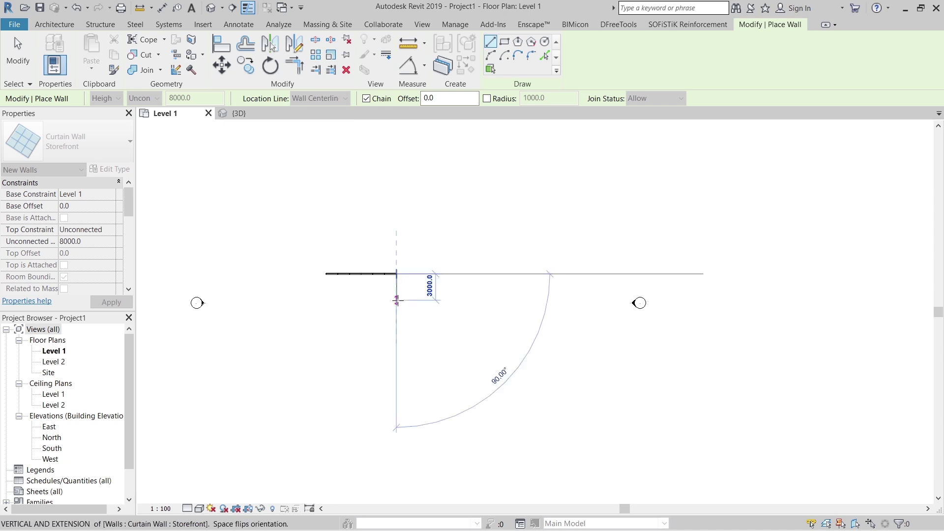
pyautogui.press('Escape')
pyautogui.press('Escape')
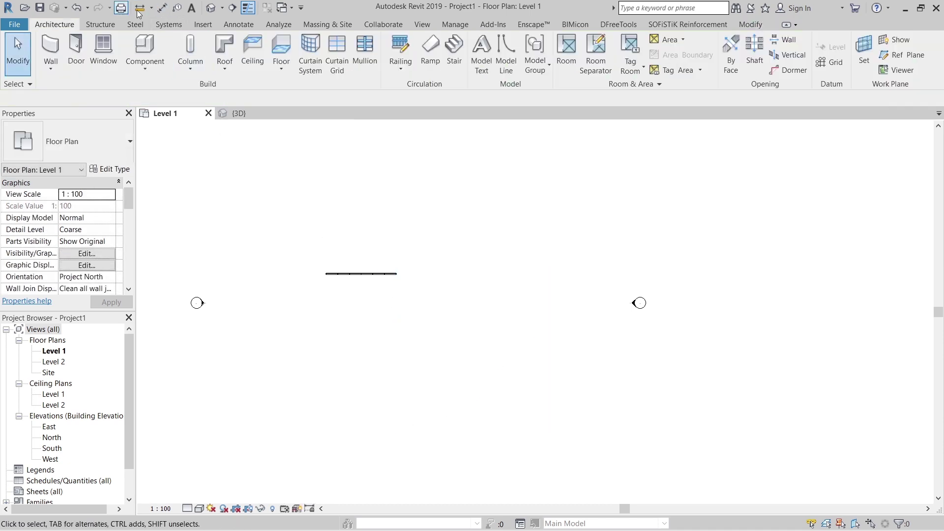
# - Open the default 3D view and bring up the type properties of the Storefront curtain wall
pyautogui.click(210, 11)
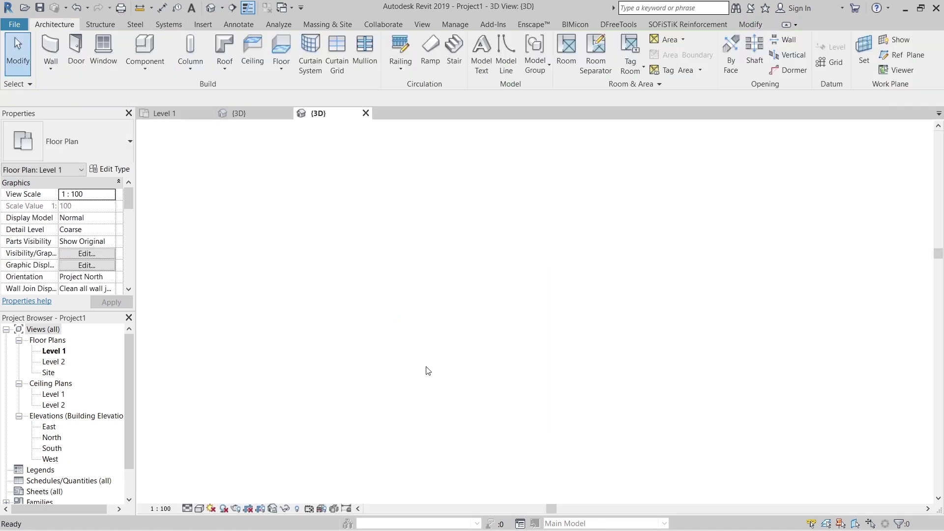
pyautogui.scroll(2, 481, 352)
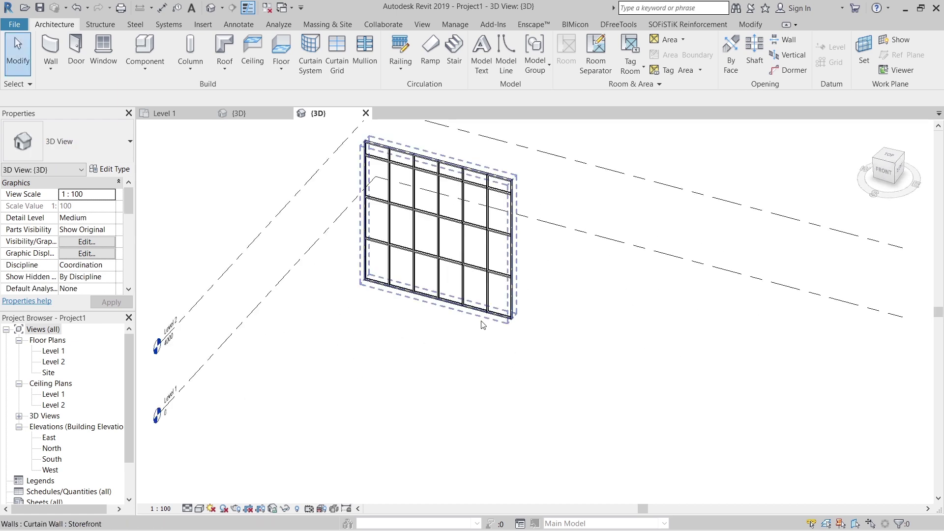
pyautogui.click(481, 321)
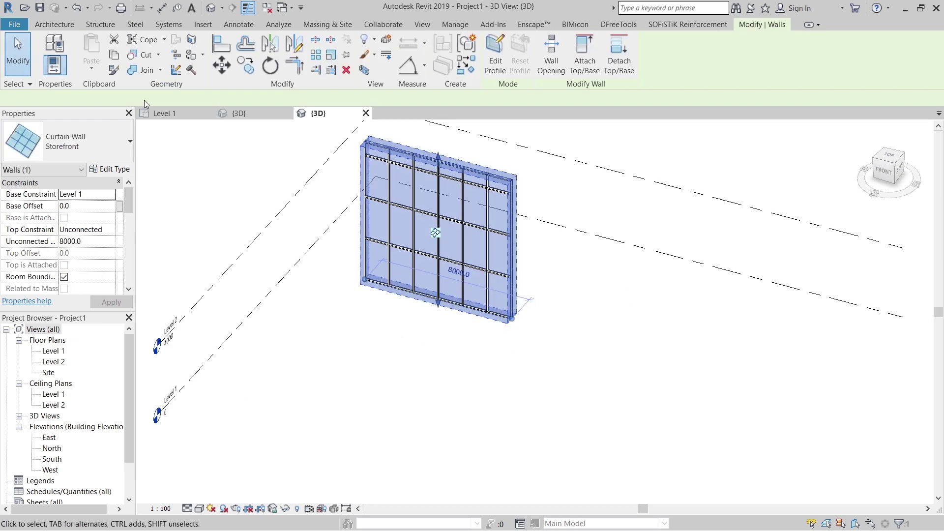
pyautogui.click(113, 170)
pyautogui.scroll(-2, 217, 228)
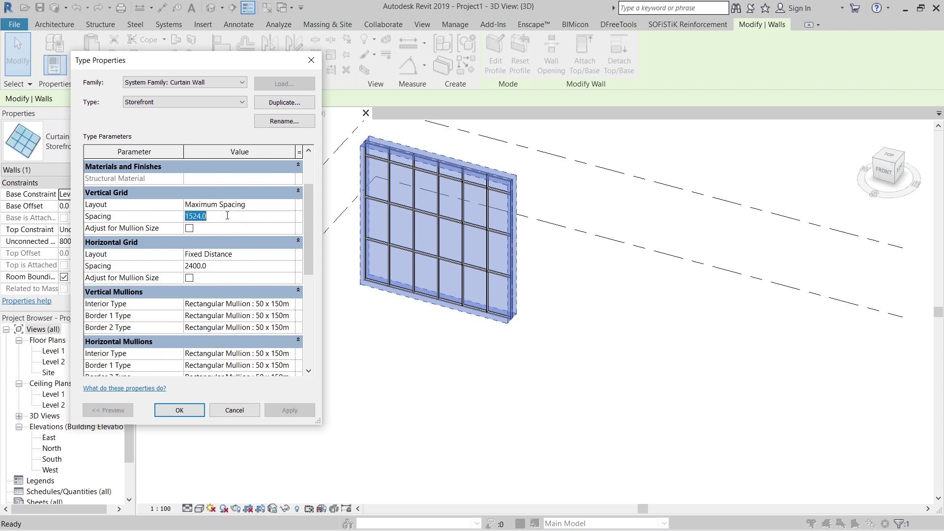
# - Set the Storefront type's vertical and horizontal grid spacing to 1000 and apply it
pyautogui.write('1000.0')
pyautogui.click(251, 269)
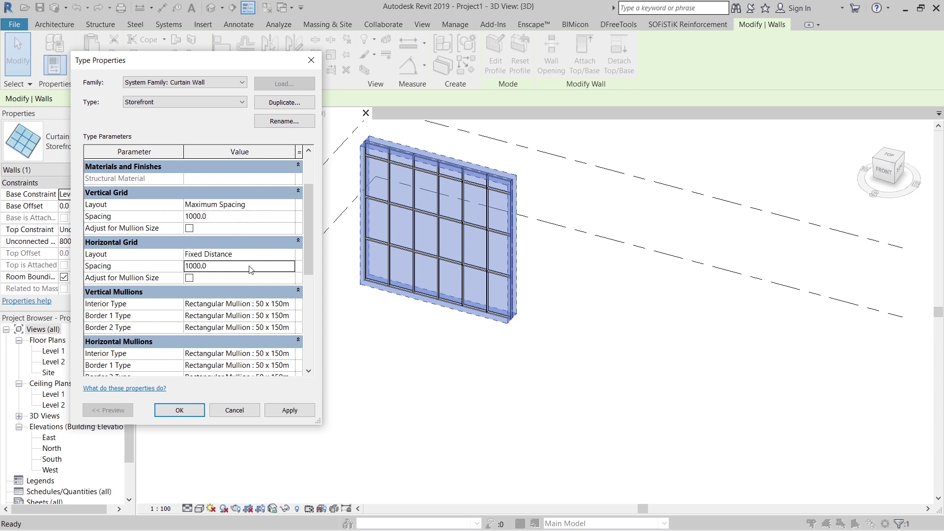
pyautogui.click(298, 412)
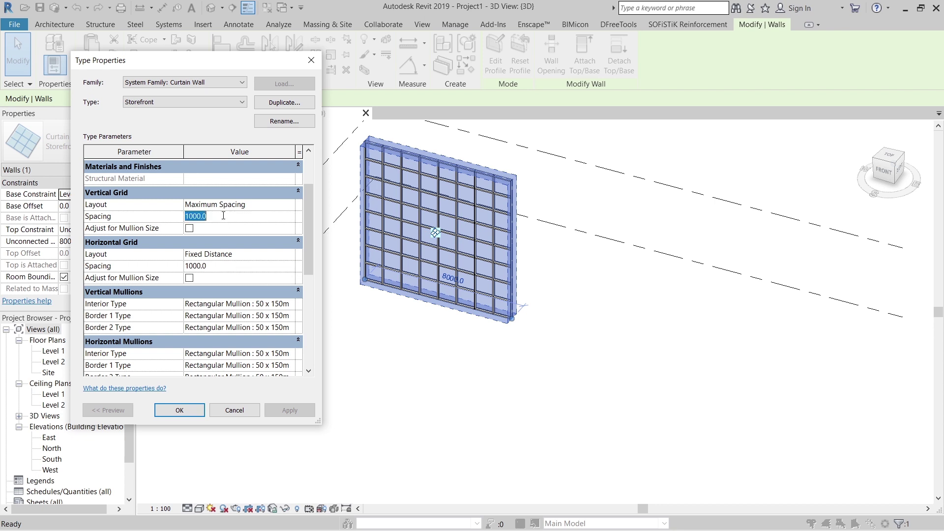
# - Set the Storefront type's vertical and horizontal grid spacing to 2000 and apply it
pyautogui.write('2000.0')
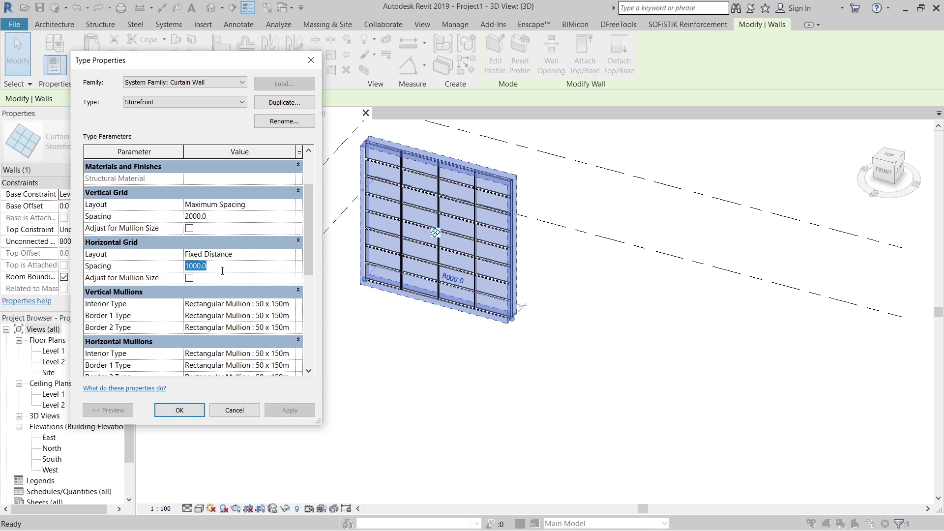
pyautogui.press('Return')
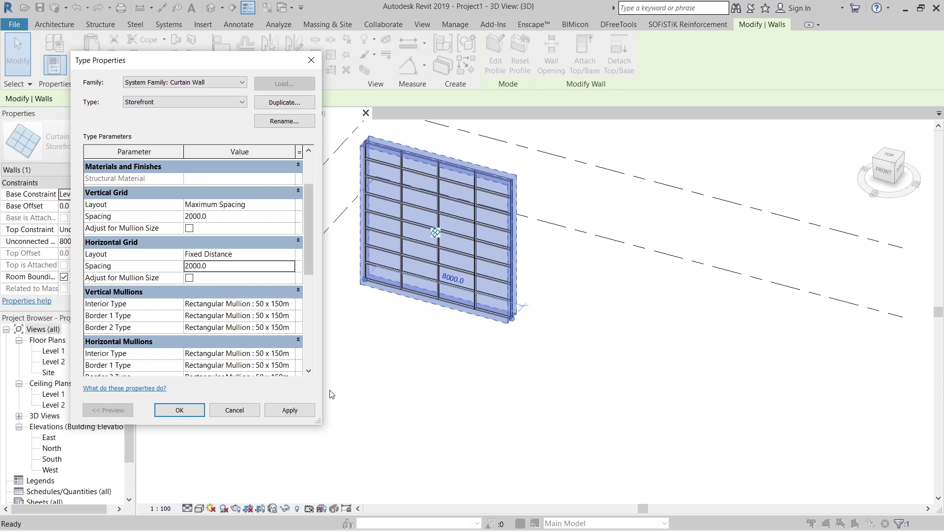
pyautogui.click(290, 410)
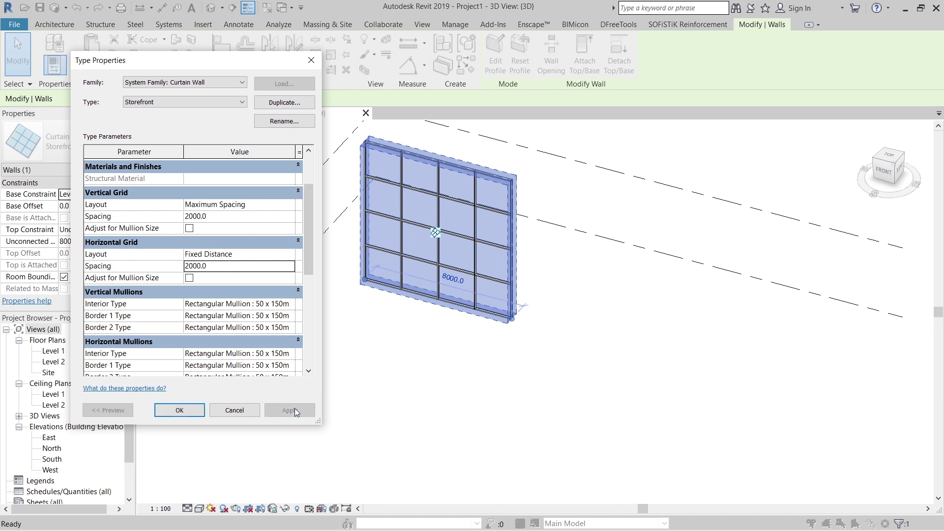
# - Set the Storefront type's vertical grid spacing to 1000, accept the type properties and deselect the wall
pyautogui.click(213, 216)
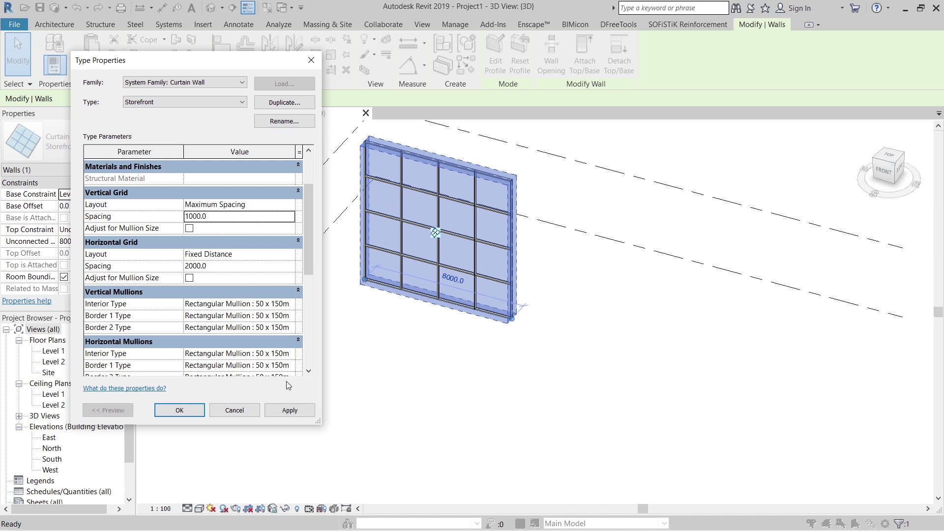
pyautogui.click(290, 411)
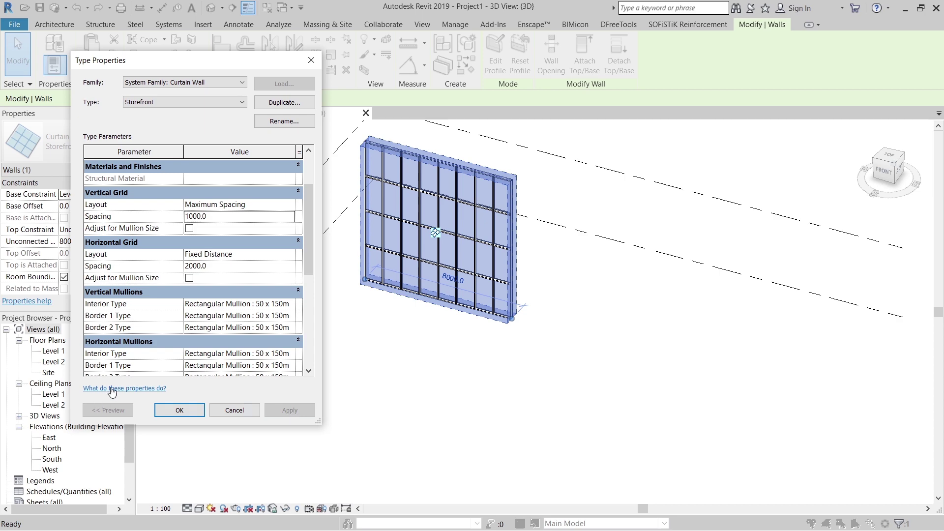
pyautogui.click(178, 411)
pyautogui.click(541, 325)
# - Select every 50 x 150mm mullion in the curtain wall, unpin them all and clear the selection
pyautogui.keyDown('shift'); pyautogui.moveTo(541, 324); pyautogui.dragTo(563, 314, button='middle'); pyautogui.keyUp('shift')
pyautogui.scroll(4, 516, 216)
pyautogui.moveTo(524, 241); pyautogui.dragTo(647, 380, button='middle')
pyautogui.click(563, 278)
pyautogui.scroll(-5, 632, 267)
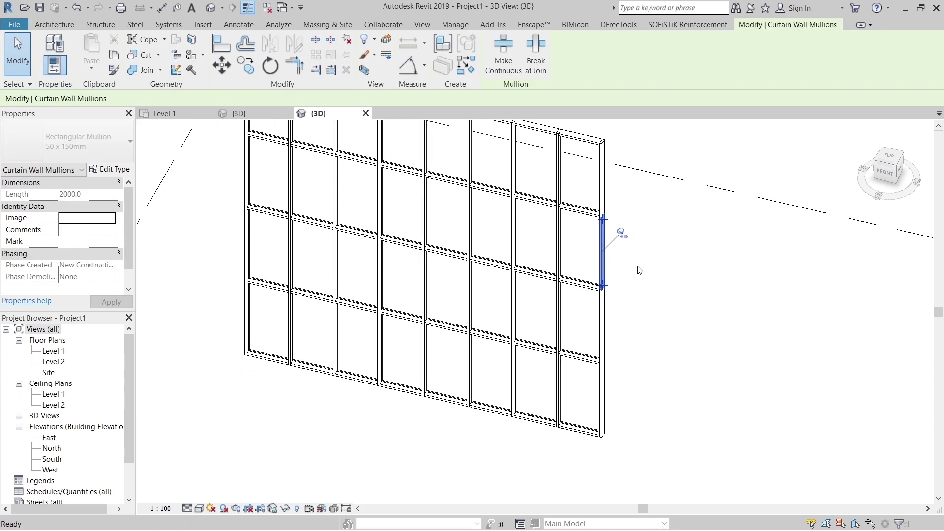
pyautogui.press('s')
pyautogui.press('a')
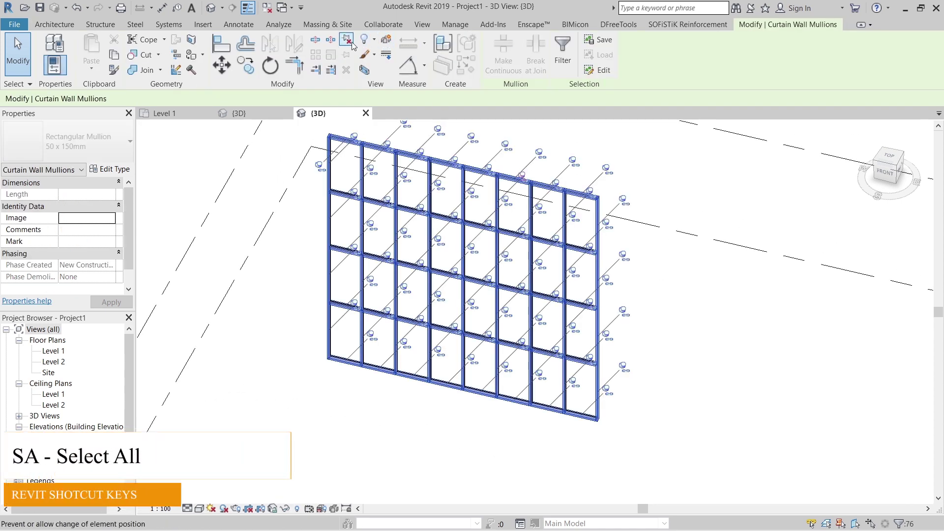
pyautogui.press('Escape')
# - Duplicate the type of the uppermost mullion on the wall's right edge and rename the copy 400 THk
pyautogui.keyDown('shift'); pyautogui.moveTo(599, 169); pyautogui.dragTo(636, 350, button='middle'); pyautogui.keyUp('shift')
pyautogui.scroll(3, 617, 270)
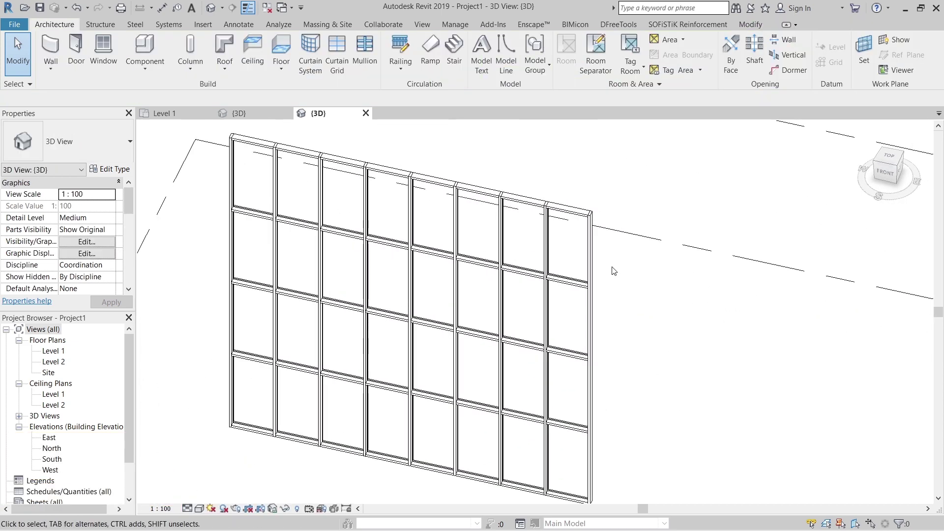
pyautogui.click(595, 262)
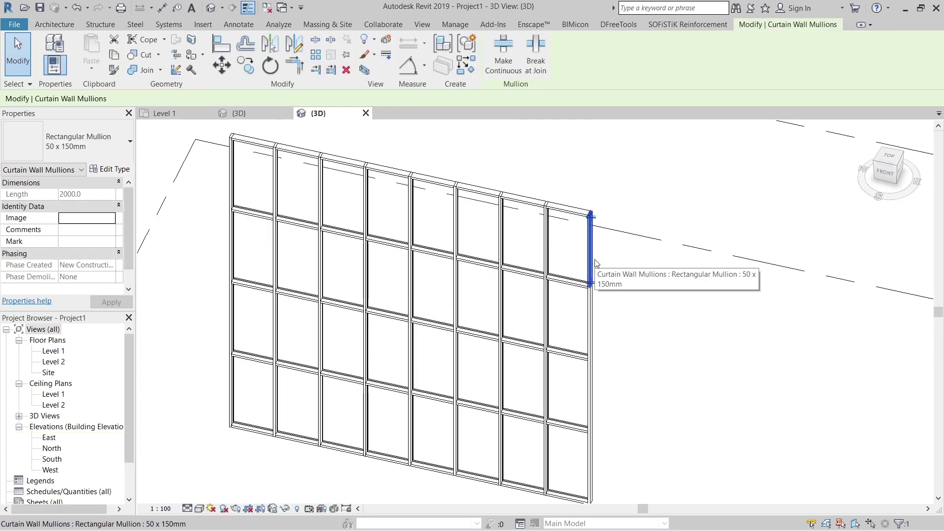
pyautogui.click(111, 169)
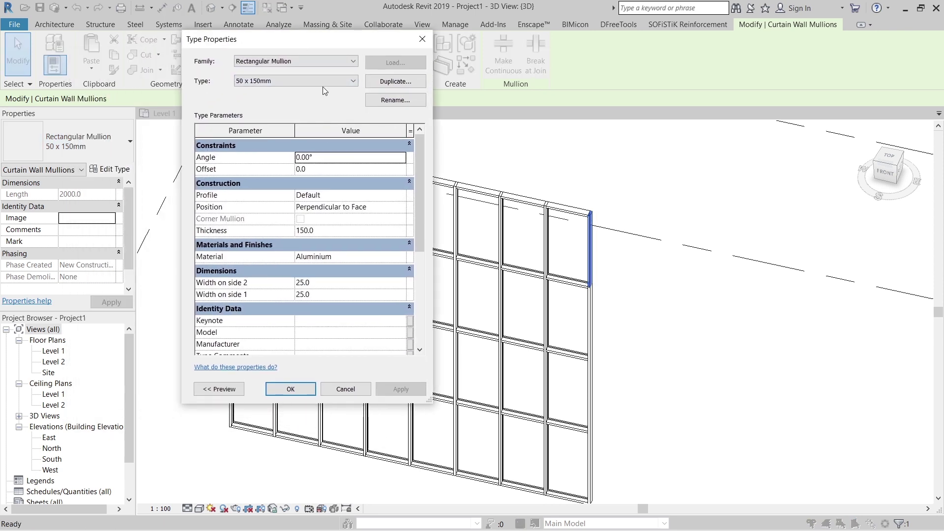
pyautogui.moveTo(331, 40); pyautogui.dragTo(382, 82)
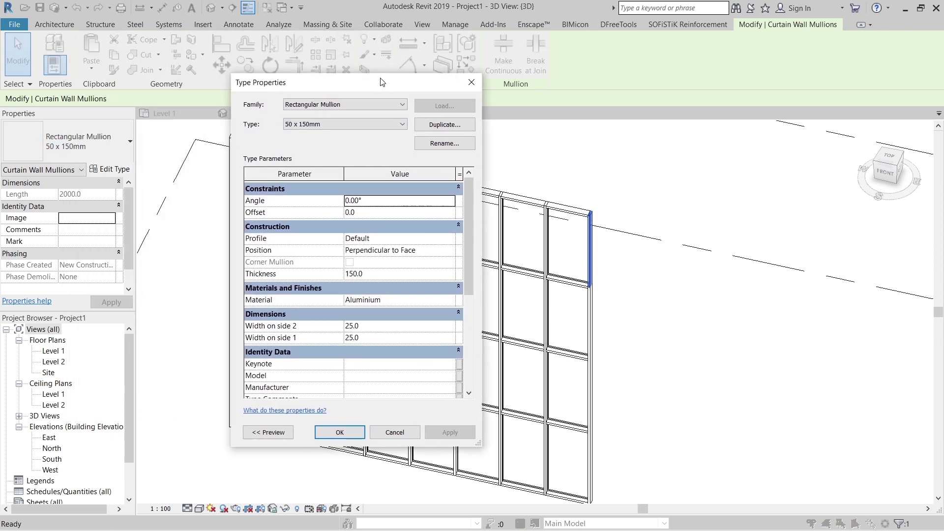
pyautogui.click(444, 125)
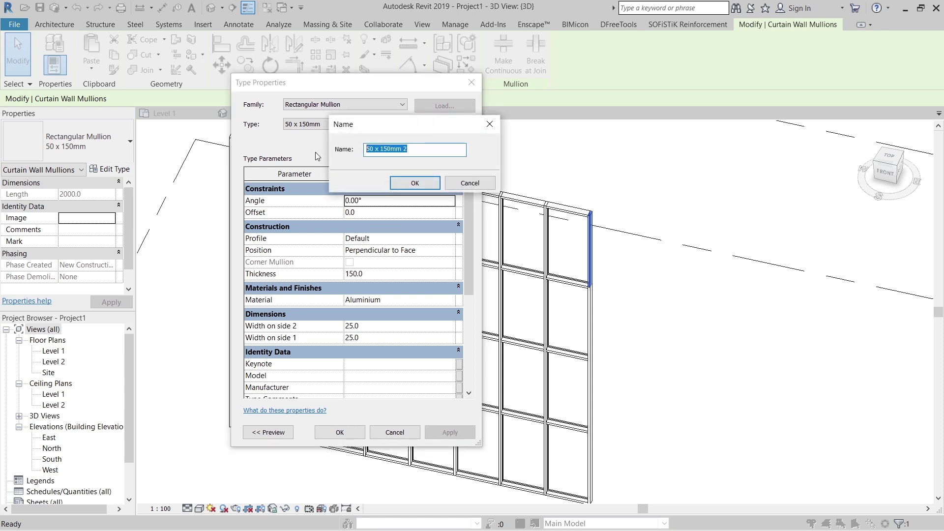
pyautogui.press('Return')
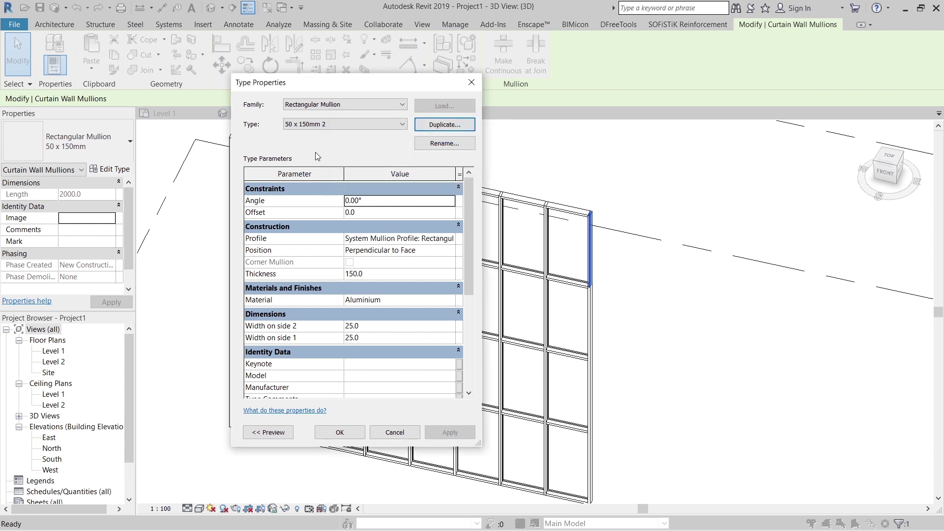
pyautogui.click(460, 146)
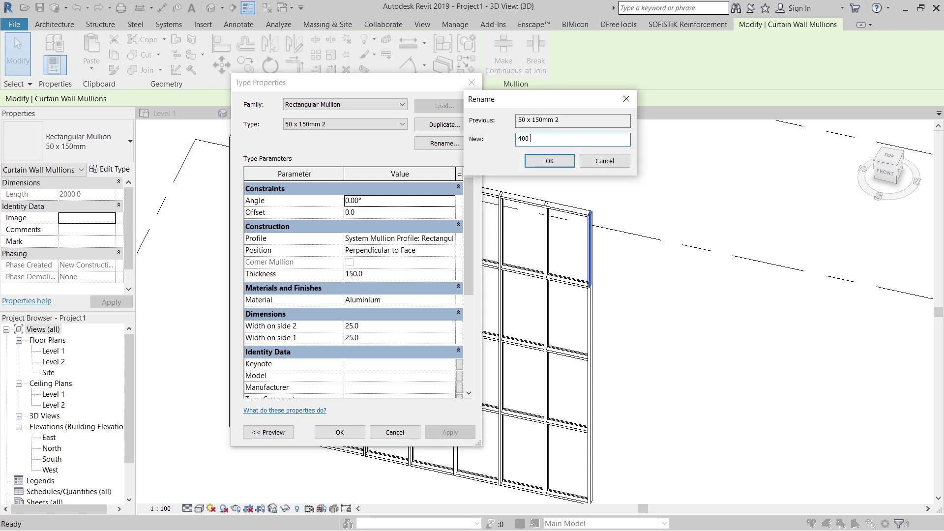
pyautogui.press('Return')
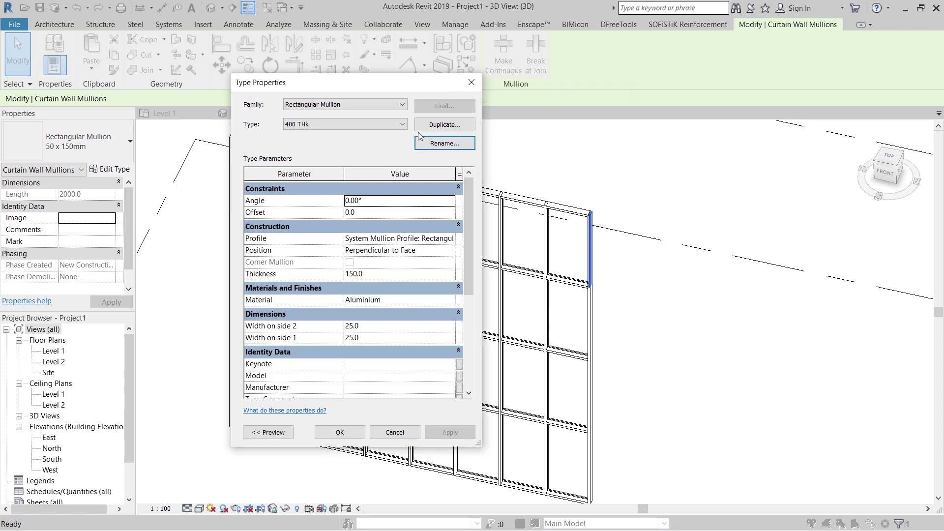
# - Set the 400 THk mullion type's thickness to 400 and offset to -100, and accept it for the selected mullion
pyautogui.click(379, 274)
pyautogui.write('400.0')
pyautogui.click(384, 212)
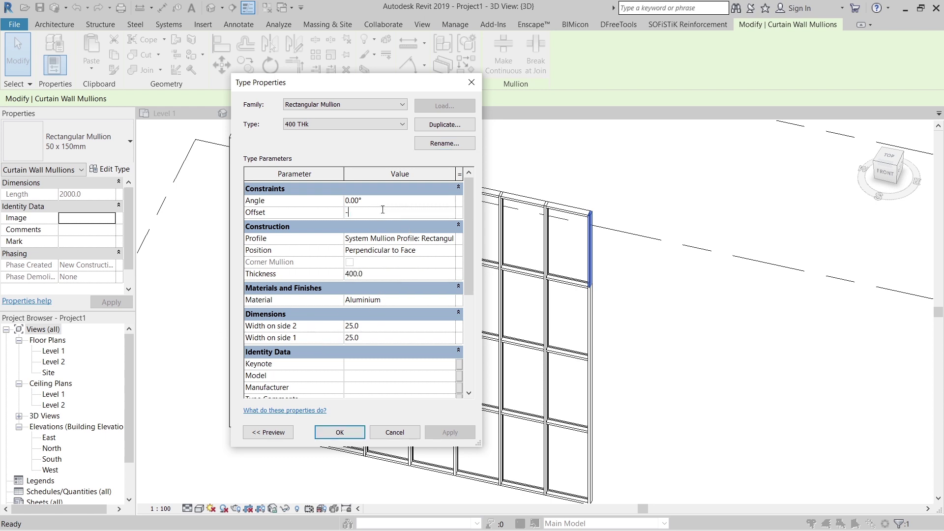
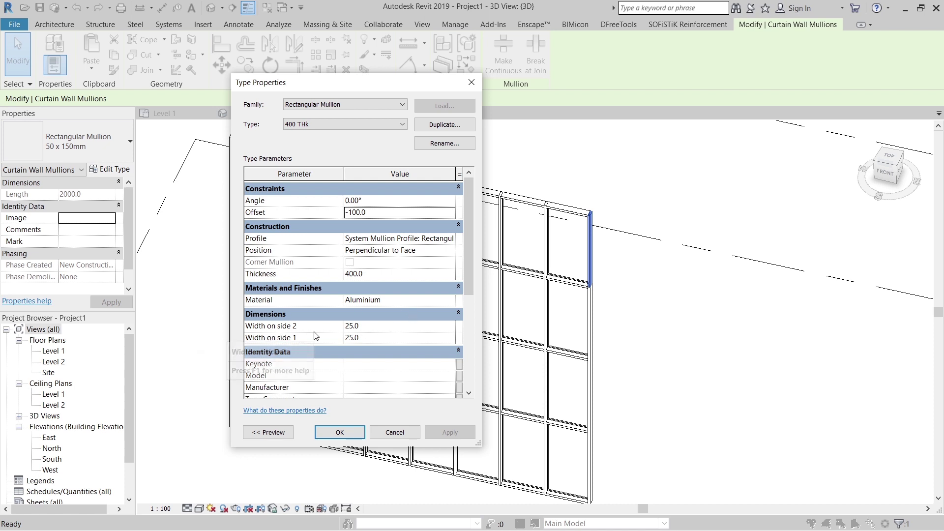
pyautogui.click(333, 437)
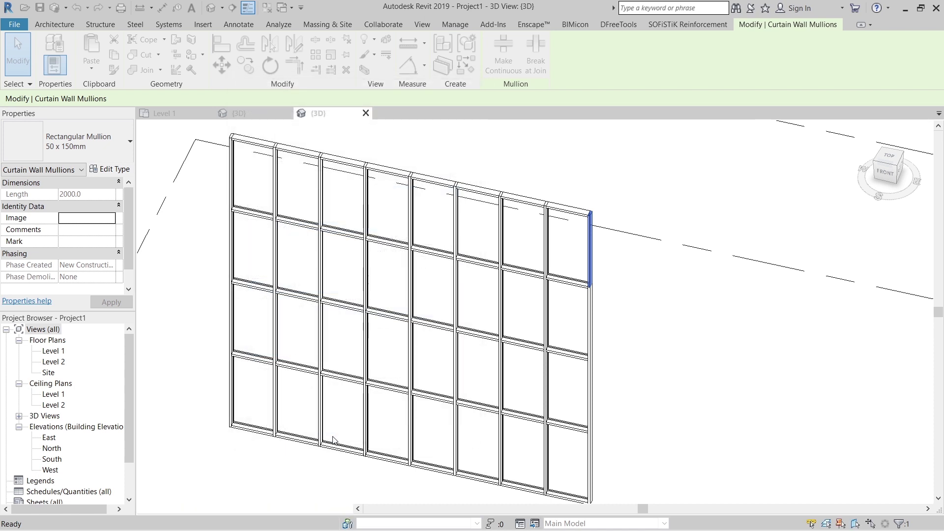
# - Select the remaining vertical mullions on the wall's right edge and all those on the three adjacent vertical grid lines
pyautogui.keyDown('shift'); pyautogui.moveTo(724, 350); pyautogui.dragTo(765, 337, button='middle'); pyautogui.keyUp('shift')
pyautogui.click(760, 339)
pyautogui.scroll(1, 732, 347)
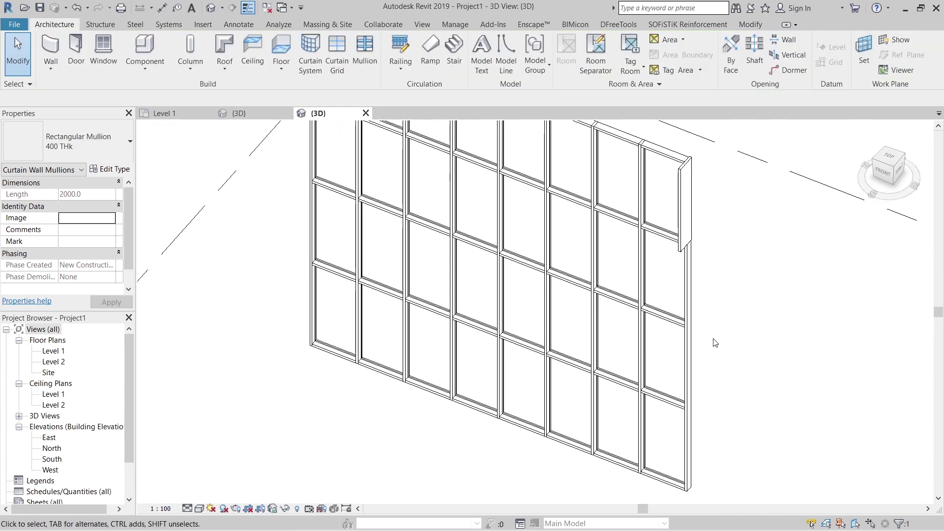
pyautogui.click(692, 299)
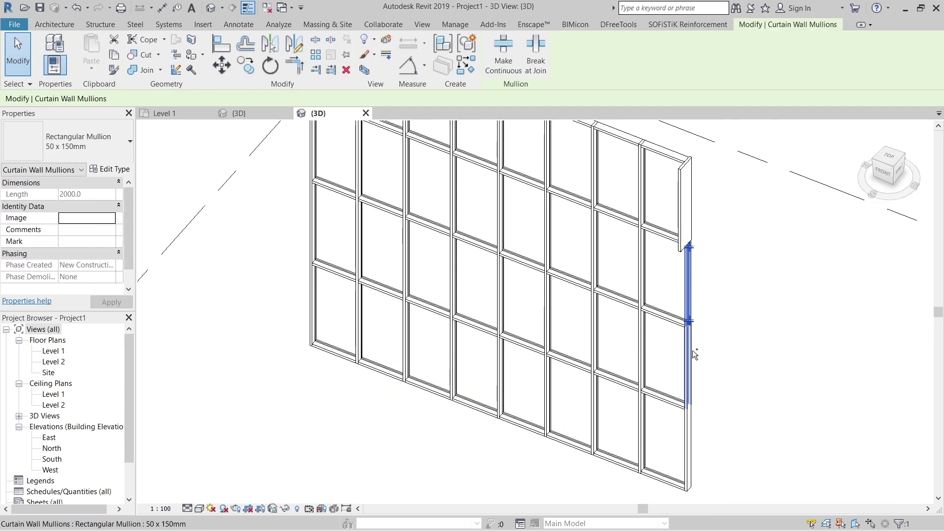
pyautogui.keyDown('ctrl'); pyautogui.click(692, 350); pyautogui.keyUp('ctrl')
pyautogui.keyDown('ctrl'); pyautogui.click(687, 445); pyautogui.keyUp('ctrl')
pyautogui.keyDown('ctrl'); pyautogui.click(641, 433); pyautogui.keyUp('ctrl')
pyautogui.keyDown('ctrl'); pyautogui.click(640, 349); pyautogui.keyUp('ctrl')
pyautogui.keyDown('ctrl'); pyautogui.click(640, 212); pyautogui.keyUp('ctrl')
pyautogui.keyDown('ctrl'); pyautogui.click(596, 187); pyautogui.keyUp('ctrl')
pyautogui.keyDown('ctrl'); pyautogui.click(600, 240); pyautogui.keyUp('ctrl')
pyautogui.keyDown('ctrl'); pyautogui.click(597, 324); pyautogui.keyUp('ctrl')
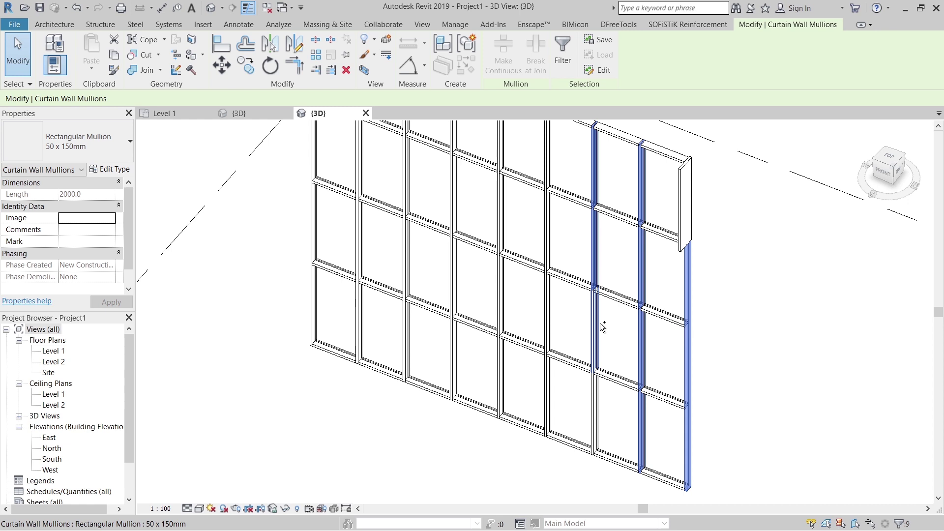
pyautogui.keyDown('ctrl'); pyautogui.click(595, 412); pyautogui.keyUp('ctrl')
pyautogui.keyDown('ctrl'); pyautogui.click(549, 404); pyautogui.keyUp('ctrl')
pyautogui.keyDown('ctrl'); pyautogui.click(550, 303); pyautogui.keyUp('ctrl')
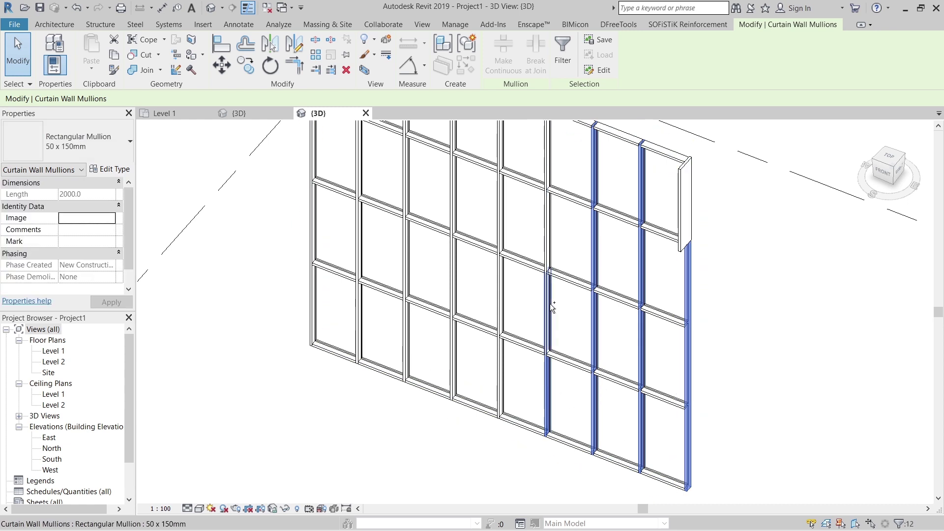
pyautogui.keyDown('ctrl'); pyautogui.click(556, 203); pyautogui.keyUp('ctrl')
pyautogui.keyDown('ctrl'); pyautogui.click(549, 155); pyautogui.keyUp('ctrl')
# - Add the middle grid line's top mullion and all vertical mullions of the next two grid lines to its left to the selection
pyautogui.scroll(3, 544, 240)
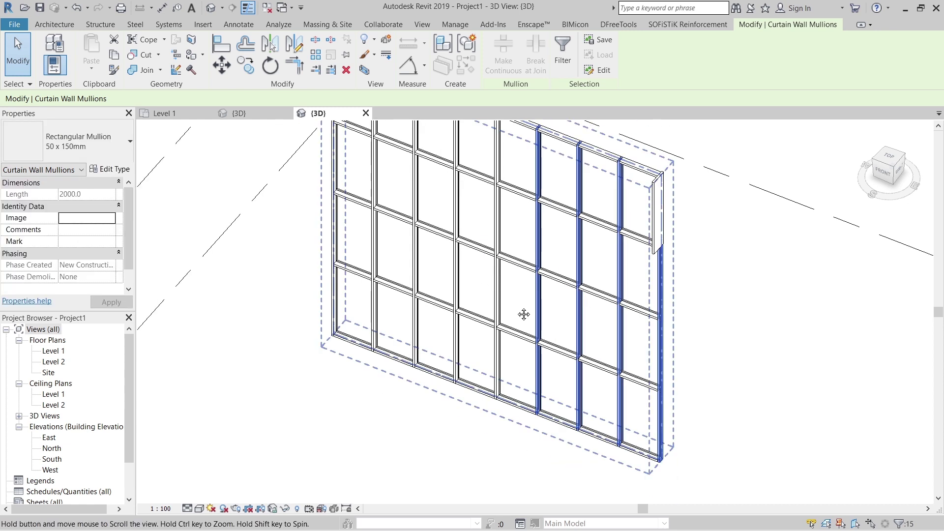
pyautogui.keyDown('ctrl'); pyautogui.click(541, 239); pyautogui.keyUp('ctrl')
pyautogui.keyDown('ctrl'); pyautogui.click(485, 206); pyautogui.keyUp('ctrl')
pyautogui.keyDown('ctrl'); pyautogui.click(484, 295); pyautogui.keyUp('ctrl')
pyautogui.keyDown('ctrl'); pyautogui.click(484, 366); pyautogui.keyUp('ctrl')
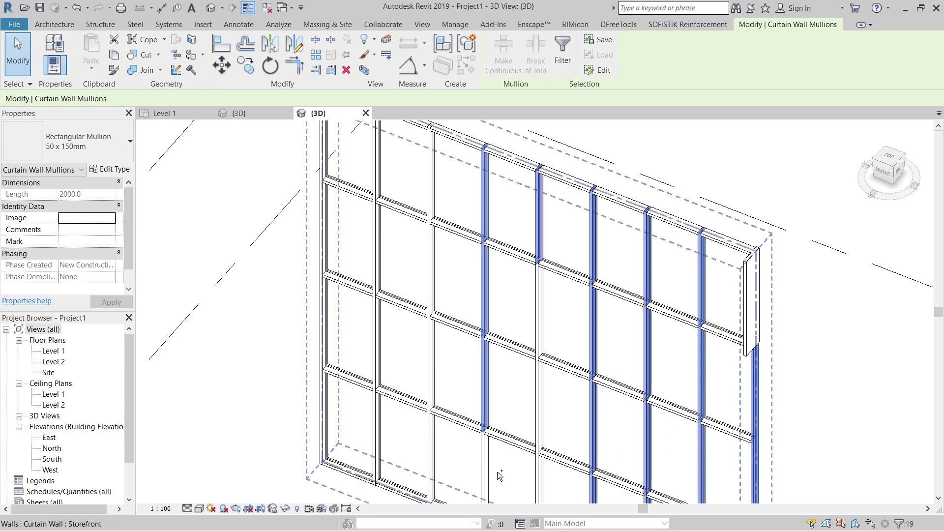
pyautogui.keyDown('ctrl'); pyautogui.click(485, 465); pyautogui.keyUp('ctrl')
pyautogui.keyDown('ctrl'); pyautogui.click(432, 467); pyautogui.keyUp('ctrl')
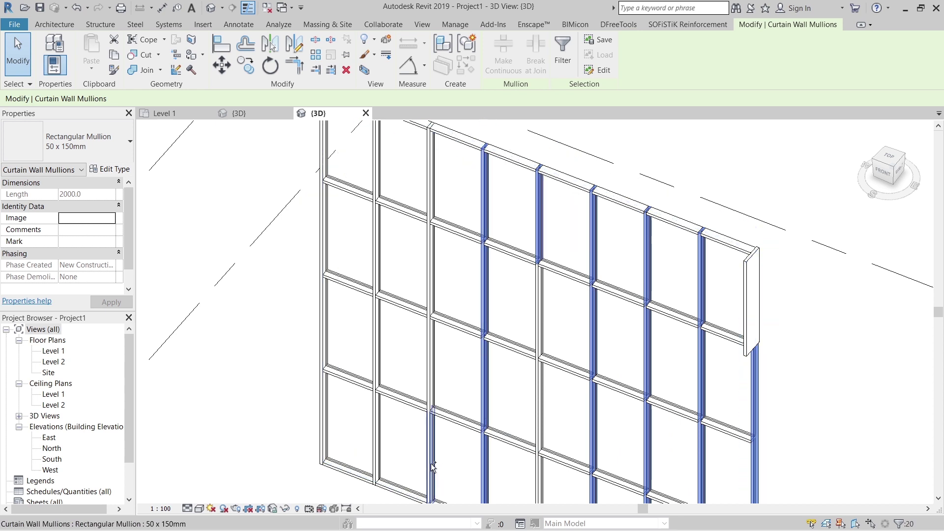
pyautogui.keyDown('ctrl'); pyautogui.click(430, 364); pyautogui.keyUp('ctrl')
pyautogui.keyDown('ctrl'); pyautogui.click(434, 281); pyautogui.keyUp('ctrl')
pyautogui.keyDown('ctrl'); pyautogui.click(434, 281); pyautogui.keyUp('ctrl')
# - Add the vertical mullions on the wall's left edge and on the grid line beside it to the selection
pyautogui.scroll(-3, 434, 281)
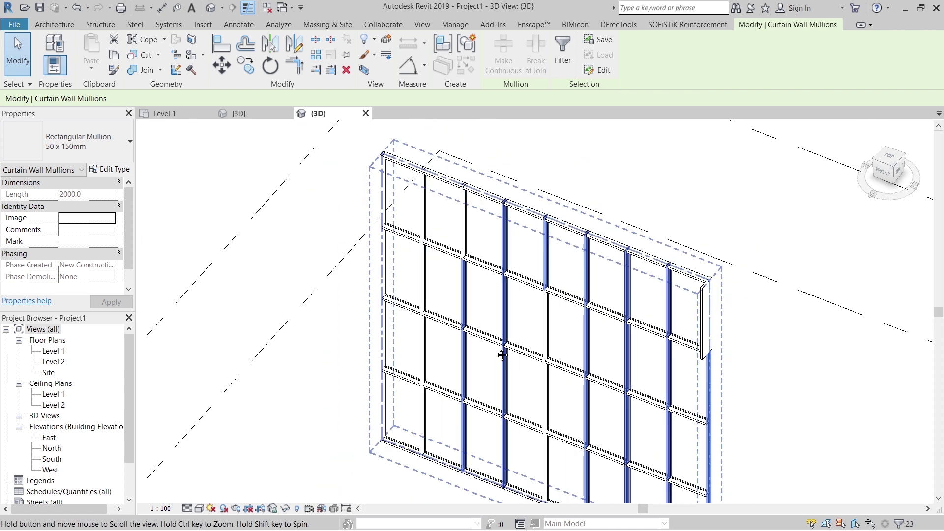
pyautogui.keyDown('ctrl'); pyautogui.click(472, 273); pyautogui.keyUp('ctrl')
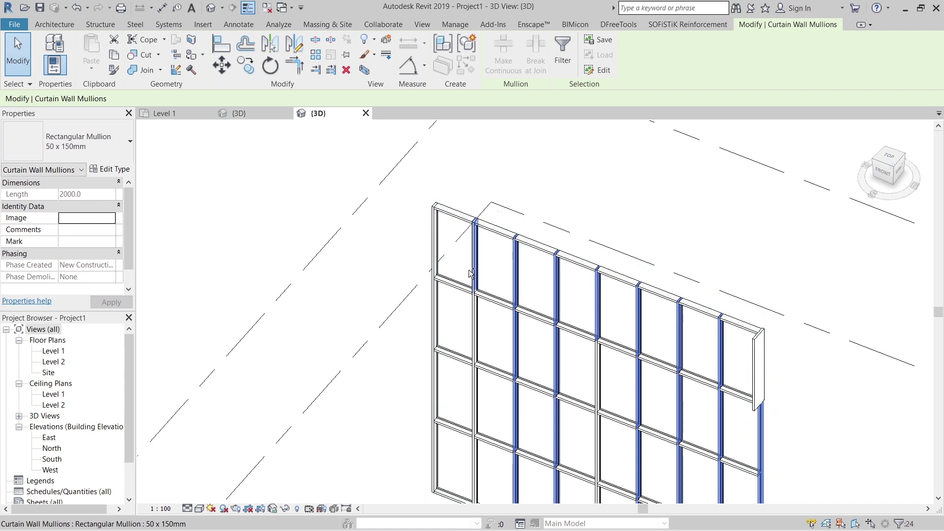
pyautogui.keyDown('ctrl'); pyautogui.click(473, 330); pyautogui.keyUp('ctrl')
pyautogui.keyDown('ctrl'); pyautogui.click(472, 400); pyautogui.keyUp('ctrl')
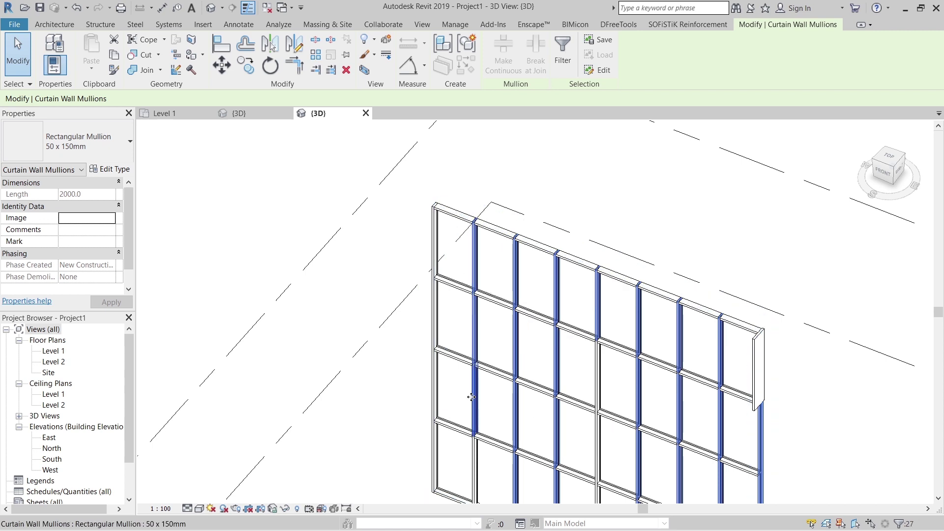
pyautogui.scroll(-2, 459, 361)
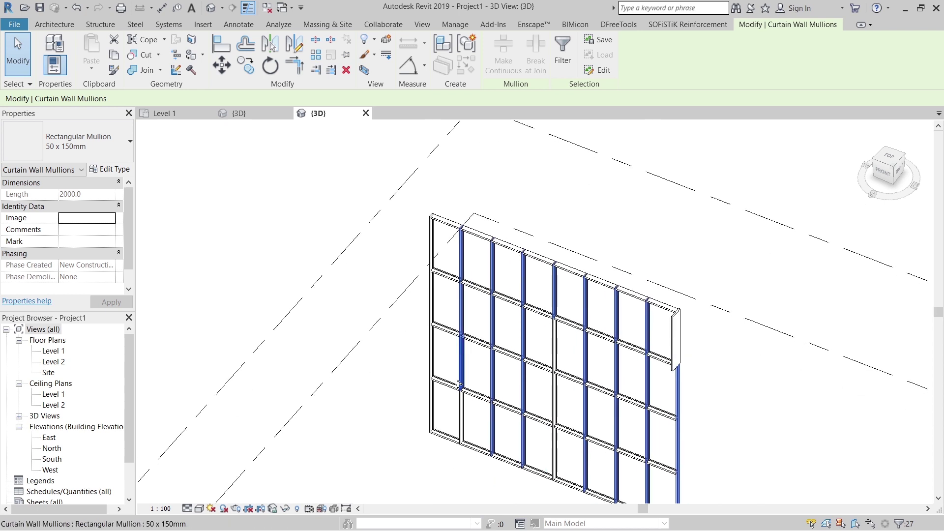
pyautogui.keyDown('ctrl'); pyautogui.click(432, 408); pyautogui.keyUp('ctrl')
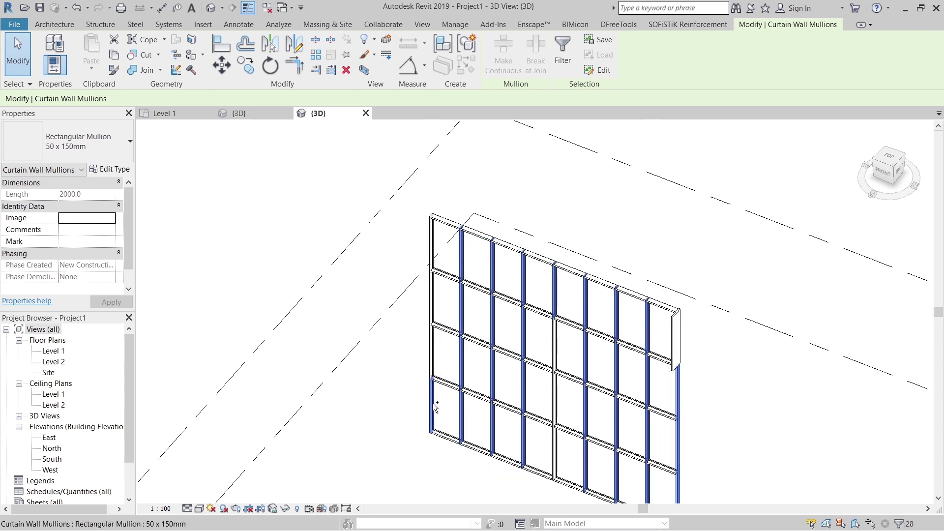
pyautogui.keyDown('ctrl'); pyautogui.click(433, 359); pyautogui.keyUp('ctrl')
pyautogui.keyDown('ctrl'); pyautogui.click(436, 301); pyautogui.keyUp('ctrl')
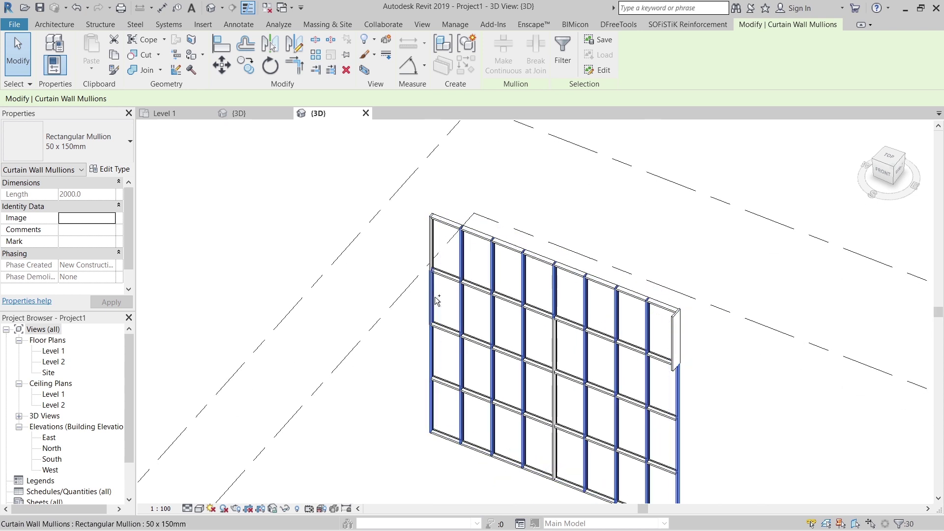
pyautogui.keyDown('ctrl'); pyautogui.click(435, 261); pyautogui.keyUp('ctrl')
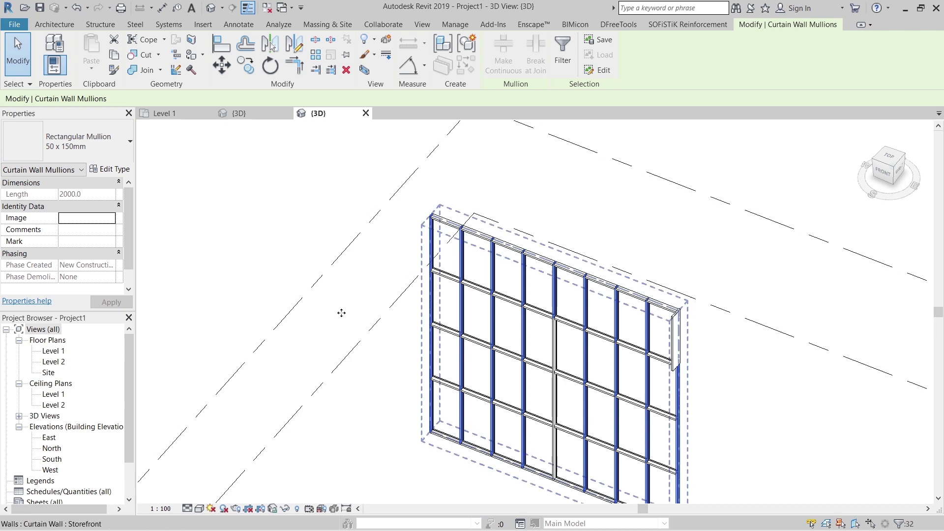
# - Try to add the remaining vertical mullions of the middle grid line to the selection
pyautogui.moveTo(792, 414); pyautogui.dragTo(711, 345, button='middle')
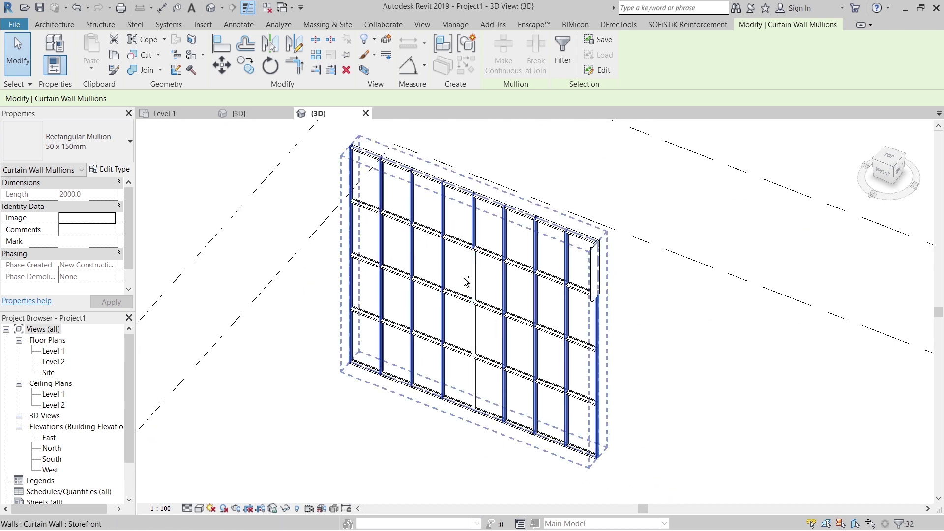
pyautogui.keyDown('ctrl'); pyautogui.click(478, 319); pyautogui.keyUp('ctrl')
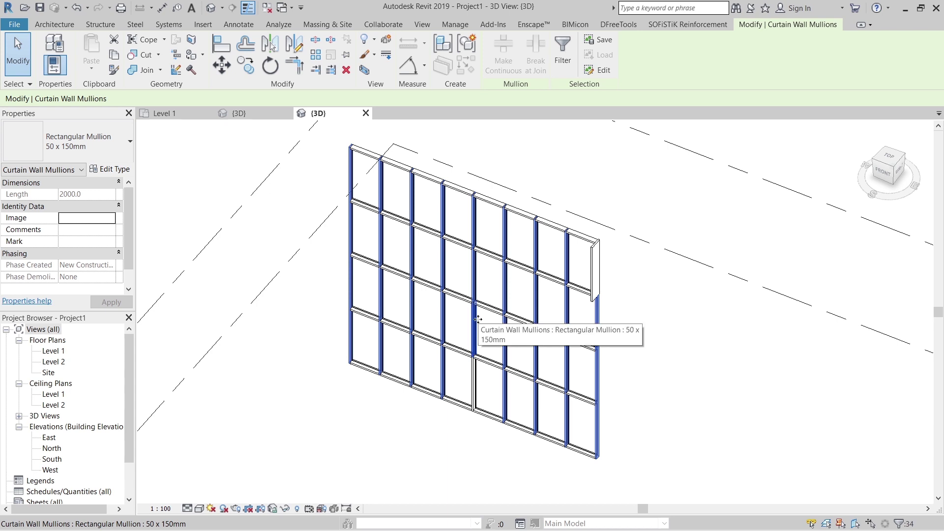
pyautogui.keyDown('ctrl'); pyautogui.click(480, 374); pyautogui.keyUp('ctrl')
pyautogui.scroll(2, 478, 405)
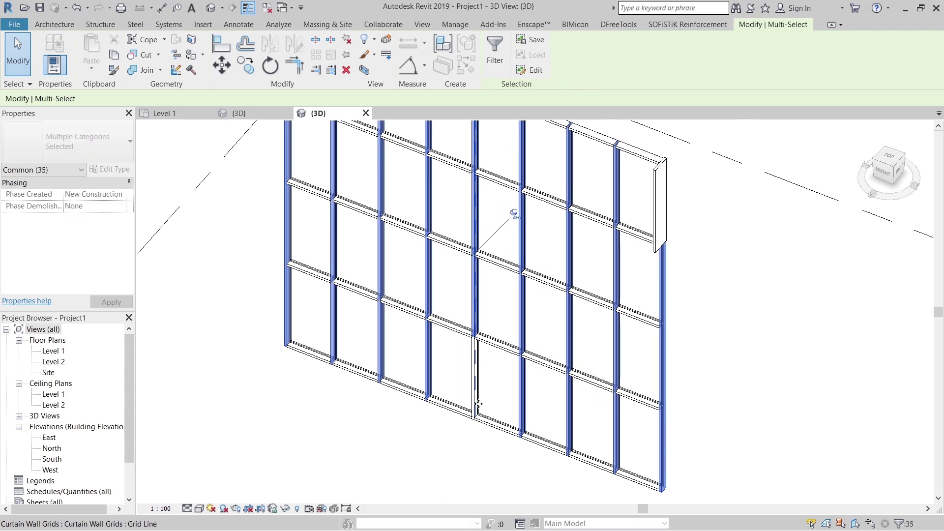
pyautogui.keyDown('ctrl'); pyautogui.click(479, 373); pyautogui.keyUp('ctrl')
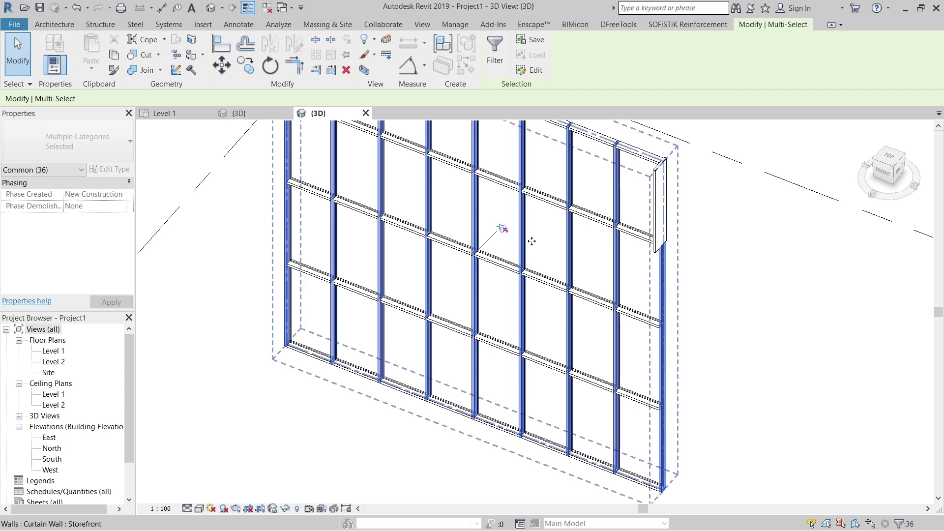
# - Remove the lower three vertical mullions of the middle grid line from the selection
pyautogui.scroll(-1, 189, 226)
pyautogui.moveTo(239, 264); pyautogui.dragTo(307, 302, button='middle')
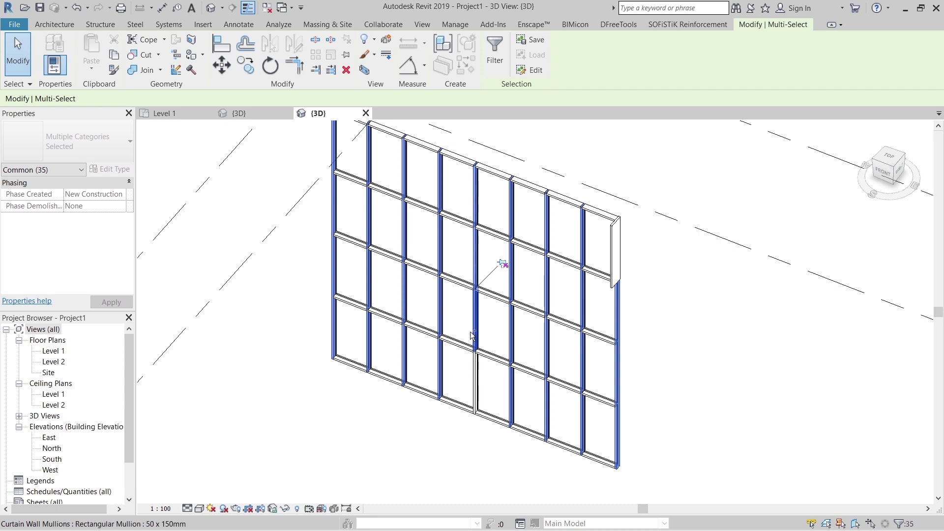
pyautogui.keyDown('shift'); pyautogui.click(475, 317); pyautogui.keyUp('shift')
pyautogui.keyDown('shift'); pyautogui.click(476, 260); pyautogui.keyUp('shift')
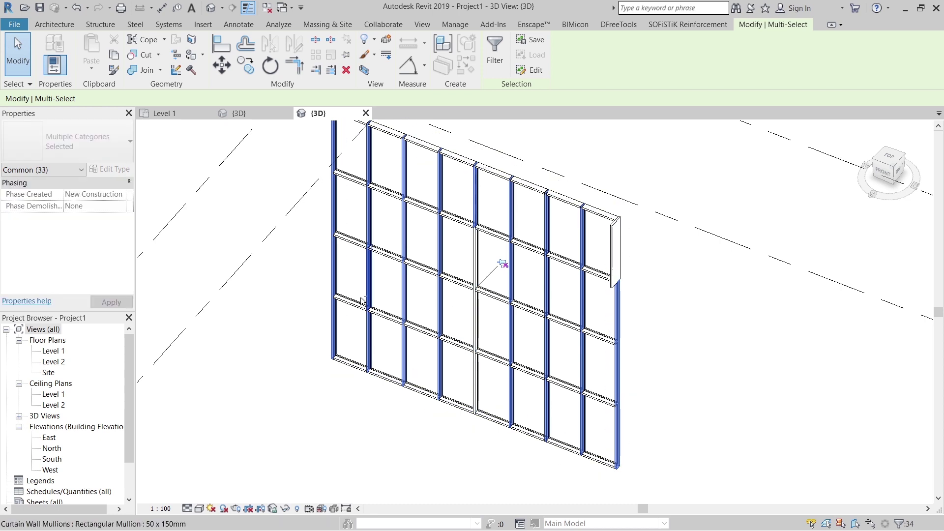
# - Clear the selection and change the lower three vertical mullions on the wall's right edge to the 400 THk rectangular type
pyautogui.scroll(-1, 261, 286)
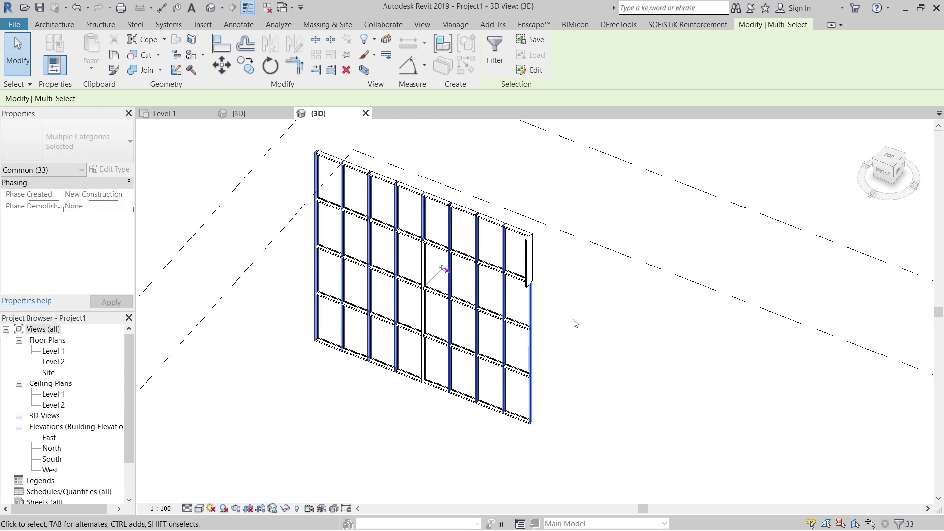
pyautogui.click(141, 133)
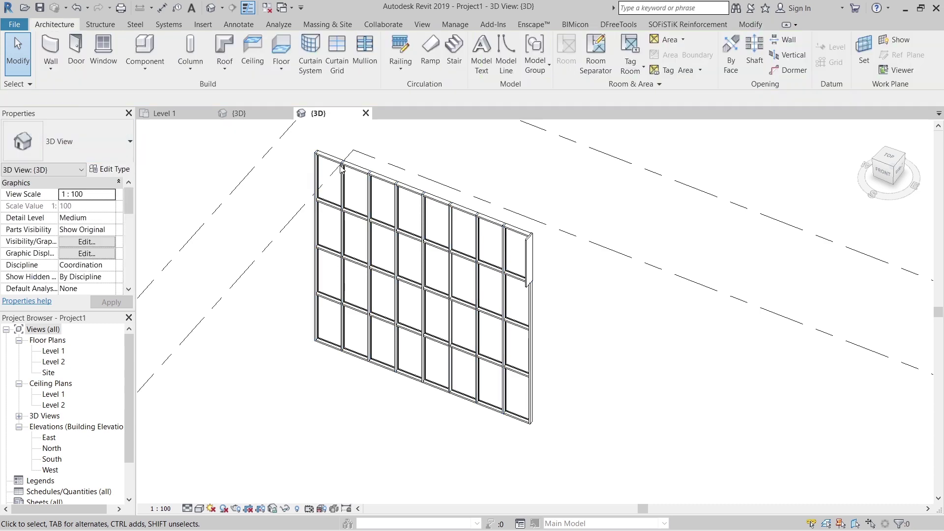
pyautogui.scroll(5, 615, 330)
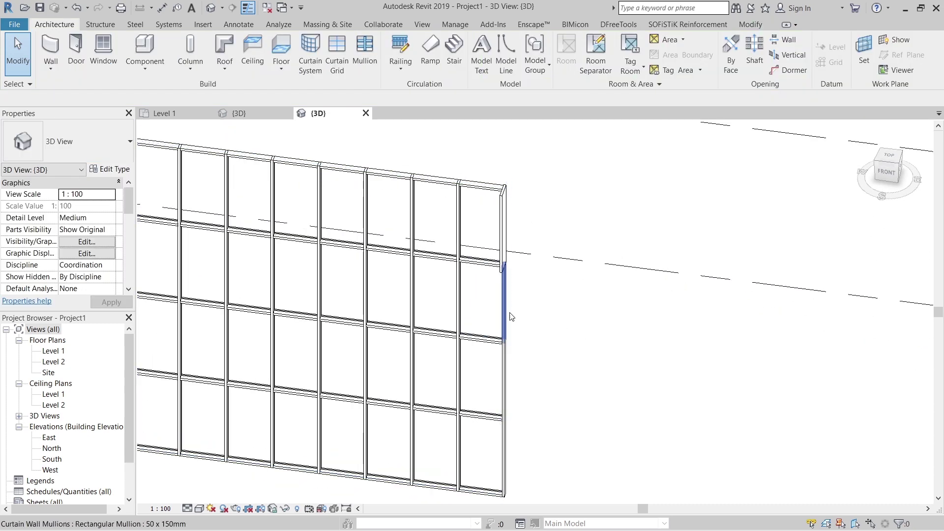
pyautogui.click(510, 354)
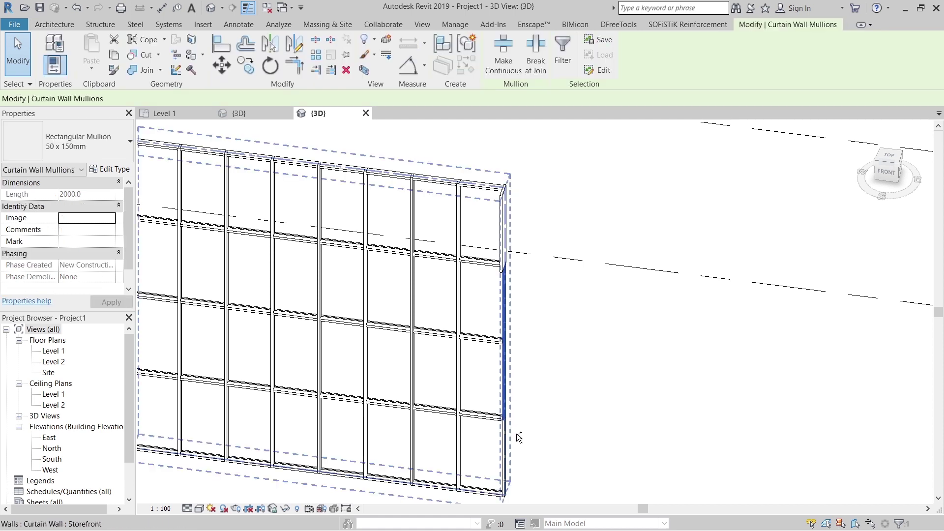
pyautogui.keyDown('ctrl'); pyautogui.click(509, 445); pyautogui.keyUp('ctrl')
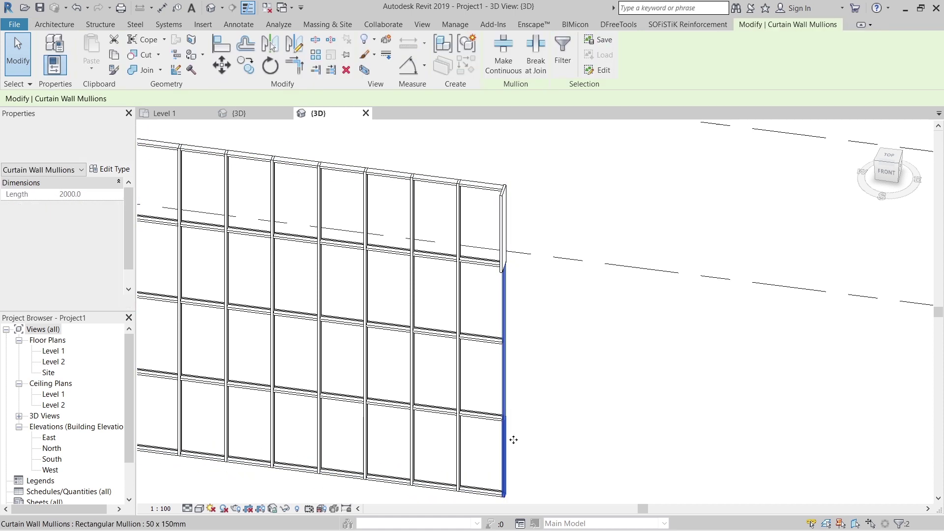
pyautogui.click(104, 151)
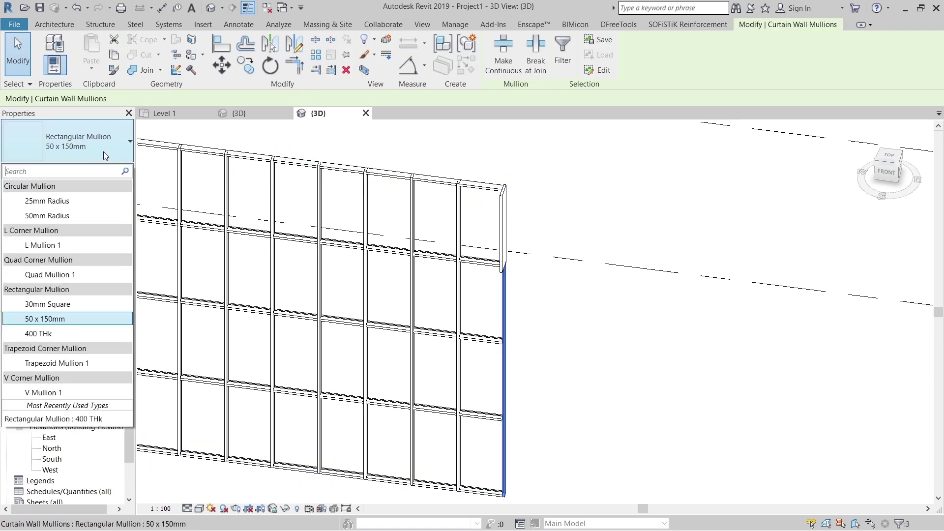
pyautogui.click(64, 333)
pyautogui.press('Escape')
# - Change all vertical mullions on the three grid lines nearest the wall's right edge to the 400 THk rectangular type
pyautogui.click(453, 236)
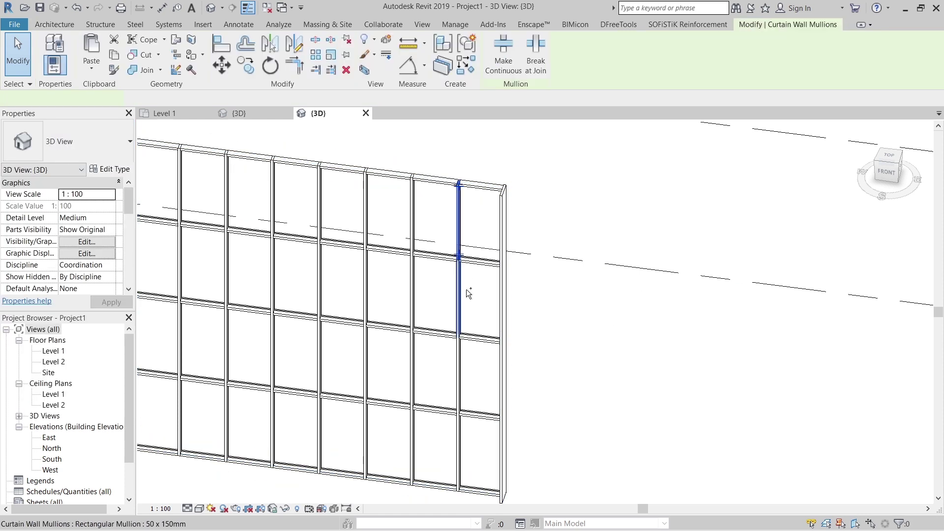
pyautogui.keyDown('ctrl'); pyautogui.click(458, 356); pyautogui.keyUp('ctrl')
pyautogui.keyDown('ctrl'); pyautogui.click(457, 442); pyautogui.keyUp('ctrl')
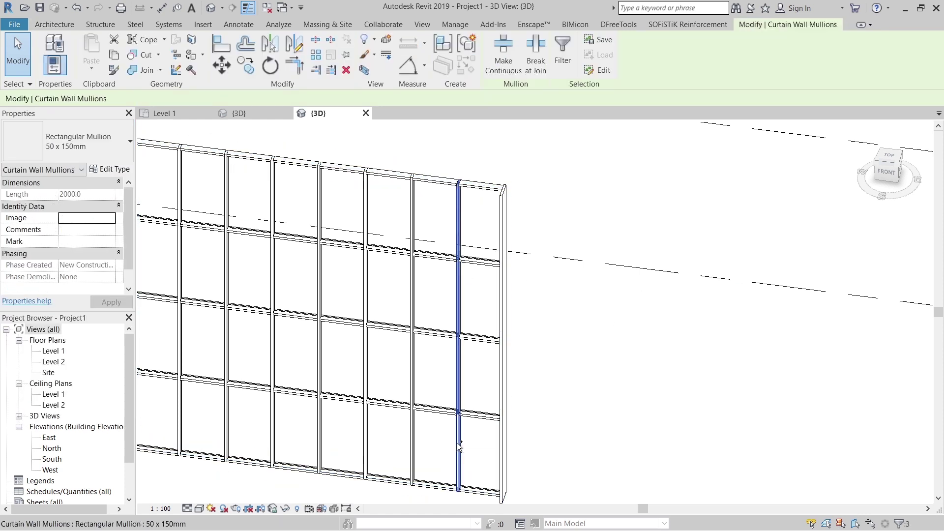
pyautogui.keyDown('ctrl'); pyautogui.click(411, 231); pyautogui.keyUp('ctrl')
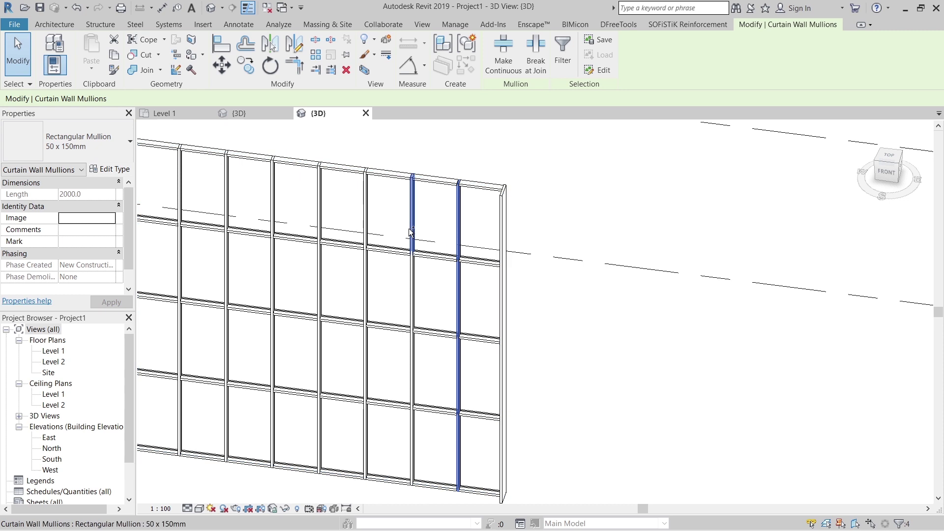
pyautogui.keyDown('ctrl'); pyautogui.click(410, 303); pyautogui.keyUp('ctrl')
pyautogui.keyDown('ctrl'); pyautogui.click(413, 364); pyautogui.keyUp('ctrl')
pyautogui.keyDown('ctrl'); pyautogui.click(411, 424); pyautogui.keyUp('ctrl')
pyautogui.keyDown('ctrl'); pyautogui.click(412, 424); pyautogui.keyUp('ctrl')
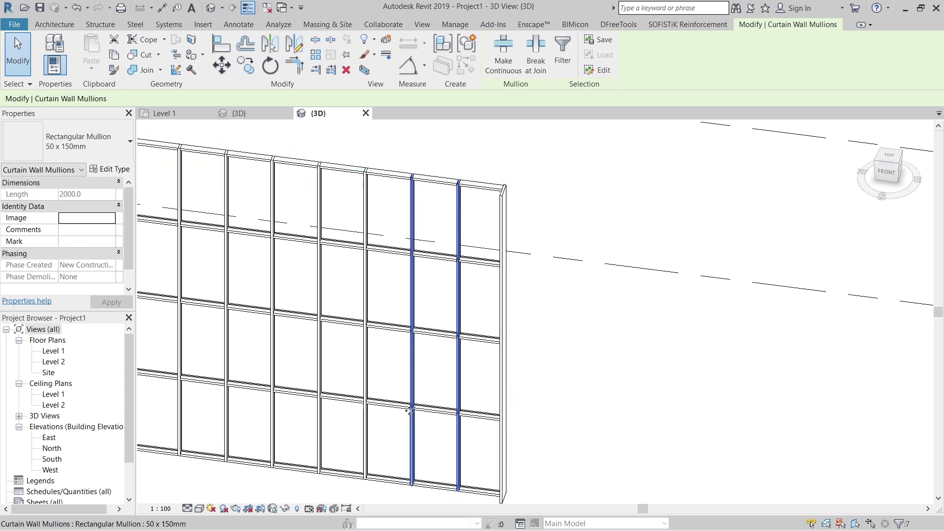
pyautogui.keyDown('ctrl'); pyautogui.click(368, 222); pyautogui.keyUp('ctrl')
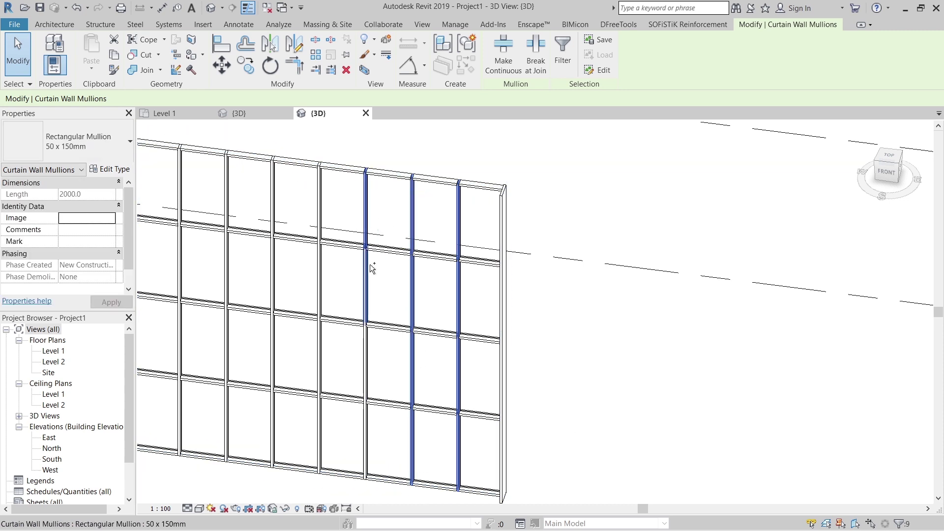
pyautogui.keyDown('ctrl'); pyautogui.click(366, 278); pyautogui.keyUp('ctrl')
pyautogui.keyDown('ctrl'); pyautogui.click(364, 368); pyautogui.keyUp('ctrl')
pyautogui.keyDown('ctrl'); pyautogui.click(364, 417); pyautogui.keyUp('ctrl')
pyautogui.click(111, 144)
pyautogui.click(72, 280)
pyautogui.scroll(-3, 676, 360)
pyautogui.keyDown('shift'); pyautogui.moveTo(676, 361); pyautogui.dragTo(664, 399, button='middle'); pyautogui.keyUp('shift')
pyautogui.click(633, 394)
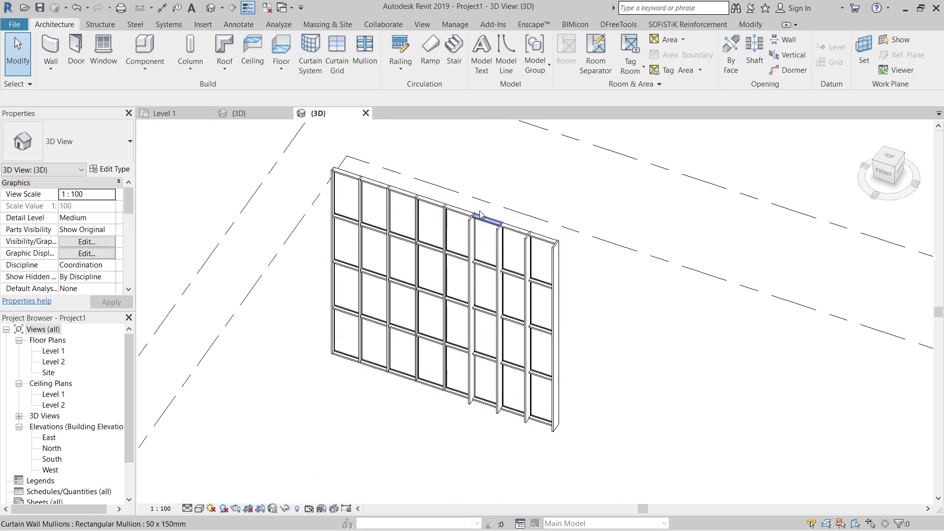
# - Set the Storefront wall type's interior vertical mullions to Rectangular Mullion : 400 THk
pyautogui.click(437, 198)
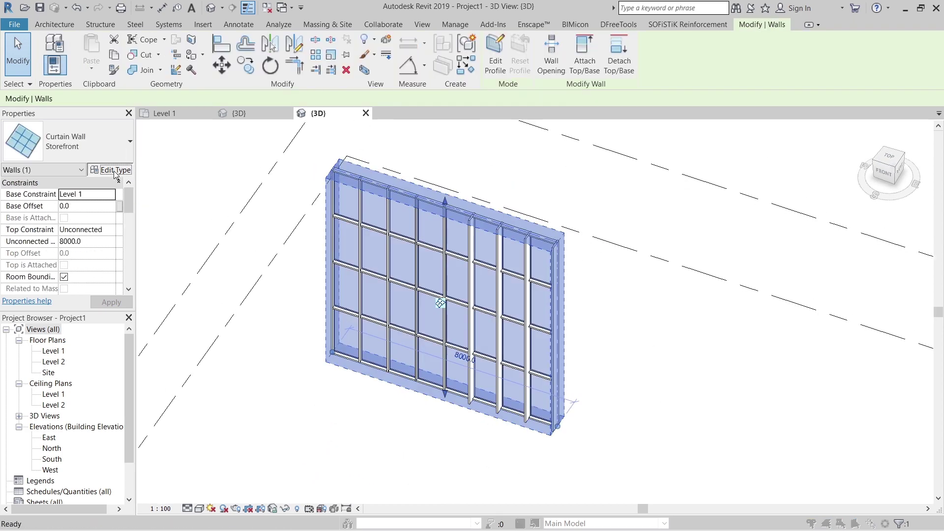
pyautogui.click(130, 171)
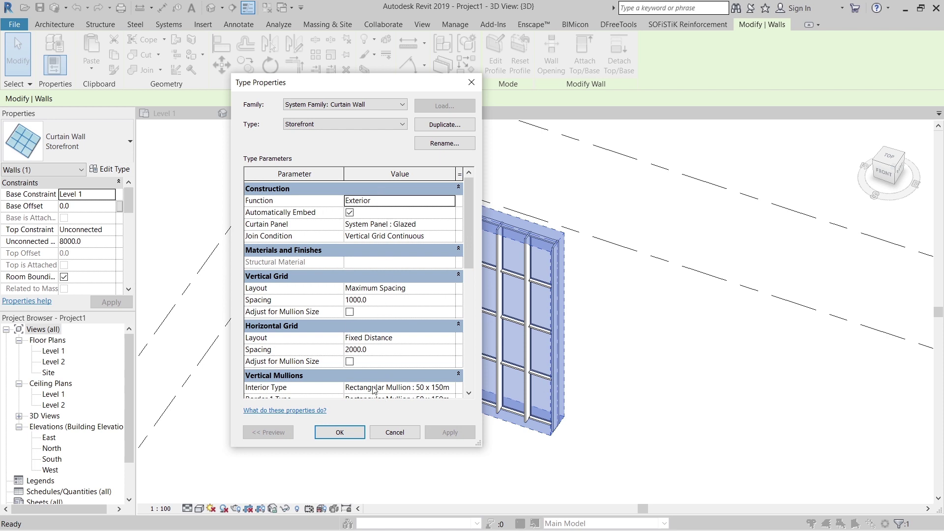
pyautogui.scroll(-1, 381, 378)
pyautogui.click(458, 363)
pyautogui.click(450, 361)
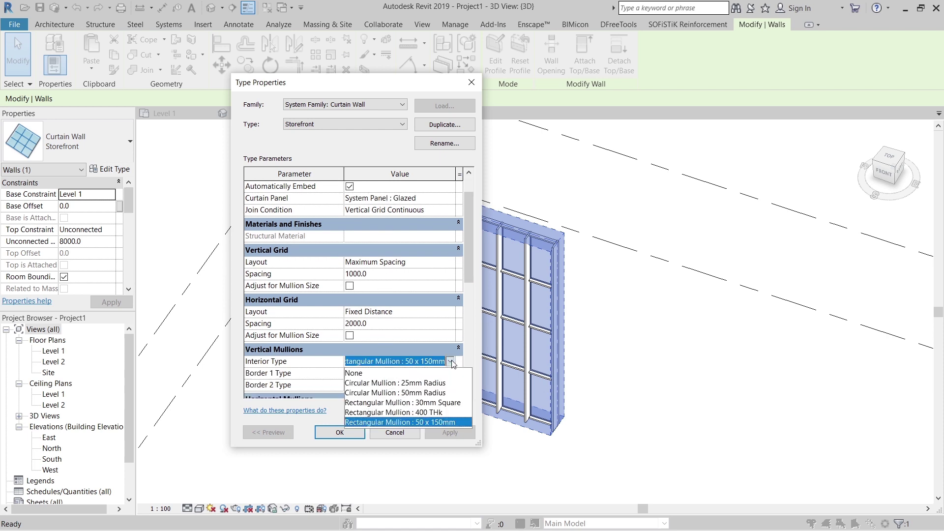
pyautogui.click(415, 412)
# - Set both Border 1 and Border 2 vertical mullion types to Rectangular Mullion : 400 THk and accept the type changes
pyautogui.click(442, 374)
pyautogui.click(449, 373)
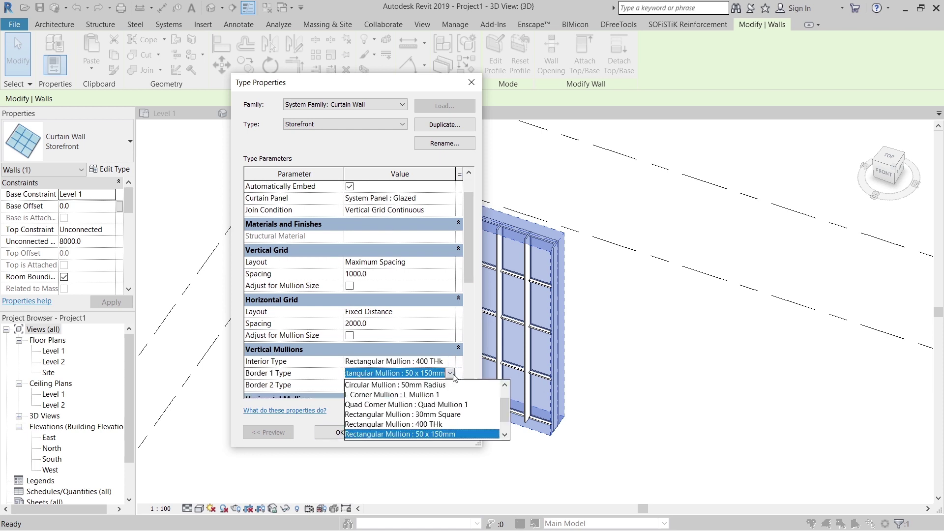
pyautogui.click(423, 424)
pyautogui.click(454, 386)
pyautogui.click(450, 385)
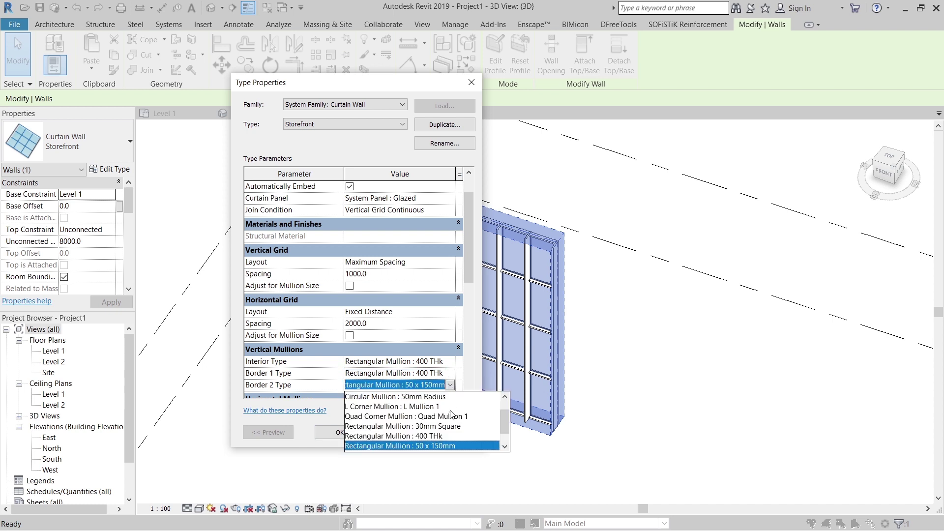
pyautogui.click(432, 436)
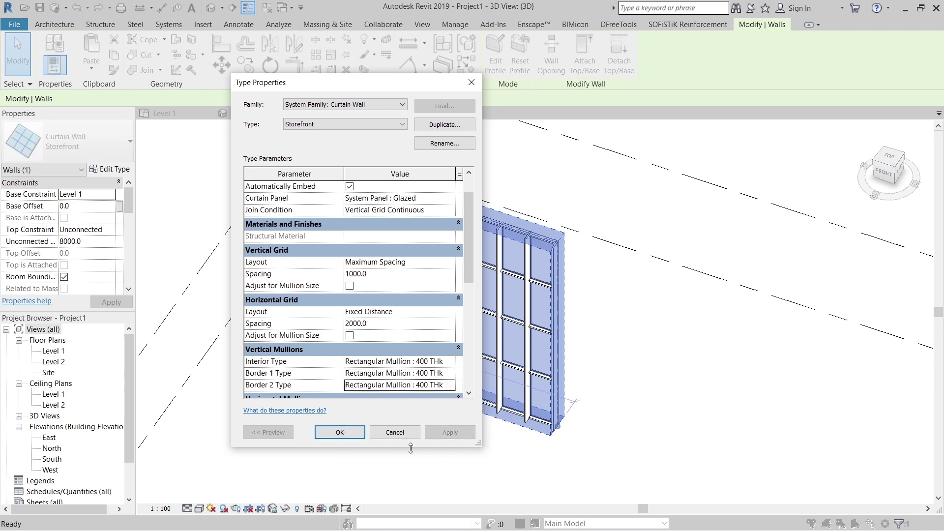
pyautogui.click(360, 435)
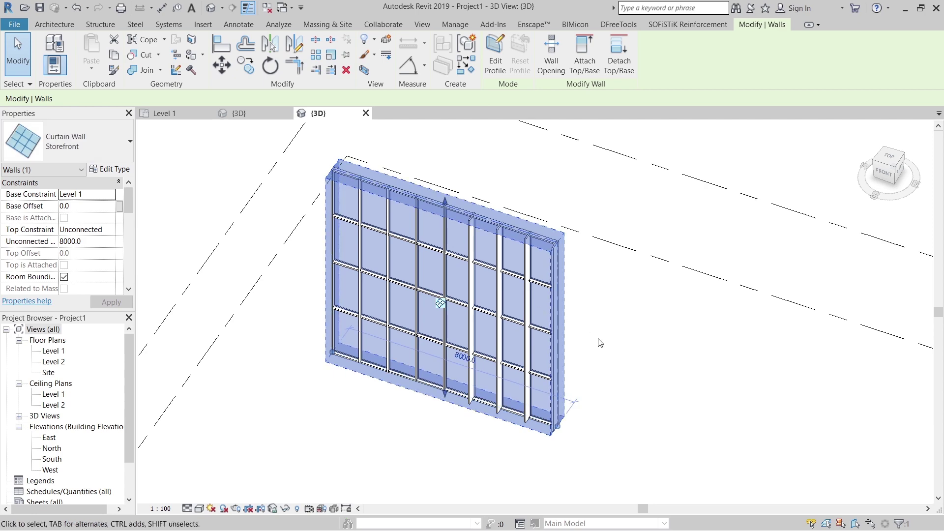
# - Change the four vertical mullions on the wall's middle grid line to the 400 THk rectangular type
pyautogui.keyDown('shift'); pyautogui.moveTo(545, 346); pyautogui.dragTo(537, 305, button='middle'); pyautogui.keyUp('shift')
pyautogui.click(590, 337)
pyautogui.keyDown('shift'); pyautogui.moveTo(589, 335); pyautogui.dragTo(476, 325, button='middle'); pyautogui.keyUp('shift')
pyautogui.scroll(3, 477, 227)
pyautogui.moveTo(435, 242); pyautogui.dragTo(502, 308, button='middle')
pyautogui.click(498, 319)
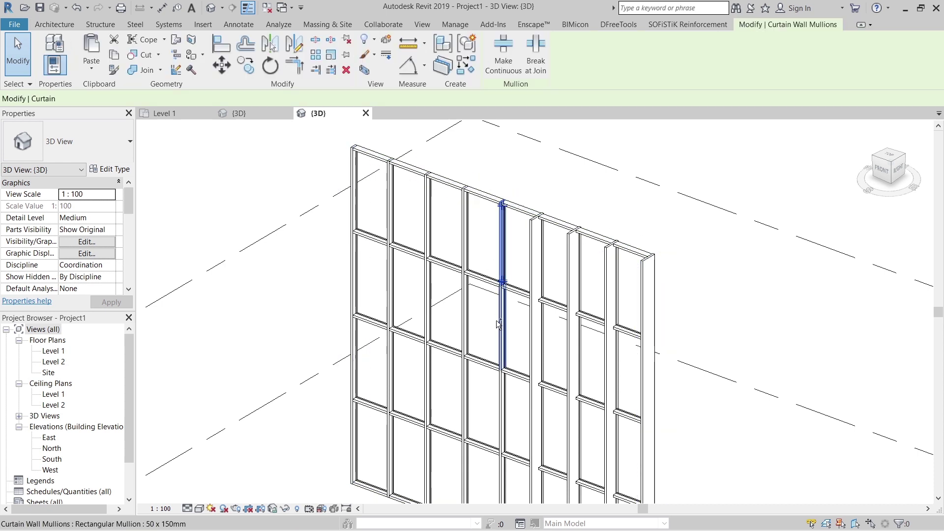
pyautogui.keyDown('ctrl'); pyautogui.click(497, 321); pyautogui.keyUp('ctrl')
pyautogui.keyDown('ctrl'); pyautogui.click(497, 396); pyautogui.keyUp('ctrl')
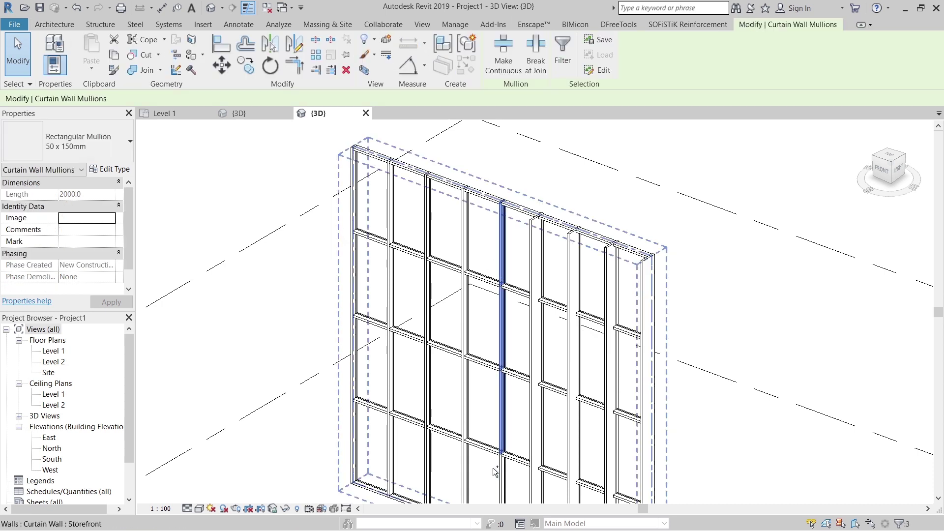
pyautogui.keyDown('ctrl'); pyautogui.click(496, 471); pyautogui.keyUp('ctrl')
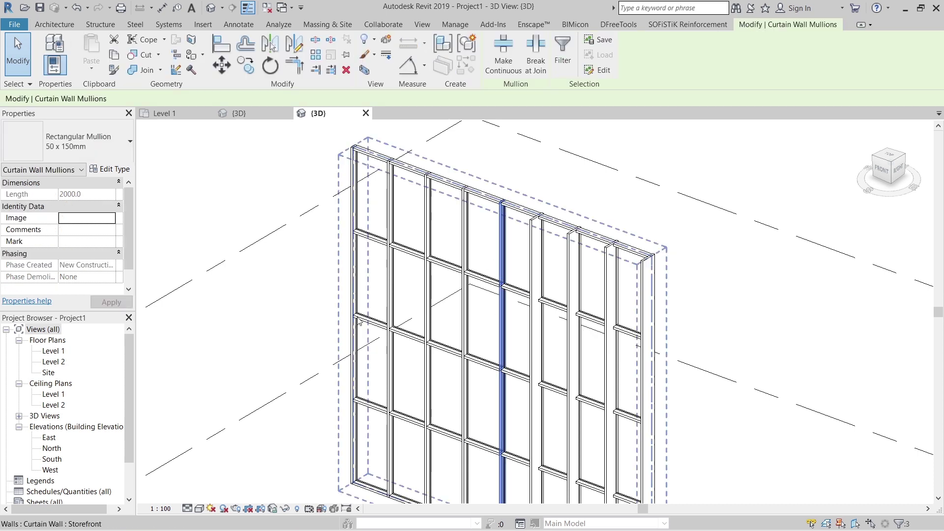
pyautogui.click(69, 151)
pyautogui.click(58, 275)
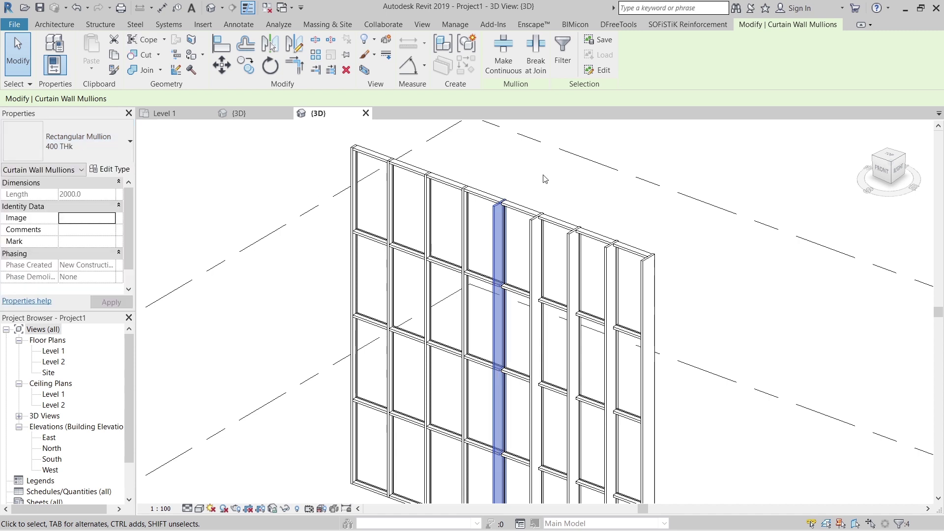
pyautogui.press('Escape')
# - Change all vertical mullions on the wall's left edge and on the three grid lines left of the middle to 400 THk
pyautogui.click(463, 233)
pyautogui.keyDown('ctrl'); pyautogui.click(464, 315); pyautogui.keyUp('ctrl')
pyautogui.keyDown('ctrl'); pyautogui.click(465, 395); pyautogui.keyUp('ctrl')
pyautogui.keyDown('ctrl'); pyautogui.click(464, 471); pyautogui.keyUp('ctrl')
pyautogui.keyDown('ctrl'); pyautogui.click(426, 475); pyautogui.keyUp('ctrl')
pyautogui.keyDown('ctrl'); pyautogui.click(429, 401); pyautogui.keyUp('ctrl')
pyautogui.keyDown('ctrl'); pyautogui.click(432, 314); pyautogui.keyUp('ctrl')
pyautogui.keyDown('ctrl'); pyautogui.click(430, 222); pyautogui.keyUp('ctrl')
pyautogui.keyDown('ctrl'); pyautogui.click(391, 201); pyautogui.keyUp('ctrl')
pyautogui.keyDown('ctrl'); pyautogui.click(352, 211); pyautogui.keyUp('ctrl')
pyautogui.keyDown('ctrl'); pyautogui.click(353, 275); pyautogui.keyUp('ctrl')
pyautogui.keyDown('ctrl'); pyautogui.click(390, 288); pyautogui.keyUp('ctrl')
pyautogui.keyDown('ctrl'); pyautogui.click(388, 388); pyautogui.keyUp('ctrl')
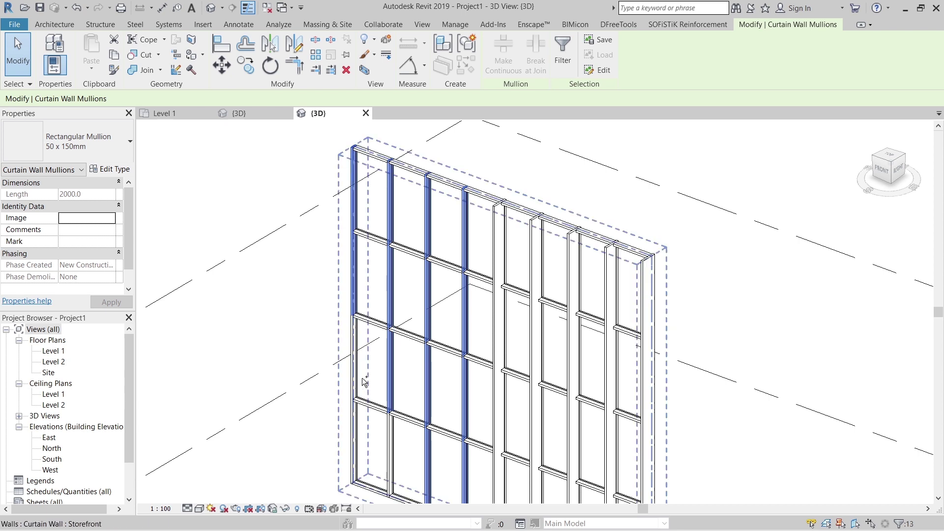
pyautogui.keyDown('ctrl'); pyautogui.click(363, 378); pyautogui.keyUp('ctrl')
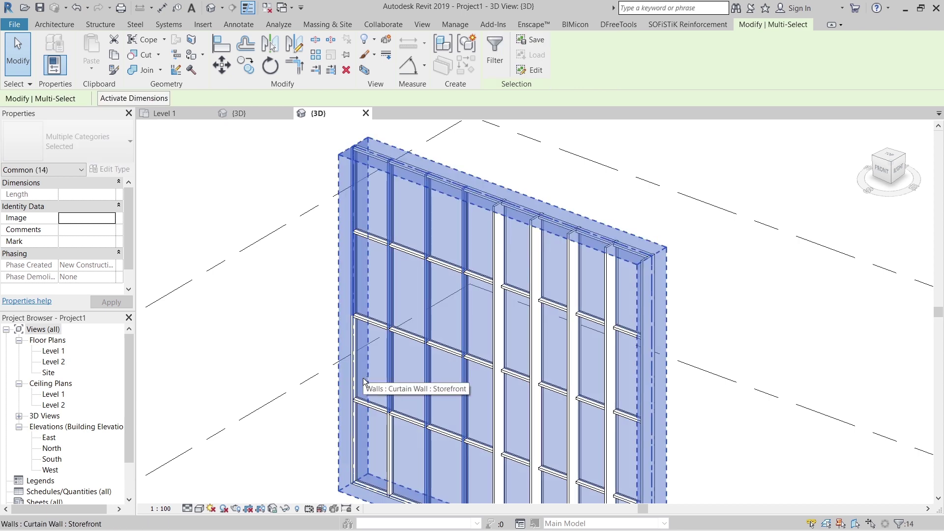
pyautogui.keyDown('shift'); pyautogui.click(364, 382); pyautogui.keyUp('shift')
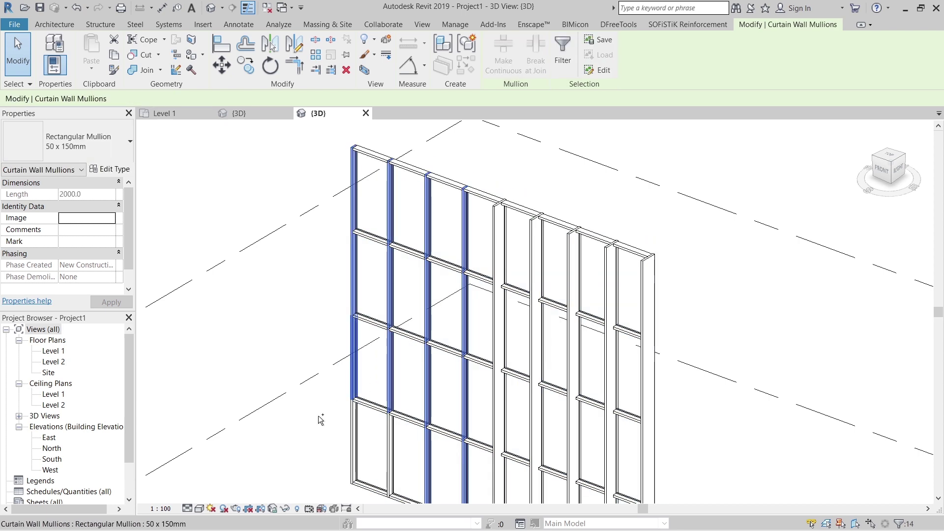
pyautogui.keyDown('ctrl'); pyautogui.click(353, 442); pyautogui.keyUp('ctrl')
pyautogui.keyDown('ctrl'); pyautogui.click(389, 457); pyautogui.keyUp('ctrl')
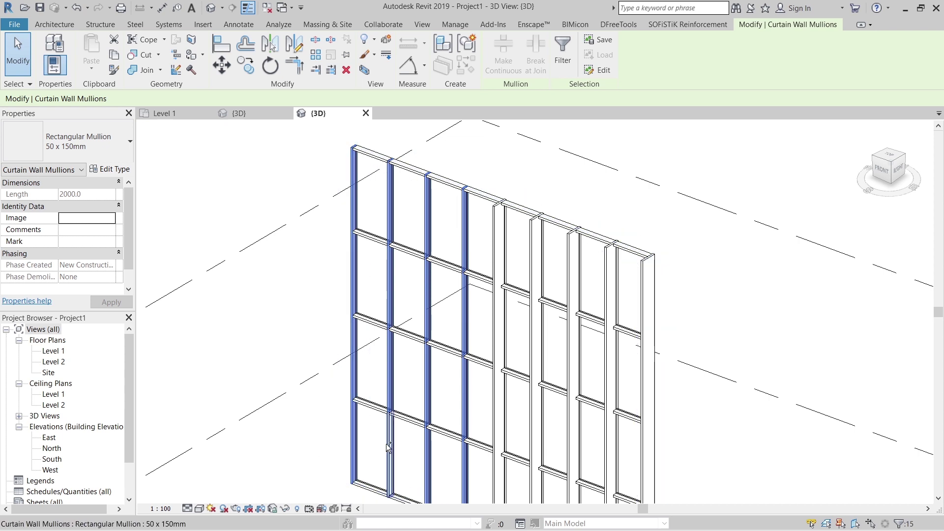
pyautogui.click(90, 154)
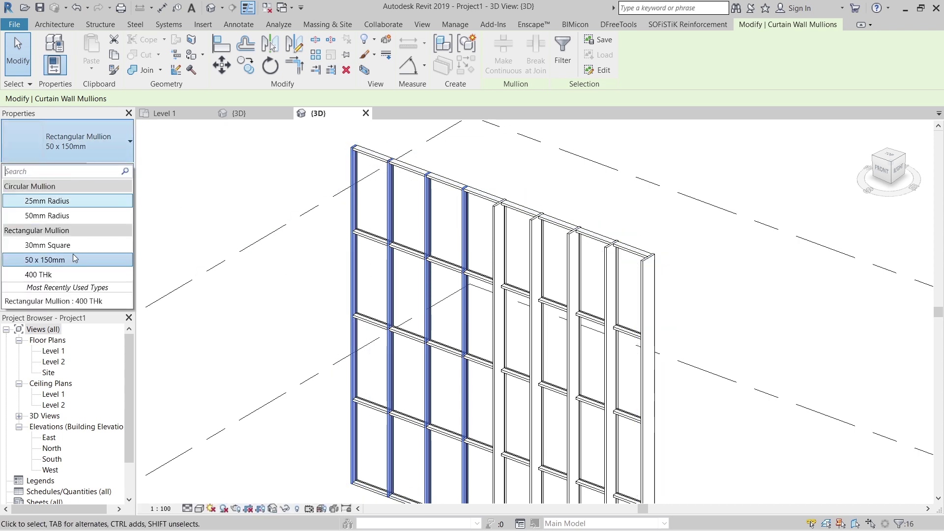
pyautogui.click(71, 275)
# - View the model from the top and start an in-place mass named Mass 1
pyautogui.scroll(-5, 561, 227)
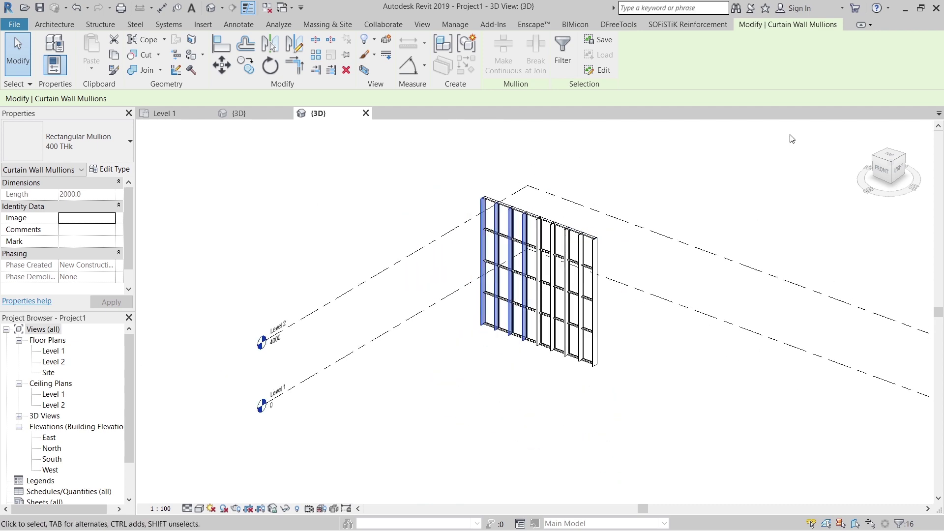
pyautogui.click(888, 164)
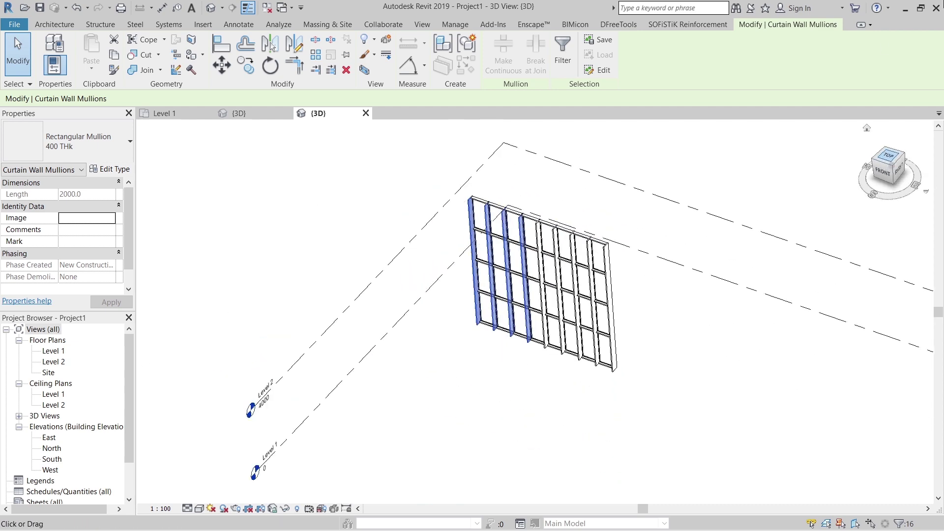
pyautogui.click(327, 24)
pyautogui.click(124, 70)
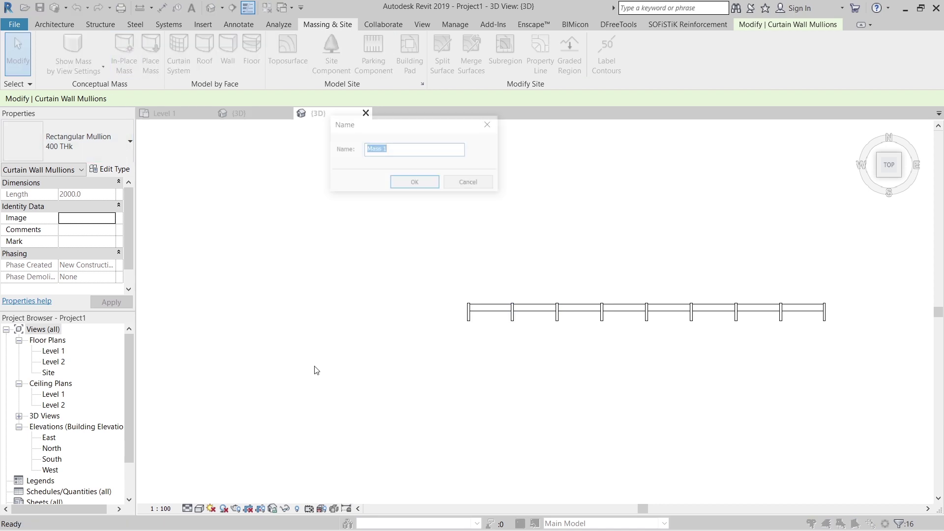
pyautogui.click(414, 183)
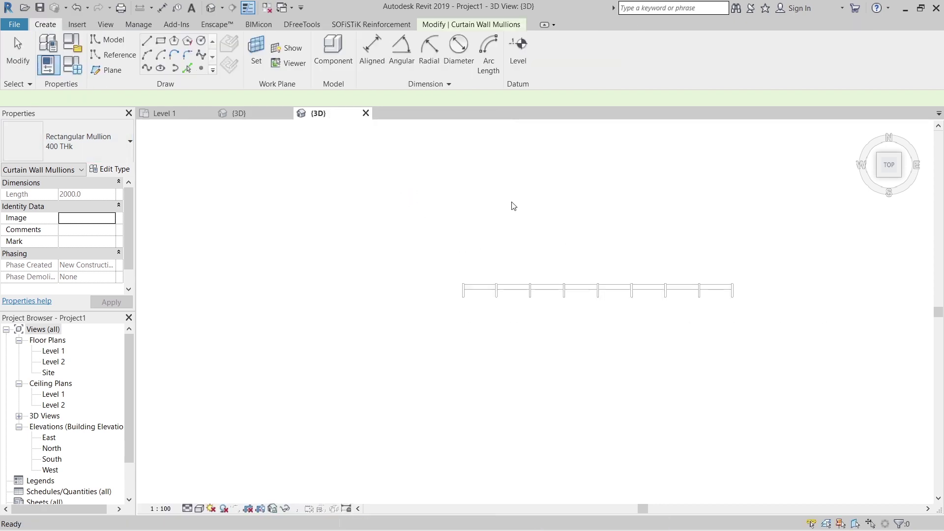
# - Sketch a straight model line about 8000 mm long in front of the curtain wall, parallel to it and spanning its full length
pyautogui.click(256, 310)
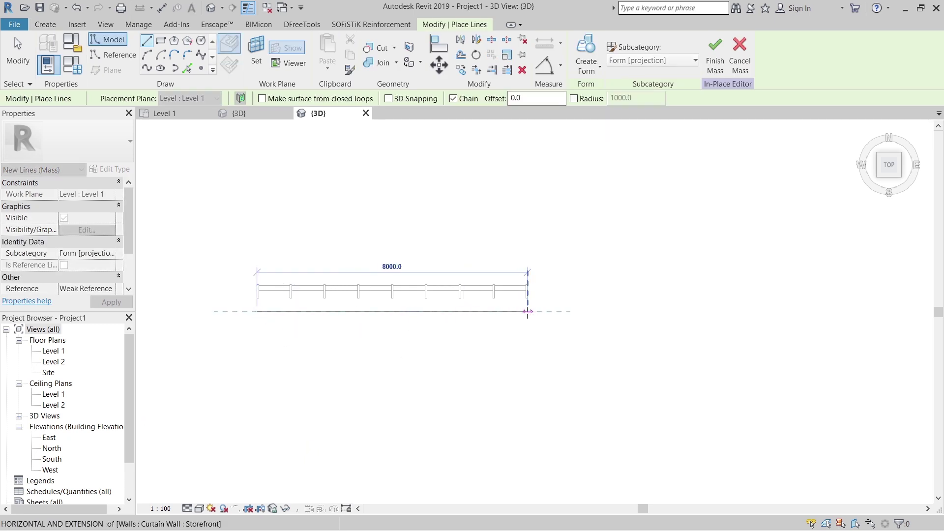
pyautogui.click(527, 311)
pyautogui.press('Escape')
pyautogui.press('Escape')
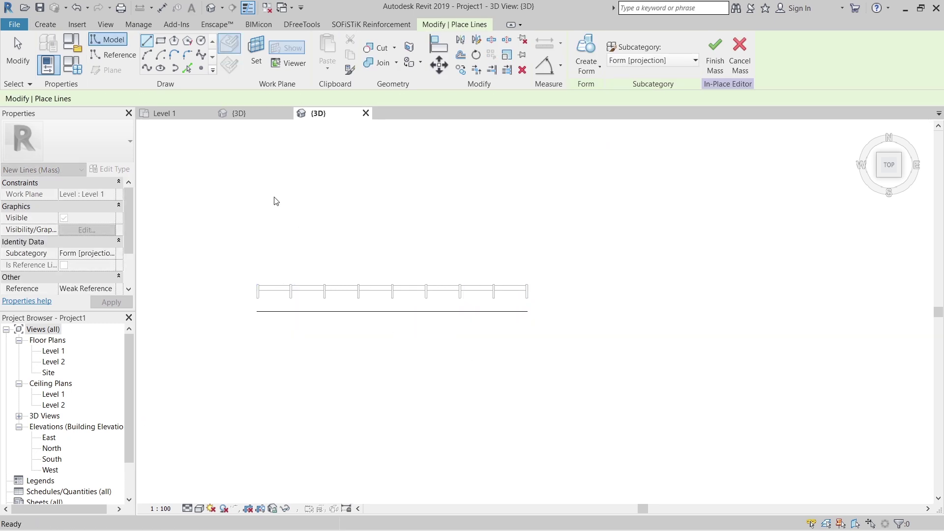
pyautogui.keyDown('shift'); pyautogui.moveTo(494, 443); pyautogui.dragTo(411, 390, button='middle'); pyautogui.keyUp('shift')
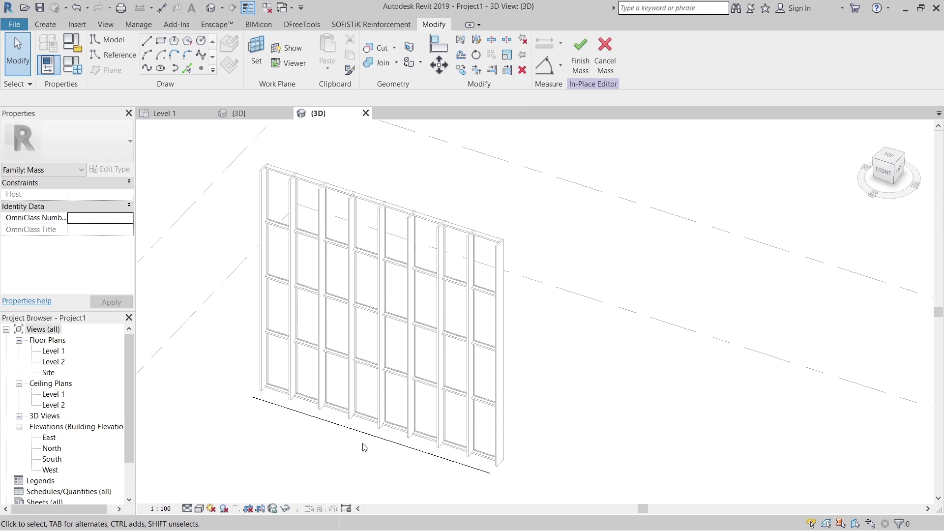
# - Create a vertical surface form from the model line in front of the curtain wall and set its height to 8 m
pyautogui.click(339, 422)
pyautogui.click(597, 69)
pyautogui.click(595, 96)
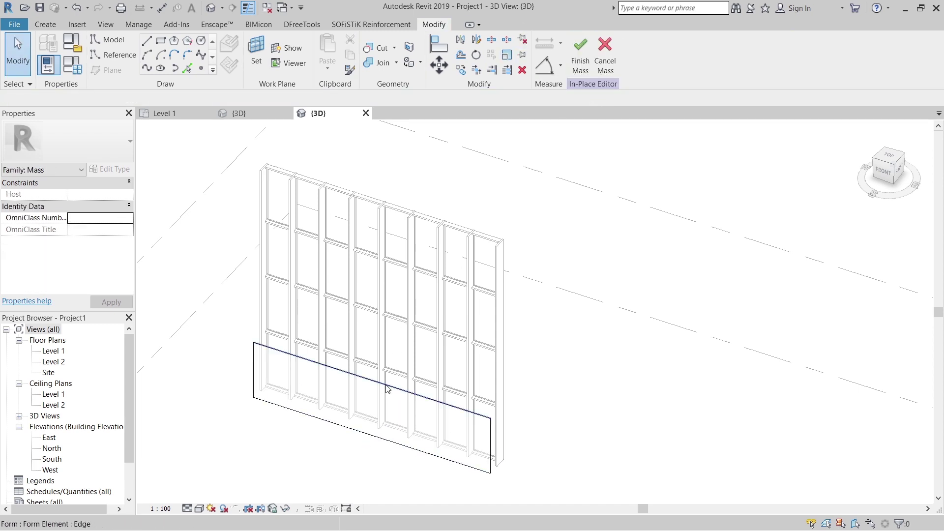
pyautogui.click(388, 389)
pyautogui.click(210, 357)
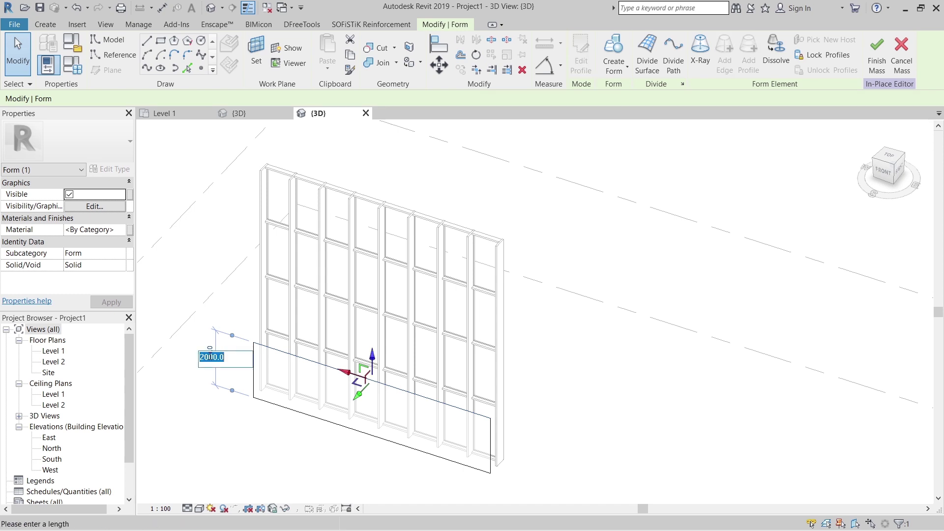
pyautogui.write('8m')
pyautogui.press('Return')
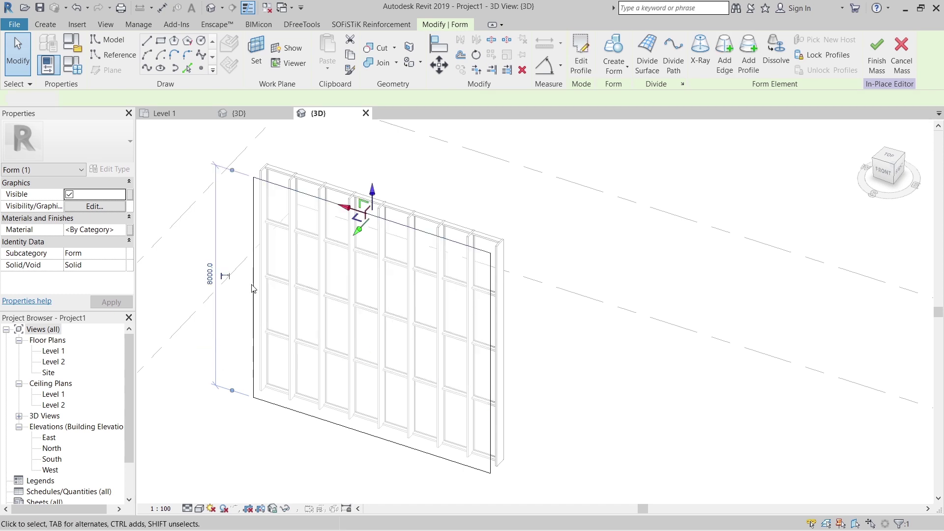
pyautogui.press('Escape')
# - Divide the form's surface and set its U grid to a fixed distance of 100 mm
pyautogui.click(261, 254)
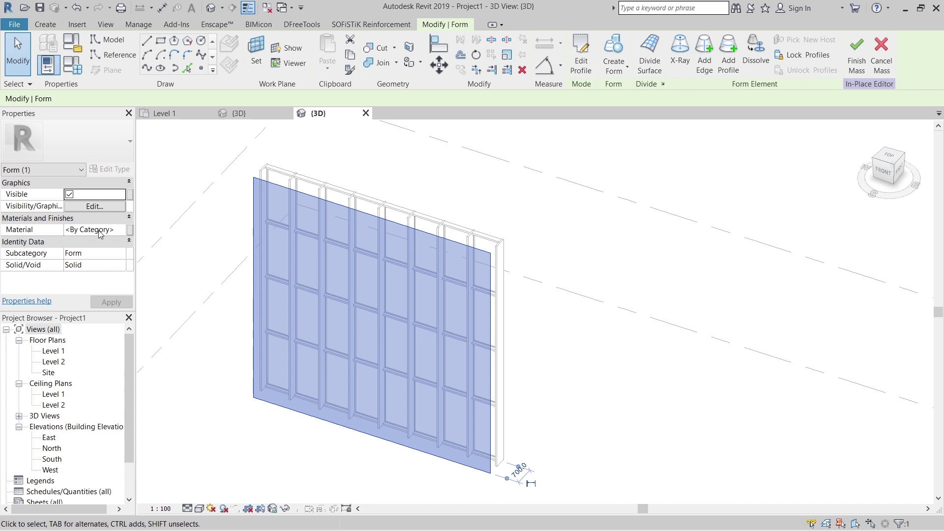
pyautogui.click(646, 48)
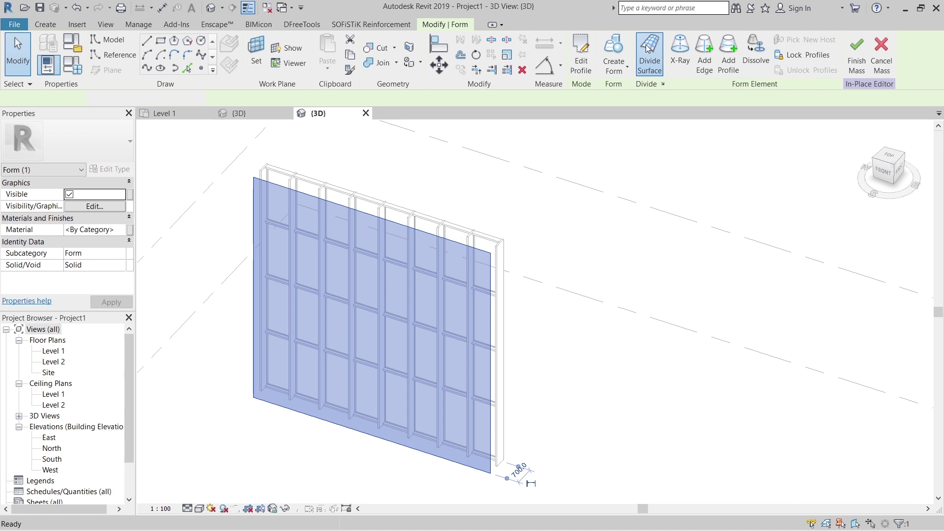
pyautogui.click(111, 229)
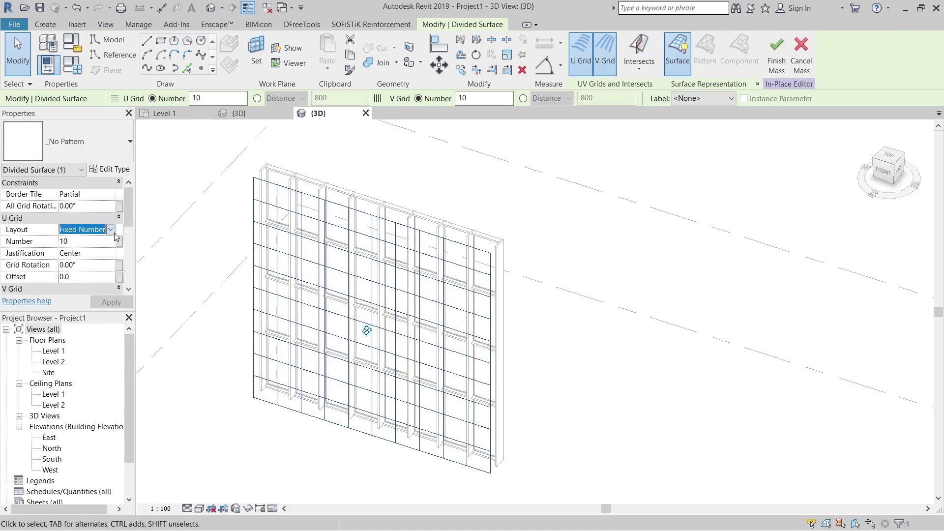
pyautogui.click(111, 229)
pyautogui.click(98, 247)
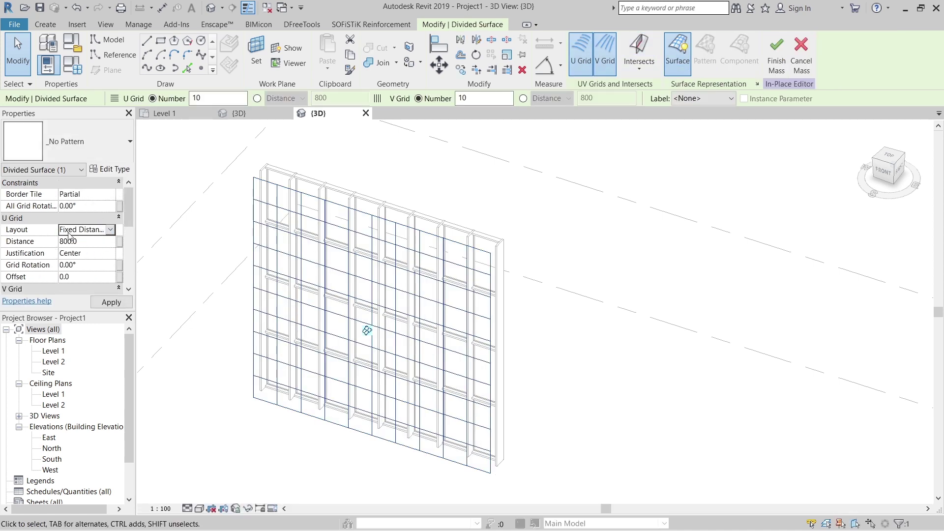
pyautogui.click(109, 233)
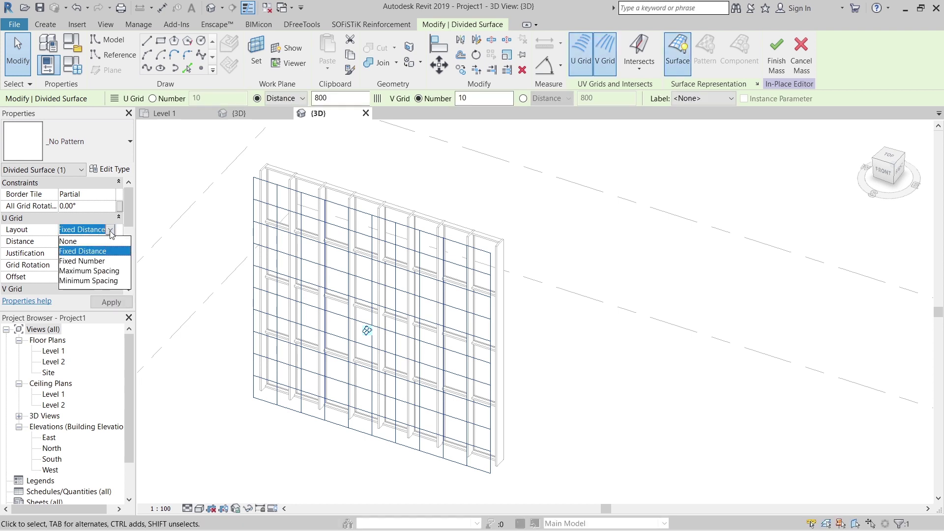
pyautogui.click(109, 231)
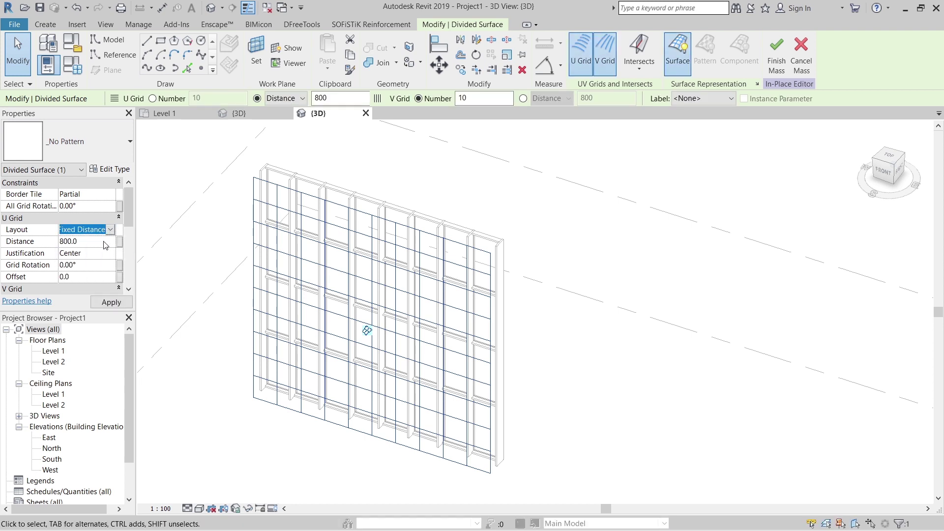
pyautogui.click(103, 242)
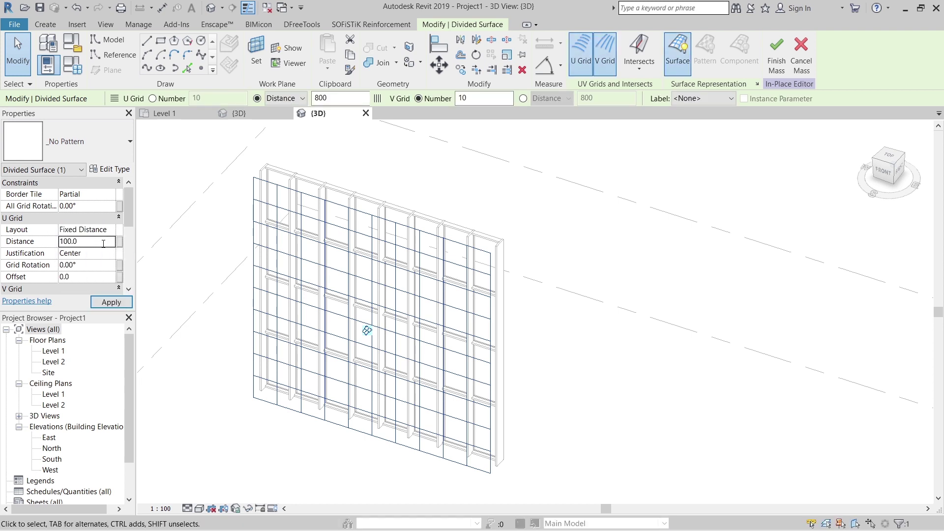
# - Set the divided surface's V grid layout to a fixed distance of 100 mm
pyautogui.scroll(-3, 103, 244)
pyautogui.click(109, 198)
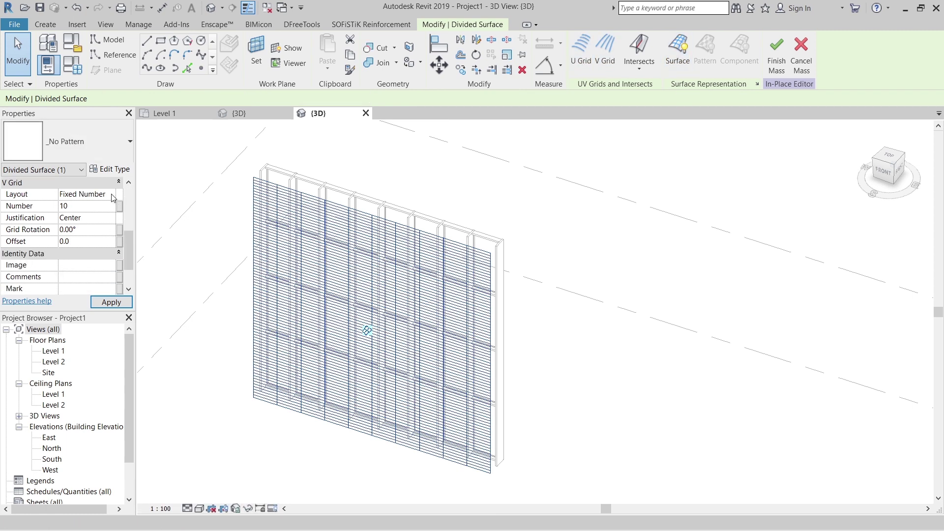
pyautogui.click(114, 198)
pyautogui.click(111, 213)
pyautogui.click(96, 208)
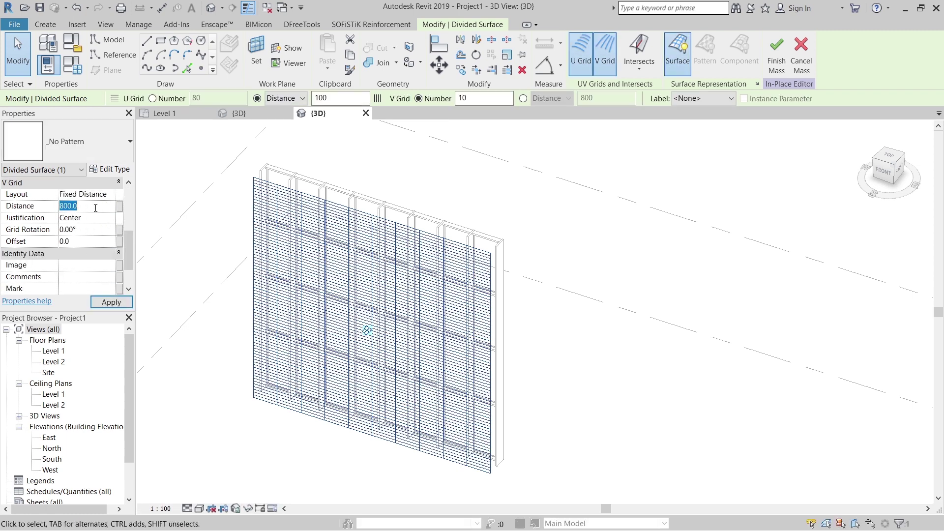
pyautogui.write('100.0')
pyautogui.click(108, 301)
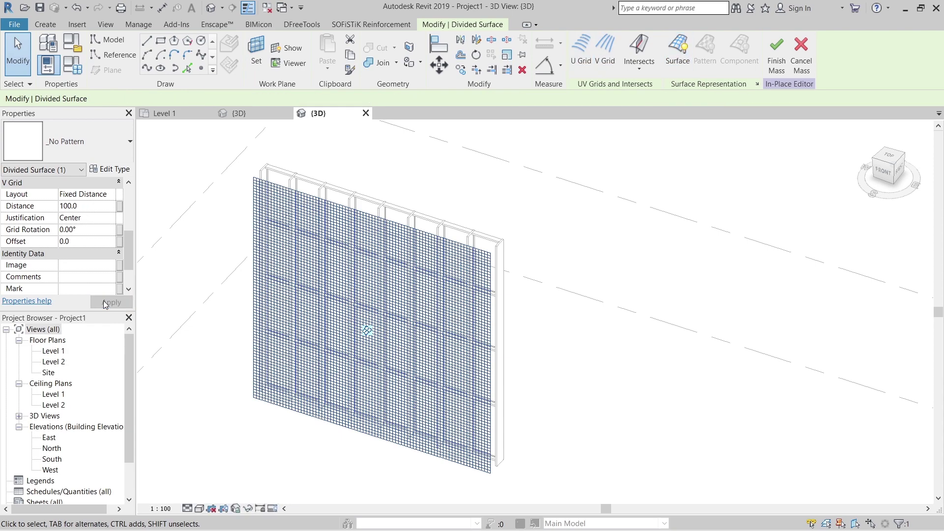
# - Set both the V grid and U grid distances of the divided surface to 1000 mm
pyautogui.scroll(3, 275, 194)
pyautogui.keyDown('shift'); pyautogui.moveTo(230, 231); pyautogui.dragTo(181, 236, button='middle'); pyautogui.keyUp('shift')
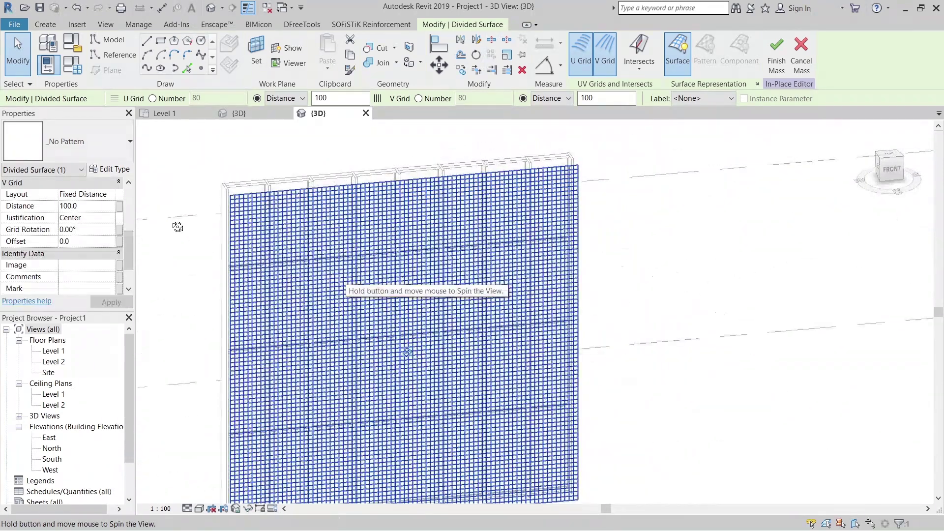
pyautogui.click(75, 208)
pyautogui.write('1m')
pyautogui.scroll(3, 97, 239)
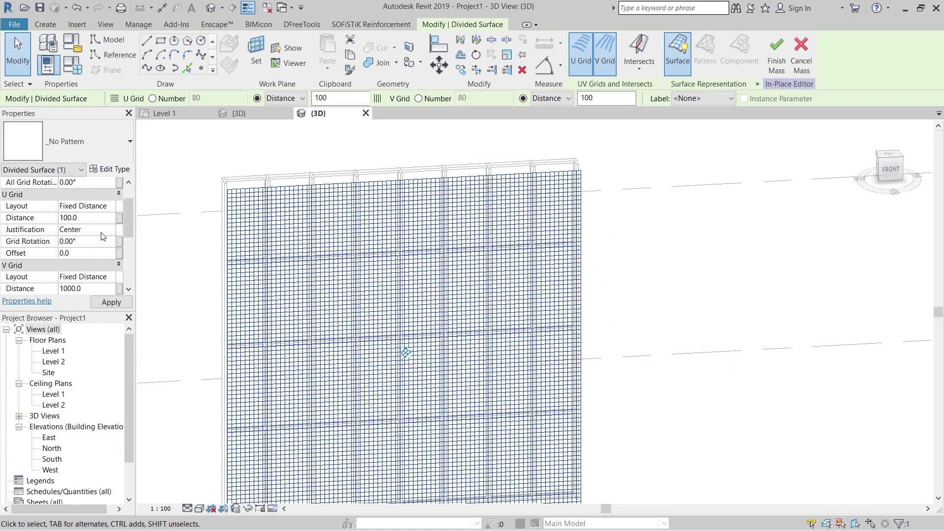
pyautogui.click(98, 219)
pyautogui.write('1')
pyautogui.click(105, 302)
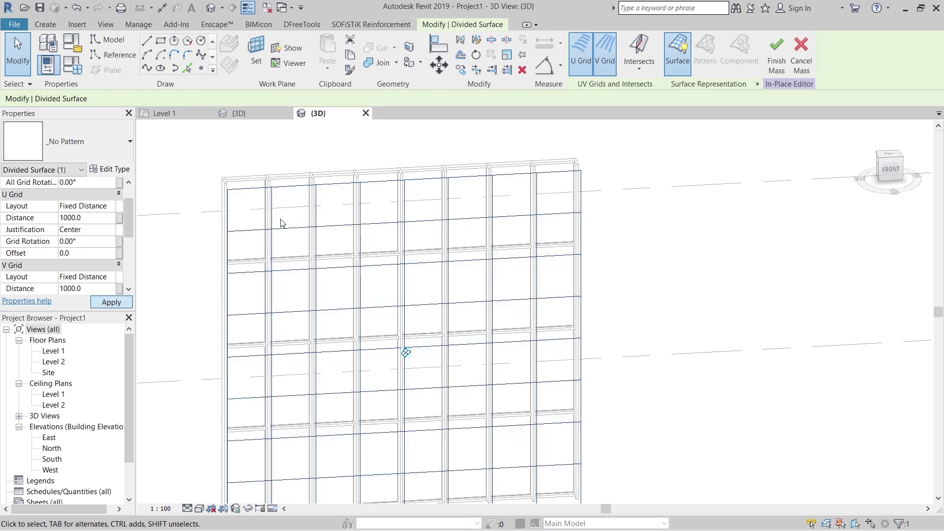
# - Apply the Family2 rectangular curtain panel to the divided surface
pyautogui.click(100, 140)
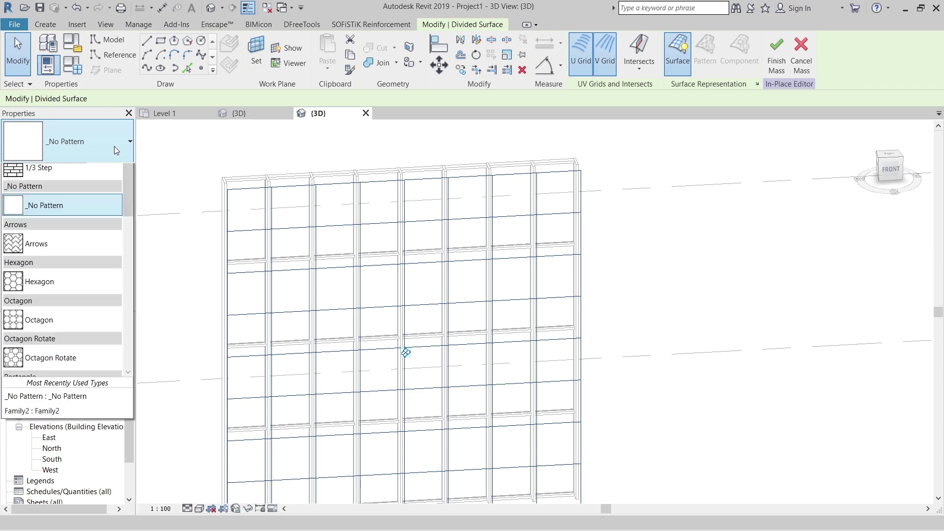
pyautogui.scroll(-3, 67, 256)
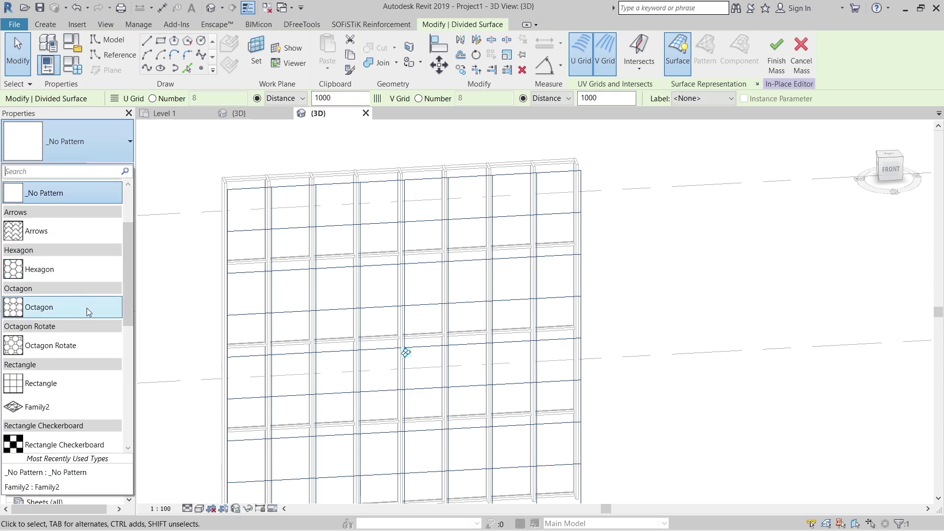
pyautogui.click(39, 412)
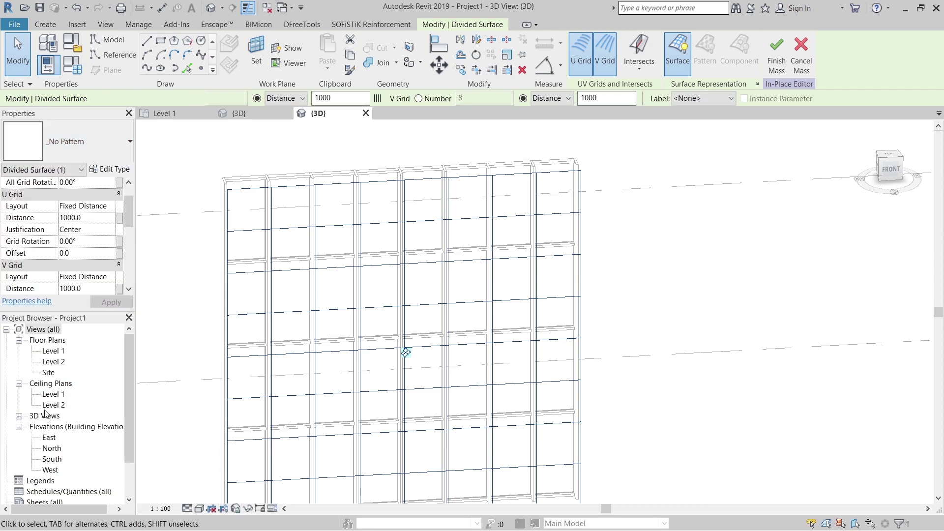
# - Examine the crossing-bar panels on the divided surface from several angles and up close at the upper corner
pyautogui.scroll(-1, 563, 257)
pyautogui.moveTo(567, 257); pyautogui.dragTo(540, 211, button='middle')
pyautogui.keyDown('shift'); pyautogui.moveTo(649, 305); pyautogui.dragTo(572, 352, button='middle'); pyautogui.keyUp('shift')
pyautogui.click(693, 370)
pyautogui.keyDown('shift'); pyautogui.moveTo(689, 371); pyautogui.dragTo(742, 304, button='middle'); pyautogui.keyUp('shift')
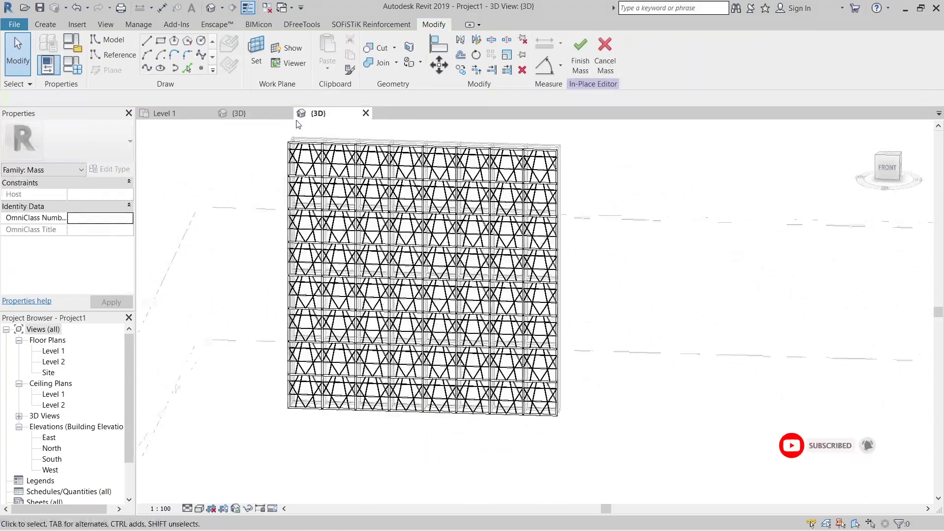
pyautogui.scroll(2, 335, 164)
pyautogui.keyDown('shift'); pyautogui.moveTo(410, 235); pyautogui.dragTo(400, 256, button='middle'); pyautogui.keyUp('shift')
pyautogui.scroll(4, 249, 127)
pyautogui.moveTo(359, 169); pyautogui.dragTo(332, 206, button='middle')
pyautogui.scroll(2, 221, 164)
pyautogui.moveTo(251, 191); pyautogui.dragTo(248, 275, button='middle')
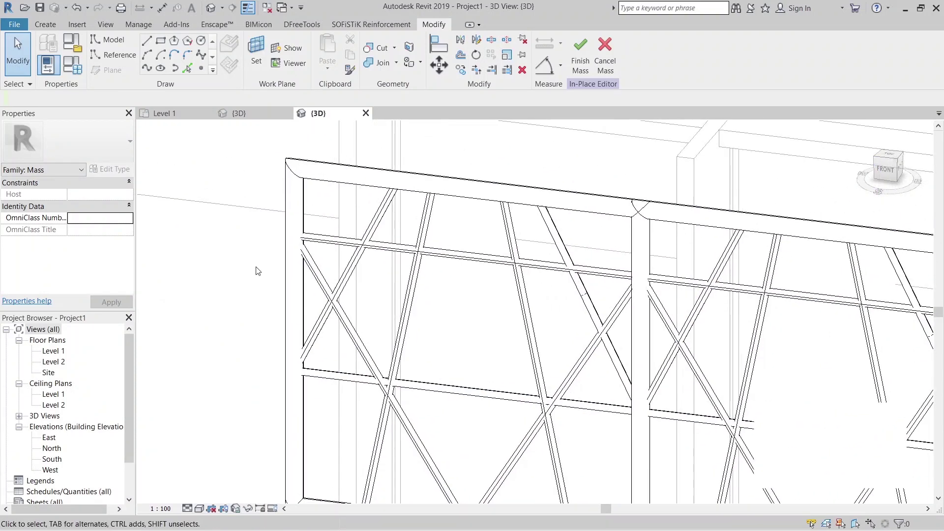
# - In the Family2 panel family, link the material of the form with the long middle bar and two short diagonals to parameter M
pyautogui.click(253, 117)
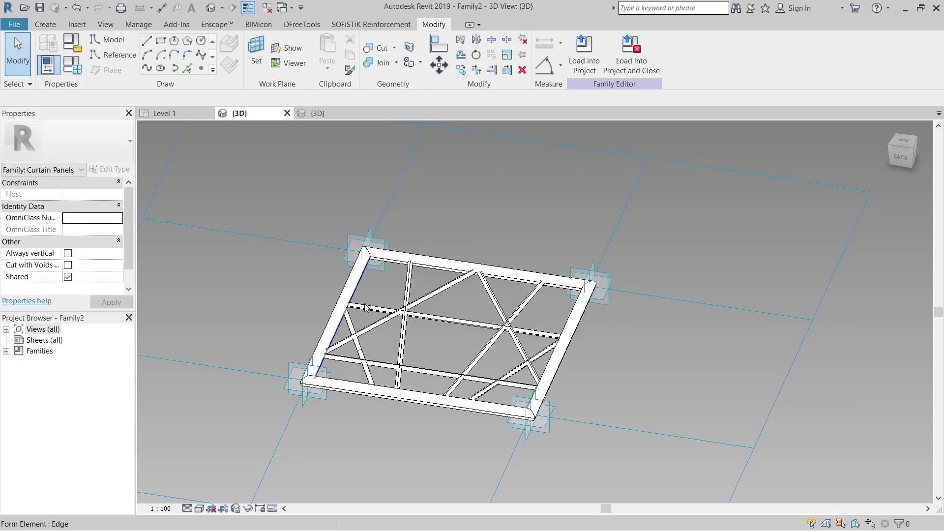
pyautogui.click(364, 305)
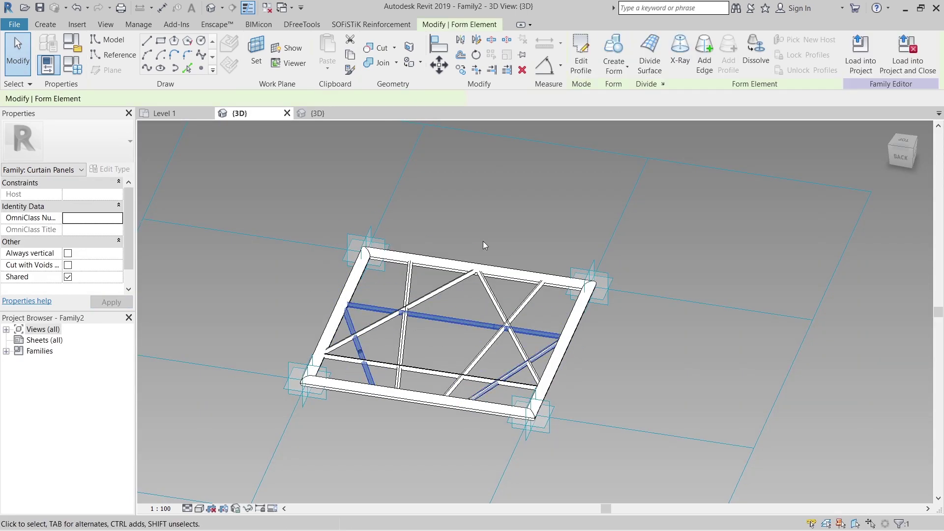
pyautogui.click(131, 230)
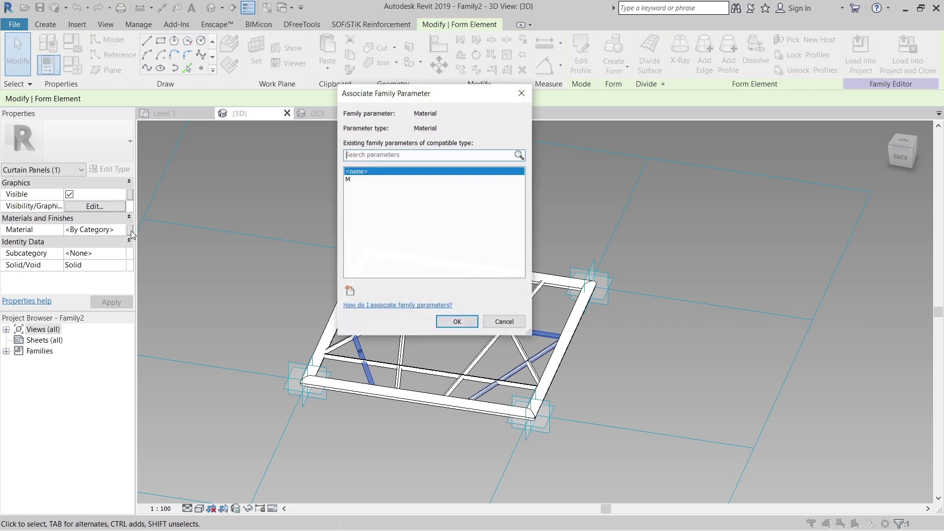
pyautogui.click(358, 180)
pyautogui.click(457, 322)
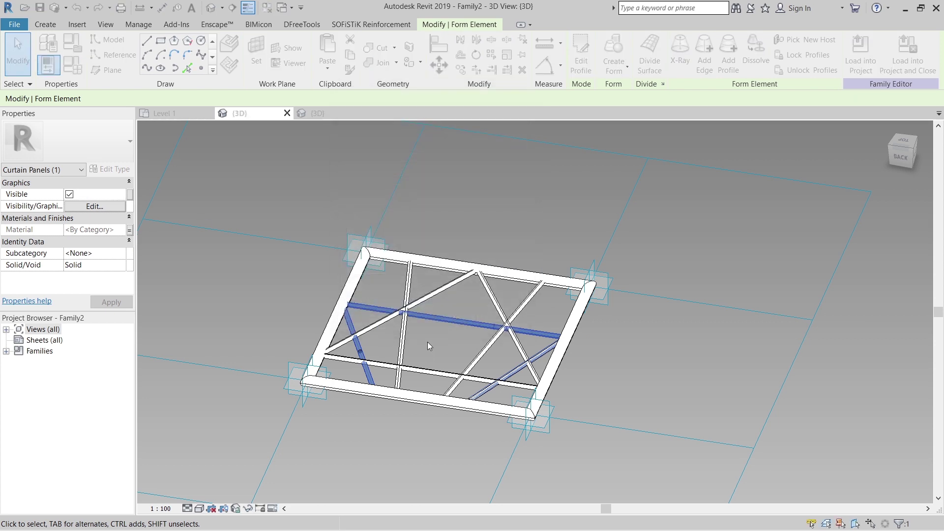
pyautogui.press('Escape')
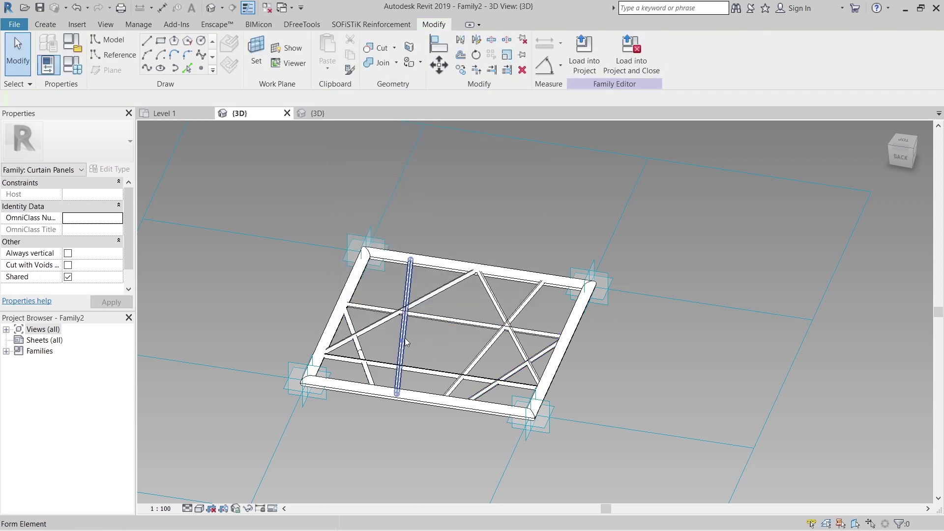
# - Link the material of the triangular bar form and the single bar crossing it to the parameter M
pyautogui.click(406, 342)
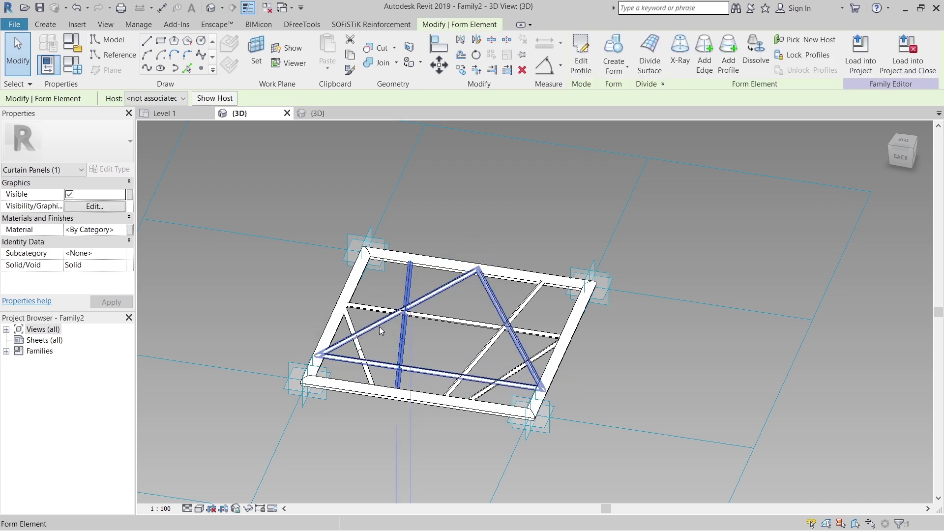
pyautogui.keyDown('ctrl'); pyautogui.click(379, 326); pyautogui.keyUp('ctrl')
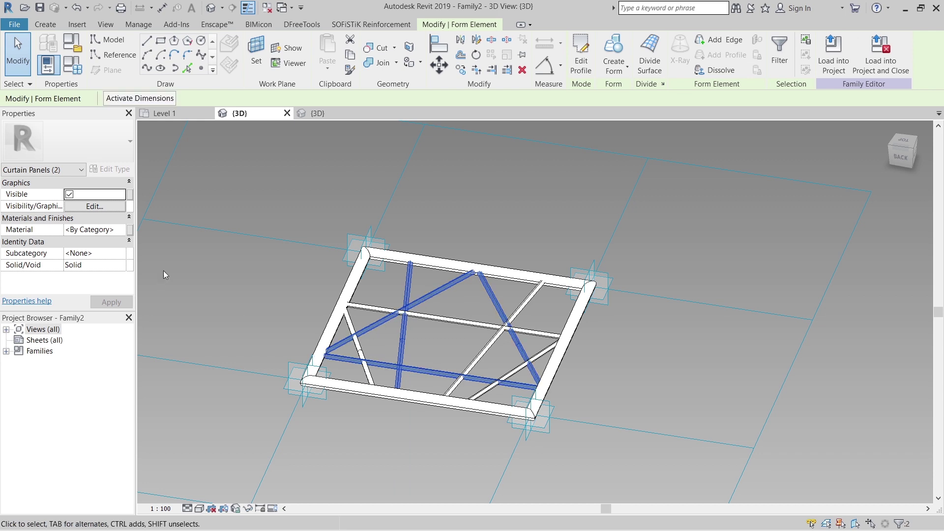
pyautogui.click(128, 230)
pyautogui.click(348, 179)
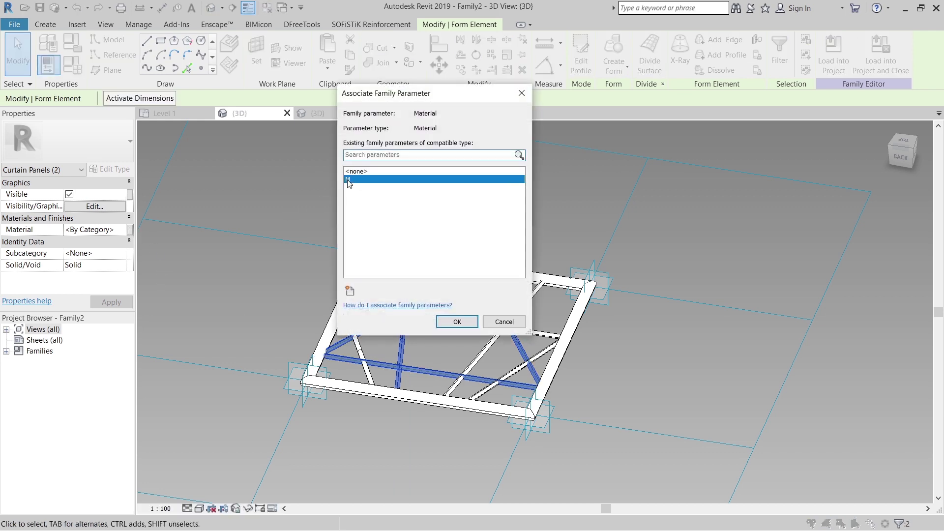
pyautogui.click(457, 321)
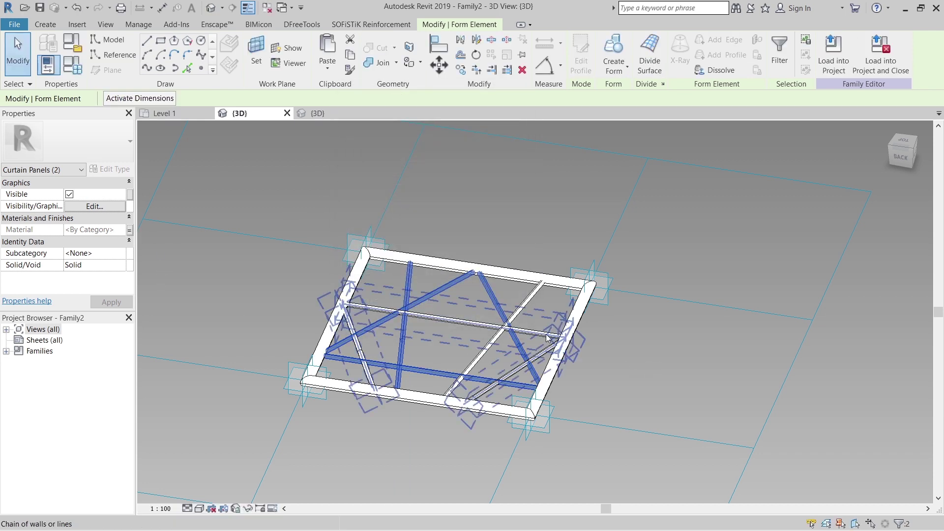
# - Link the material of the remaining long bar beside the triangular bar form to the parameter M
pyautogui.keyDown('ctrl'); pyautogui.click(531, 329); pyautogui.keyUp('ctrl')
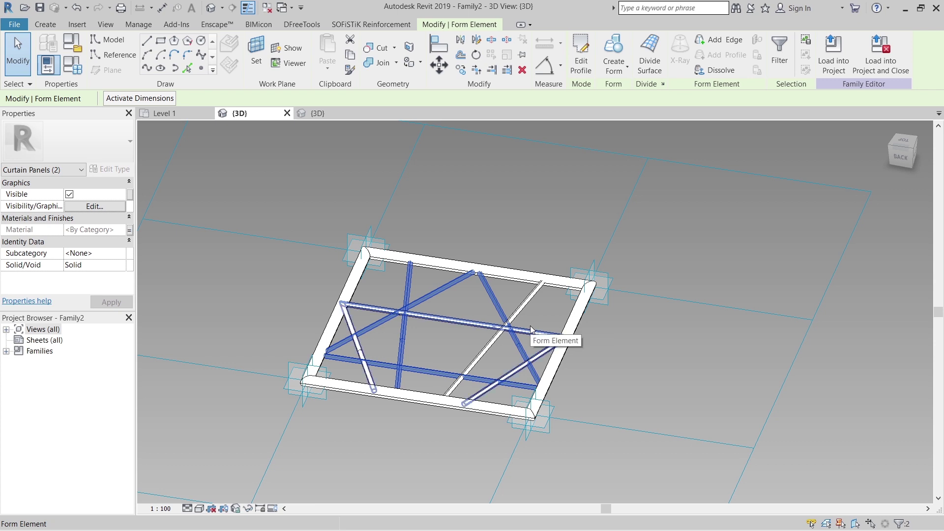
pyautogui.click(515, 323)
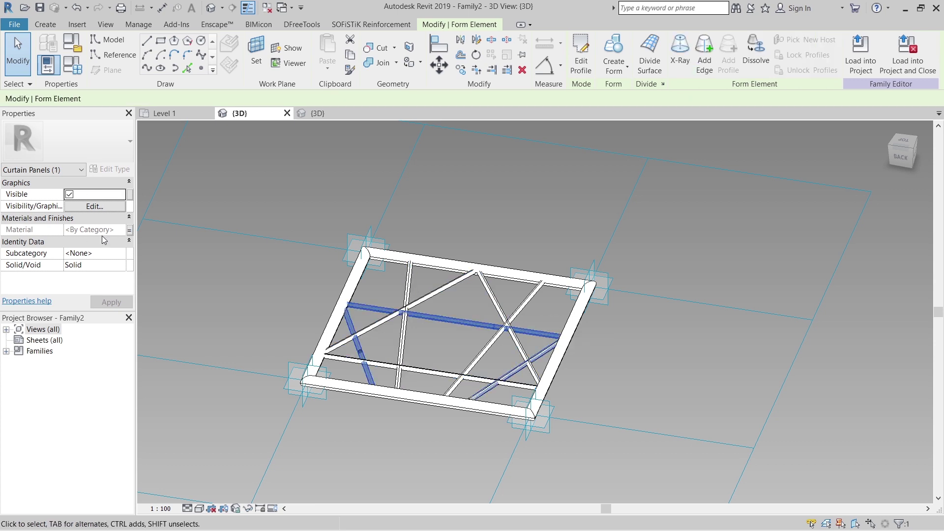
pyautogui.click(251, 278)
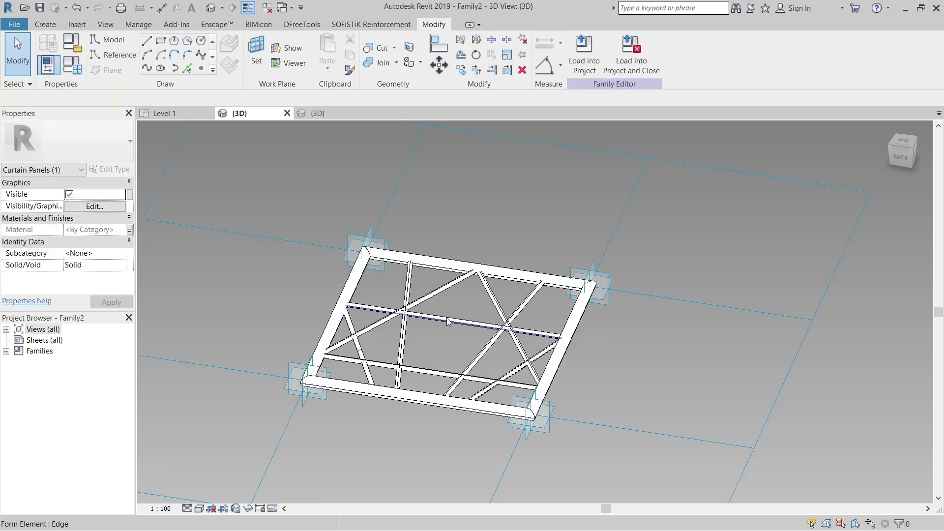
pyautogui.press('Tab')
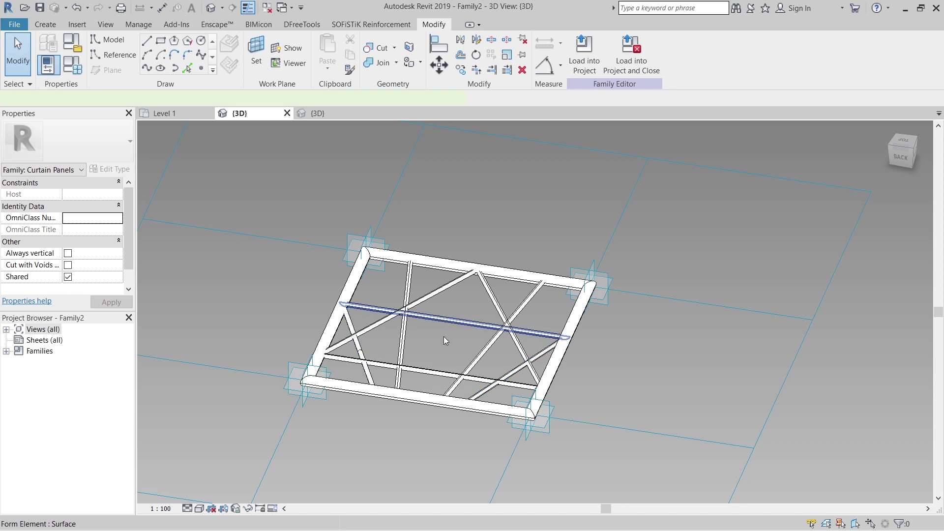
pyautogui.click(443, 339)
pyautogui.click(537, 300)
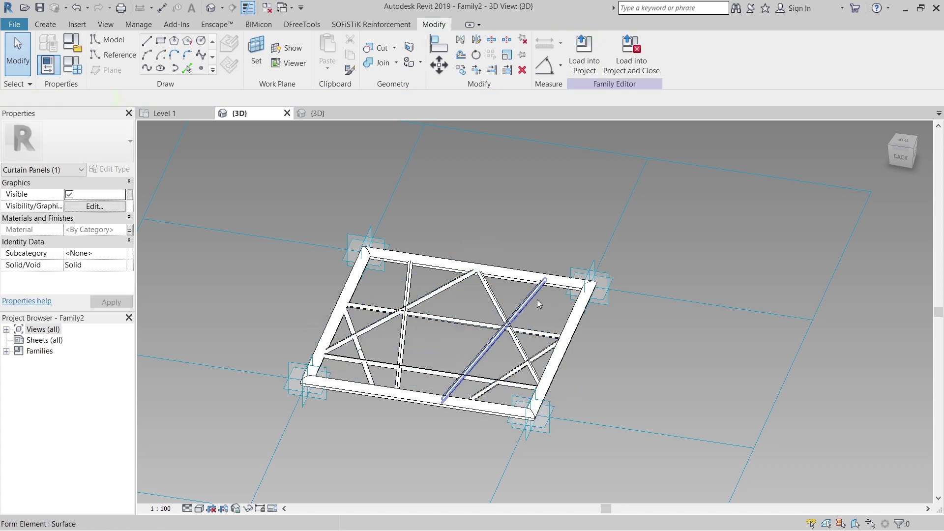
pyautogui.click(536, 299)
pyautogui.click(534, 300)
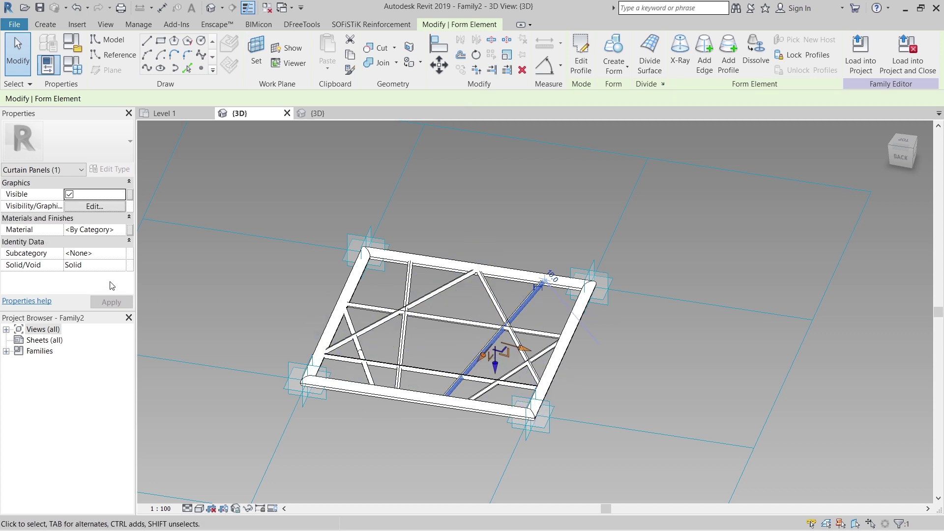
pyautogui.click(130, 230)
pyautogui.click(350, 180)
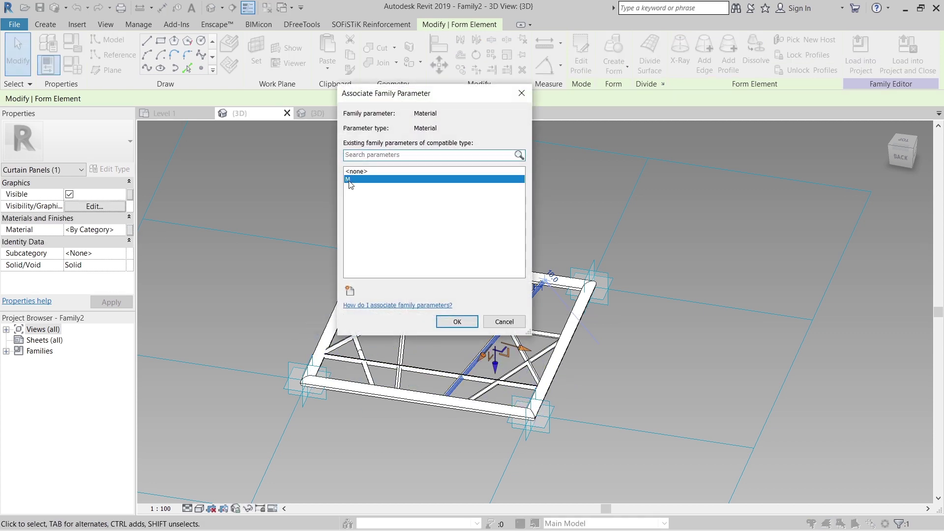
pyautogui.click(457, 321)
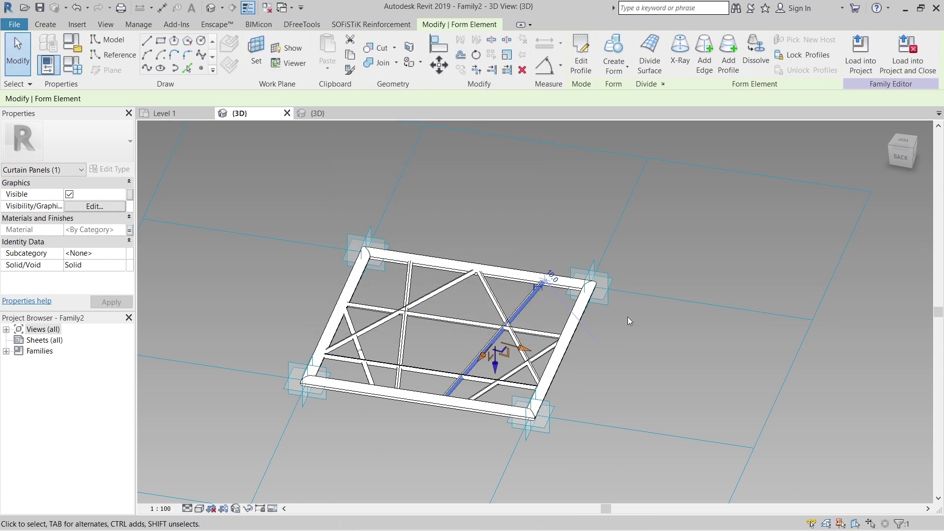
pyautogui.press('Escape')
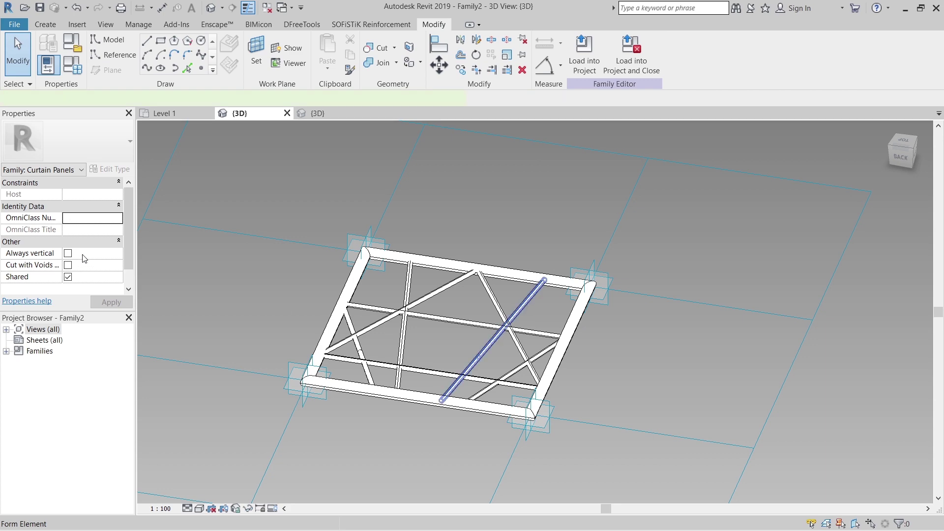
pyautogui.click(493, 339)
# - Create a new material named METAL for the family's M parameter
pyautogui.moveTo(638, 344); pyautogui.dragTo(663, 366, button='middle')
pyautogui.moveTo(664, 366); pyautogui.dragTo(556, 326, button='middle')
pyautogui.scroll(-2, 369, 151)
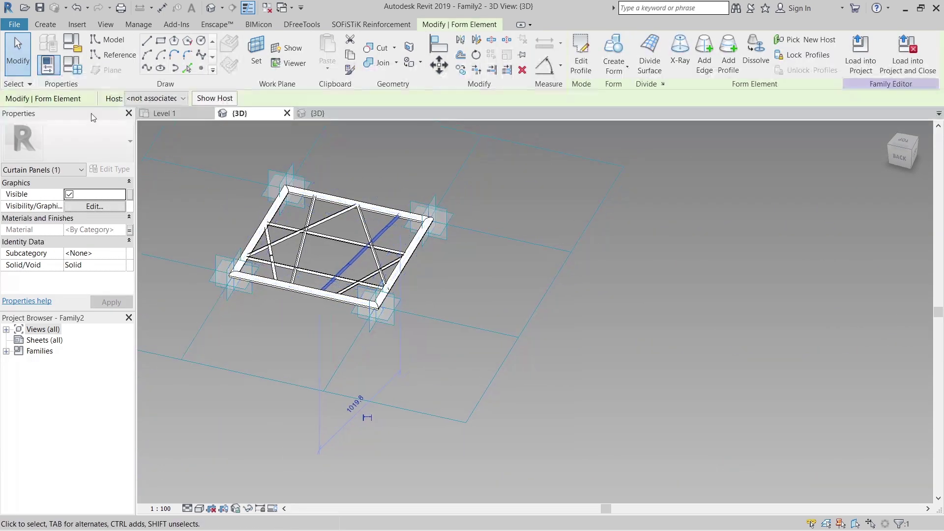
pyautogui.click(72, 69)
pyautogui.moveTo(198, 41); pyautogui.dragTo(554, 80)
pyautogui.click(547, 204)
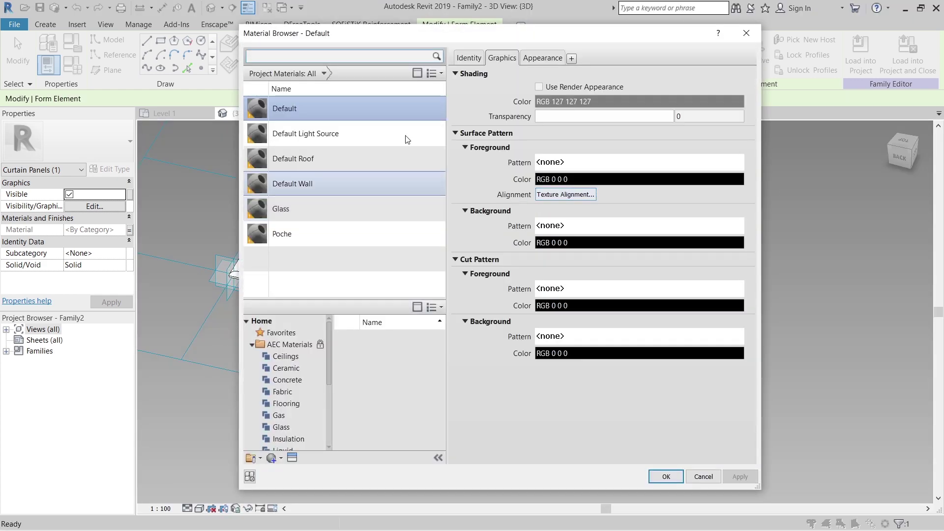
pyautogui.click(271, 457)
pyautogui.click(311, 471)
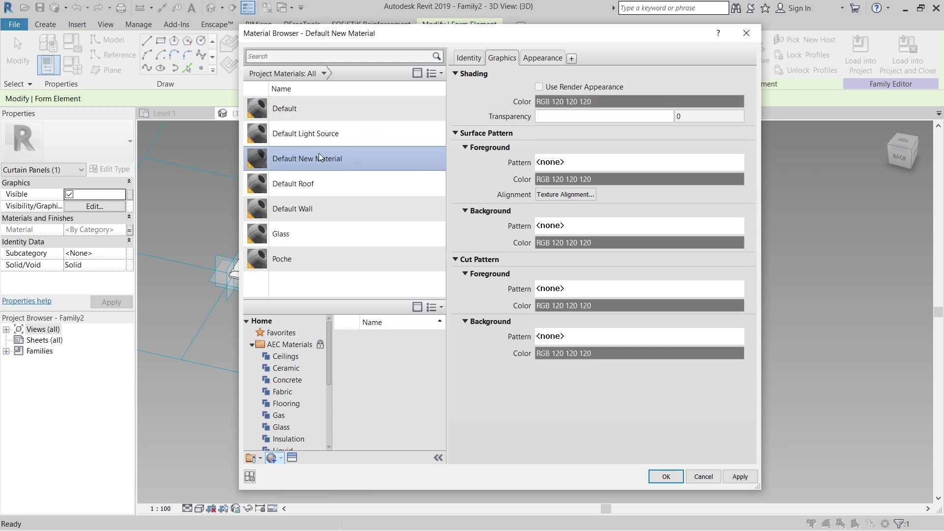
pyautogui.rightClick(319, 153)
pyautogui.click(350, 183)
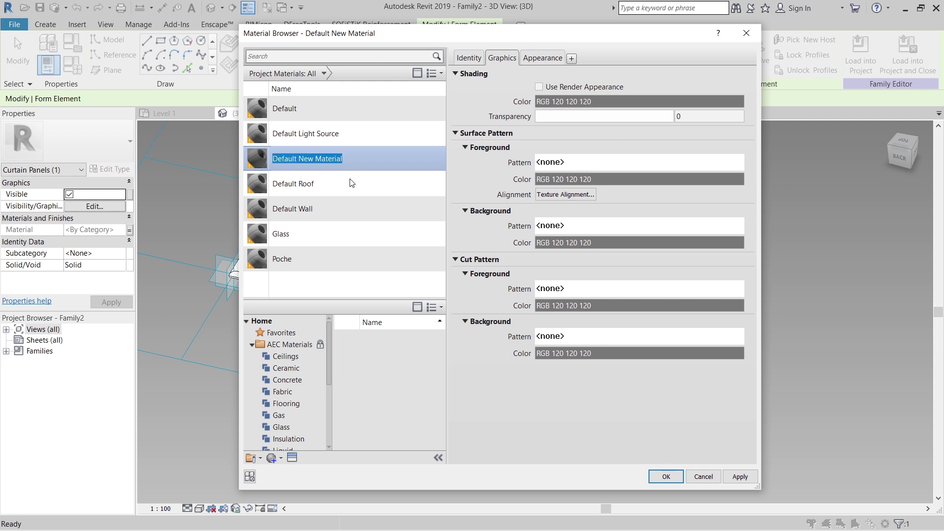
pyautogui.write('mET')
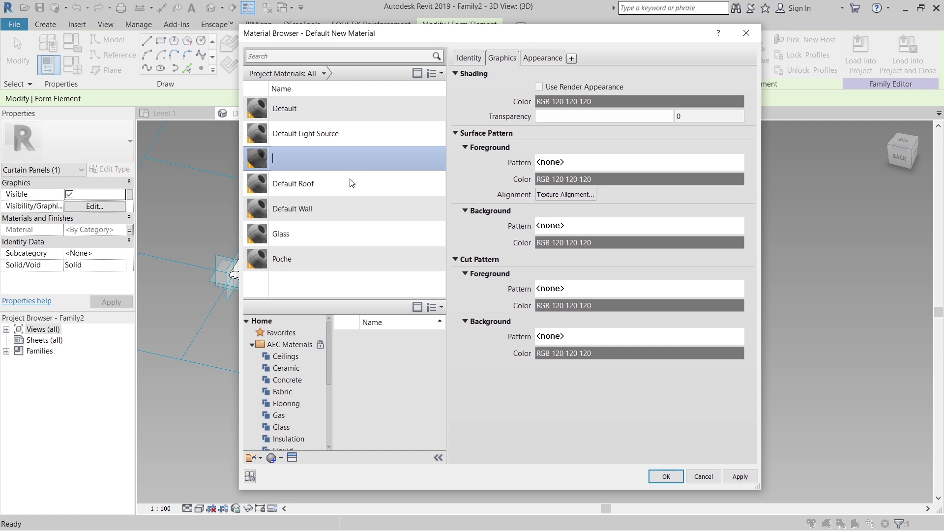
pyautogui.press('Return')
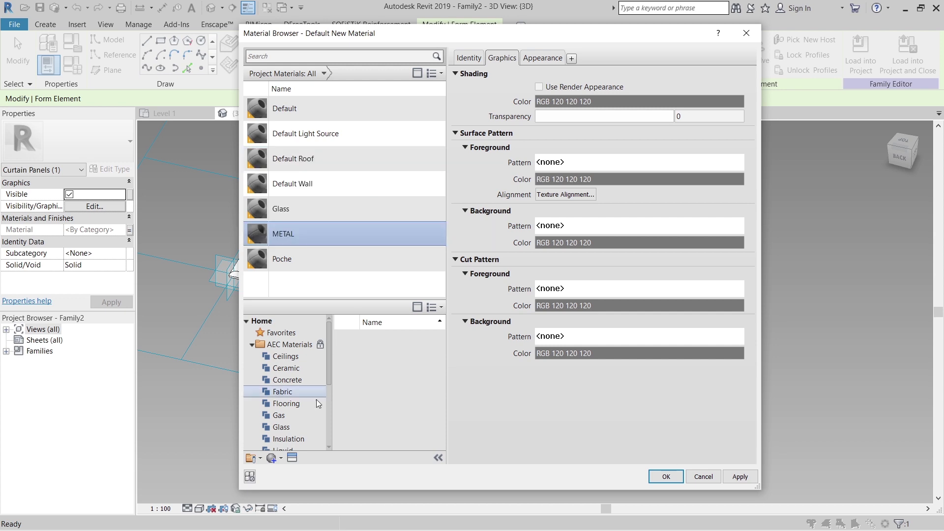
# - Give METAL the Anodized - Red appearance from the Metal library and assign the material to parameter M
pyautogui.click(292, 458)
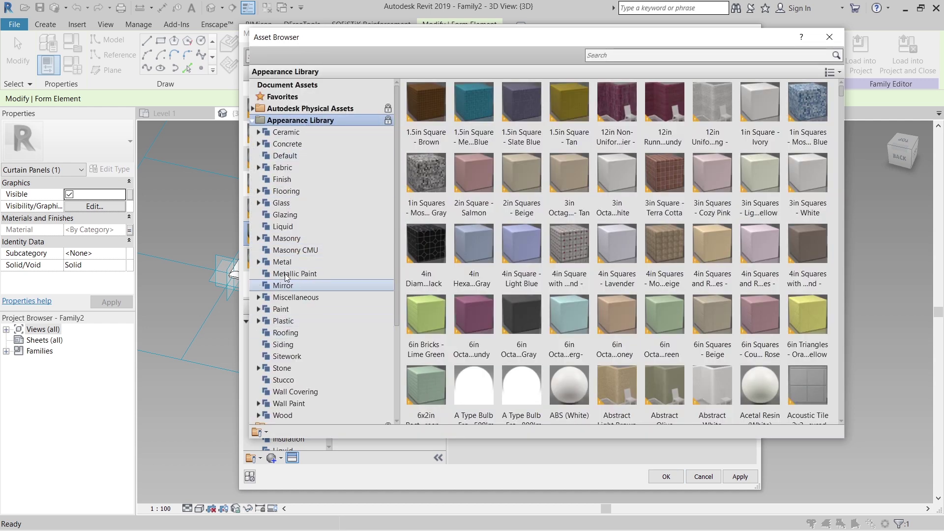
pyautogui.click(282, 262)
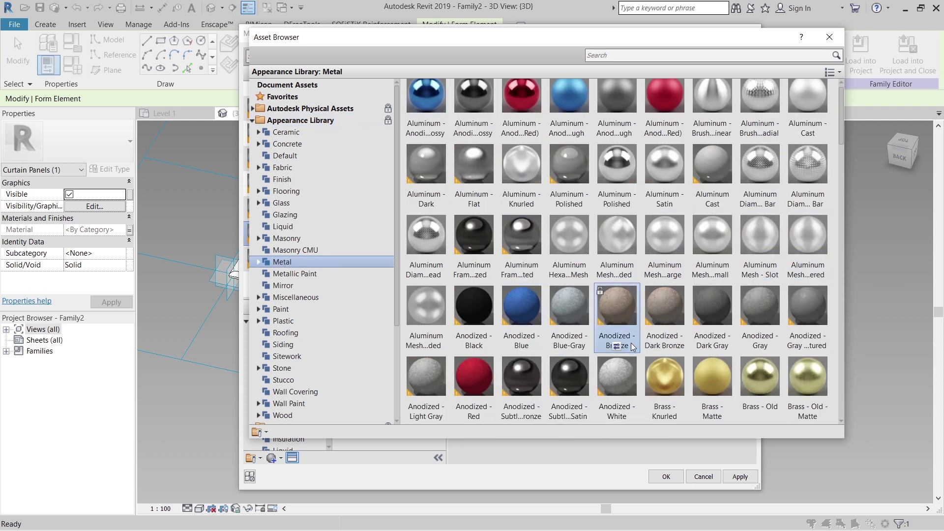
pyautogui.scroll(-3, 630, 342)
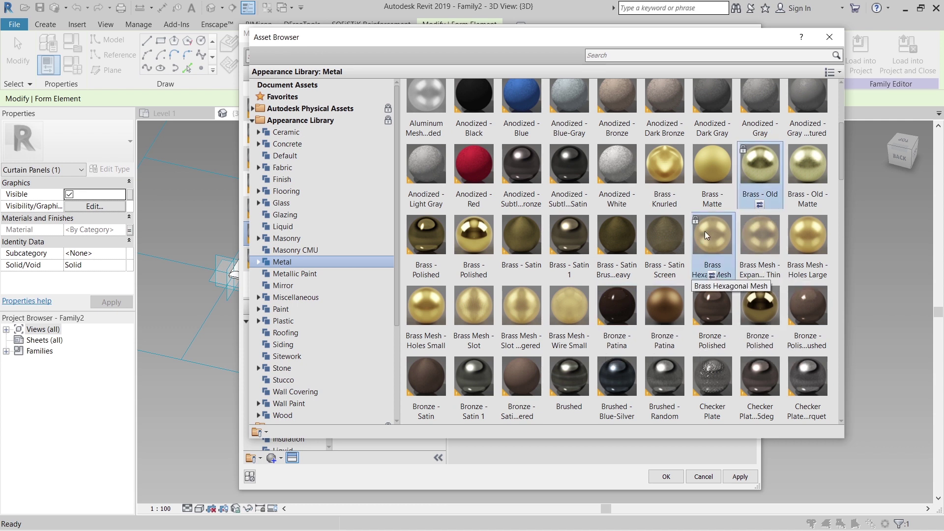
pyautogui.click(473, 205)
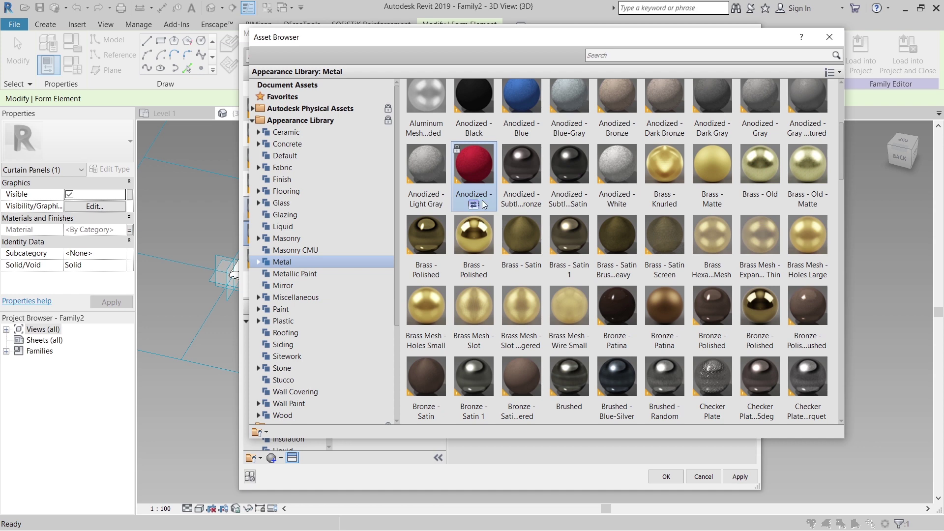
pyautogui.click(829, 37)
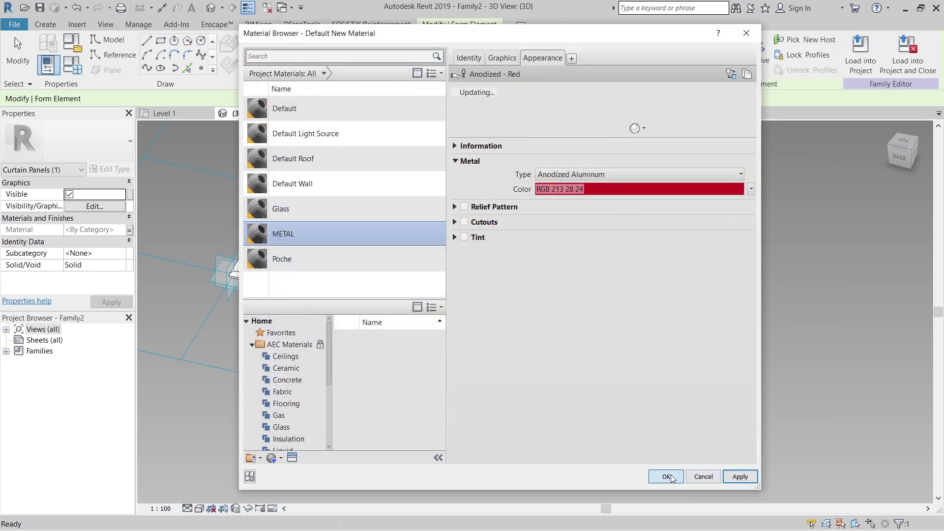
pyautogui.click(669, 476)
pyautogui.click(648, 465)
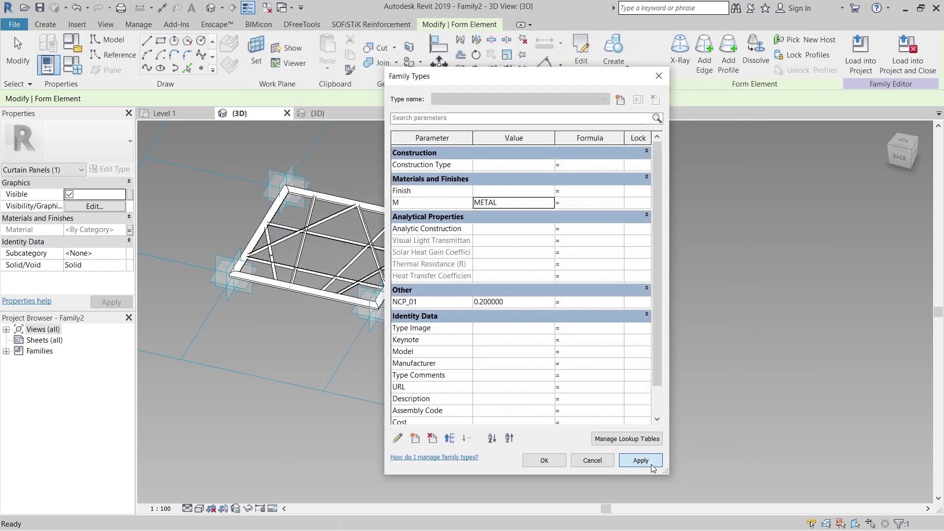
pyautogui.click(548, 465)
# - Switch the panel family's 3D view to the Realistic visual style
pyautogui.click(188, 468)
pyautogui.click(199, 508)
pyautogui.click(207, 484)
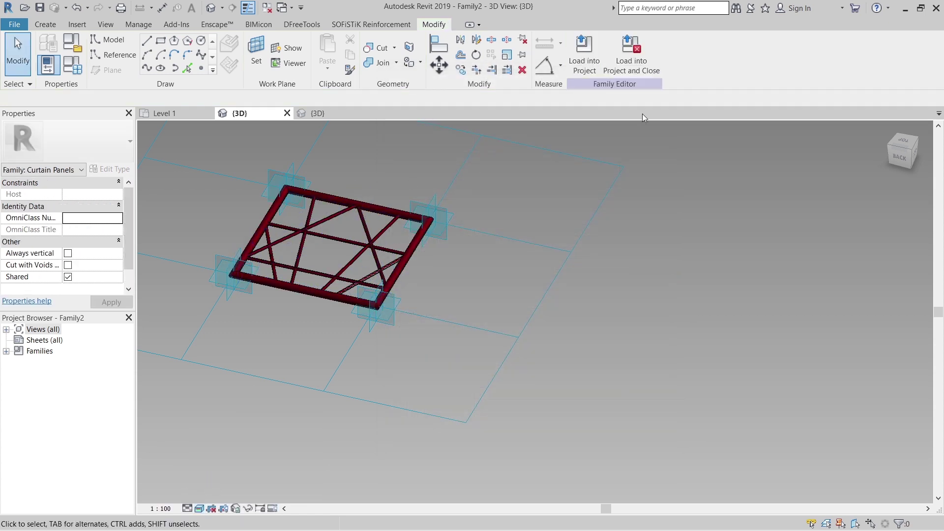
# - Load Family2 into Project1, overwriting the existing version and its parameter values, and show the project's 3D view
pyautogui.click(584, 54)
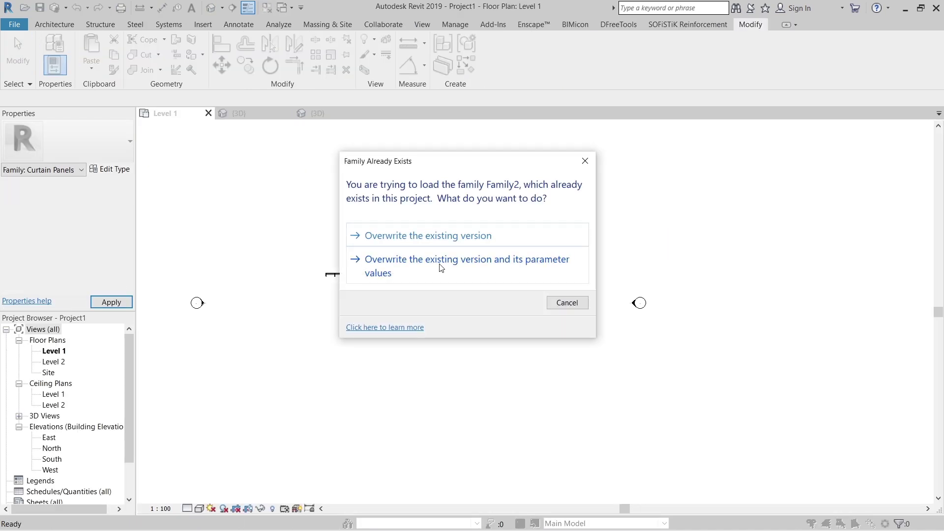
pyautogui.click(441, 268)
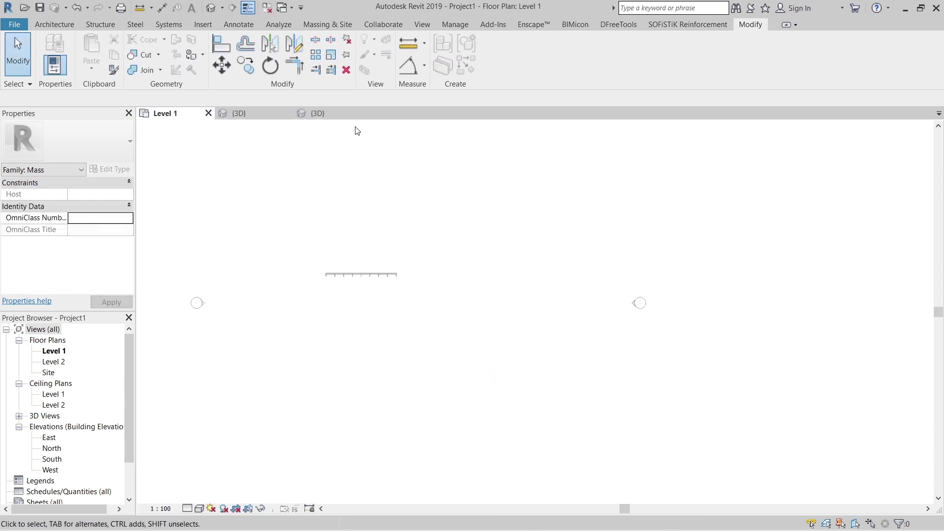
pyautogui.click(333, 116)
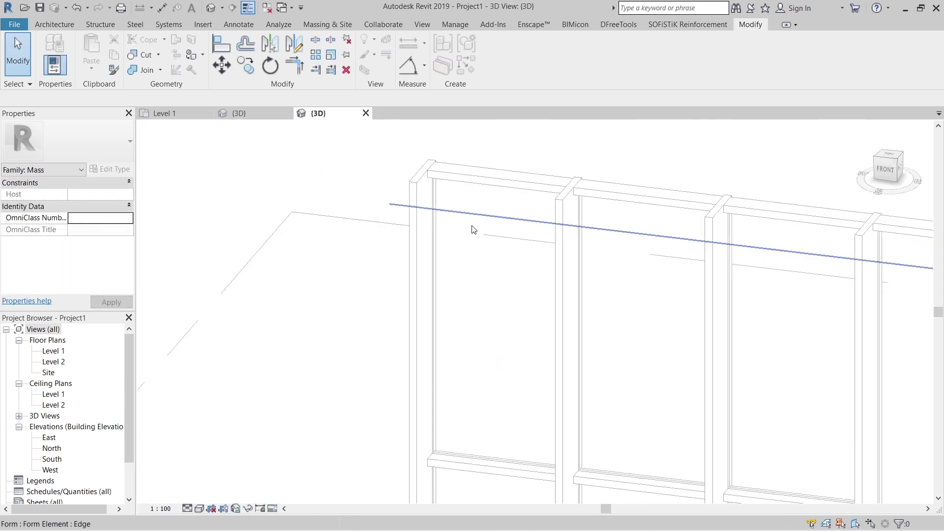
pyautogui.click(492, 251)
pyautogui.keyDown('shift'); pyautogui.moveTo(390, 236); pyautogui.dragTo(691, 337, button='middle'); pyautogui.keyUp('shift')
pyautogui.press('Delete')
pyautogui.hotkey('ctrl', 'z')
# - Cancel the in-place mass edit and discard the panelled surface in front of the curtain wall
pyautogui.scroll(-1, 747, 348)
pyautogui.keyDown('shift'); pyautogui.moveTo(771, 343); pyautogui.dragTo(752, 355, button='middle'); pyautogui.keyUp('shift')
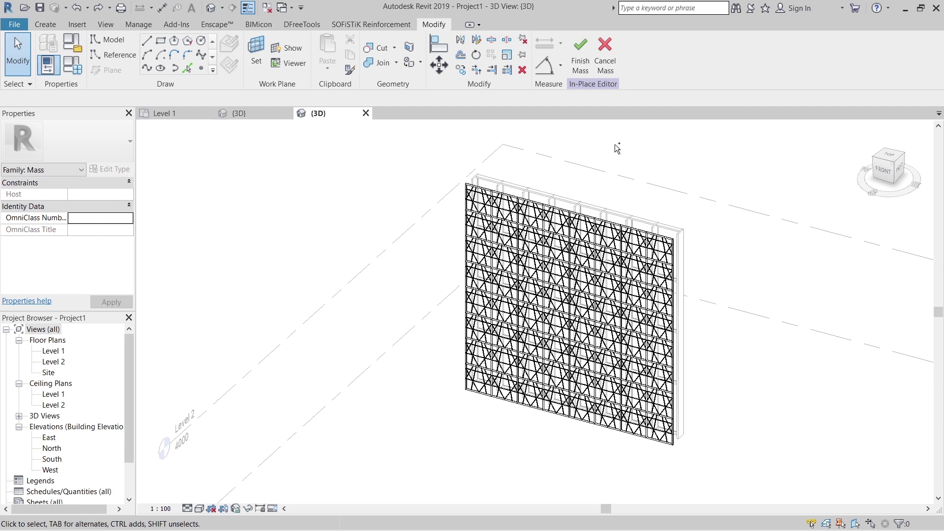
pyautogui.click(614, 67)
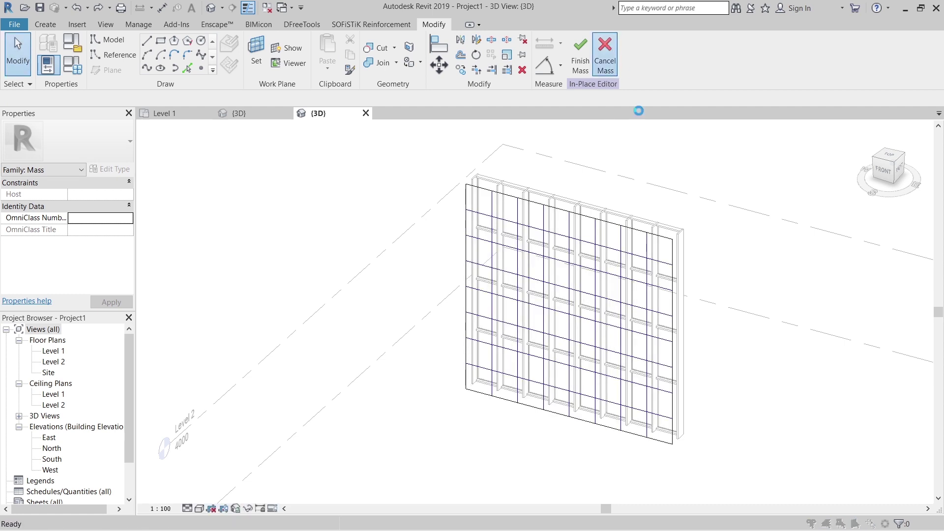
pyautogui.click(502, 286)
pyautogui.scroll(2, 781, 308)
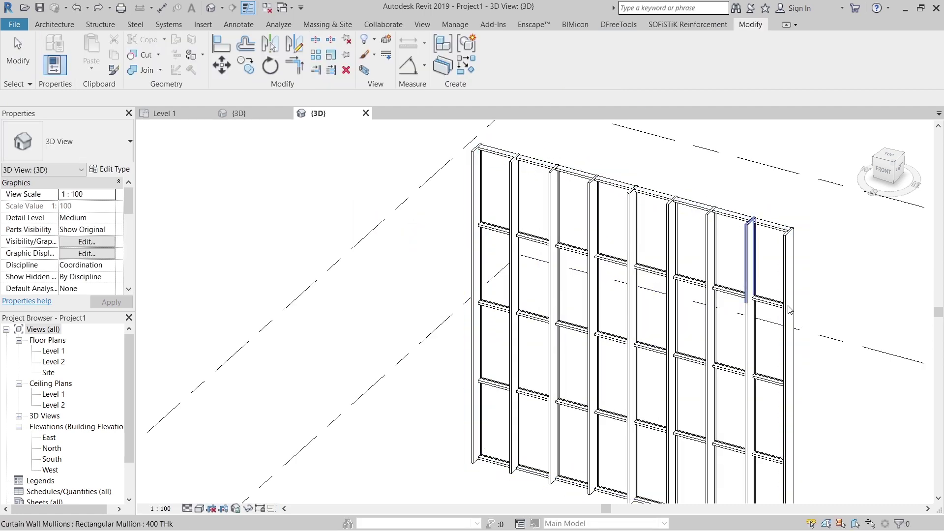
pyautogui.scroll(-3, 662, 221)
pyautogui.click(892, 159)
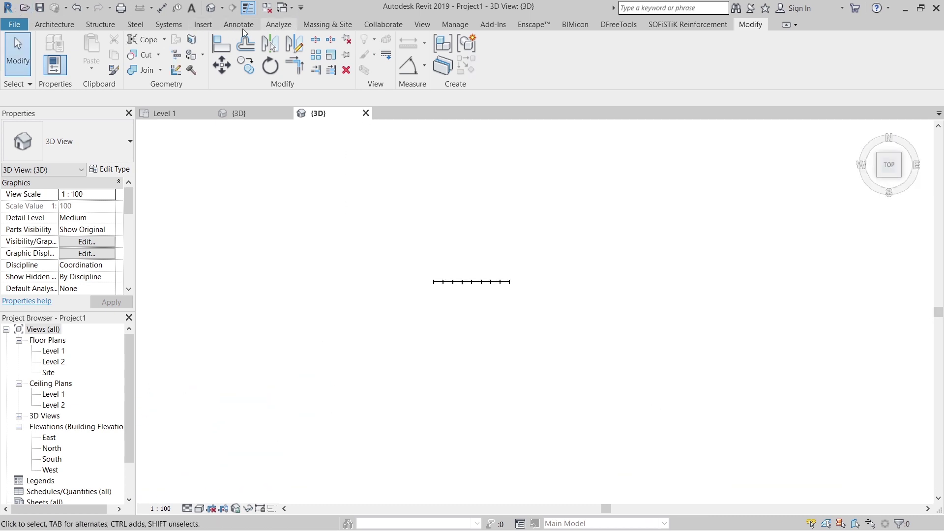
pyautogui.click(318, 26)
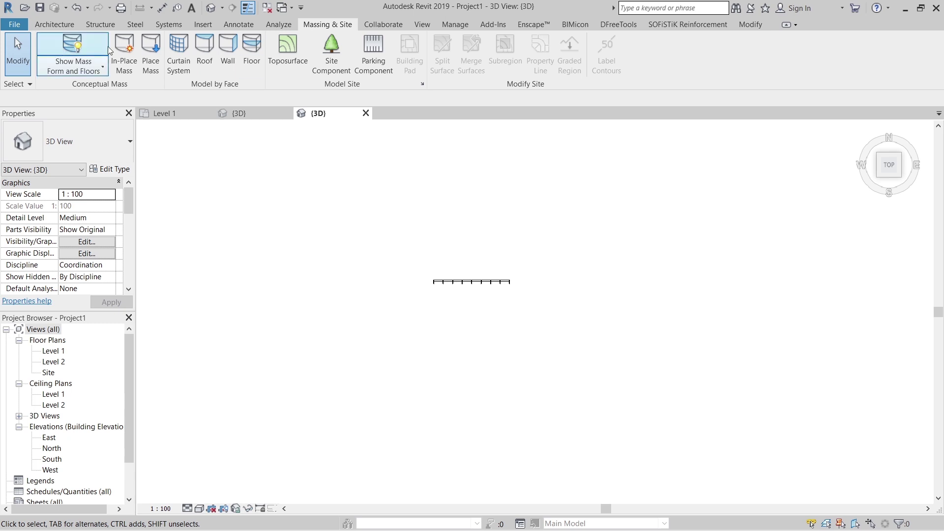
pyautogui.click(124, 49)
pyautogui.click(400, 186)
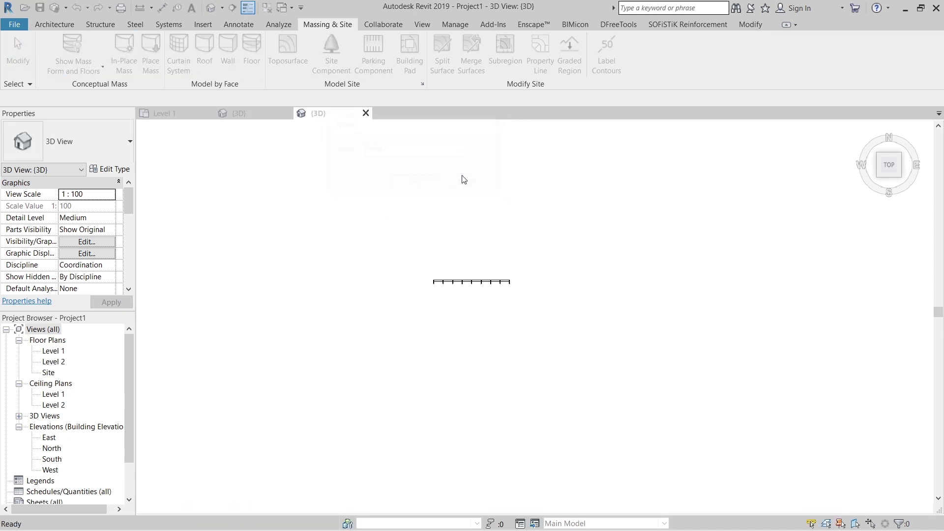
pyautogui.click(146, 42)
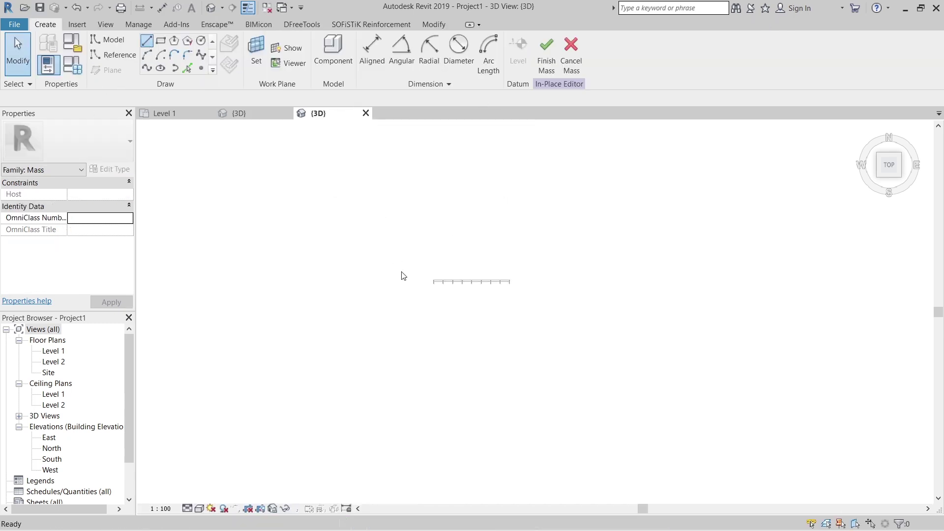
pyautogui.scroll(2, 420, 294)
pyautogui.click(406, 276)
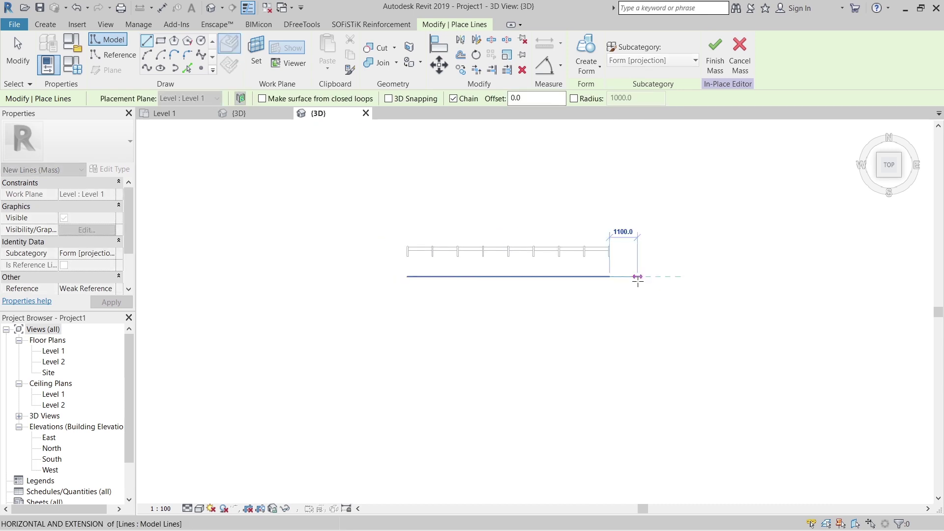
pyautogui.press('Escape')
pyautogui.press('Escape')
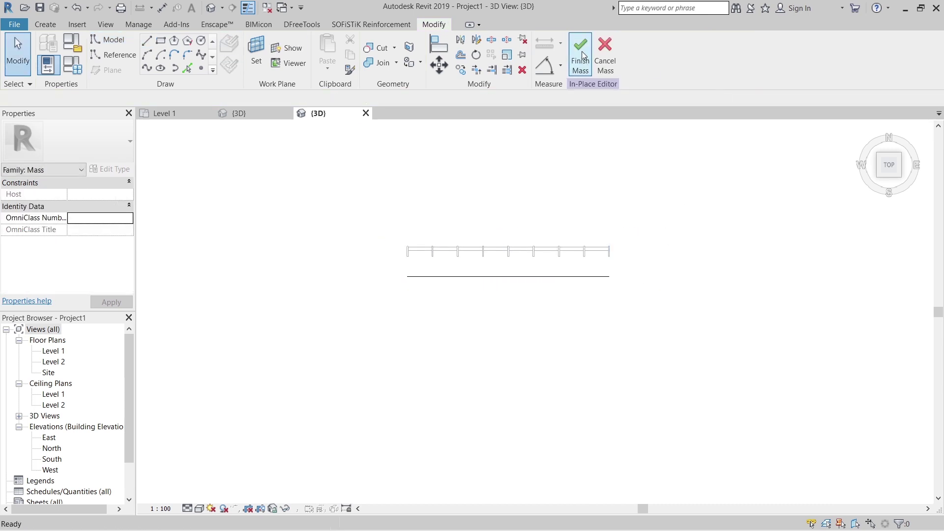
pyautogui.click(605, 54)
pyautogui.click(501, 287)
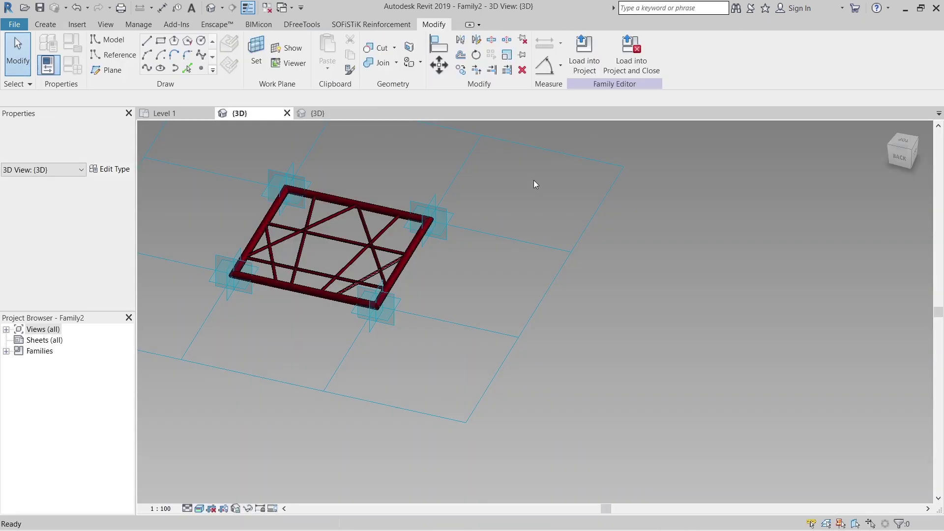
# - Reload Family2 into Project1, overwriting the existing version, and show the project's 3D view
pyautogui.click(584, 54)
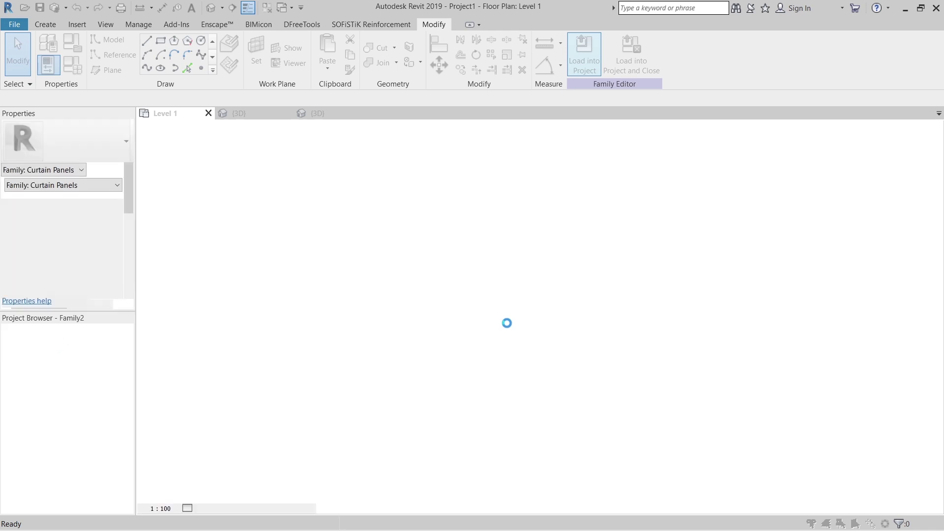
pyautogui.click(435, 270)
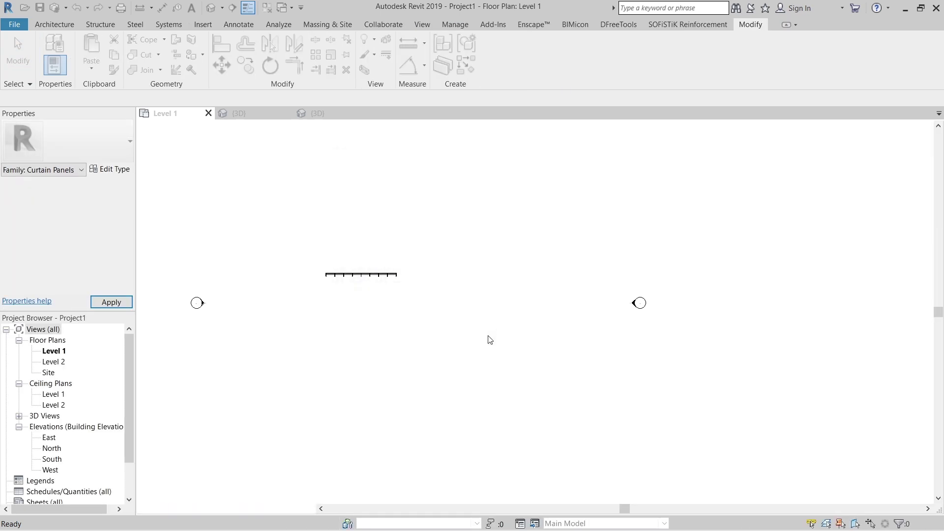
pyautogui.click(331, 117)
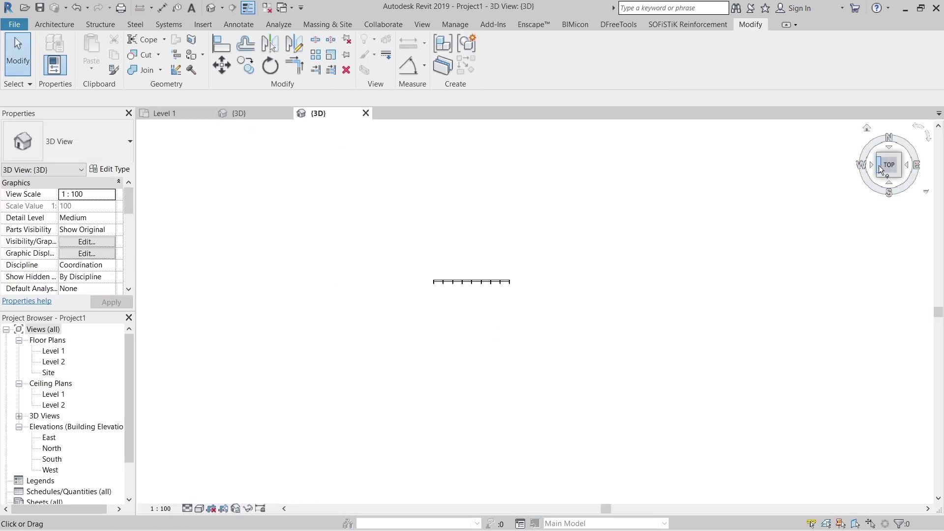
# - Start an in-place mass named Mass 1 and draw a model line in front of the curtain wall along its full length
pyautogui.click(313, 25)
pyautogui.click(124, 50)
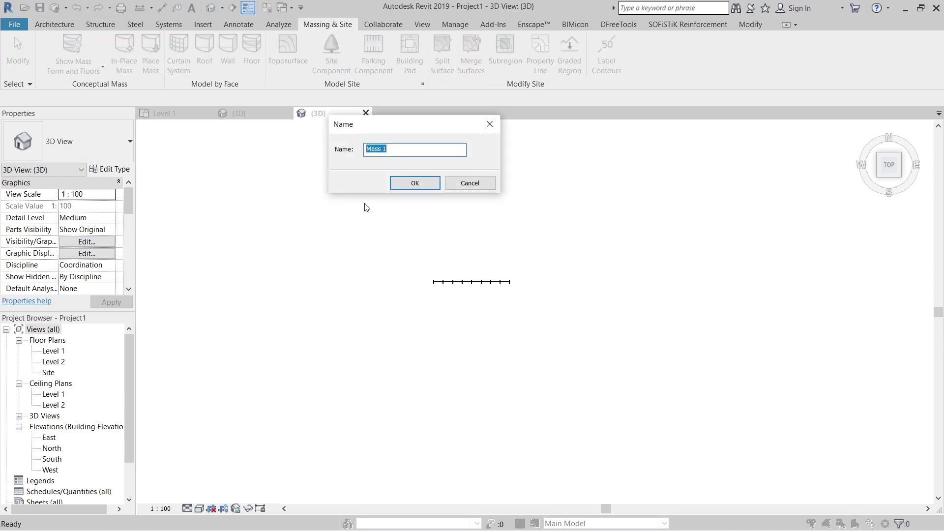
pyautogui.click(414, 182)
pyautogui.click(147, 42)
pyautogui.click(433, 299)
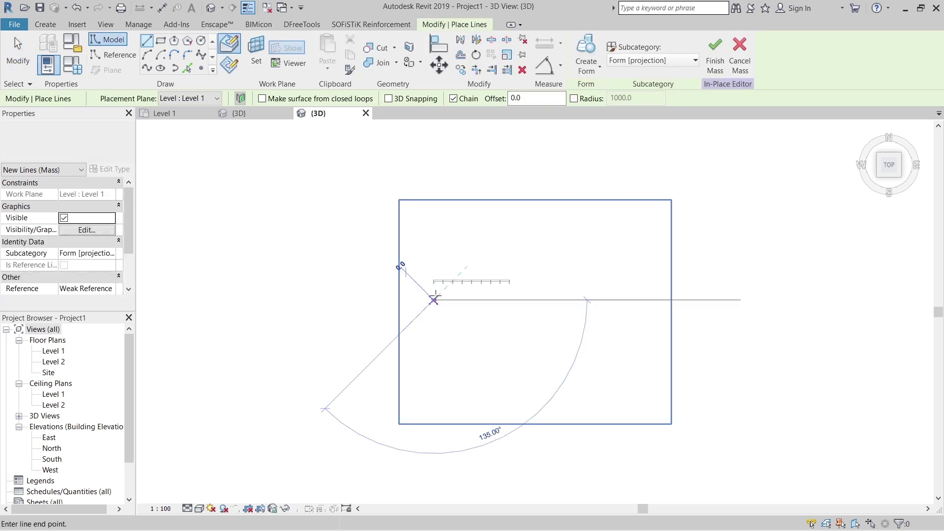
pyautogui.click(510, 299)
pyautogui.press('Escape')
pyautogui.press('Escape')
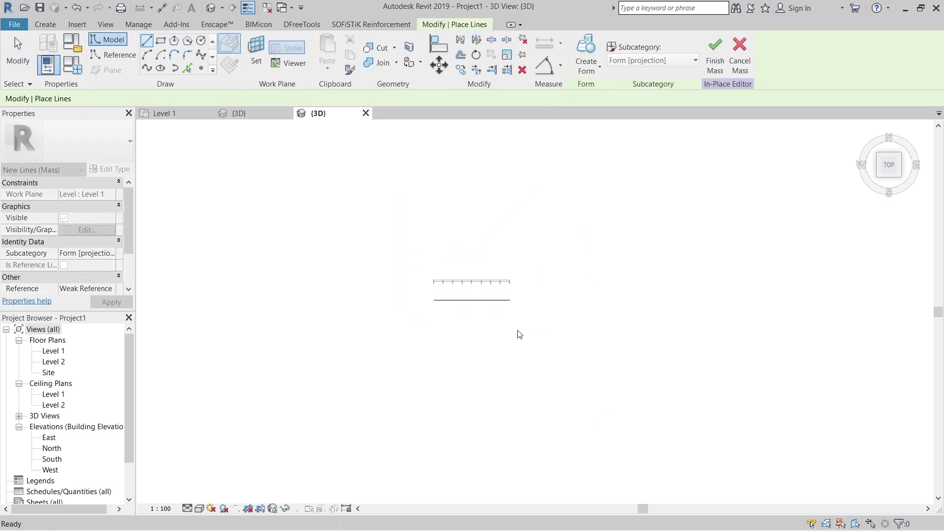
# - Create a vertical surface form from the line and set its height to 8000 mm
pyautogui.click(498, 300)
pyautogui.click(580, 70)
pyautogui.click(579, 89)
pyautogui.keyDown('shift'); pyautogui.moveTo(517, 343); pyautogui.dragTo(524, 421, button='middle'); pyautogui.keyUp('shift')
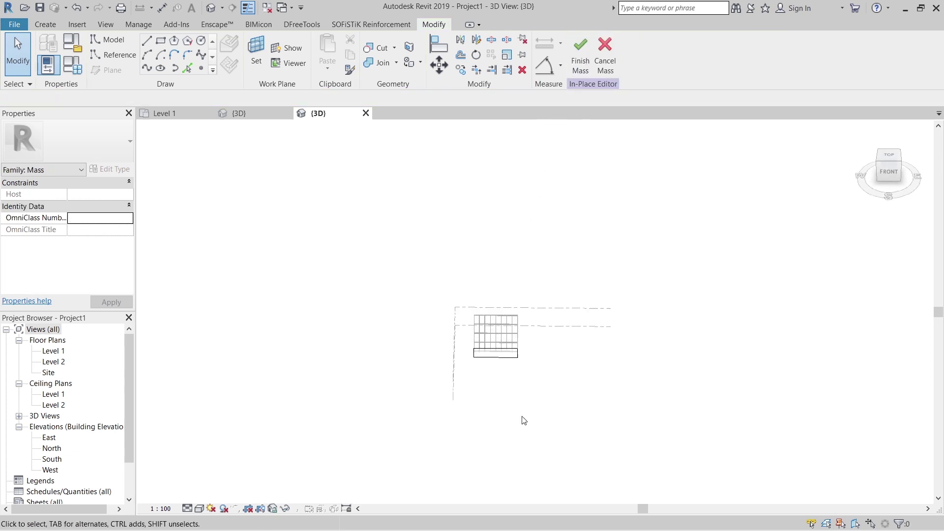
pyautogui.scroll(4, 511, 364)
pyautogui.click(390, 306)
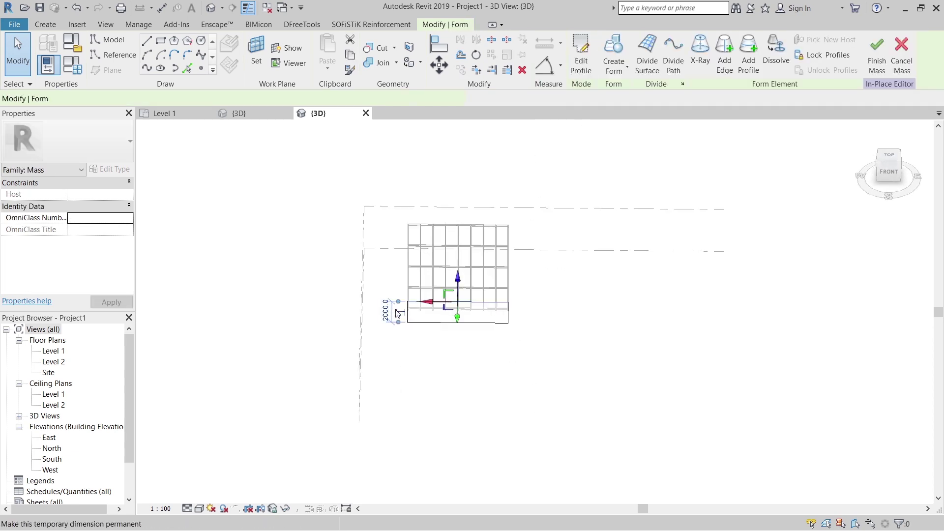
pyautogui.click(385, 311)
pyautogui.write('8')
pyautogui.press('Return')
pyautogui.press('Escape')
# - Divide the vertical mass surface in front of the curtain wall
pyautogui.click(483, 254)
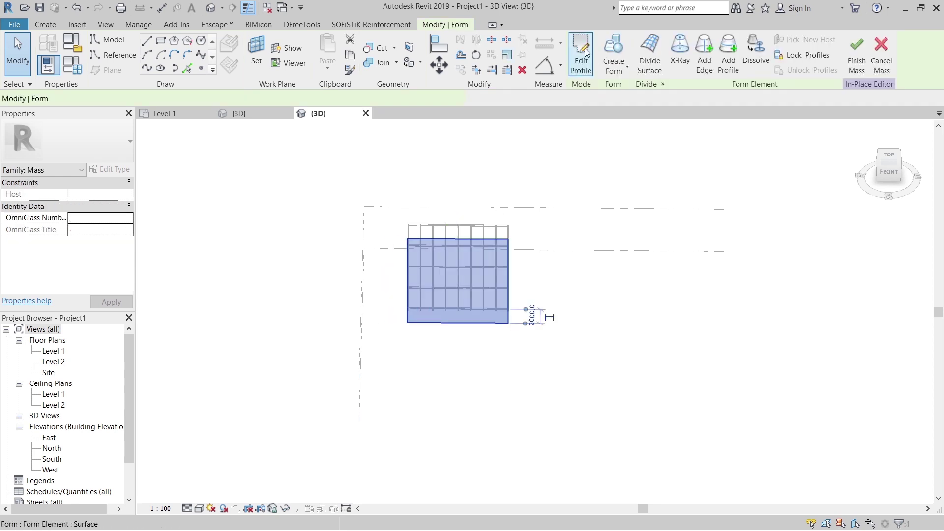
pyautogui.click(649, 49)
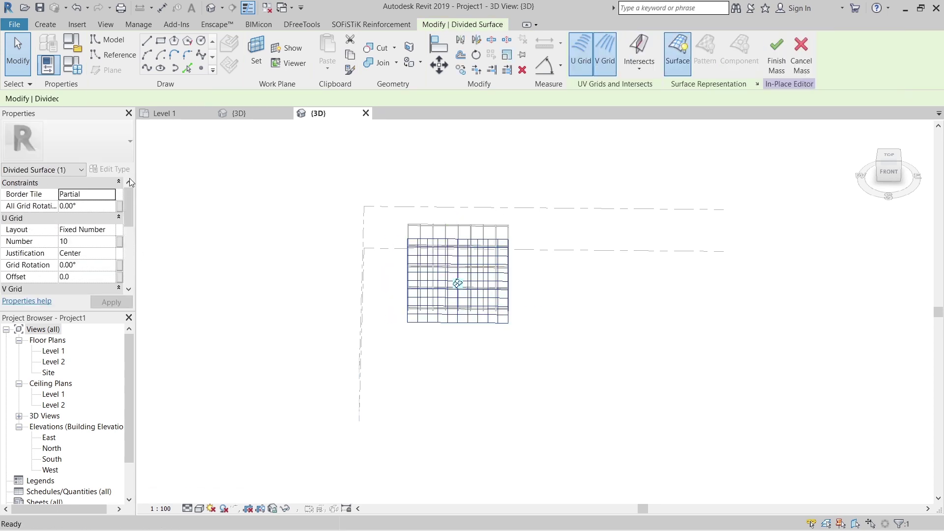
pyautogui.click(105, 132)
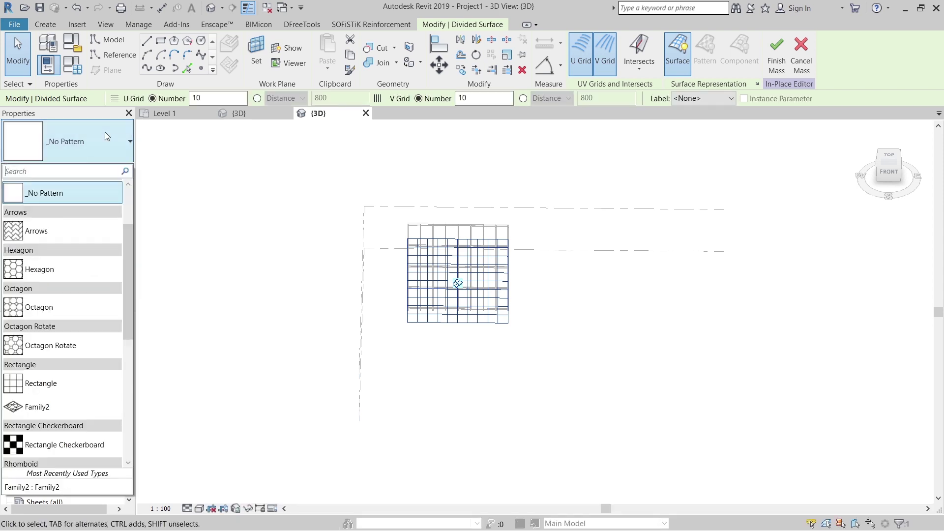
pyautogui.click(231, 246)
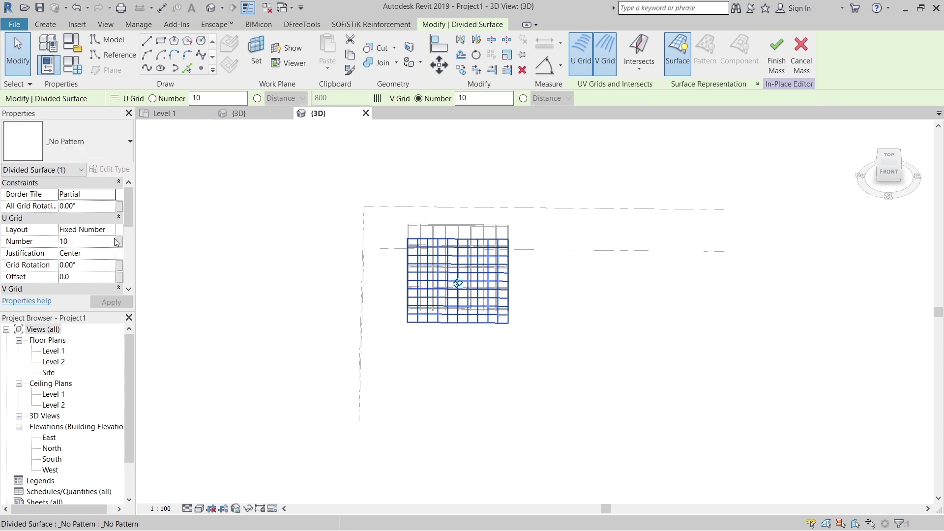
# - Set both the U and V grids of the divided surface to Fixed Distance with a 1000 mm spacing
pyautogui.click(88, 230)
pyautogui.click(105, 251)
pyautogui.click(101, 242)
pyautogui.write('1000.0')
pyautogui.scroll(-2, 102, 241)
pyautogui.click(109, 253)
pyautogui.click(110, 253)
pyautogui.click(102, 282)
pyautogui.click(100, 266)
pyautogui.write('1000.0')
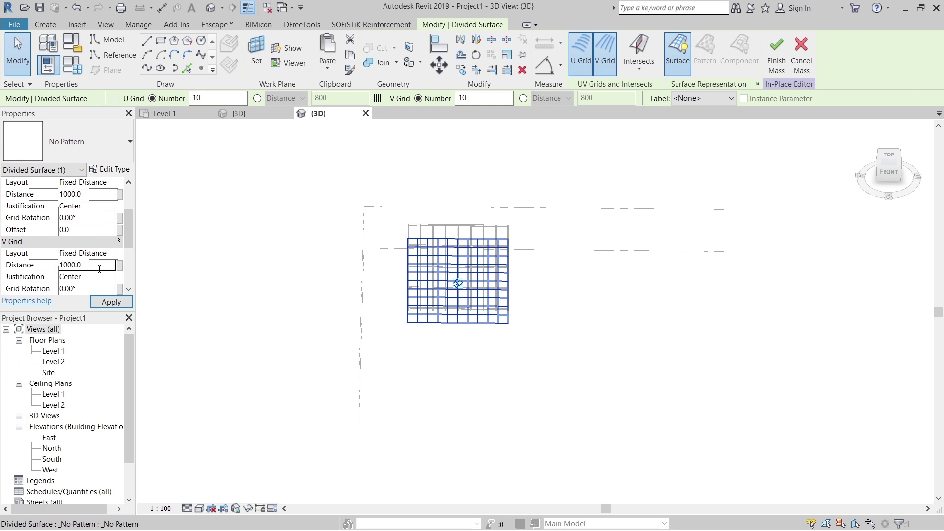
pyautogui.press('Return')
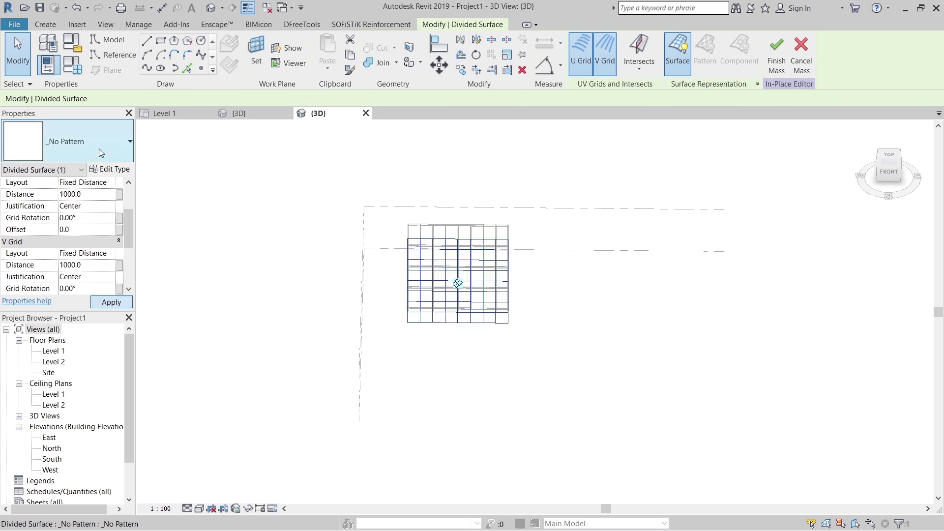
# - Apply the Family2 rectangle panel to the divided surface
pyautogui.click(99, 150)
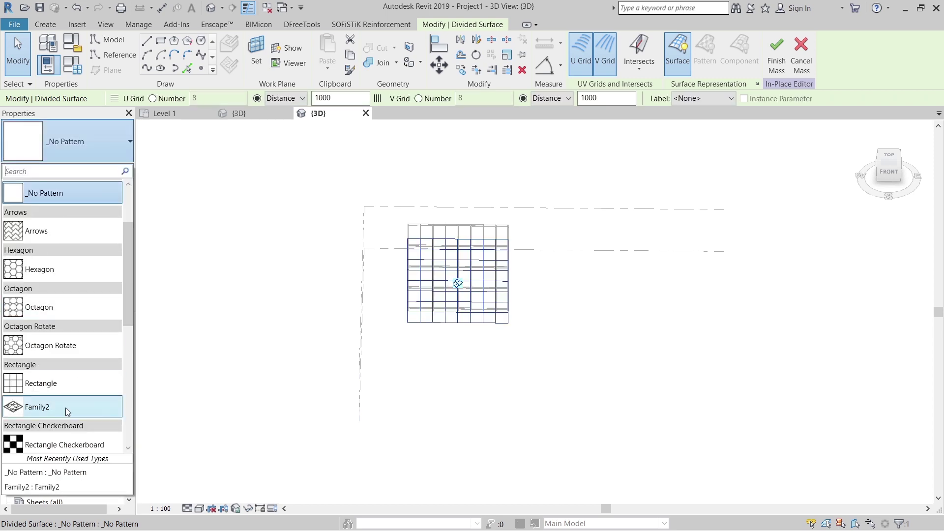
pyautogui.click(67, 410)
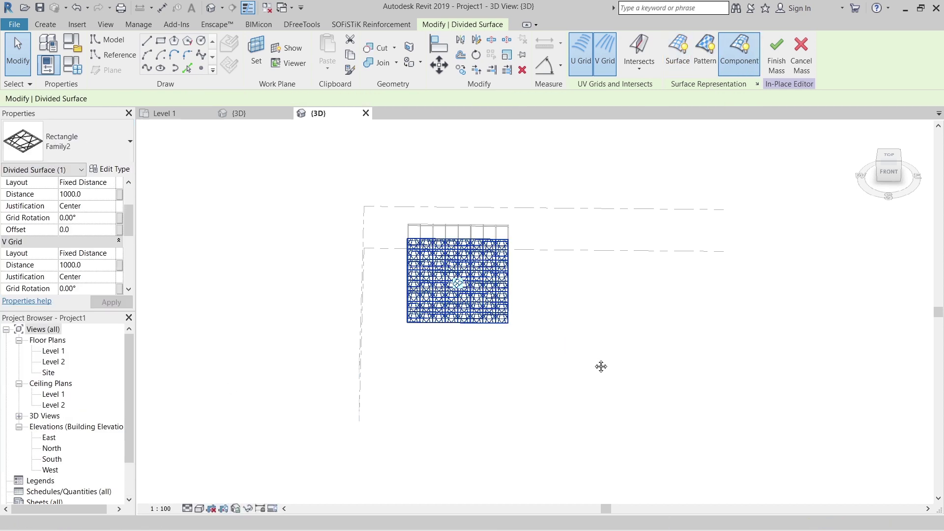
pyautogui.keyDown('shift'); pyautogui.moveTo(594, 361); pyautogui.dragTo(160, 485, button='middle'); pyautogui.keyUp('shift')
pyautogui.click(201, 507)
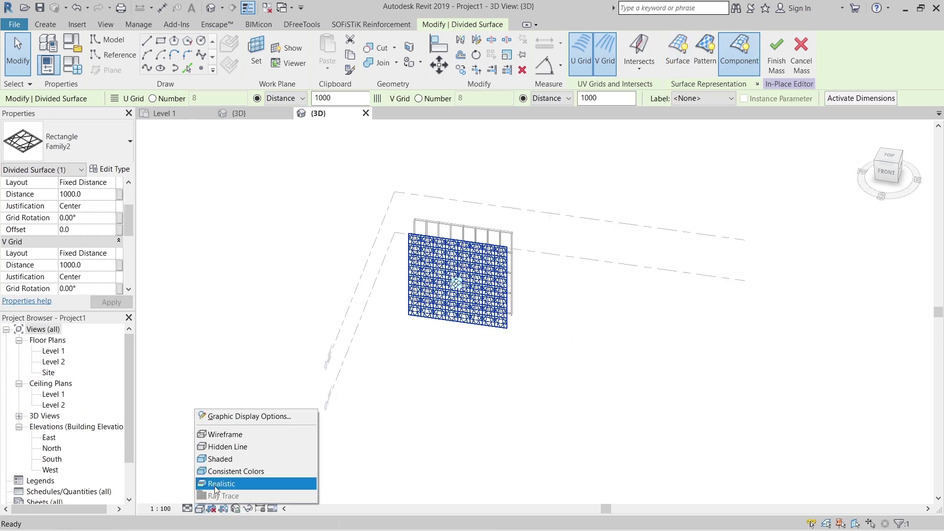
pyautogui.click(248, 416)
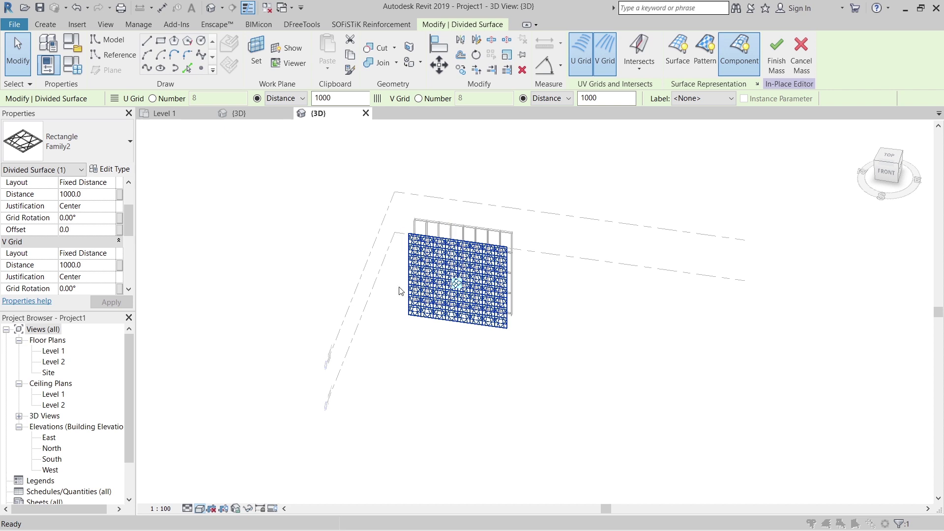
pyautogui.click(323, 217)
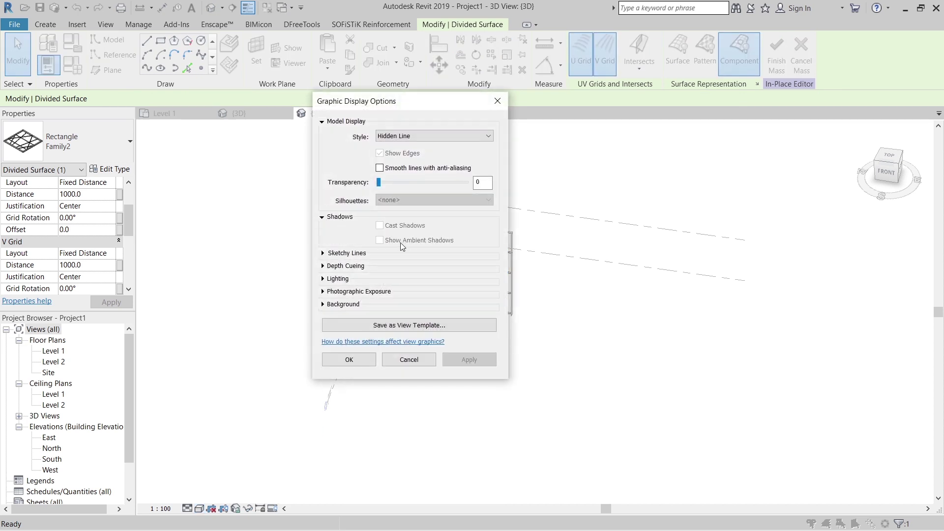
pyautogui.moveTo(414, 101); pyautogui.dragTo(350, 116)
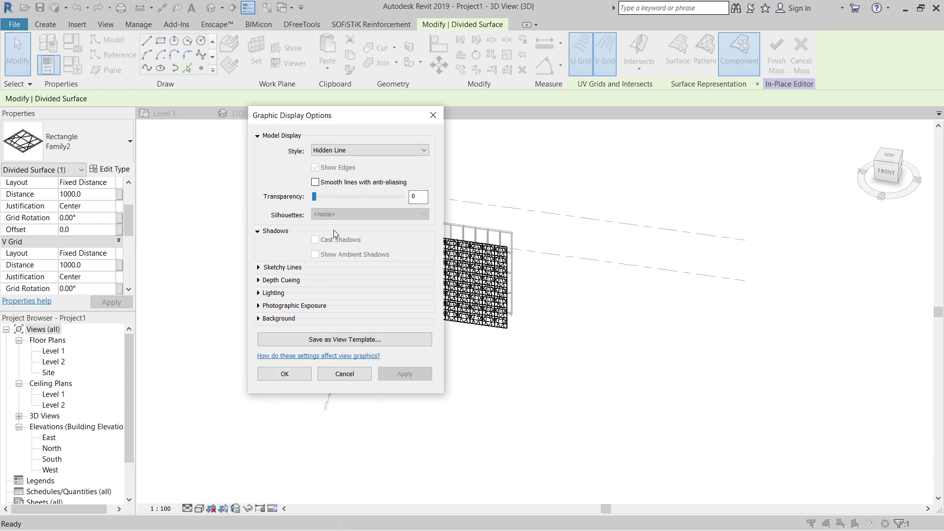
pyautogui.click(283, 372)
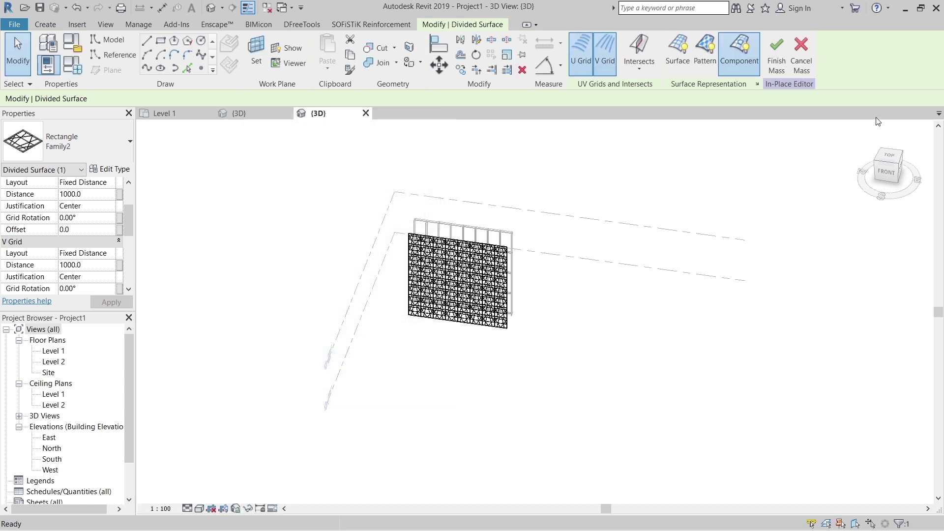
# - Finish the in-place mass and enable cast shadows and ambient shadows in the 3D view's graphic display options
pyautogui.click(874, 122)
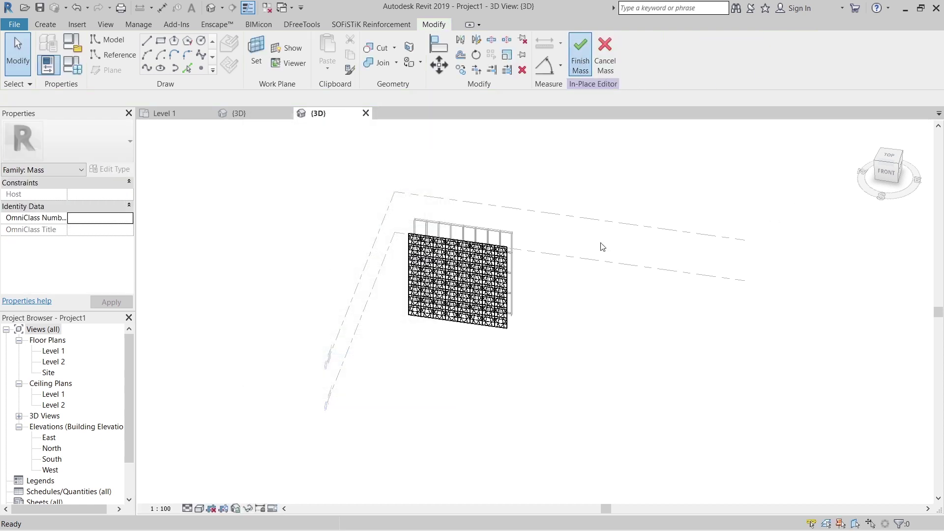
pyautogui.click(200, 510)
pyautogui.click(244, 411)
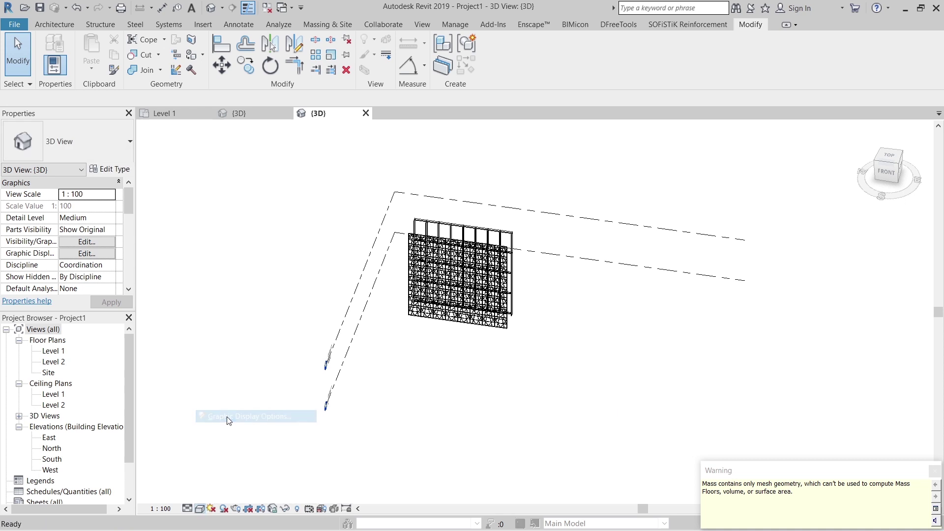
pyautogui.click(259, 231)
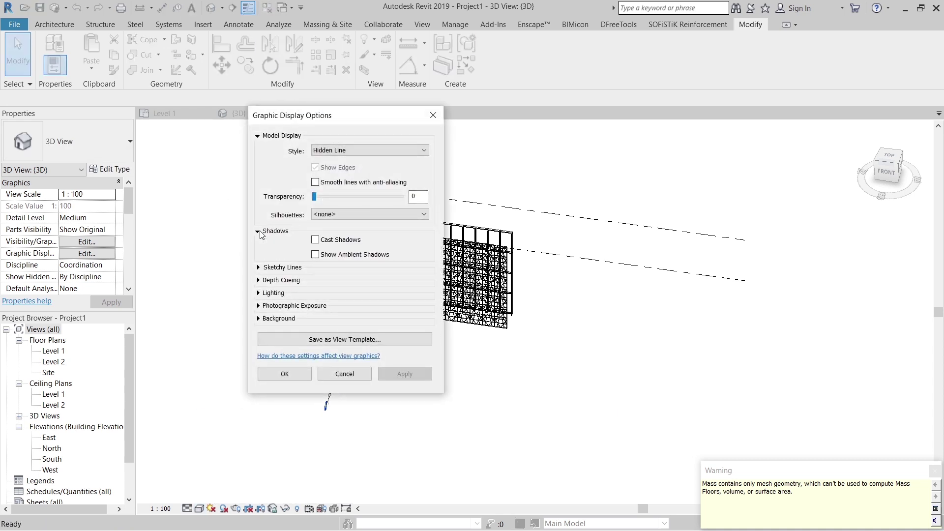
pyautogui.click(317, 255)
pyautogui.click(316, 239)
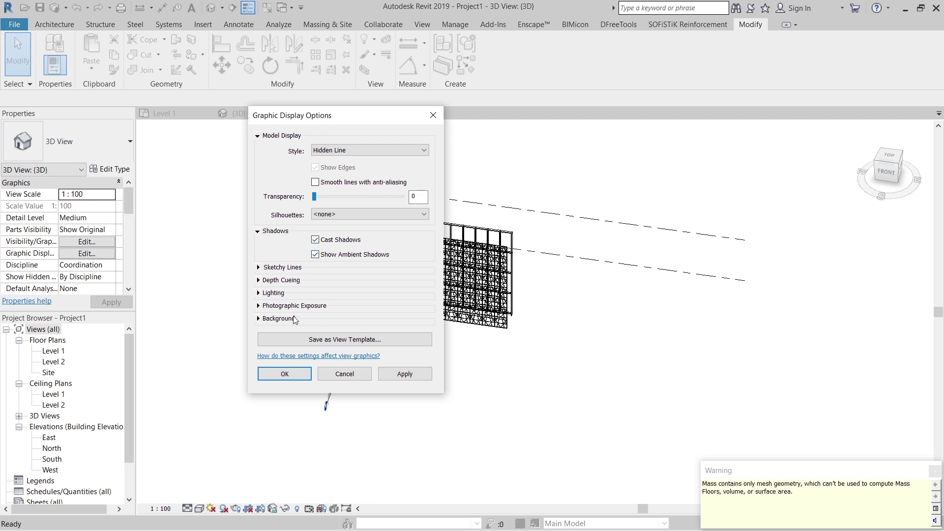
# - Set the 3D view's background to Gradient and switch the view to the Realistic visual style
pyautogui.click(257, 318)
pyautogui.click(368, 336)
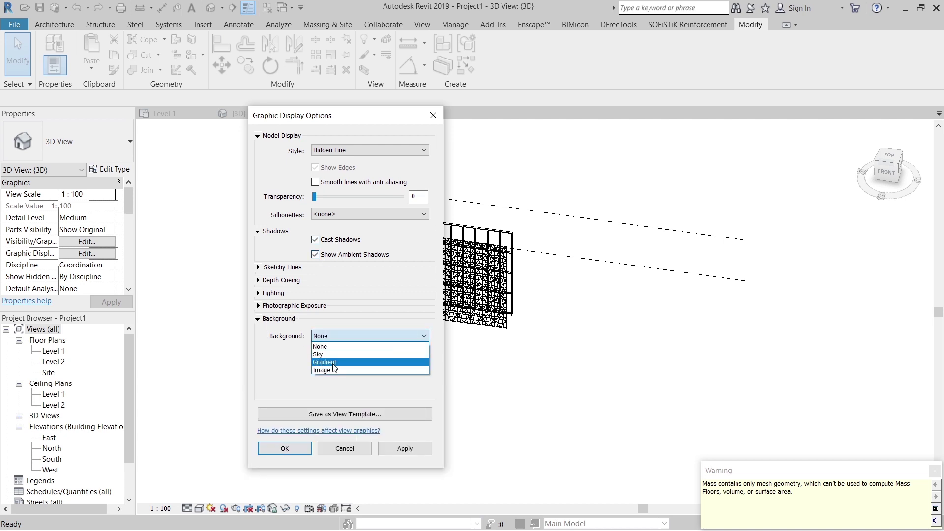
pyautogui.click(344, 357)
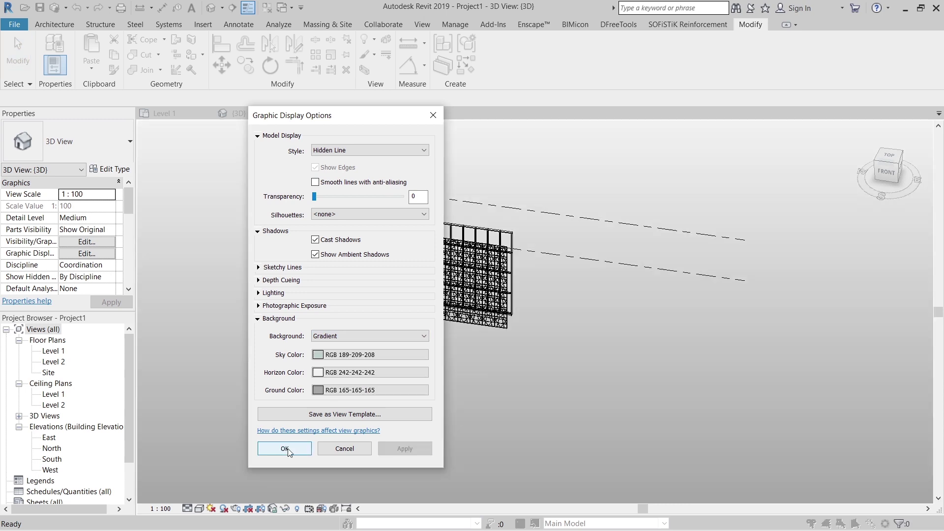
pyautogui.click(285, 449)
pyautogui.click(202, 508)
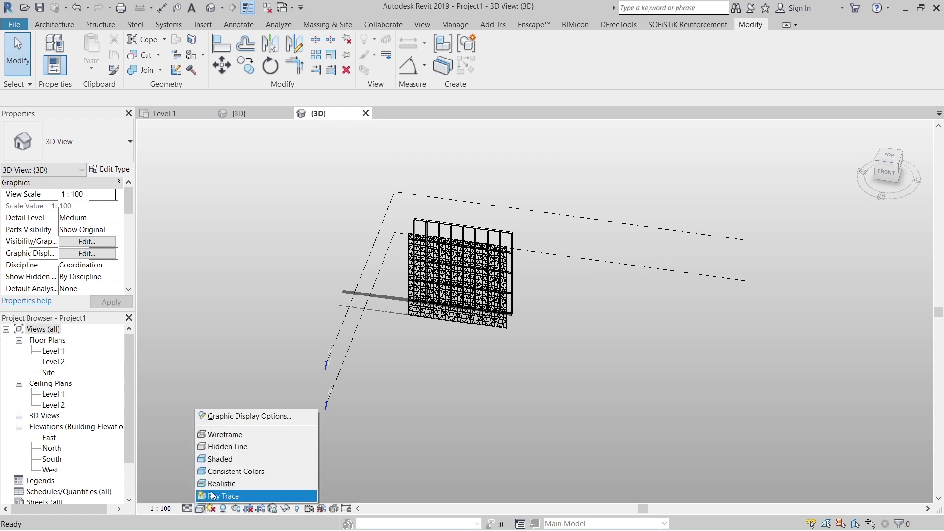
pyautogui.click(220, 483)
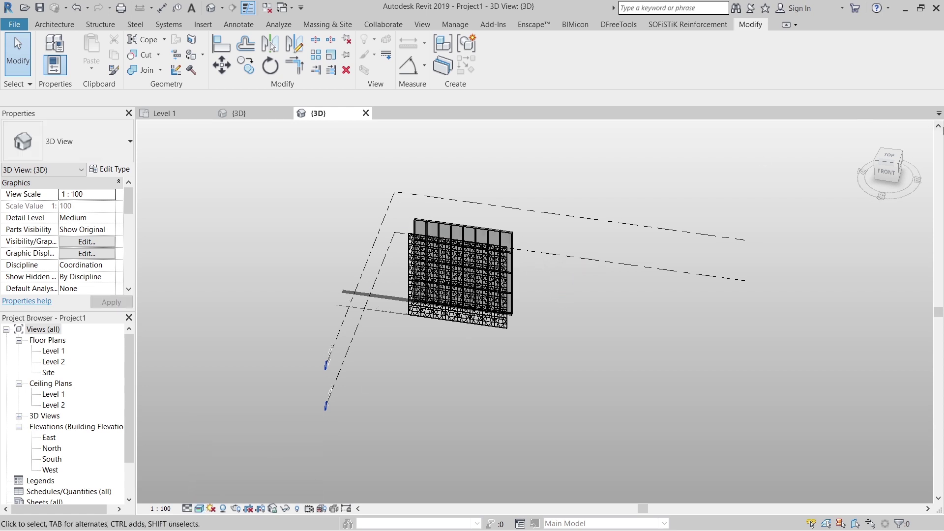
# - In the top view, move the panelled mass from its left end to the front corner of the curtain wall's leftmost mullion
pyautogui.click(888, 156)
pyautogui.scroll(10, 451, 270)
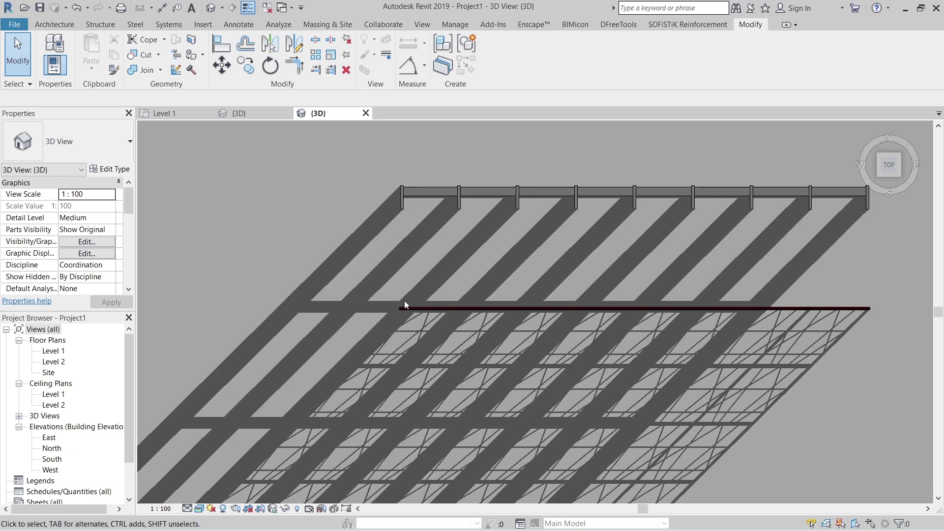
pyautogui.click(425, 273)
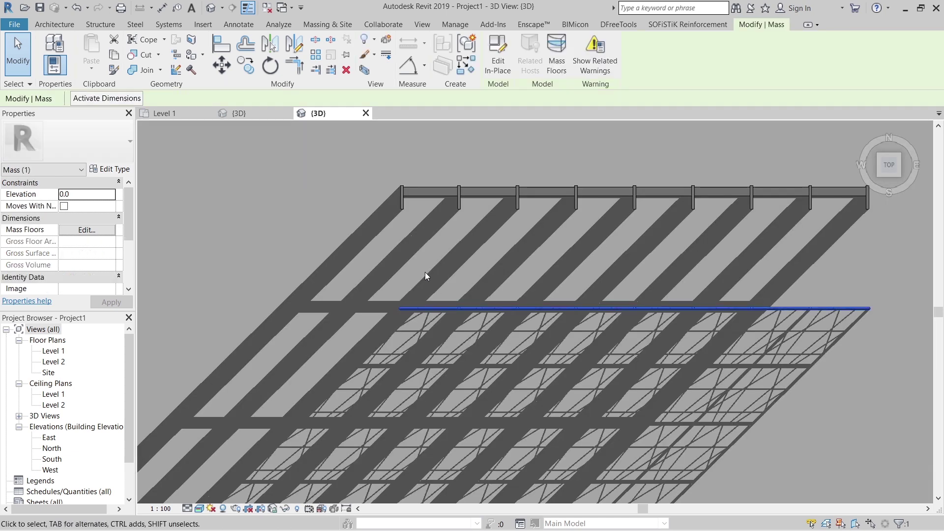
pyautogui.scroll(5, 425, 270)
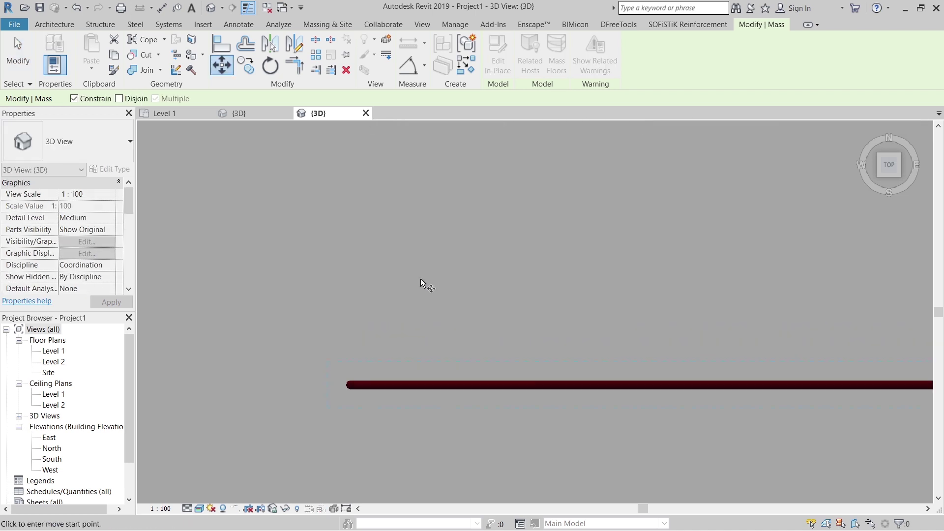
pyautogui.click(350, 382)
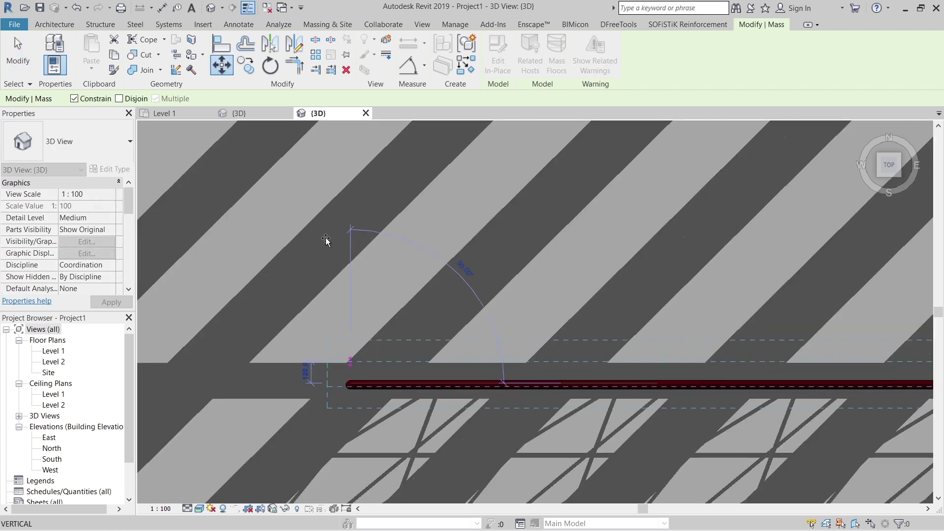
pyautogui.scroll(3, 334, 256)
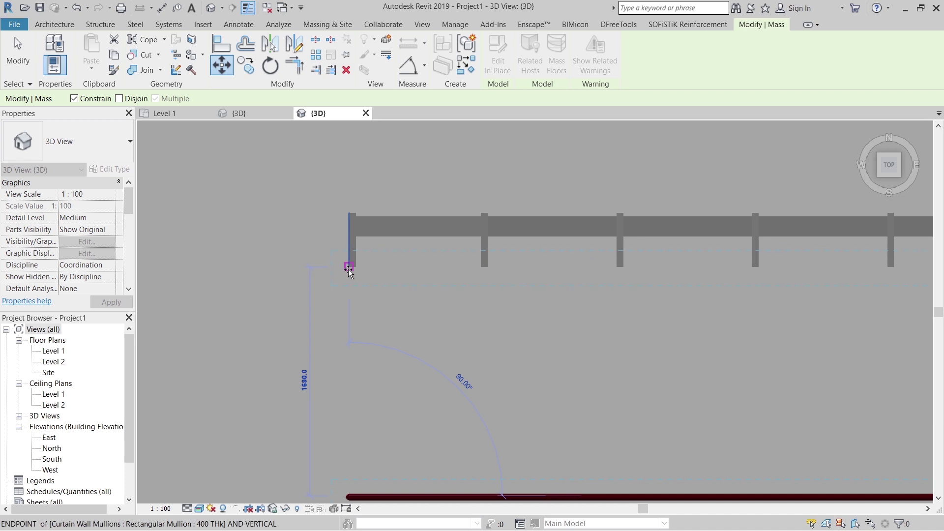
pyautogui.click(348, 266)
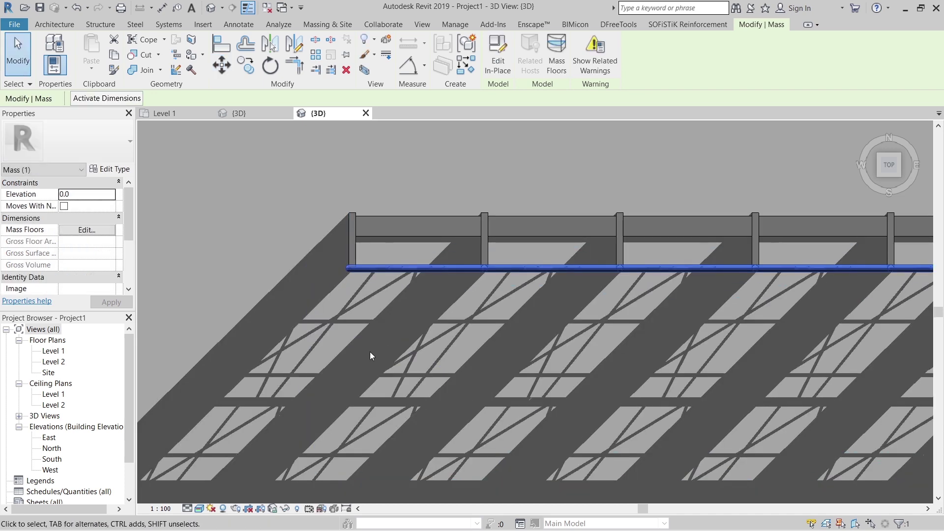
# - Turn off the 3D view's shadows and clear the mass selection
pyautogui.scroll(-8, 369, 358)
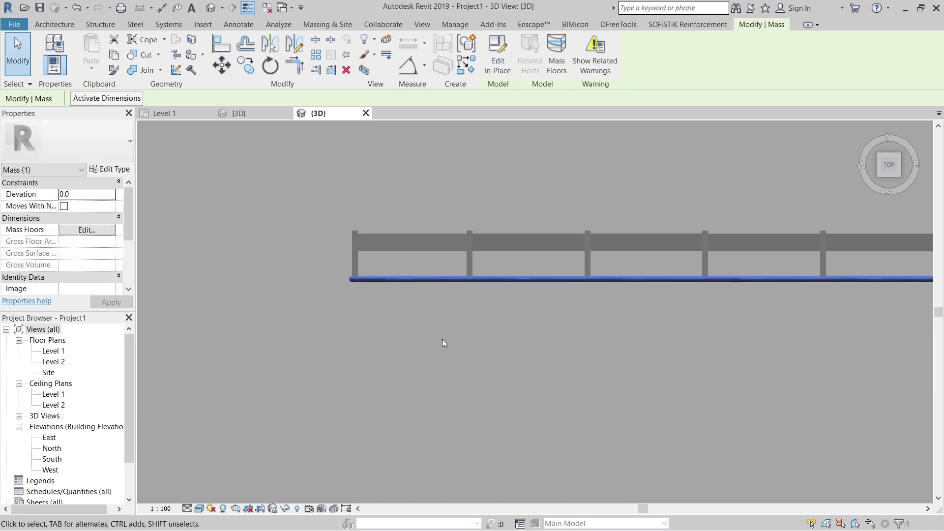
pyautogui.click(223, 509)
pyautogui.keyDown('shift'); pyautogui.moveTo(524, 403); pyautogui.dragTo(717, 240, button='middle'); pyautogui.keyUp('shift')
pyautogui.click(712, 357)
pyautogui.keyDown('shift'); pyautogui.moveTo(712, 356); pyautogui.dragTo(736, 183, button='middle'); pyautogui.keyUp('shift')
# - Examine the red crossing-bar panels and how they meet the curtain wall mullions from the front and the upper corner
pyautogui.scroll(5, 654, 231)
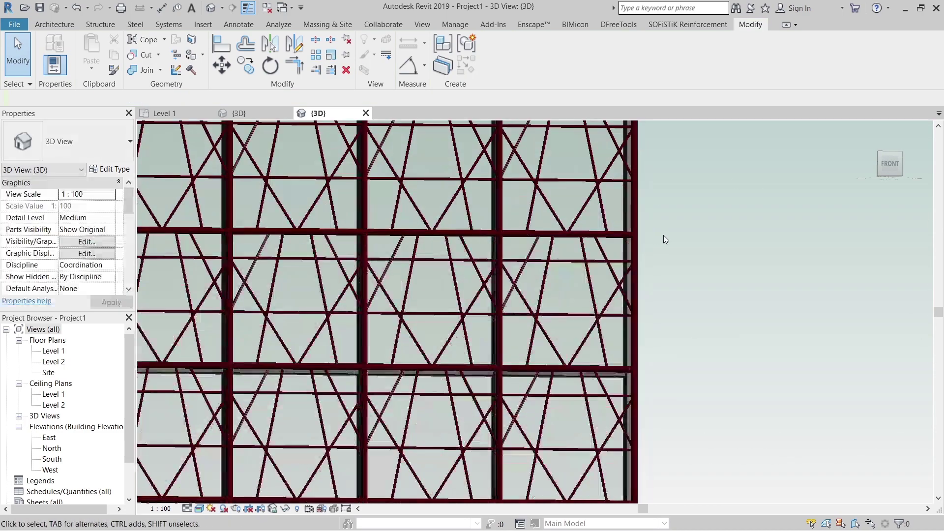
pyautogui.keyDown('shift'); pyautogui.moveTo(716, 269); pyautogui.dragTo(667, 318, button='middle'); pyautogui.keyUp('shift')
pyautogui.scroll(-3, 666, 318)
pyautogui.keyDown('shift'); pyautogui.moveTo(737, 275); pyautogui.dragTo(636, 357, button='middle'); pyautogui.keyUp('shift')
pyautogui.scroll(-2, 644, 339)
pyautogui.moveTo(722, 212); pyautogui.dragTo(612, 243, button='middle')
pyautogui.scroll(3, 570, 251)
pyautogui.scroll(4, 474, 190)
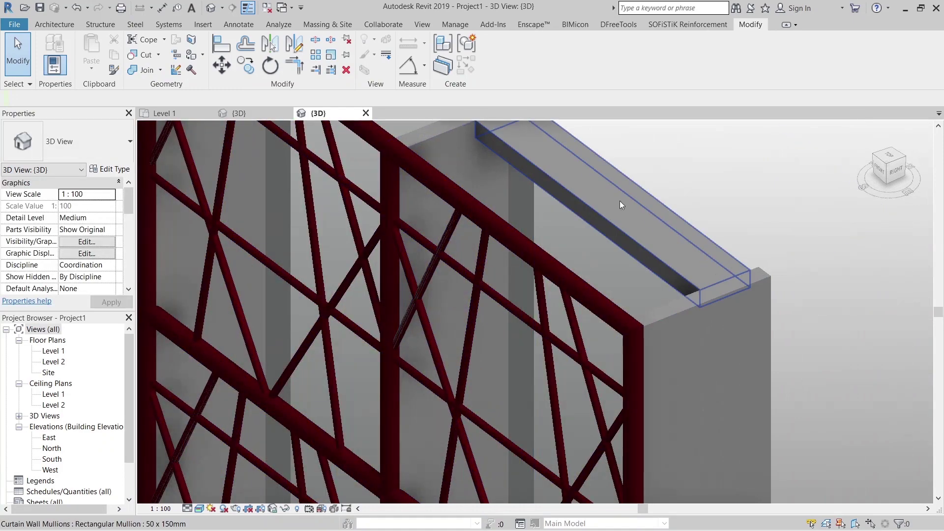
# - Switch the 3D view to the Consistent Colors visual style and show the whole panelled wall
pyautogui.click(200, 509)
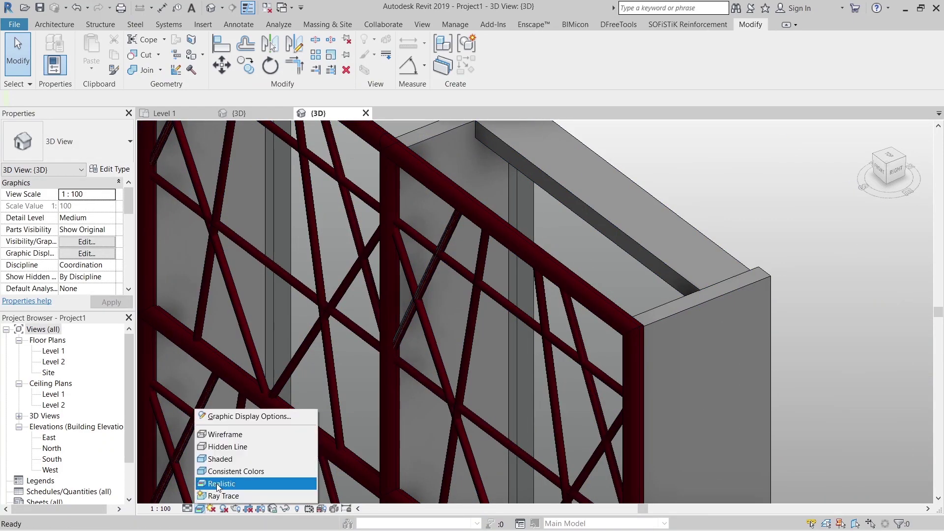
pyautogui.click(234, 471)
pyautogui.scroll(-1, 626, 241)
pyautogui.scroll(-6, 626, 242)
pyautogui.keyDown('shift'); pyautogui.moveTo(705, 290); pyautogui.dragTo(554, 355, button='middle'); pyautogui.keyUp('shift')
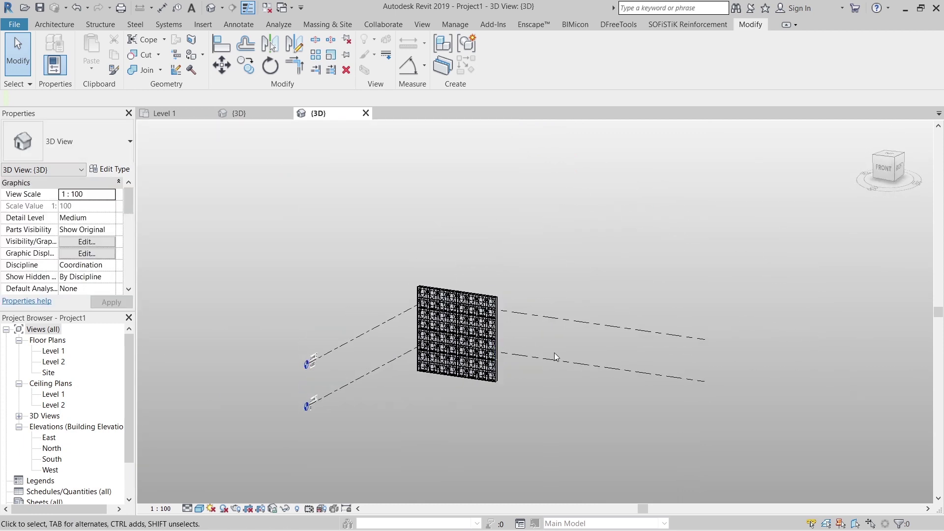